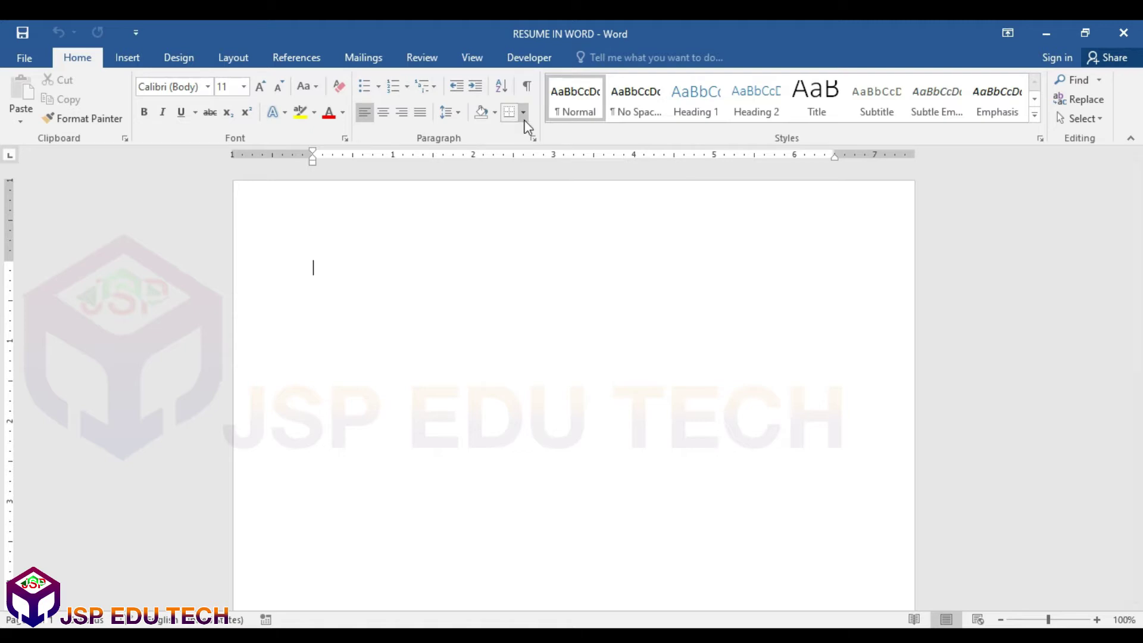
Set the top, bottom, left and right page margins to 0 for the whole document.
{"action": "left_click", "coordinate": [251, 63]}
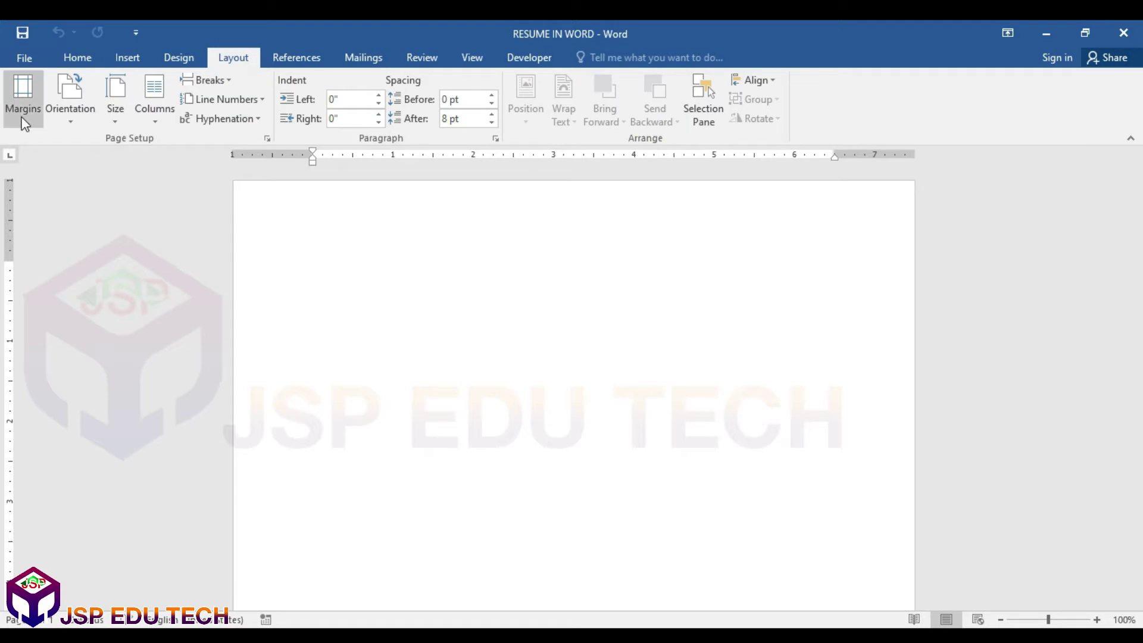
{"action": "left_click", "coordinate": [23, 98]}
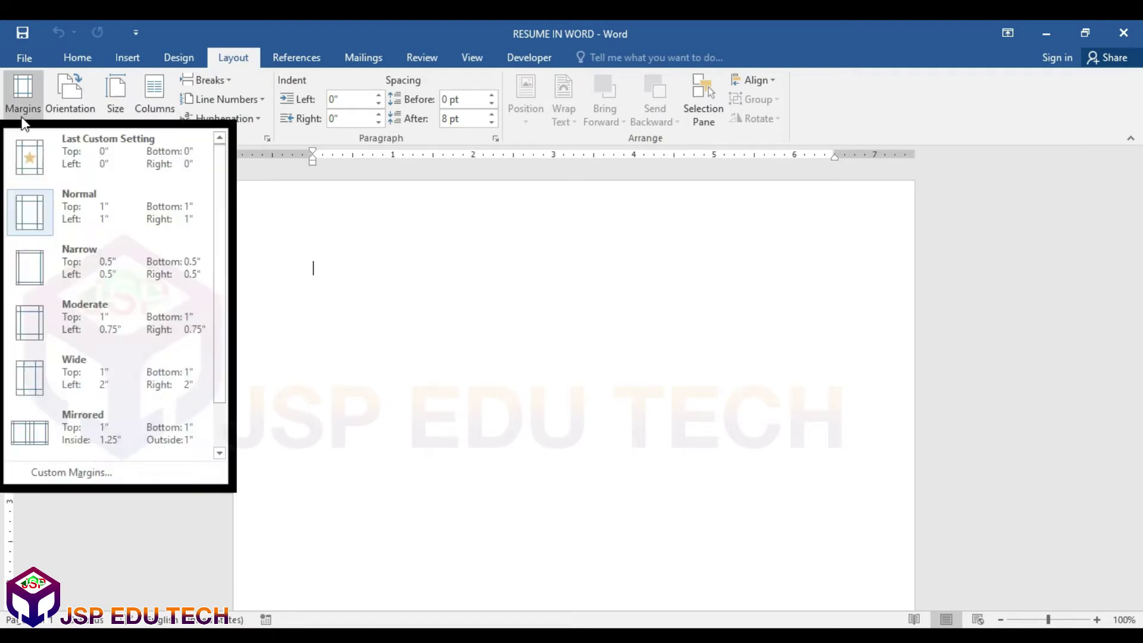
{"action": "left_click", "coordinate": [62, 472]}
{"action": "type", "text": "0"}
{"action": "key", "text": "Tab"}
{"action": "type", "text": "0"}
{"action": "key", "text": "Tab"}
{"action": "type", "text": "0"}
{"action": "key", "text": "Tab"}
{"action": "type", "text": "0"}
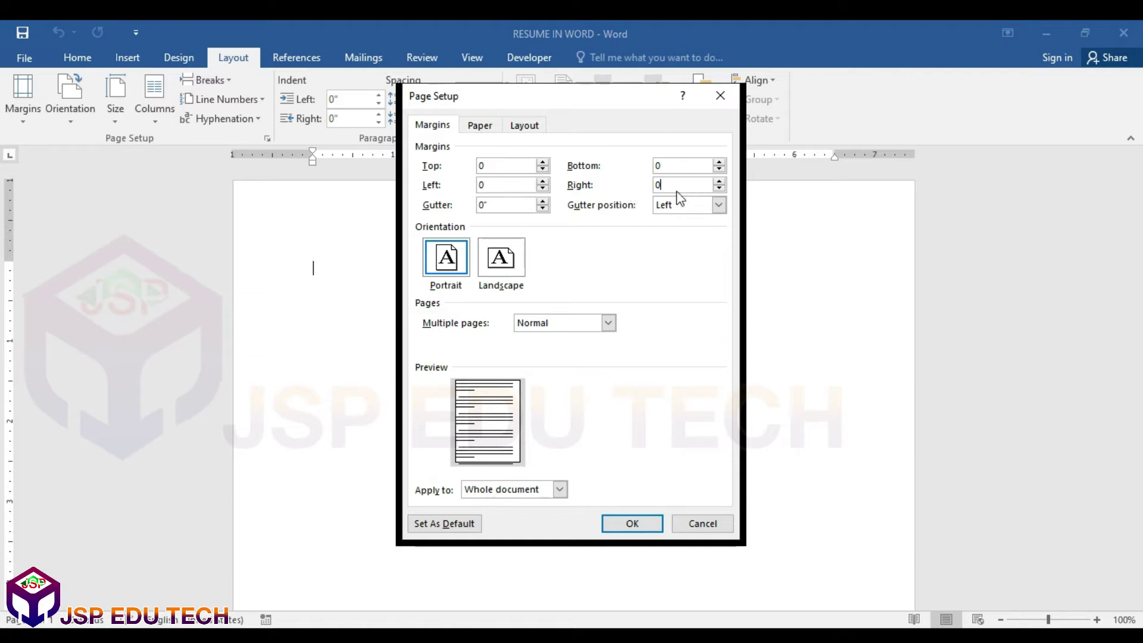
{"action": "left_click", "coordinate": [637, 521]}
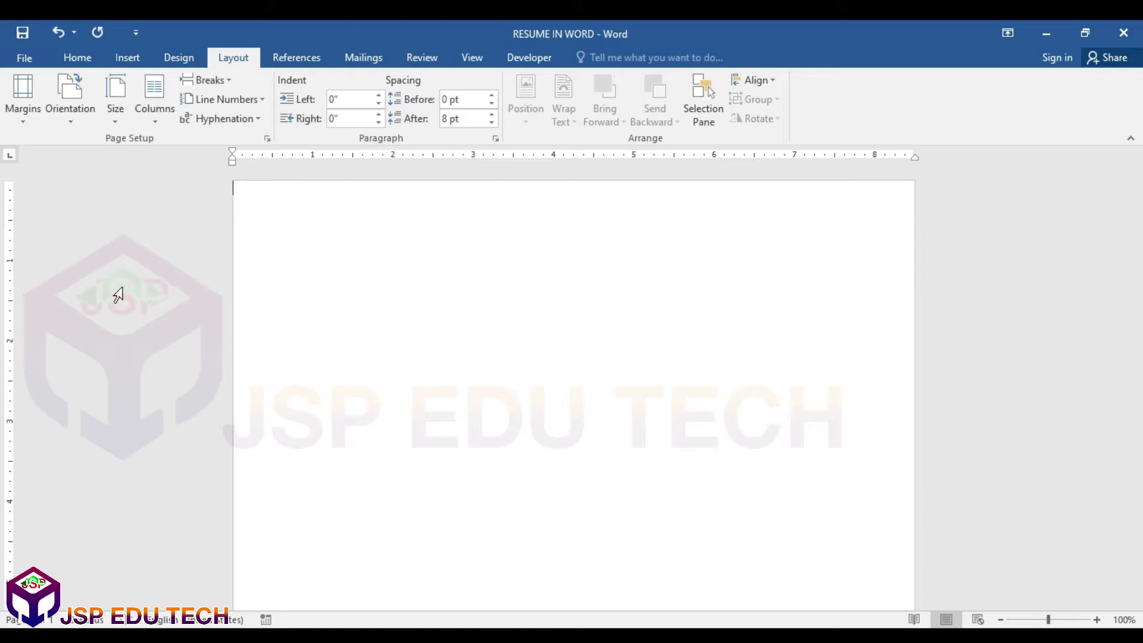
Insert all the icon pictures, envelope through trophy, from the Resume in MS Word folder on the Desktop.
{"action": "left_click", "coordinate": [132, 59]}
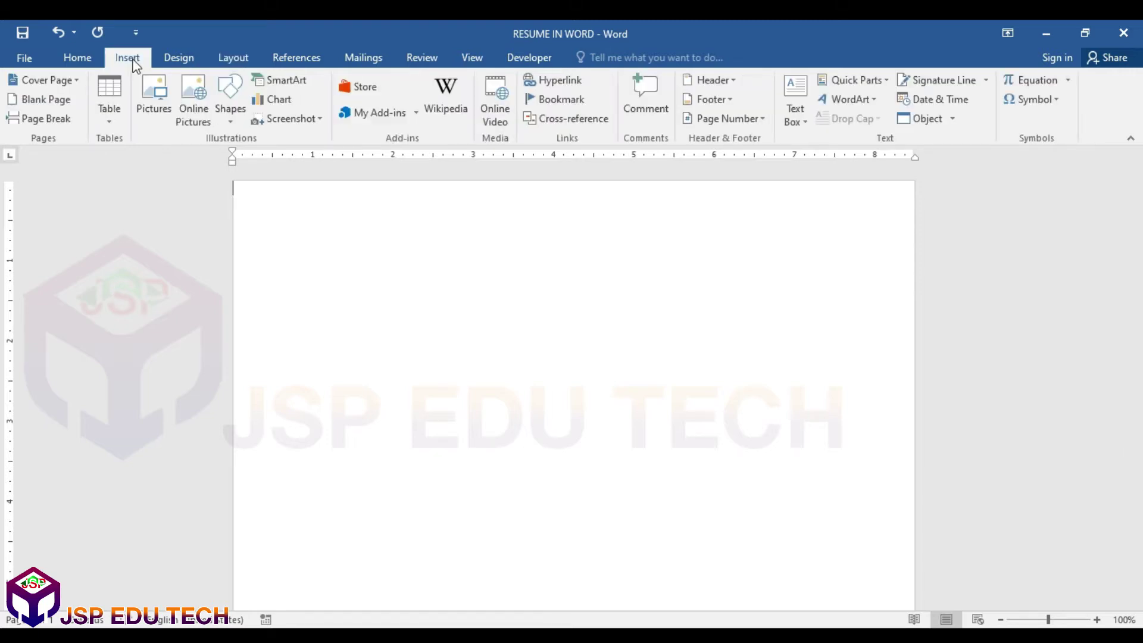
{"action": "left_click", "coordinate": [159, 110]}
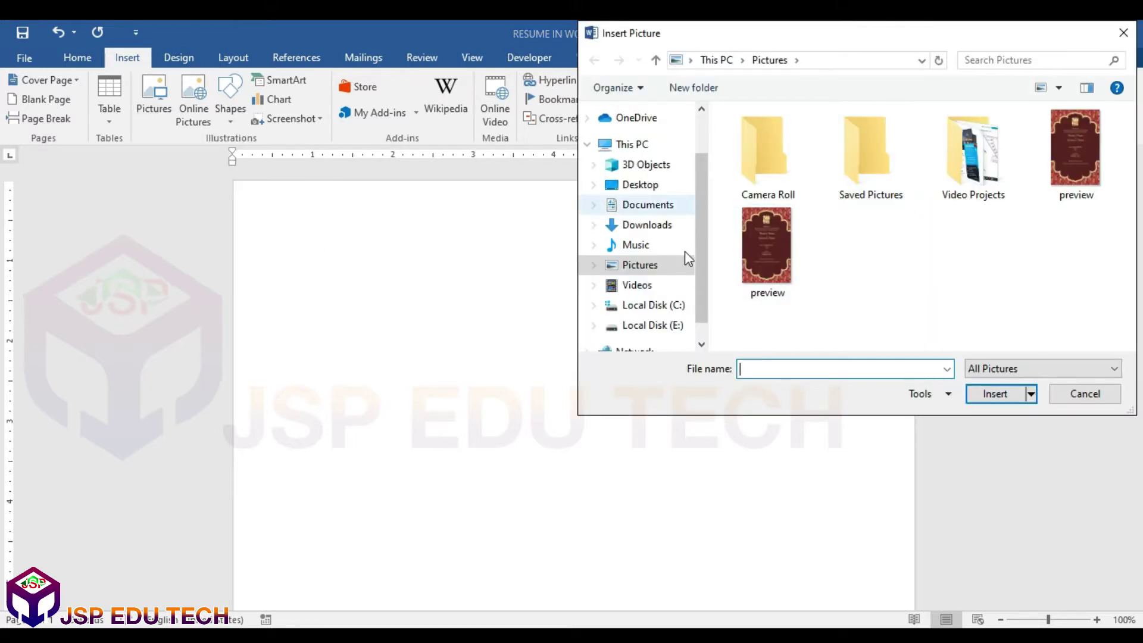
{"action": "left_click", "coordinate": [655, 192]}
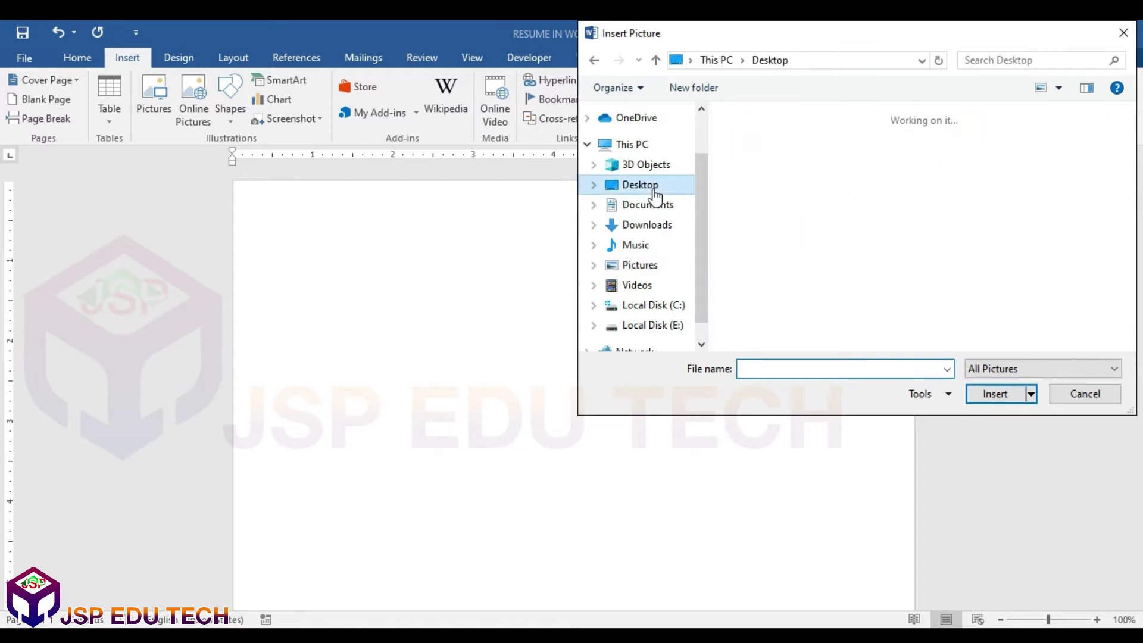
{"action": "left_click", "coordinate": [866, 180]}
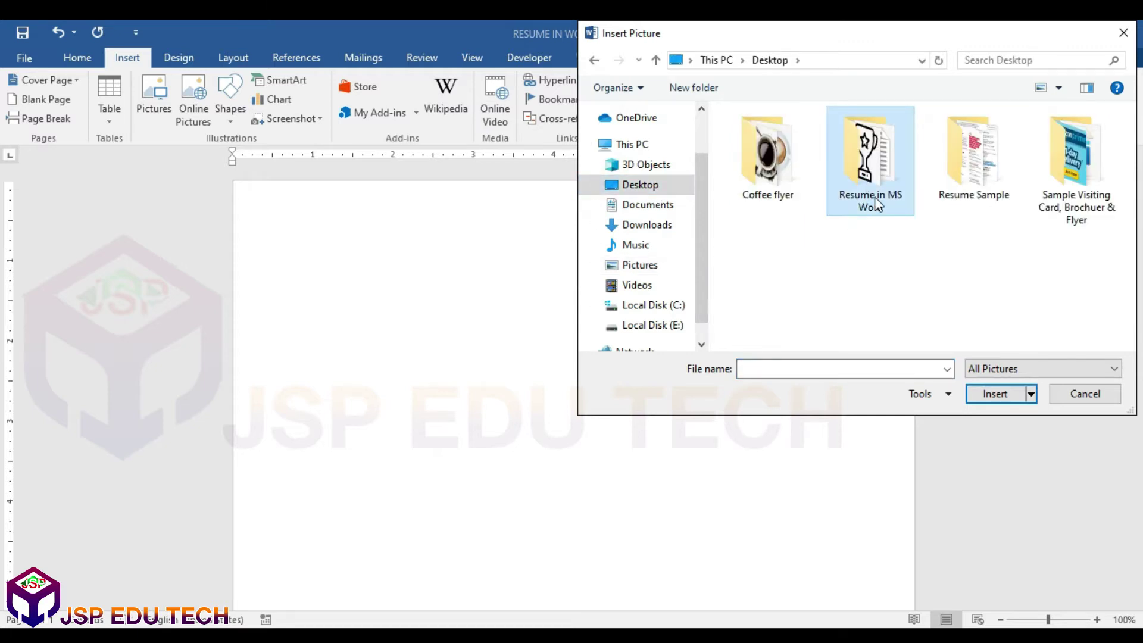
{"action": "double_click", "coordinate": [873, 194]}
{"action": "left_click", "coordinate": [768, 199]}
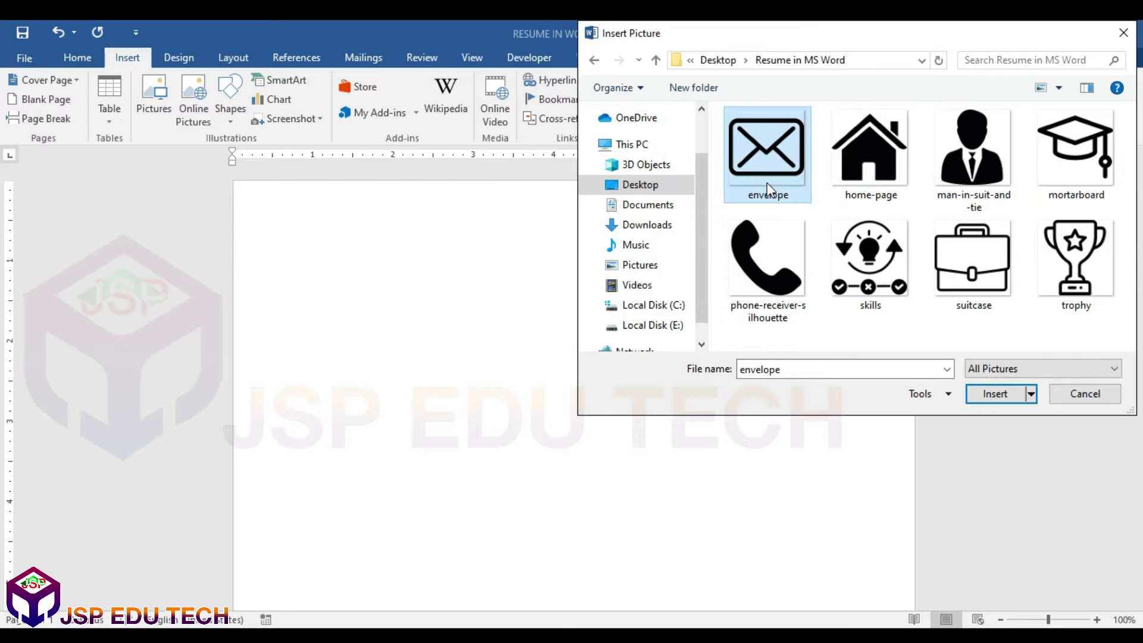
{"action": "left_click", "coordinate": [1060, 271], "text": "shift"}
{"action": "left_click", "coordinate": [995, 393]}
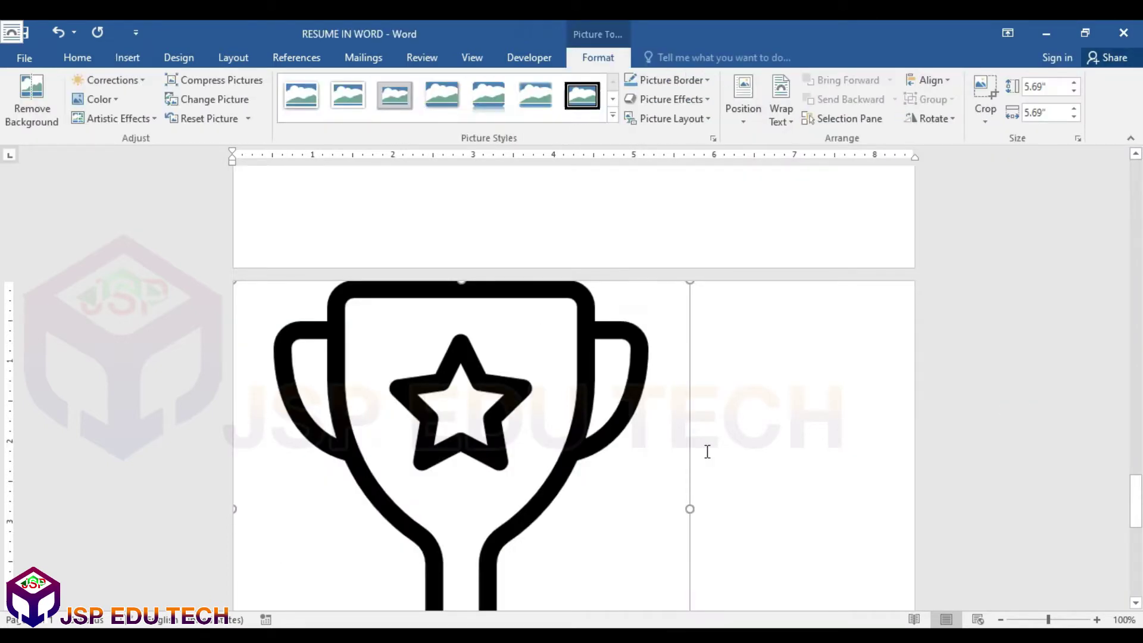
Set the envelope picture's text wrapping to Tight.
{"action": "scroll", "coordinate": [707, 451], "scroll_direction": "down", "scroll_amount": 10}
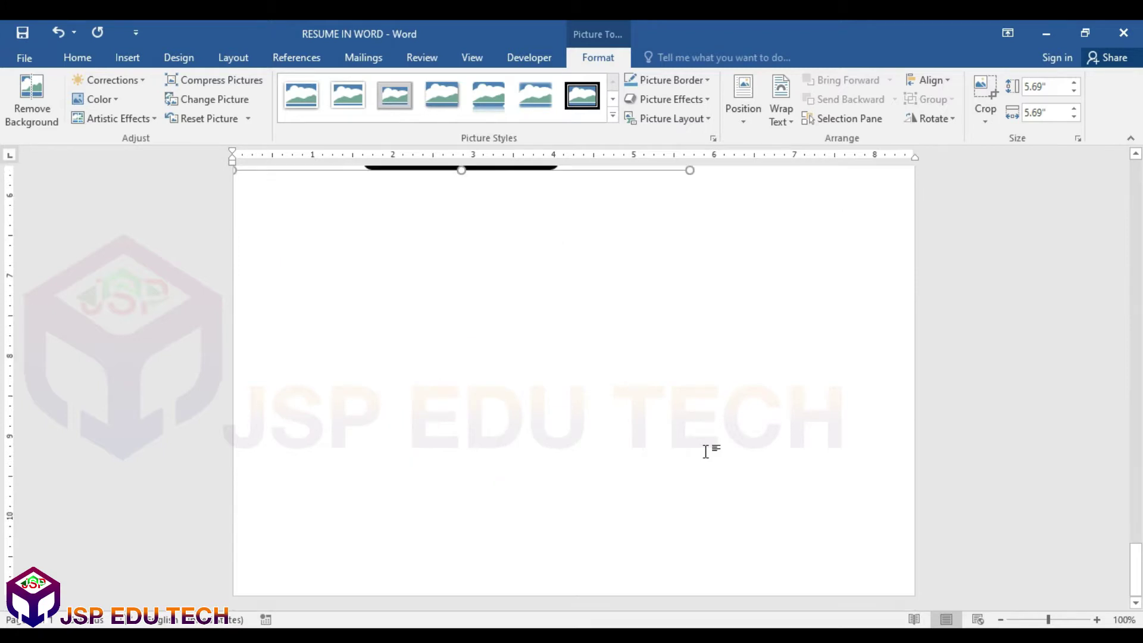
{"action": "scroll", "coordinate": [707, 452], "scroll_direction": "down", "scroll_amount": 9}
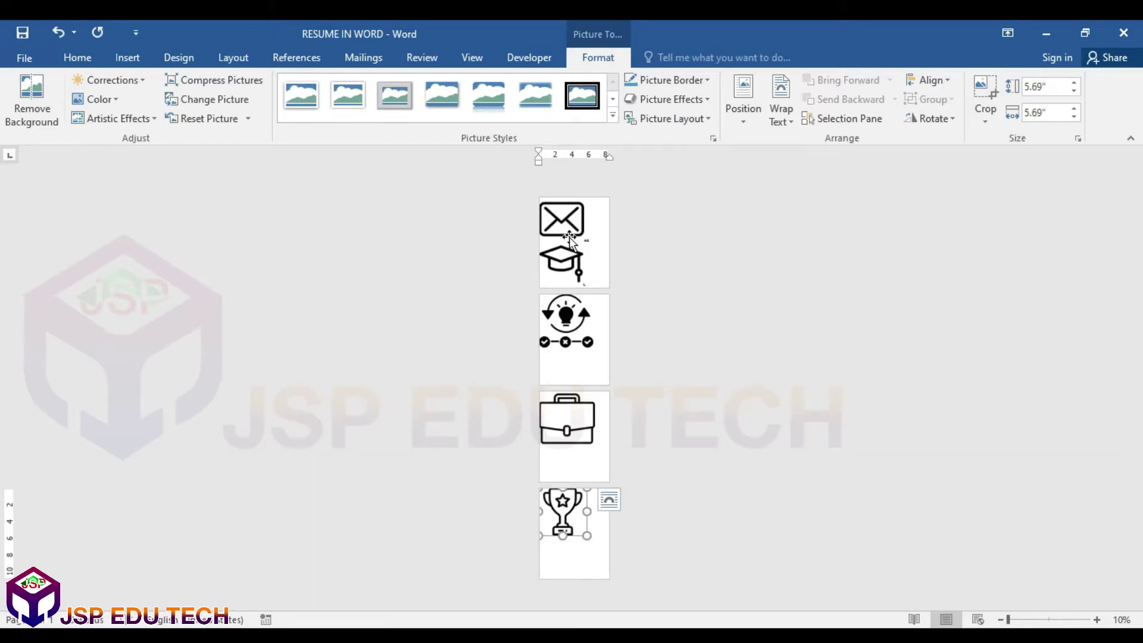
{"action": "left_click", "coordinate": [569, 231]}
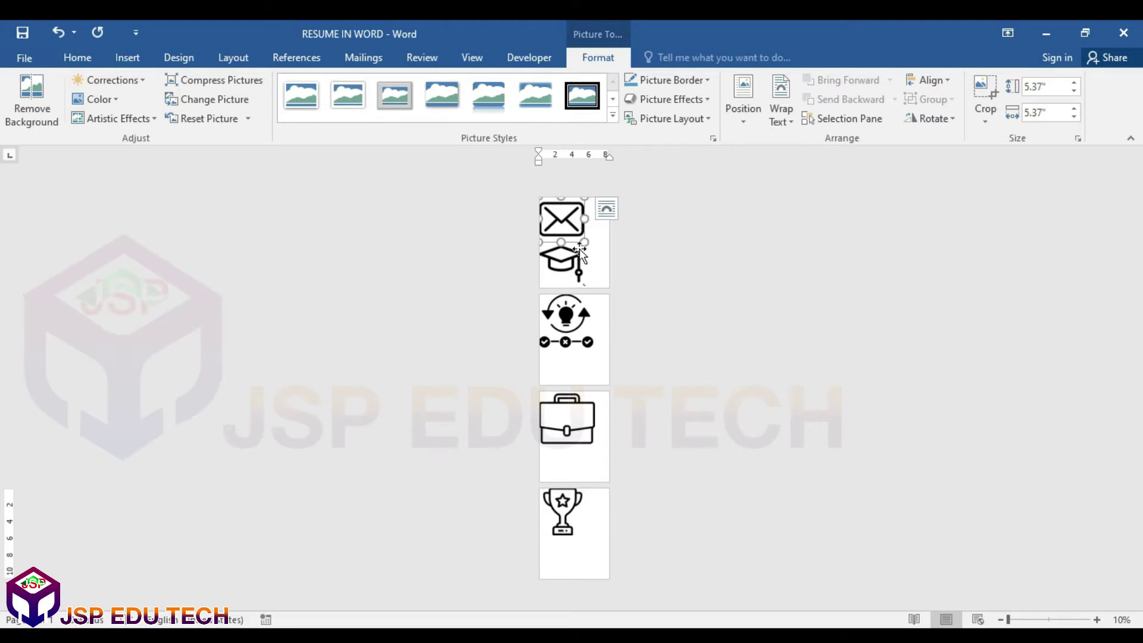
{"action": "left_click", "coordinate": [604, 219]}
{"action": "left_click", "coordinate": [692, 310]}
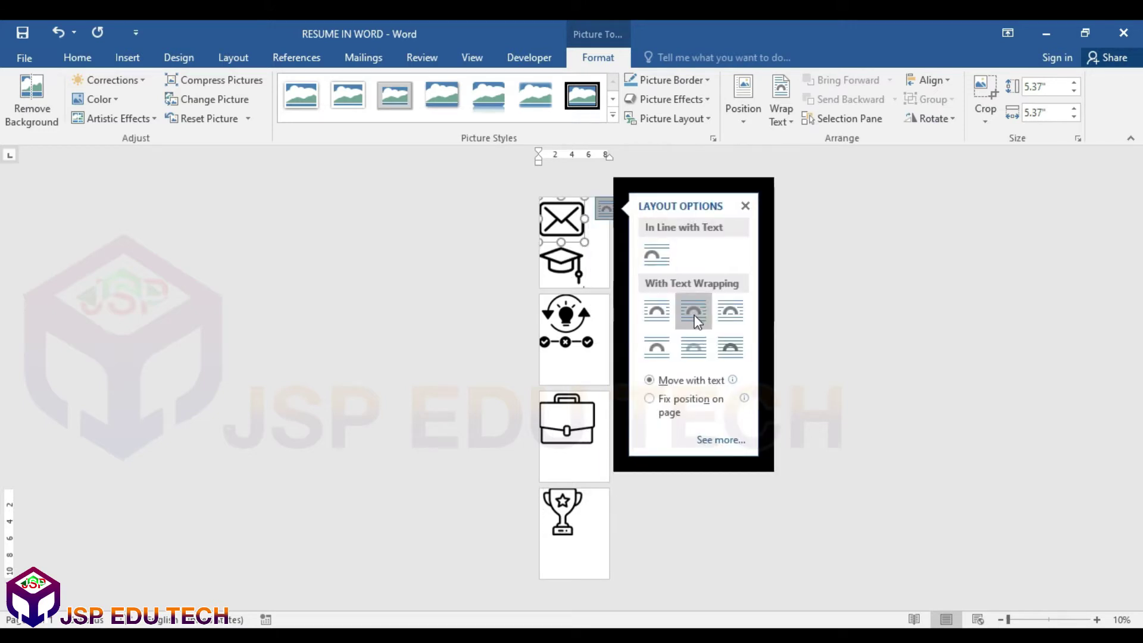
{"action": "scroll", "coordinate": [588, 244], "scroll_direction": "up", "scroll_amount": 3}
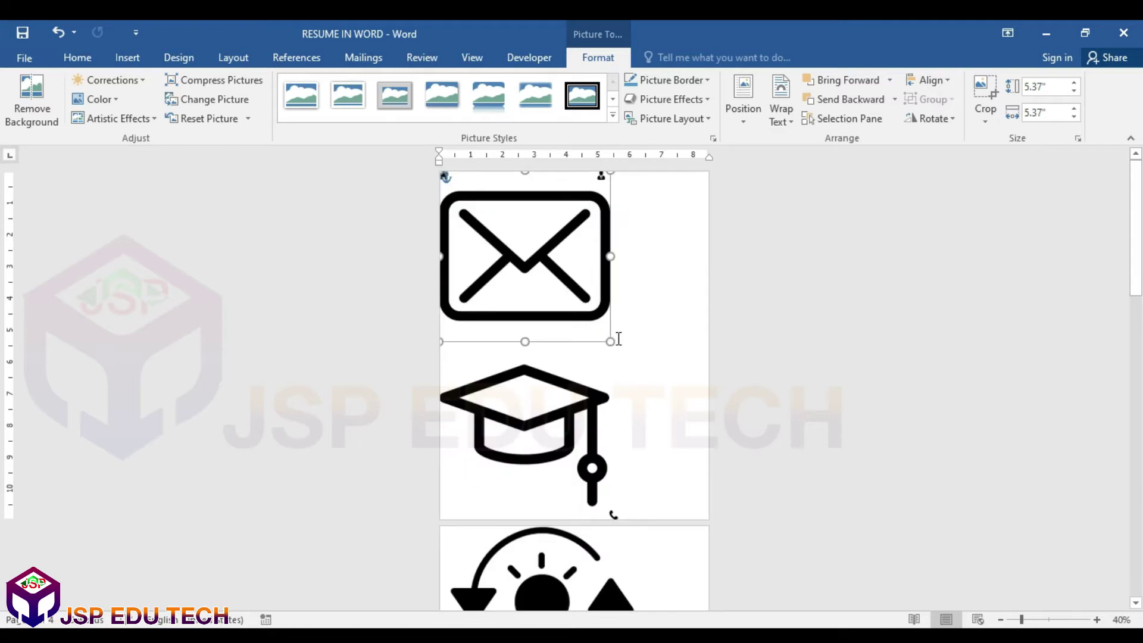
{"action": "left_click", "coordinate": [629, 181]}
{"action": "left_click", "coordinate": [625, 280]}
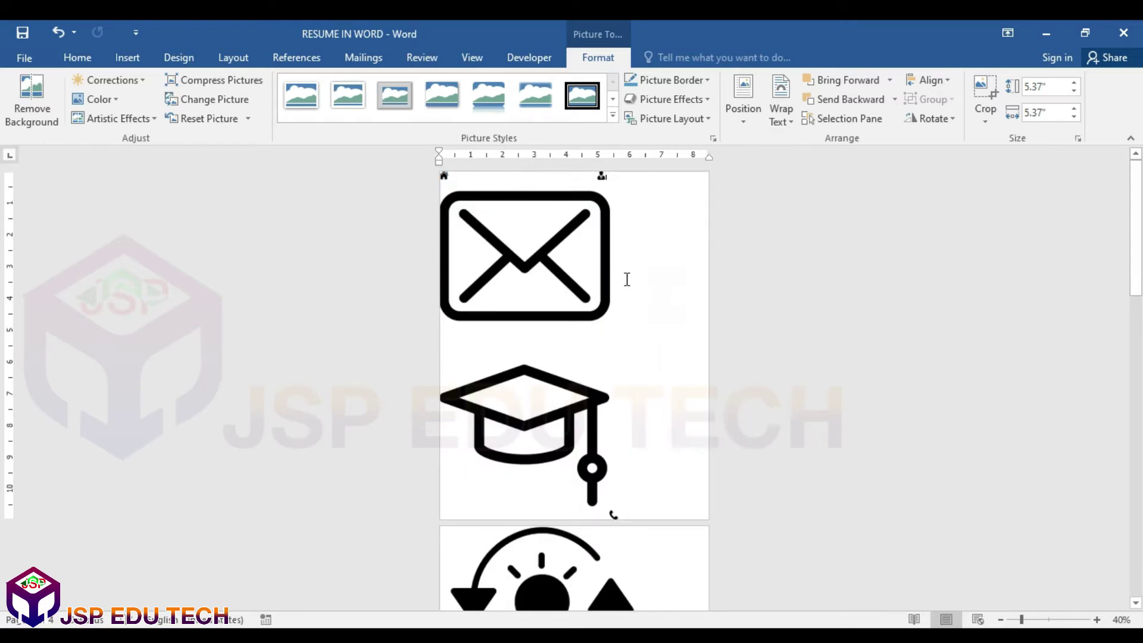
{"action": "left_click", "coordinate": [599, 176]}
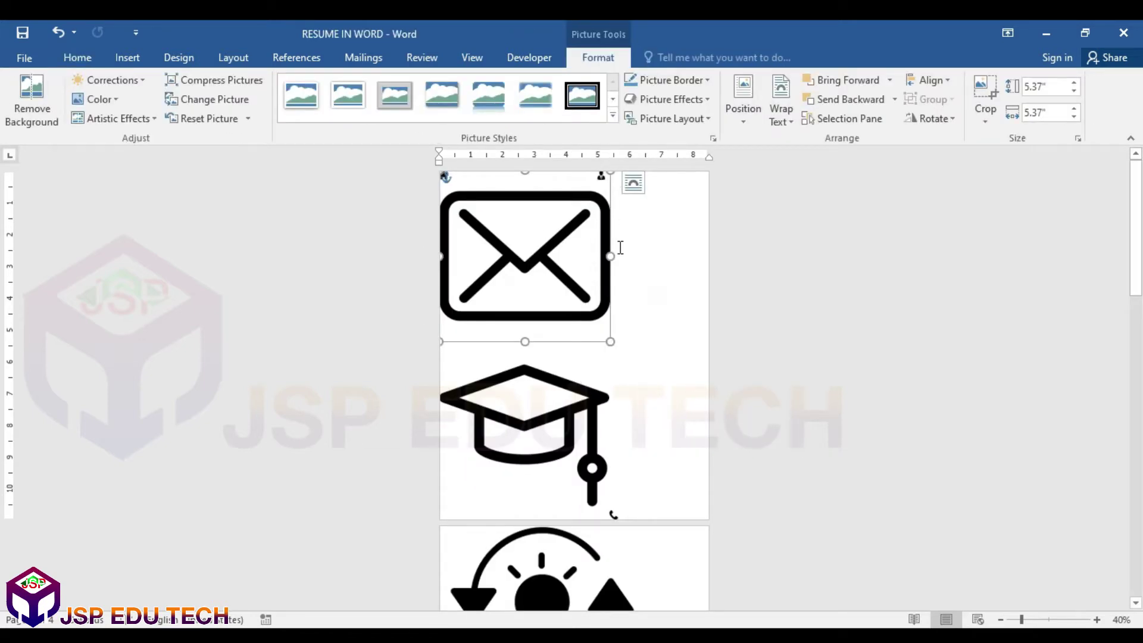
{"action": "left_click", "coordinate": [646, 237]}
Move the envelope picture about 1 inch down and 1 inch to the right, clear of the small house and man icons.
{"action": "scroll", "coordinate": [630, 222], "scroll_direction": "up", "scroll_amount": 6}
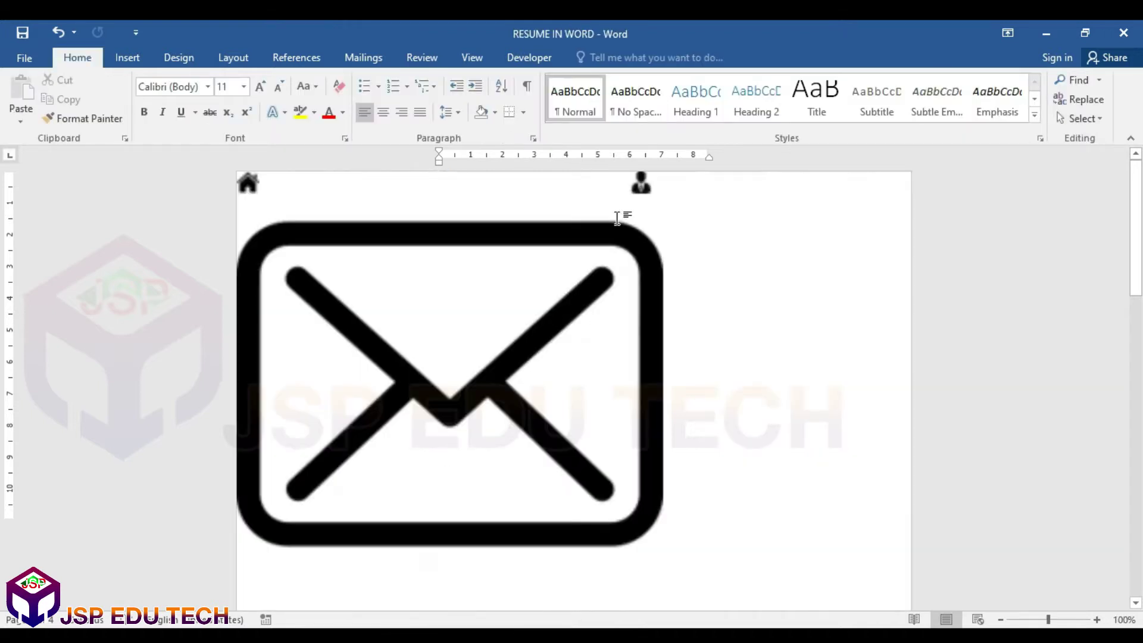
{"action": "left_click", "coordinate": [253, 183]}
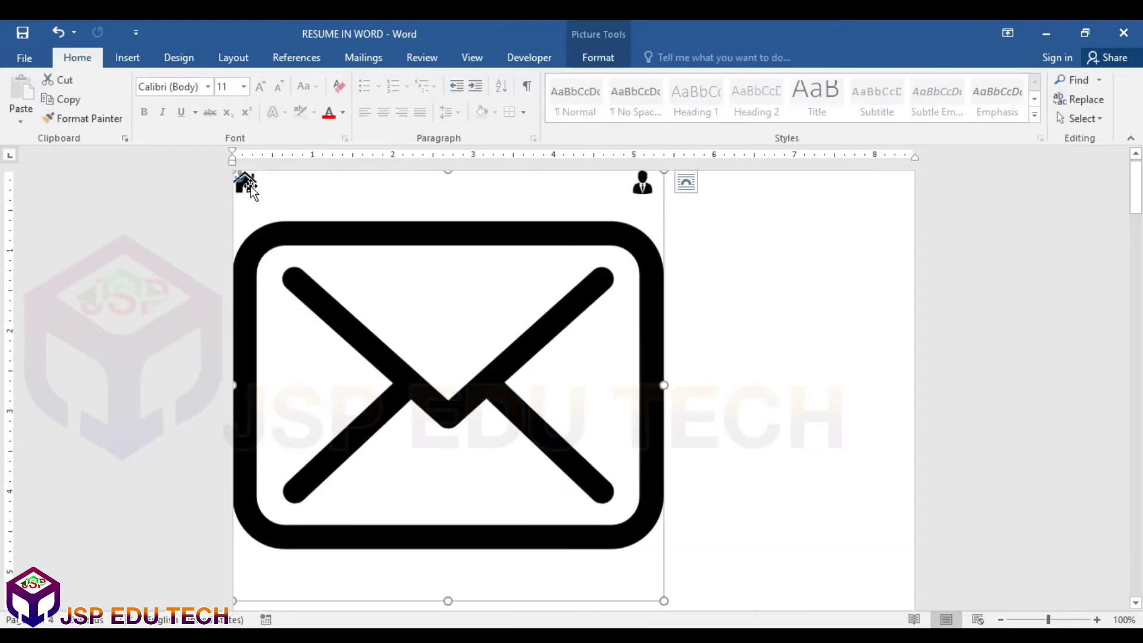
{"action": "left_click", "coordinate": [686, 182]}
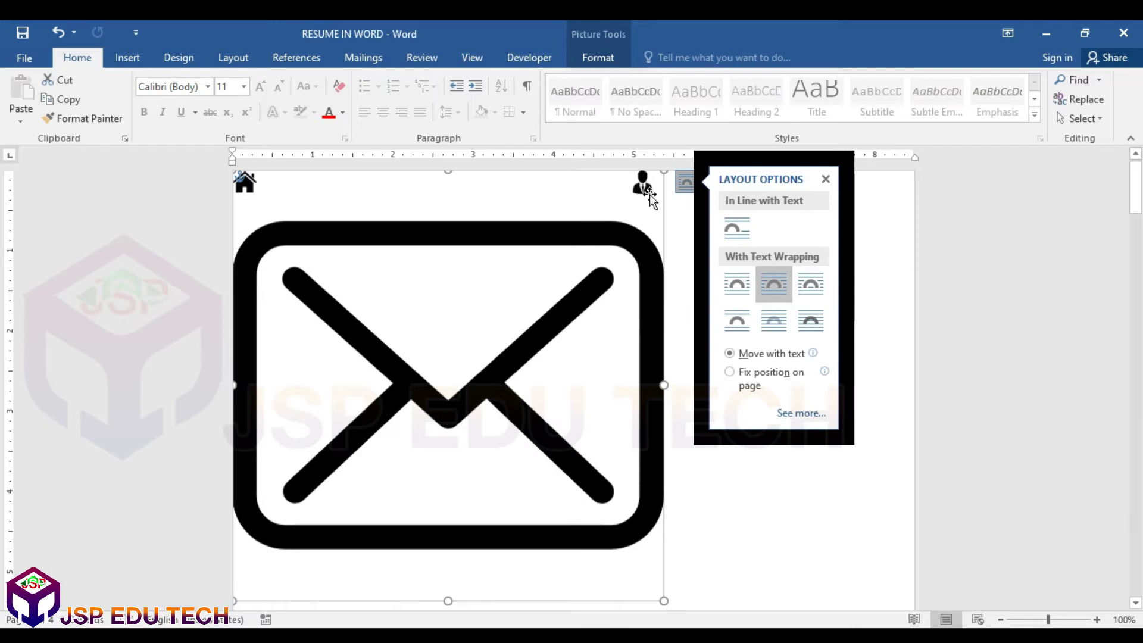
{"action": "left_click_drag", "start_coordinate": [573, 282], "coordinate": [652, 357]}
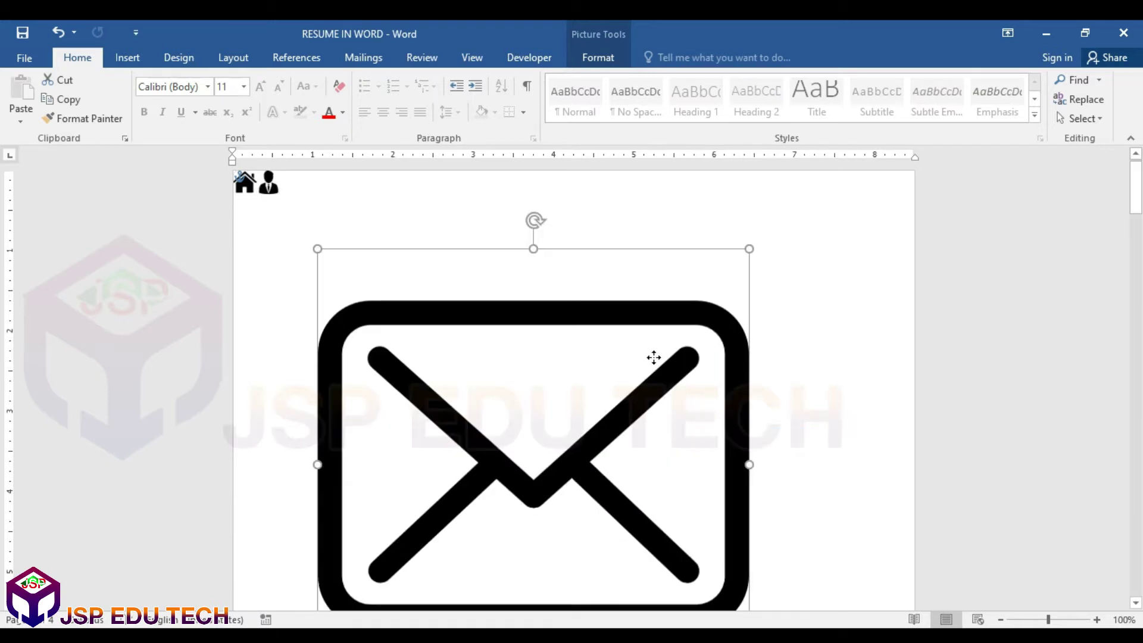
Set the text wrapping of the small man-in-suit icon and the house icon to Tight.
{"action": "left_click", "coordinate": [268, 183]}
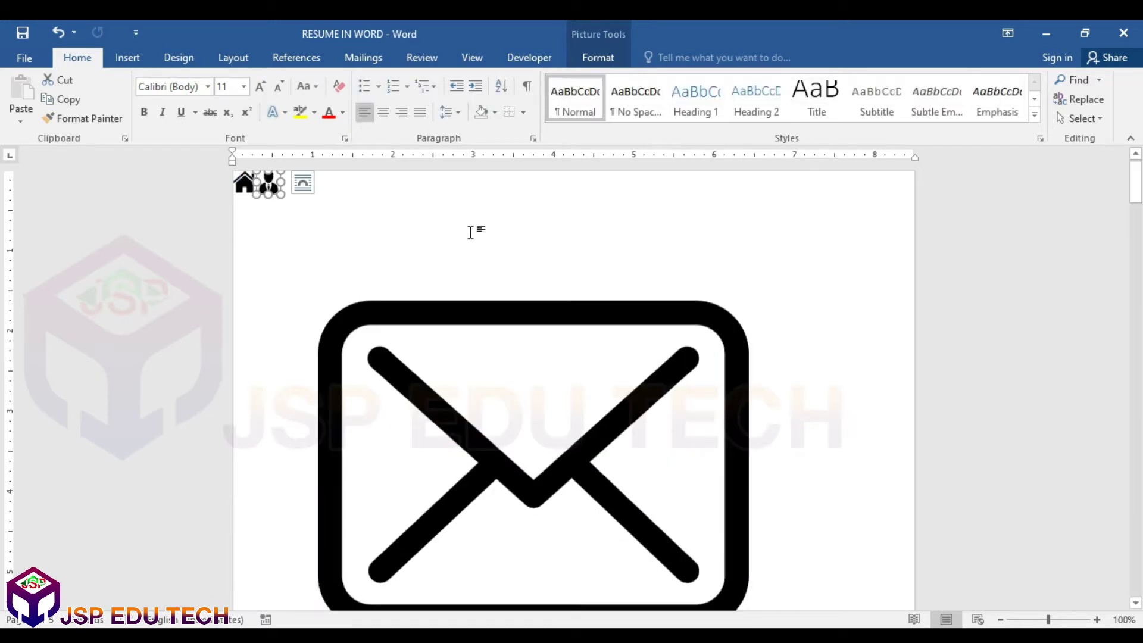
{"action": "left_click", "coordinate": [299, 192]}
{"action": "left_click", "coordinate": [399, 281]}
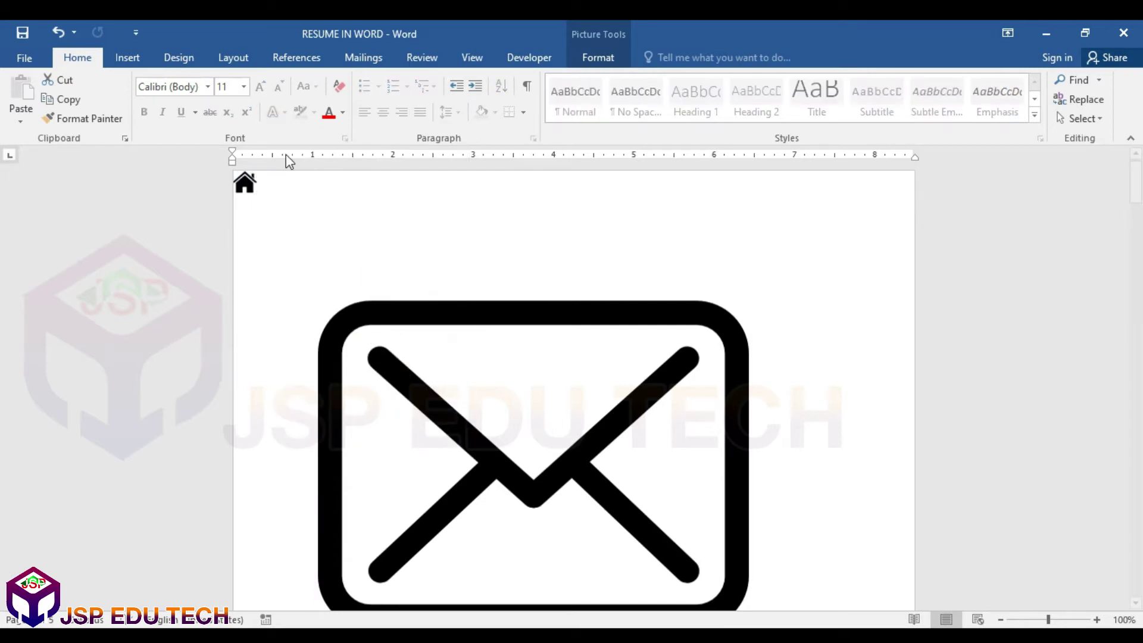
{"action": "left_click", "coordinate": [247, 182]}
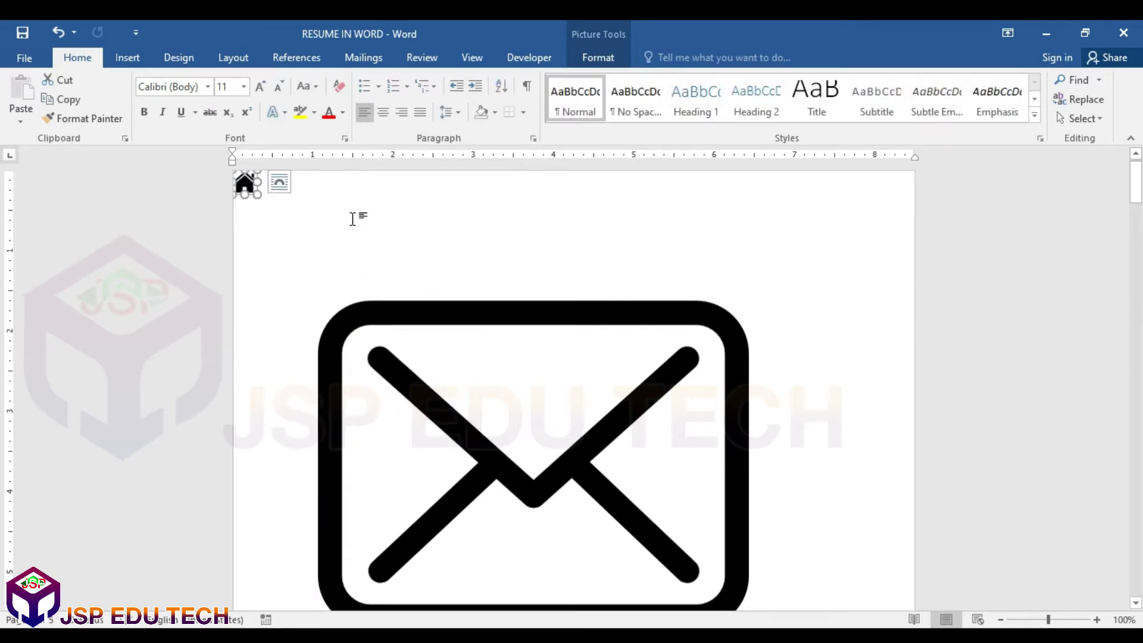
{"action": "left_click", "coordinate": [277, 188]}
{"action": "left_click", "coordinate": [367, 286]}
Set the text wrapping of the graduation cap picture to Tight.
{"action": "scroll", "coordinate": [478, 301], "scroll_direction": "down", "scroll_amount": 3}
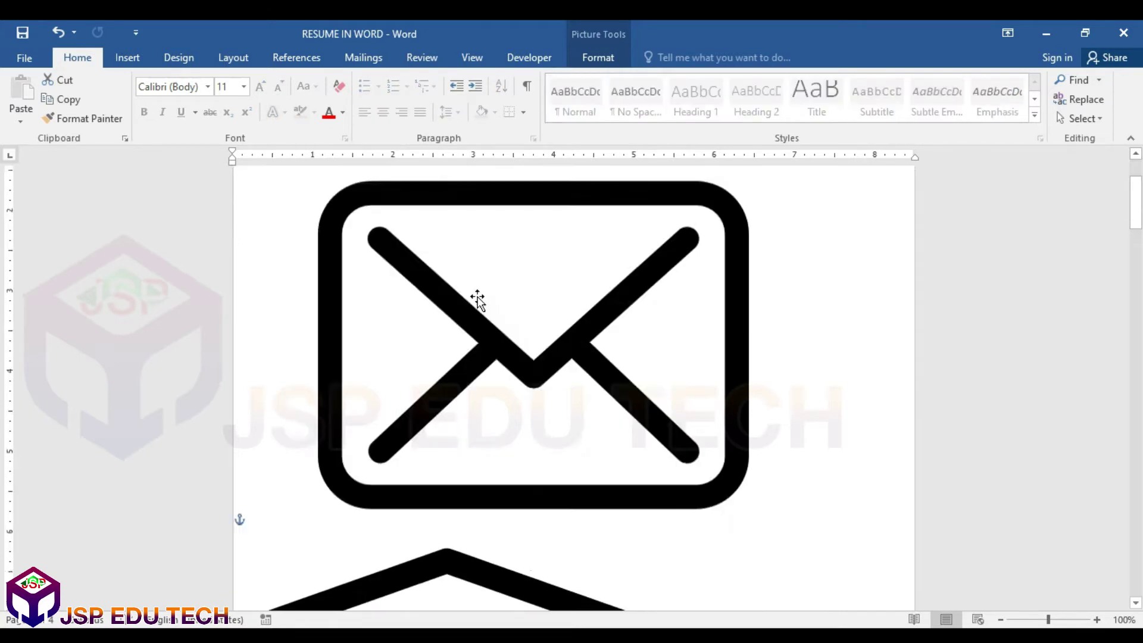
{"action": "scroll", "coordinate": [478, 301], "scroll_direction": "down", "scroll_amount": 5}
{"action": "left_click", "coordinate": [567, 338]}
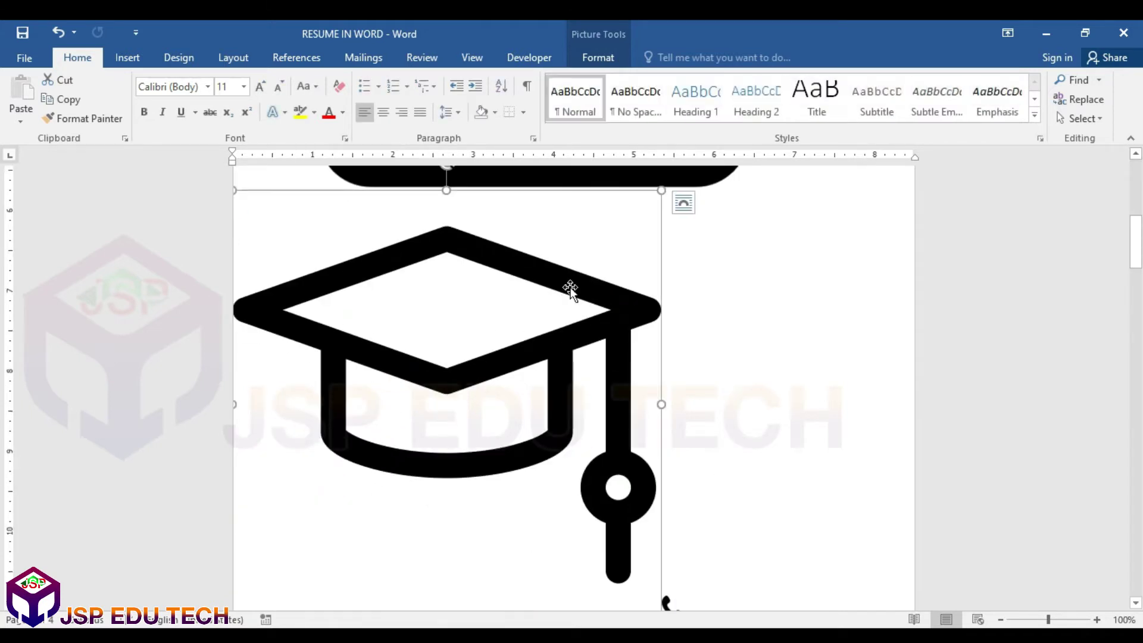
{"action": "left_click", "coordinate": [683, 202]}
{"action": "left_click", "coordinate": [760, 301]}
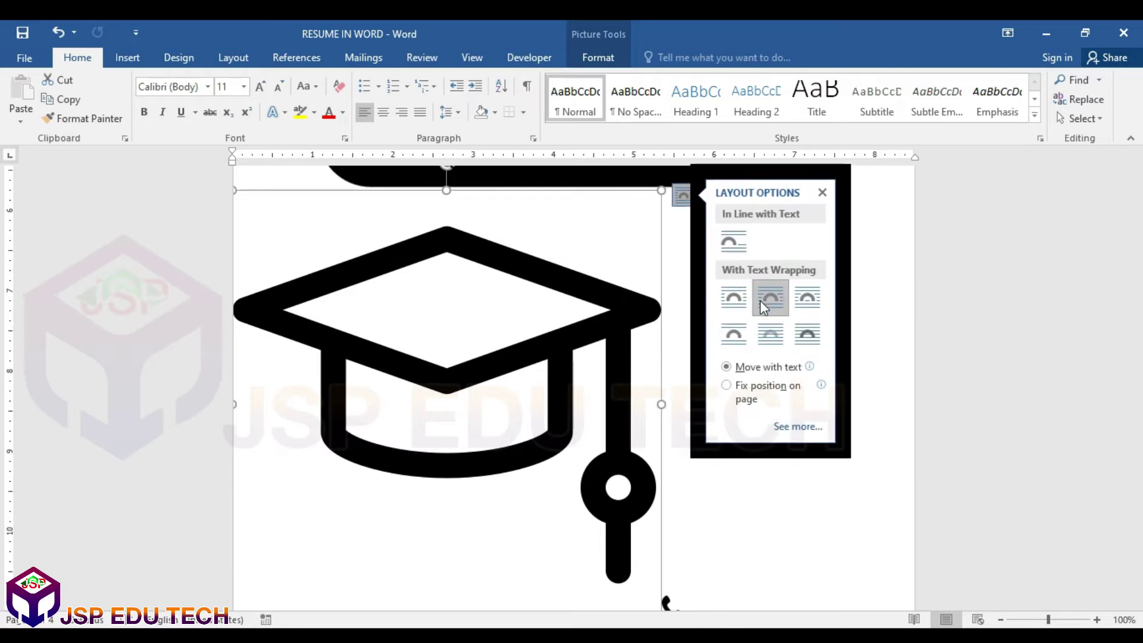
{"action": "left_click", "coordinate": [701, 470]}
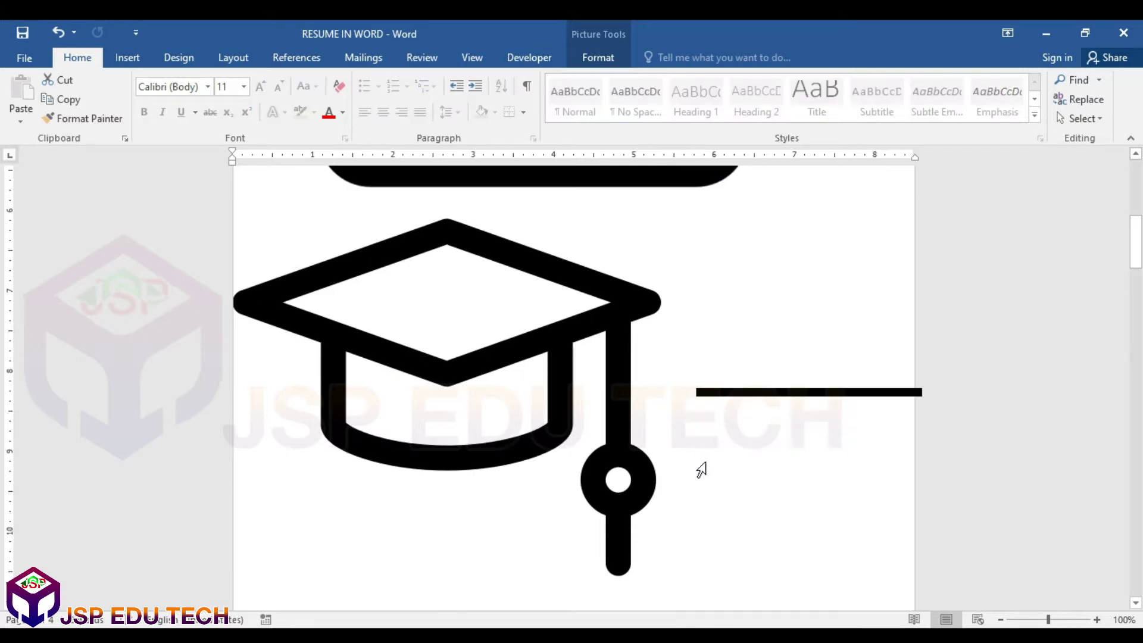
Set the text wrapping of the light bulb skills picture to Tight.
{"action": "scroll", "coordinate": [701, 470], "scroll_direction": "down", "scroll_amount": 5}
{"action": "left_click", "coordinate": [512, 372]}
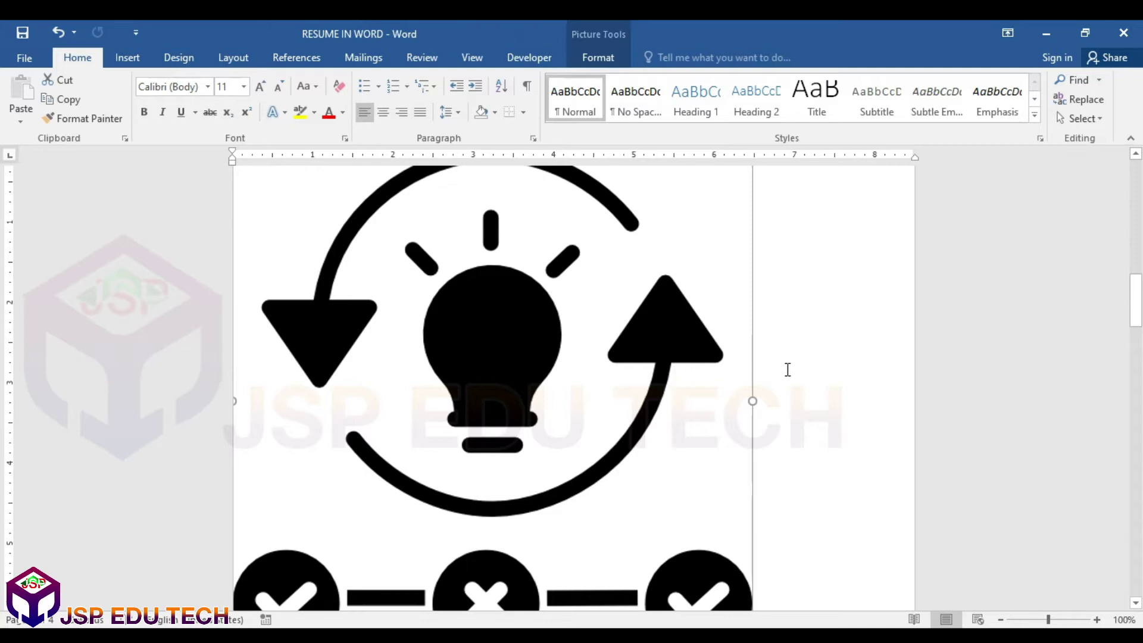
{"action": "scroll", "coordinate": [788, 370], "scroll_direction": "down", "scroll_amount": 4}
{"action": "scroll", "coordinate": [703, 370], "scroll_direction": "up", "scroll_amount": 7}
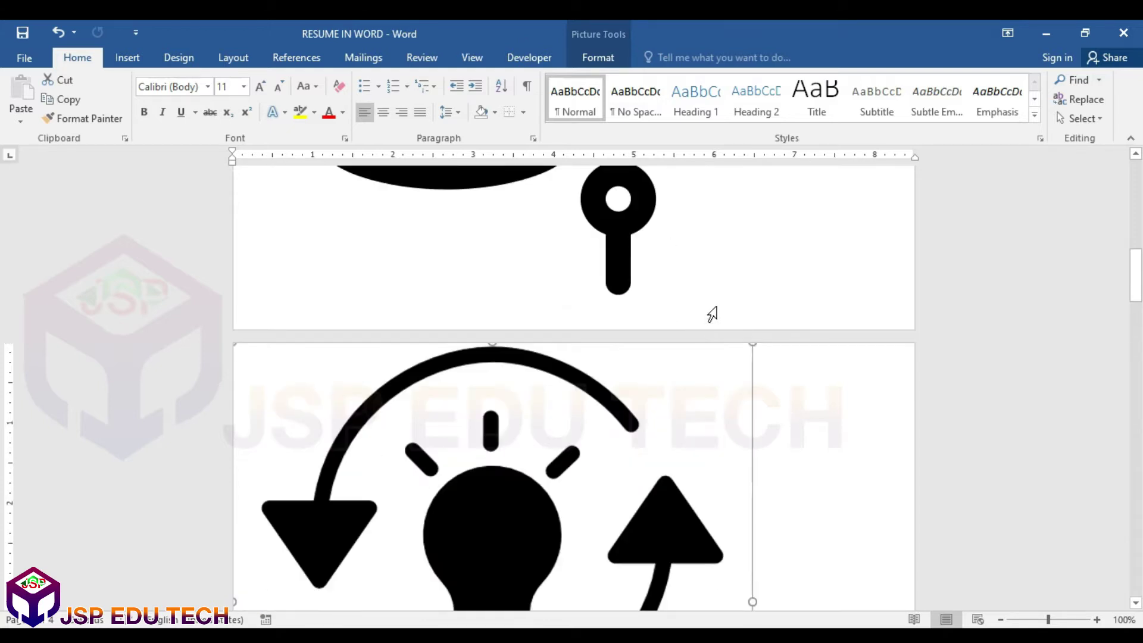
{"action": "left_click", "coordinate": [775, 355]}
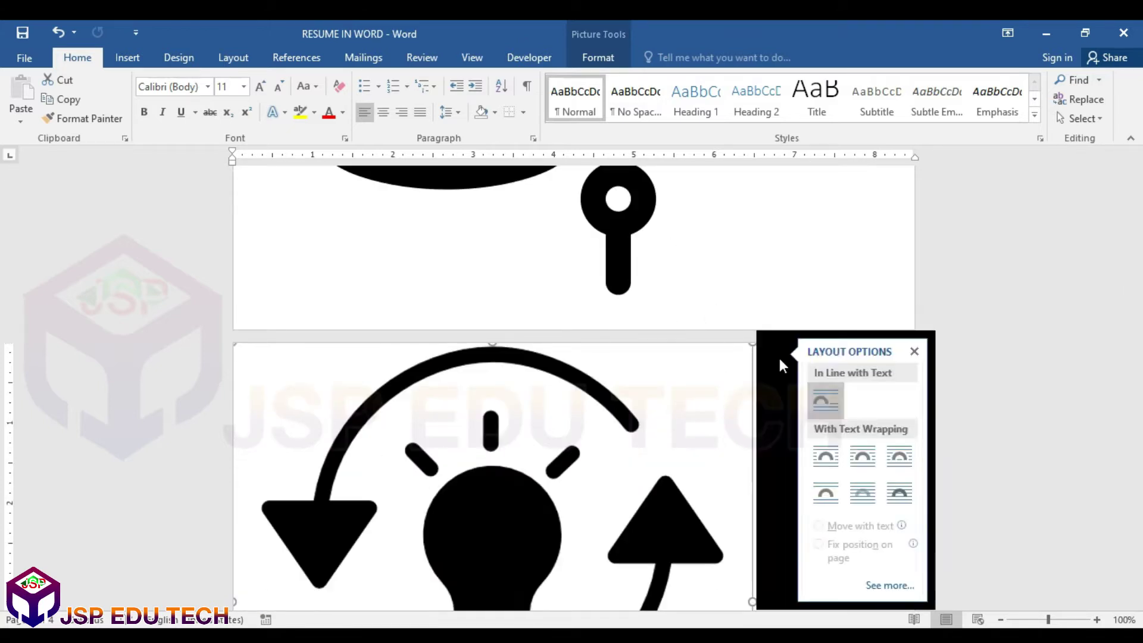
{"action": "left_click", "coordinate": [859, 456]}
Set the text wrapping of the suitcase picture to Square.
{"action": "scroll", "coordinate": [643, 413], "scroll_direction": "down", "scroll_amount": 8}
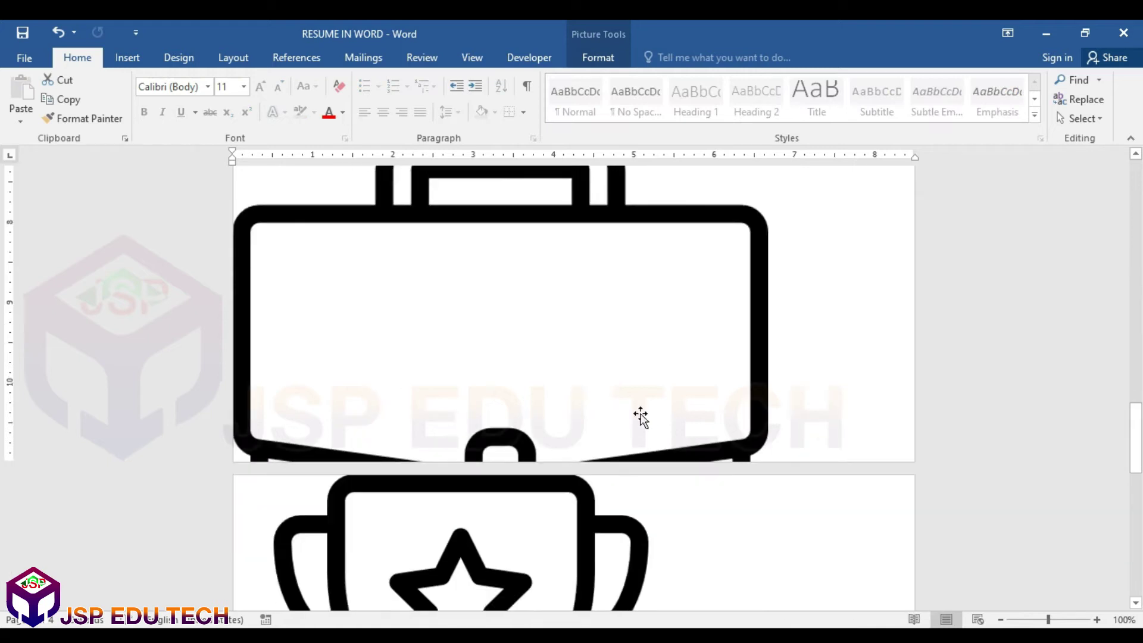
{"action": "left_click", "coordinate": [563, 229]}
{"action": "right_click", "coordinate": [562, 226]}
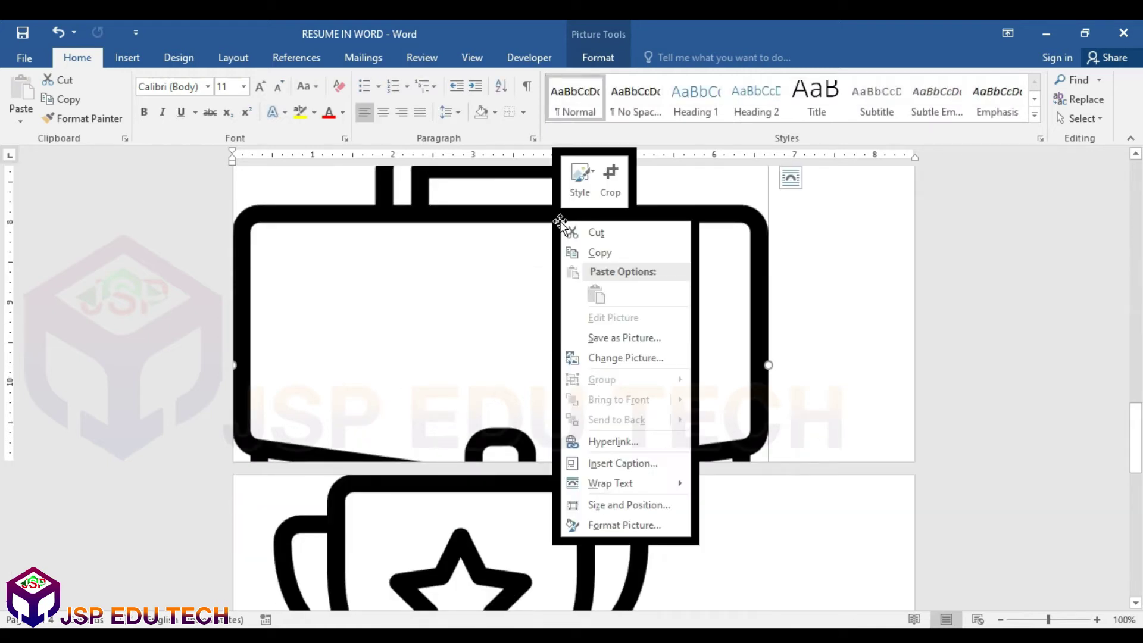
{"action": "mouse_move", "coordinate": [613, 483]}
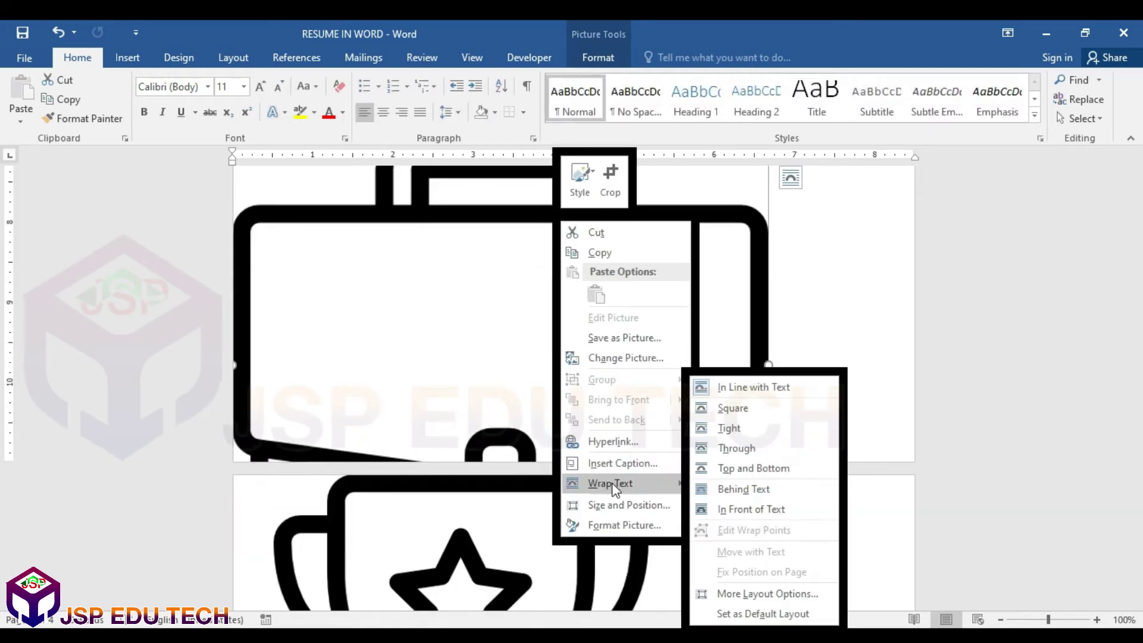
{"action": "left_click", "coordinate": [734, 410]}
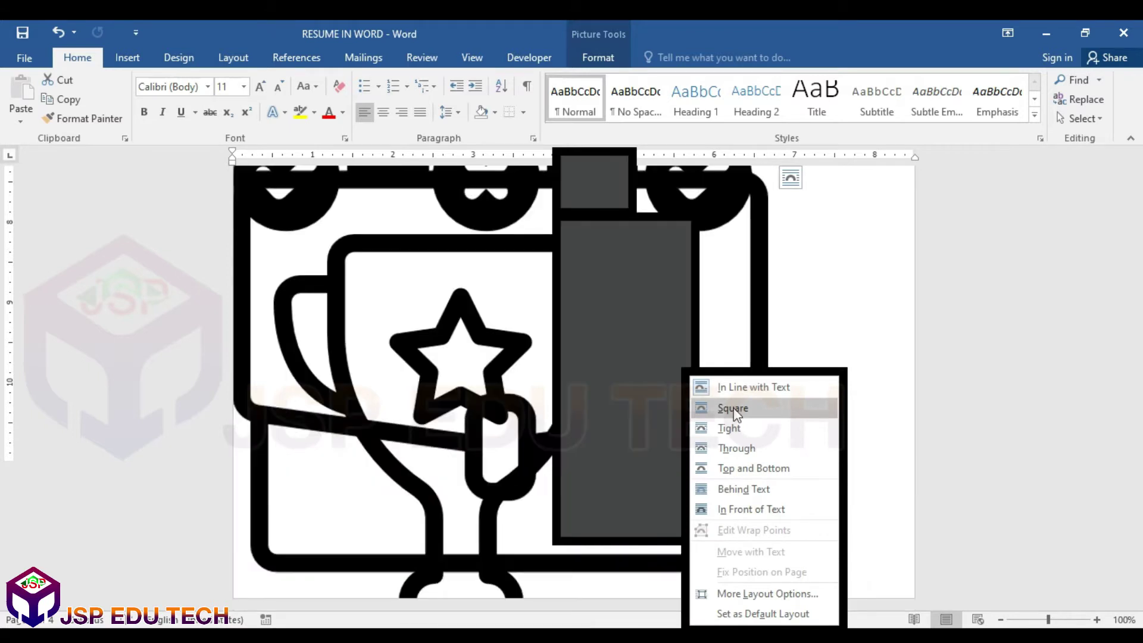
Set the trophy picture's text wrapping to Tight and move the suitcase picture to the page's right edge.
{"action": "left_click", "coordinate": [747, 419]}
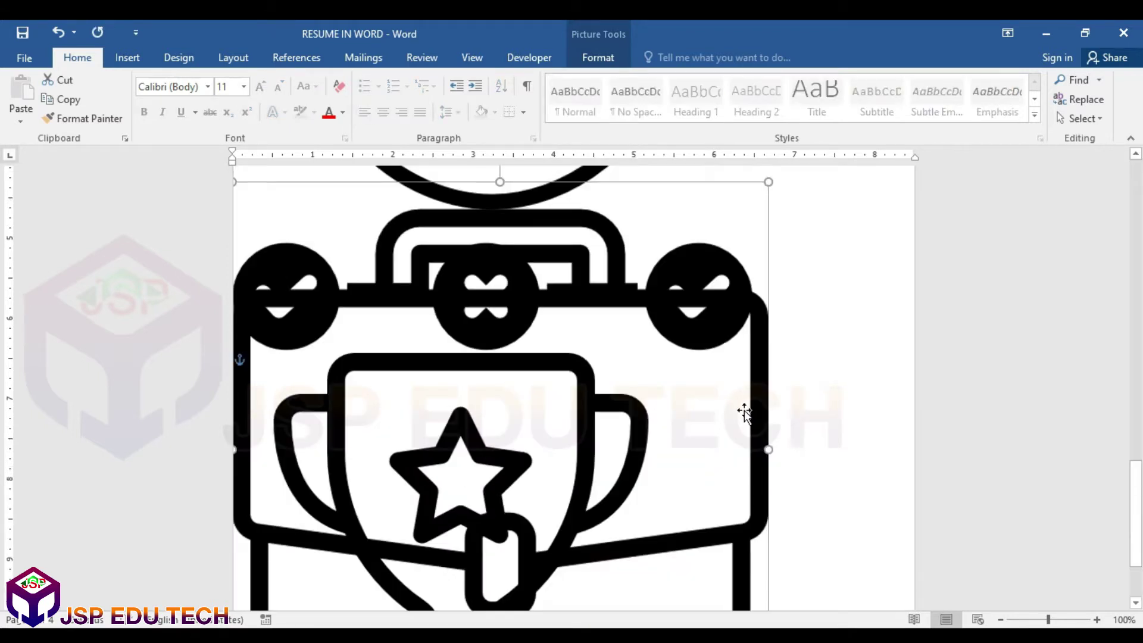
{"action": "left_click", "coordinate": [827, 332]}
{"action": "left_click", "coordinate": [582, 355]}
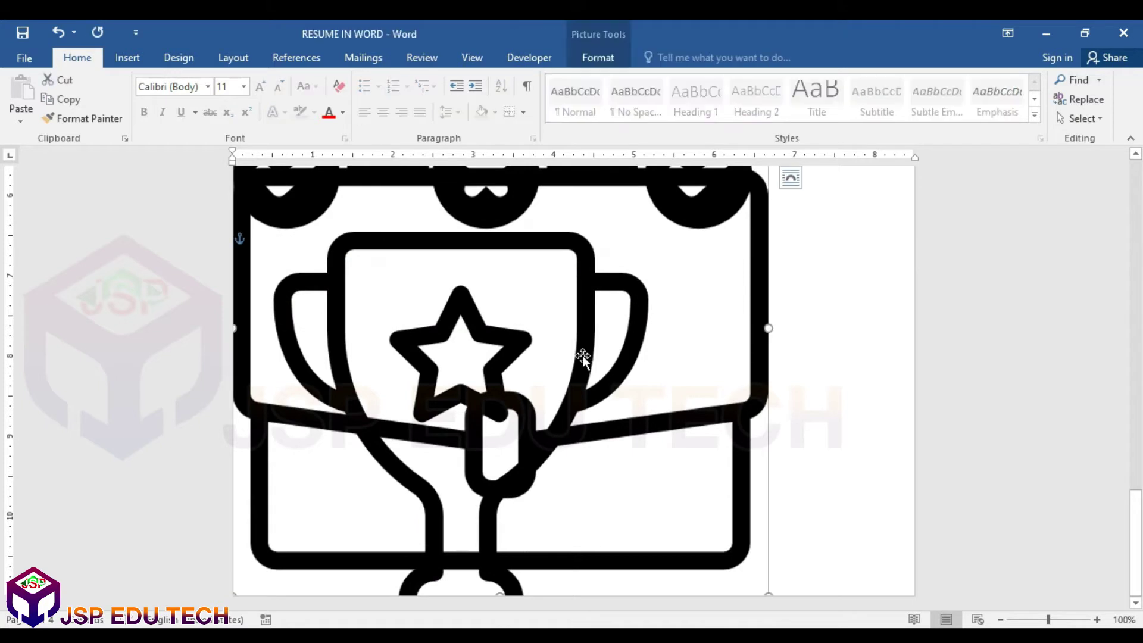
{"action": "left_click_drag", "start_coordinate": [582, 355], "coordinate": [763, 346]}
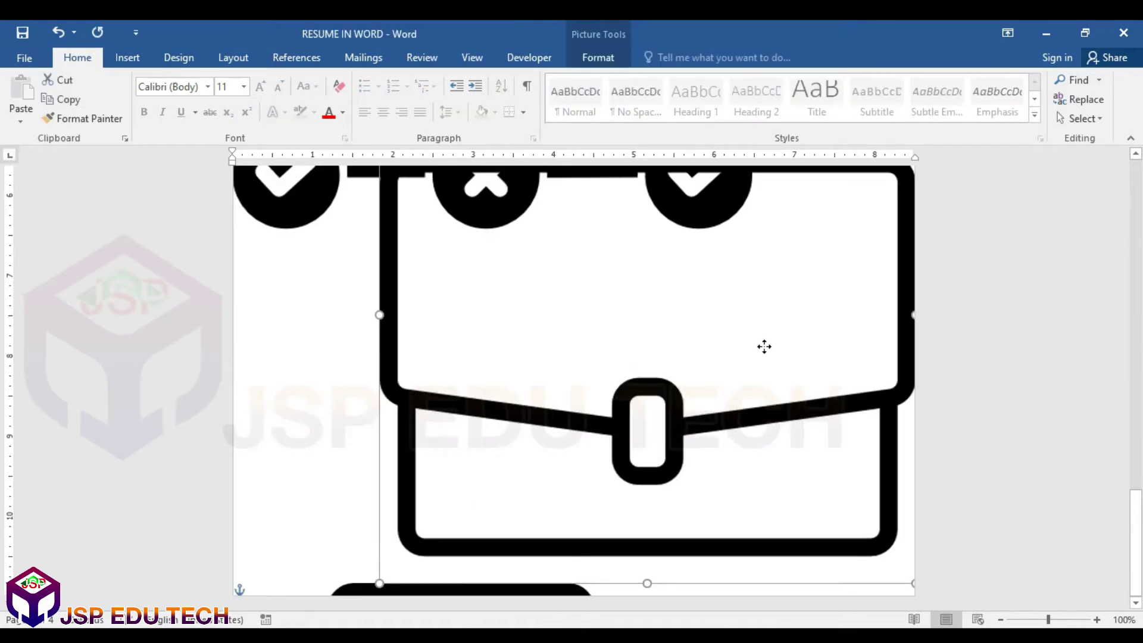
{"action": "scroll", "coordinate": [680, 384], "scroll_direction": "up", "scroll_amount": 5}
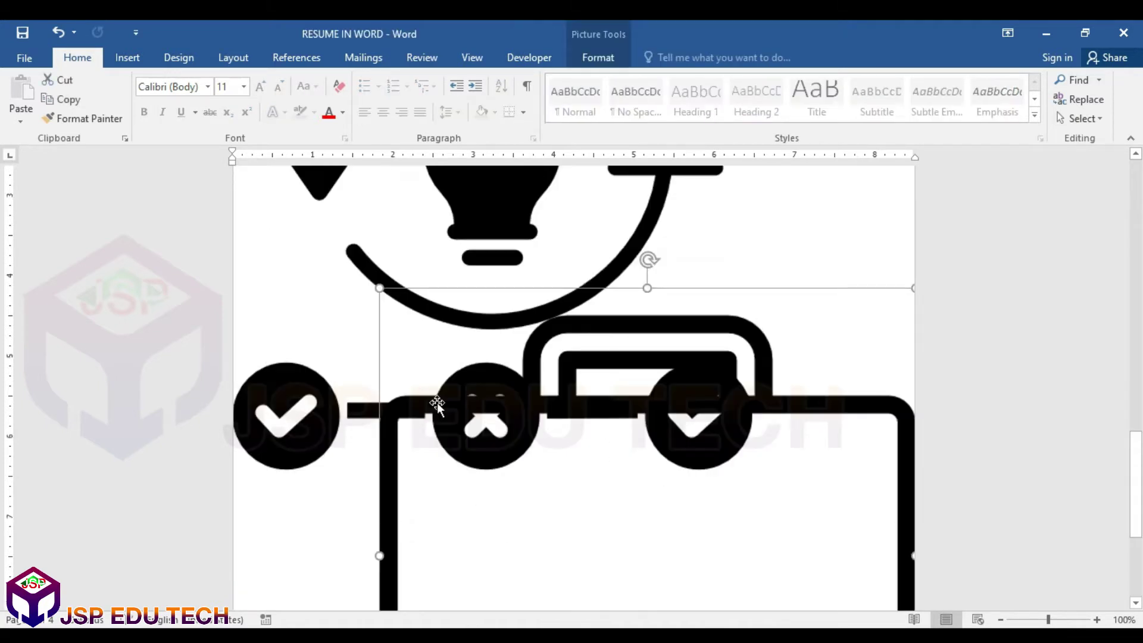
Move the suitcase picture up the page so that it no longer covers the area around the trophy picture.
{"action": "scroll", "coordinate": [437, 403], "scroll_direction": "down", "scroll_amount": 5}
{"action": "left_click", "coordinate": [347, 586]}
{"action": "scroll", "coordinate": [456, 507], "scroll_direction": "down", "scroll_amount": 2}
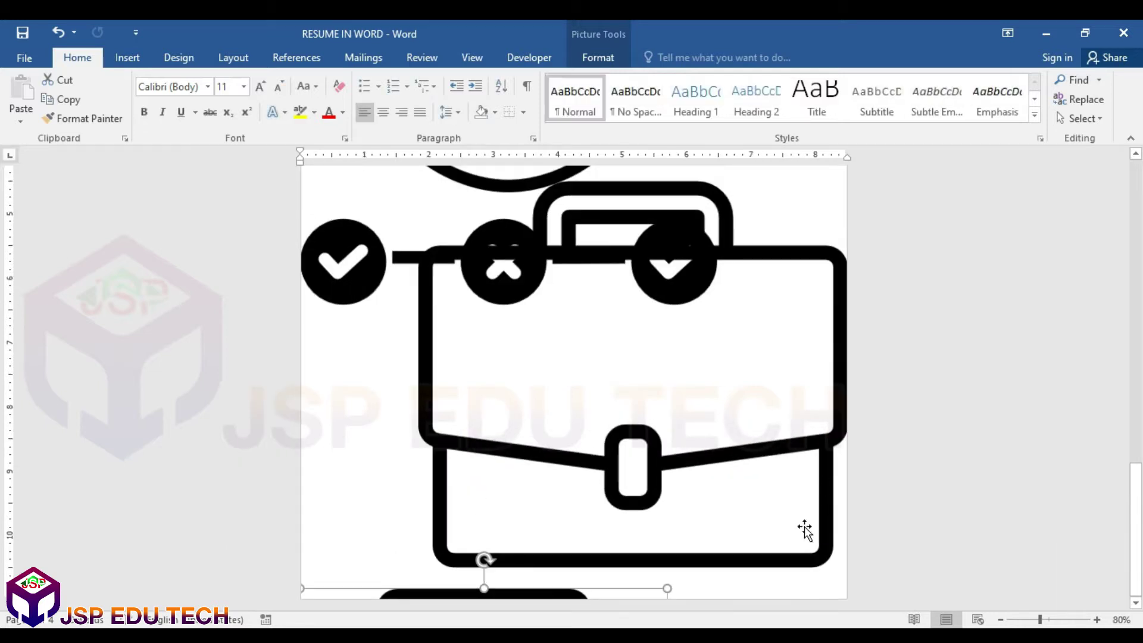
{"action": "left_click", "coordinate": [605, 464]}
{"action": "left_click_drag", "start_coordinate": [604, 464], "coordinate": [571, 197]}
Set the text wrapping of the trophy picture to In Front of Text.
{"action": "left_click", "coordinate": [477, 544]}
{"action": "left_click", "coordinate": [684, 429]}
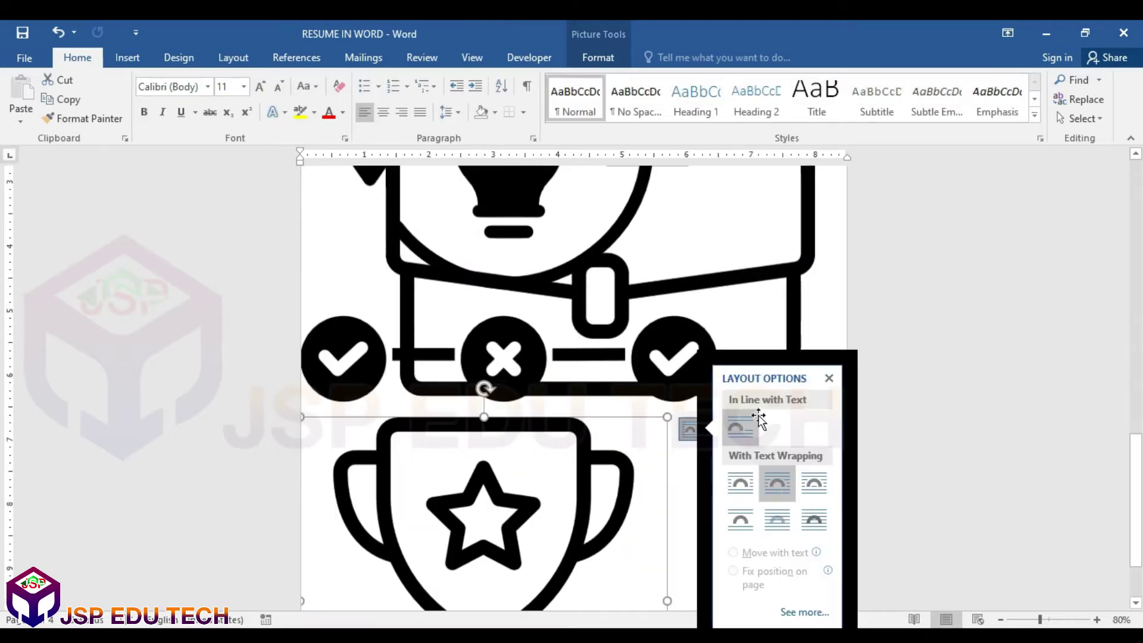
{"action": "left_click", "coordinate": [814, 520]}
Shift the suitcase picture sideways until it reaches the right edge of the page.
{"action": "scroll", "coordinate": [724, 419], "scroll_direction": "up", "scroll_amount": 3}
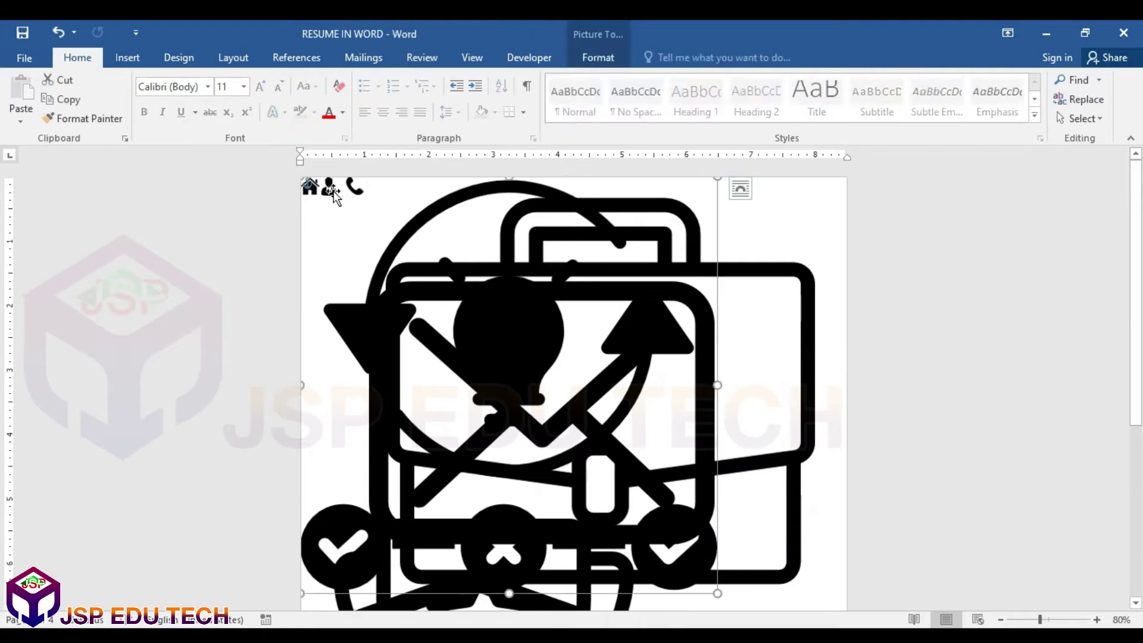
{"action": "left_click", "coordinate": [768, 280]}
{"action": "left_click_drag", "start_coordinate": [768, 279], "coordinate": [800, 279]}
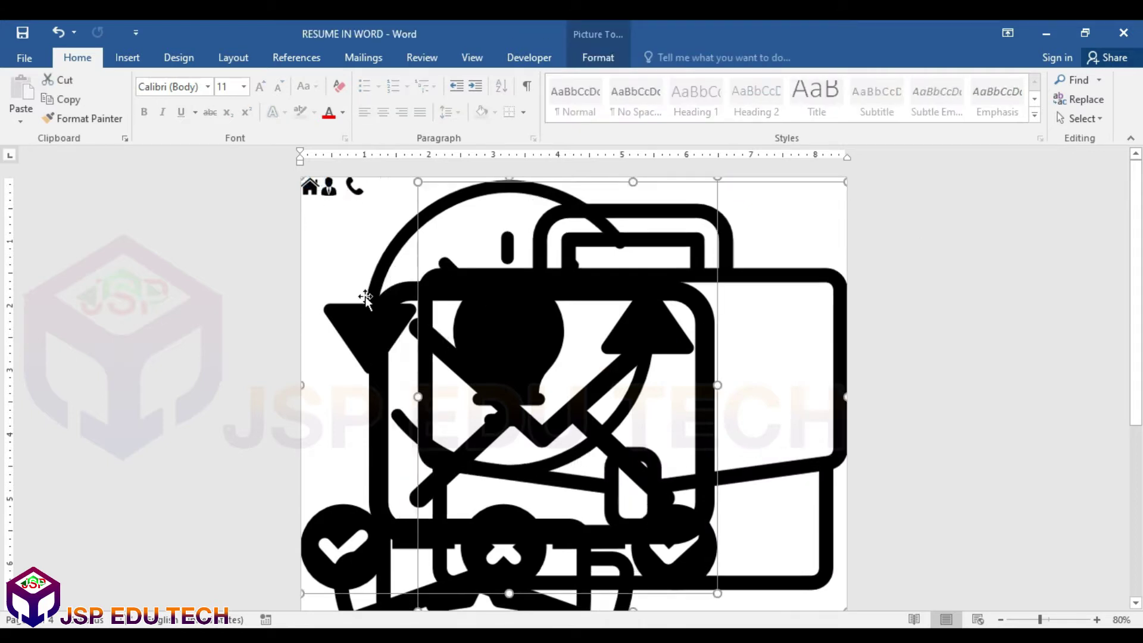
Set the height of both the suitcase picture and the trophy picture to 0.5 inch.
{"action": "scroll", "coordinate": [397, 424], "scroll_direction": "down", "scroll_amount": 5}
{"action": "left_click", "coordinate": [397, 424]}
{"action": "left_click", "coordinate": [597, 57]}
{"action": "left_click", "coordinate": [1041, 87]}
{"action": "type", "text": ".5"}
{"action": "key", "text": "Return"}
{"action": "scroll", "coordinate": [620, 288], "scroll_direction": "up", "scroll_amount": 4}
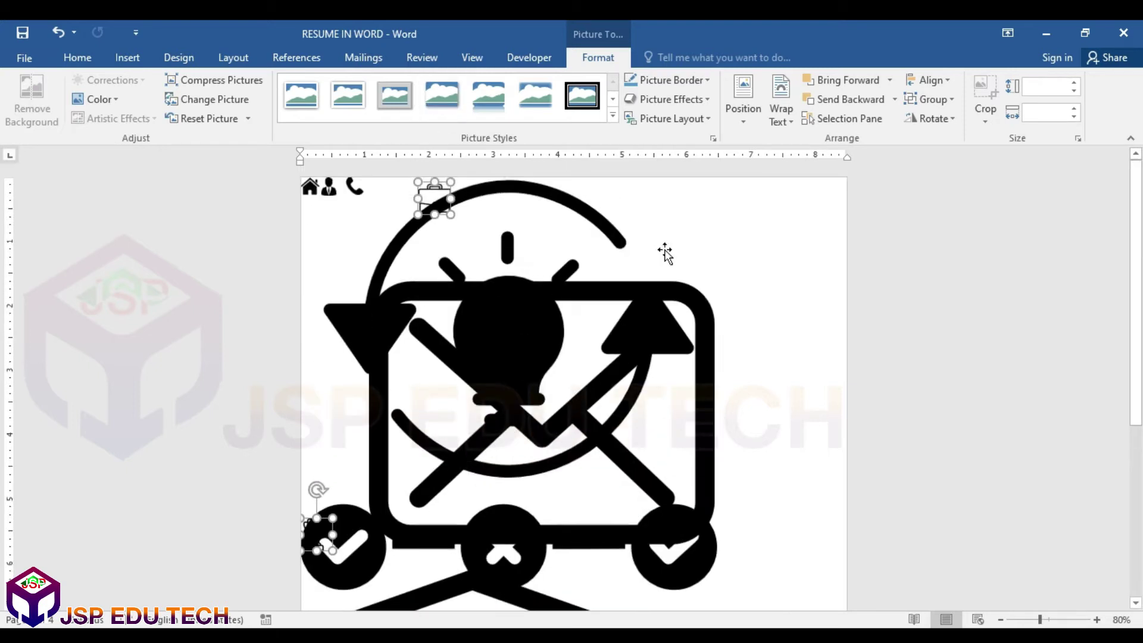
Set the height of the light bulb skills picture to 0.5 inch.
{"action": "left_click", "coordinate": [775, 299]}
{"action": "left_click", "coordinate": [1042, 86]}
{"action": "type", "text": ".5"}
{"action": "key", "text": "Return"}
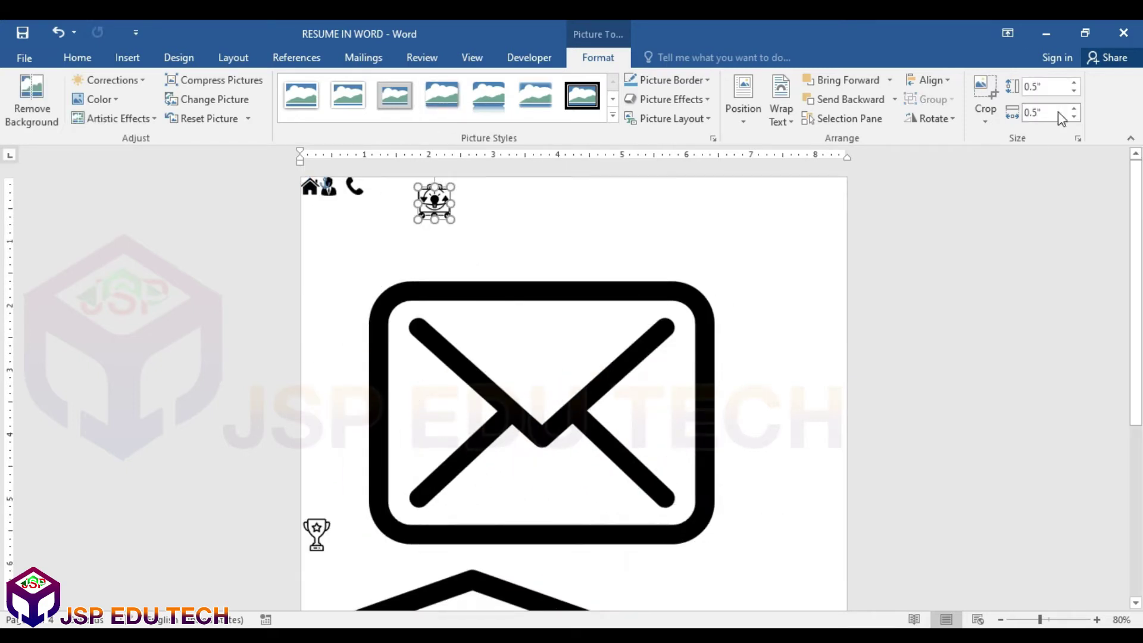
Set the height of the envelope picture to 0.5 inch.
{"action": "left_click", "coordinate": [711, 277]}
{"action": "left_click", "coordinate": [1057, 87]}
{"action": "type", "text": ".5"}
{"action": "key", "text": "Return"}
Set the height of the graduation cap picture to 0.5 inch.
{"action": "scroll", "coordinate": [587, 355], "scroll_direction": "down", "scroll_amount": 5}
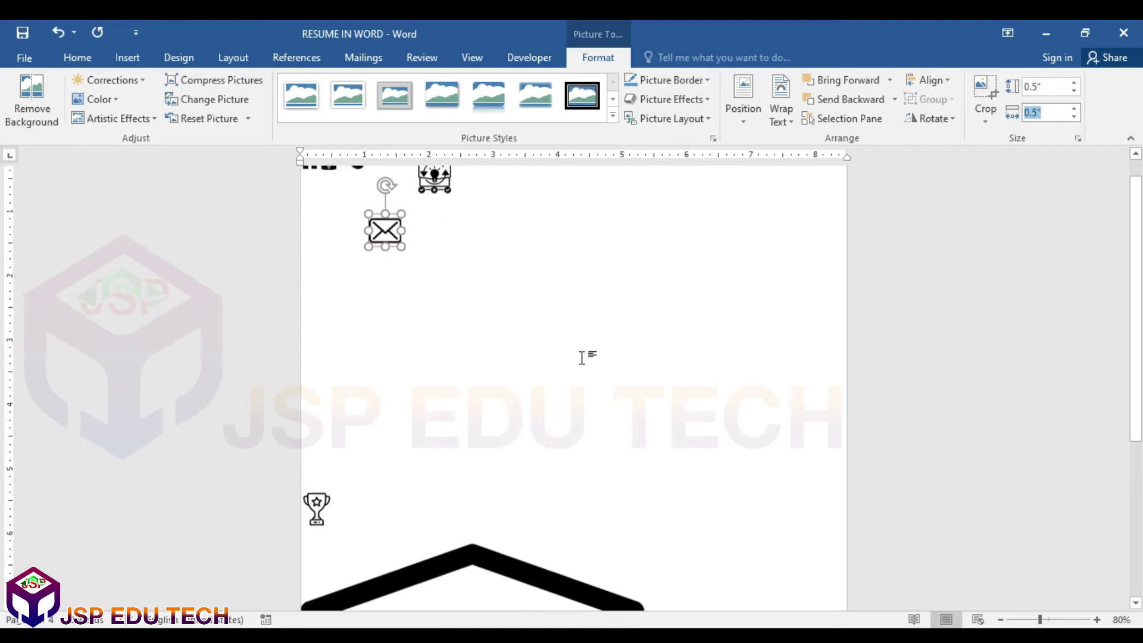
{"action": "left_click", "coordinate": [595, 357]}
{"action": "left_click", "coordinate": [1048, 86]}
{"action": "type", "text": ".5"}
{"action": "key", "text": "Tab"}
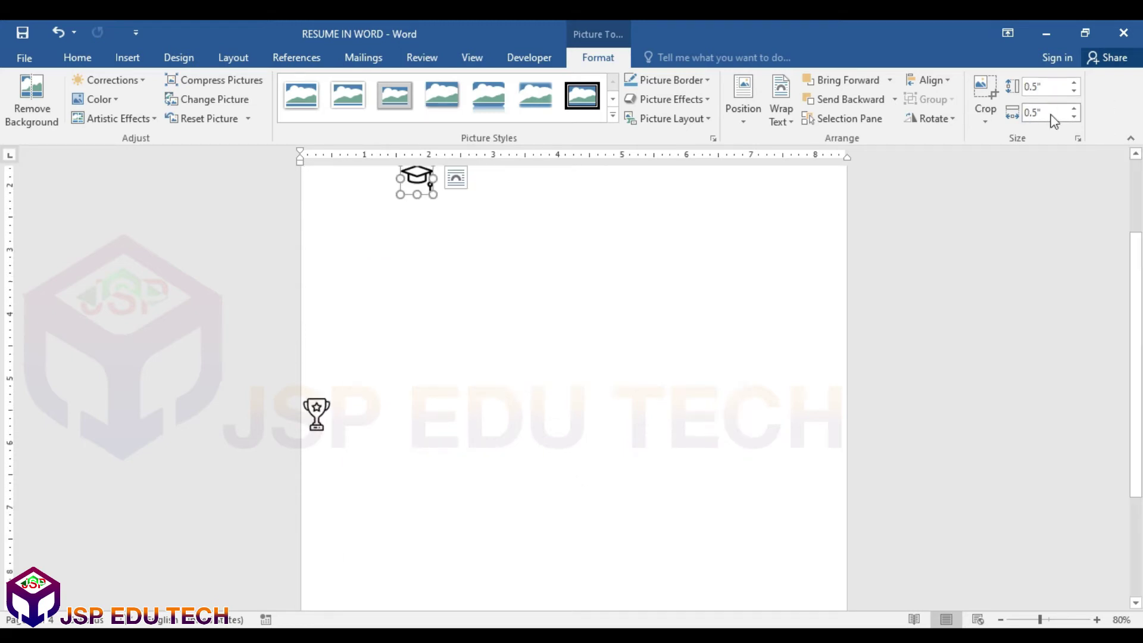
Spread the trophy, suitcase, light bulb, envelope and graduation cap icons over the right half of the page without overlaps.
{"action": "scroll", "coordinate": [571, 358], "scroll_direction": "up", "scroll_amount": 3}
{"action": "left_click_drag", "start_coordinate": [329, 525], "coordinate": [619, 238]}
{"action": "left_click_drag", "start_coordinate": [441, 213], "coordinate": [535, 260]}
{"action": "left_click_drag", "start_coordinate": [438, 205], "coordinate": [658, 276]}
{"action": "left_click_drag", "start_coordinate": [381, 257], "coordinate": [709, 346]}
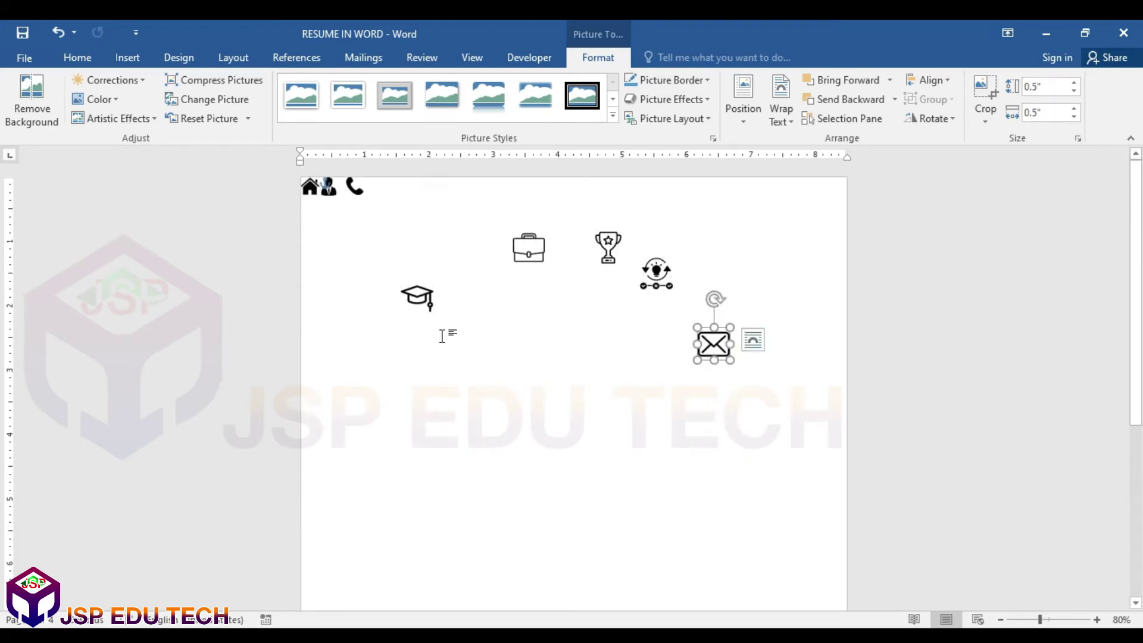
{"action": "left_click_drag", "start_coordinate": [418, 297], "coordinate": [619, 366]}
Set the phone icon's text wrapping to In Front of Text and place the icon below the suitcase.
{"action": "left_click_drag", "start_coordinate": [354, 186], "coordinate": [653, 401]}
{"action": "left_click", "coordinate": [386, 189]}
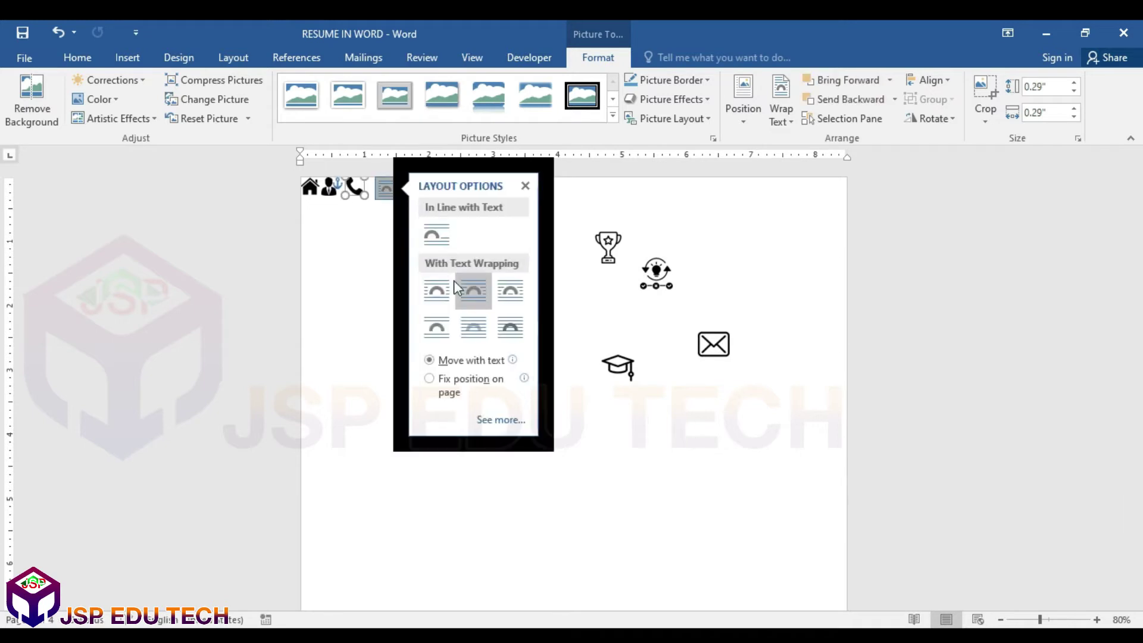
{"action": "left_click", "coordinate": [512, 327]}
{"action": "left_click_drag", "start_coordinate": [355, 187], "coordinate": [537, 332]}
Set the height of the phone icon to 0.5 inch.
{"action": "left_click", "coordinate": [1048, 86]}
{"action": "type", "text": ".5"}
{"action": "key", "text": "Return"}
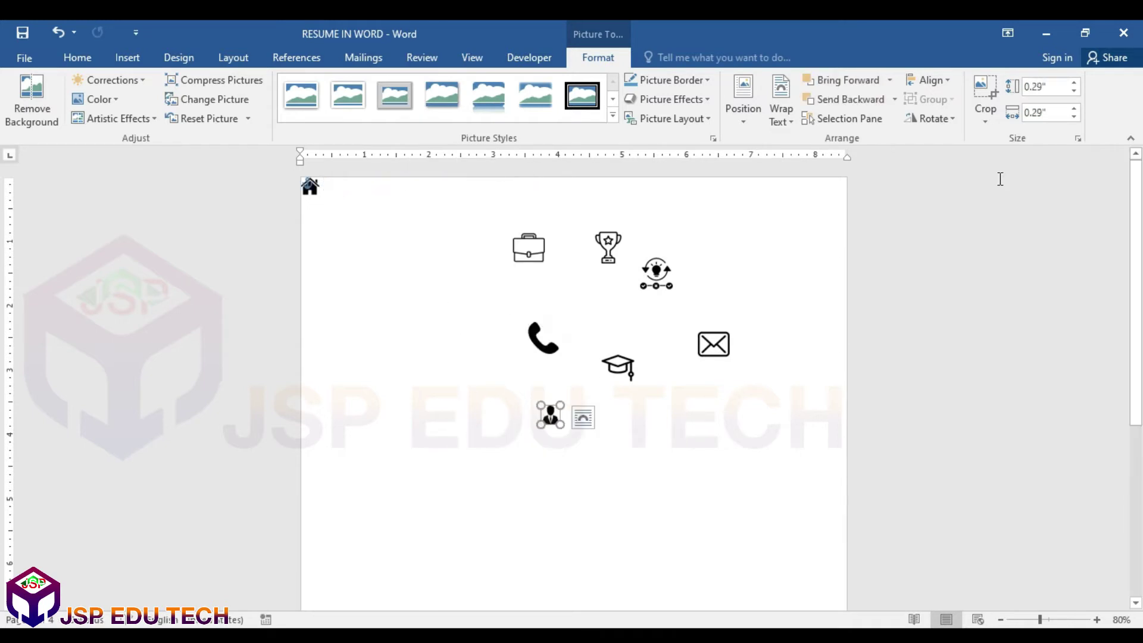
Set the height of the man-in-suit icon to 0.5 inch.
{"action": "left_click", "coordinate": [1048, 86]}
{"action": "type", "text": ".5"}
{"action": "key", "text": "Return"}
Set the house icon's height to 0.5 inch and place it below the graduation cap, beside the man-in-suit icon.
{"action": "left_click", "coordinate": [309, 186]}
{"action": "left_click", "coordinate": [1048, 87]}
{"action": "type", "text": ".5"}
{"action": "key", "text": "Return"}
{"action": "left_click_drag", "start_coordinate": [317, 193], "coordinate": [617, 441]}
{"action": "left_click", "coordinate": [453, 332]}
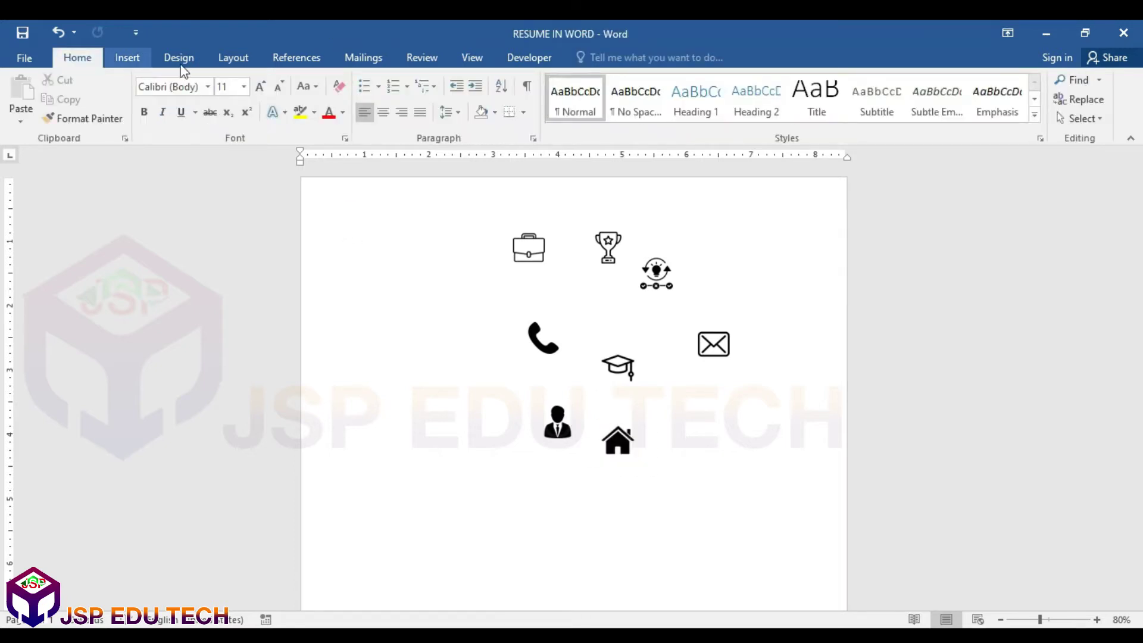
Draw a rectangle about 2.55 inches high and 2 inches wide in the page's upper left area and remove its outline.
{"action": "left_click", "coordinate": [129, 58]}
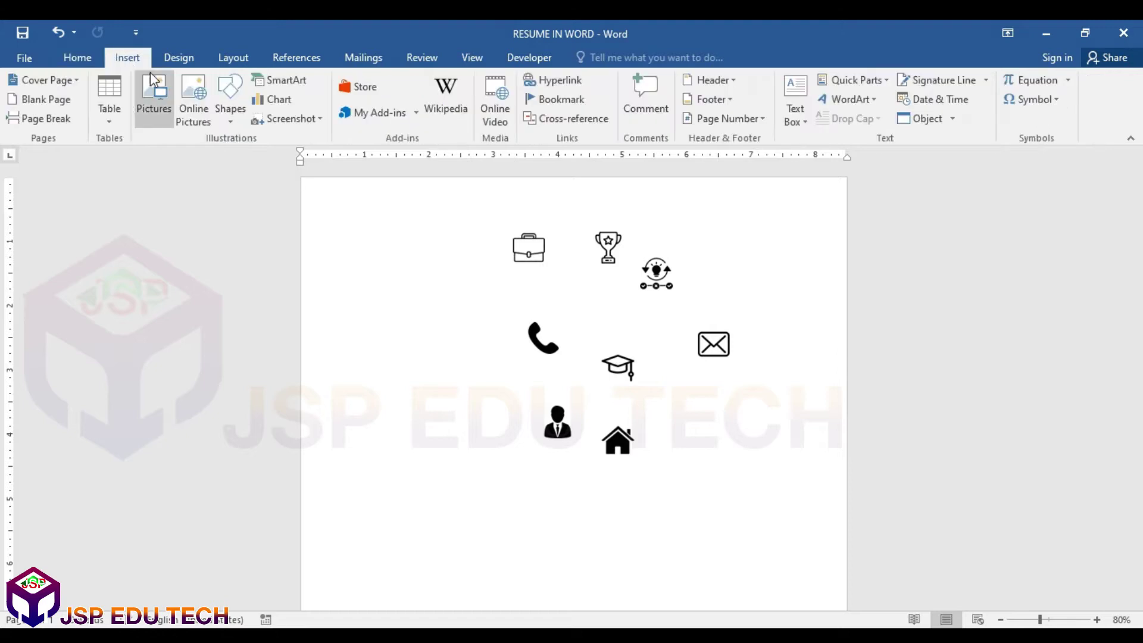
{"action": "left_click", "coordinate": [228, 97]}
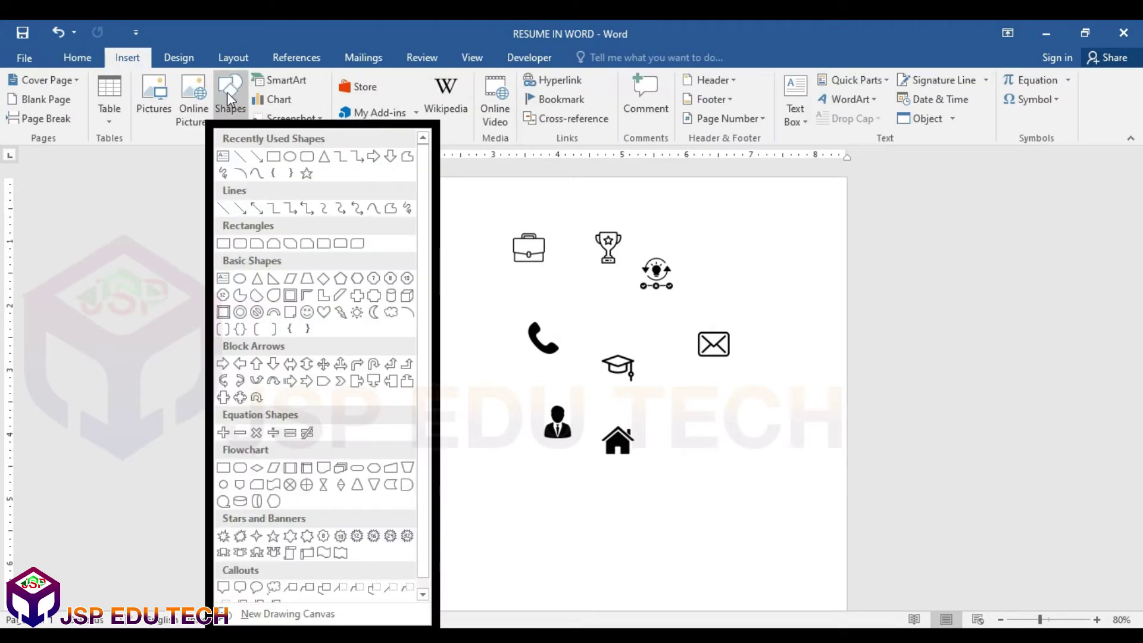
{"action": "left_click", "coordinate": [273, 156]}
{"action": "left_click_drag", "start_coordinate": [324, 214], "coordinate": [454, 378]}
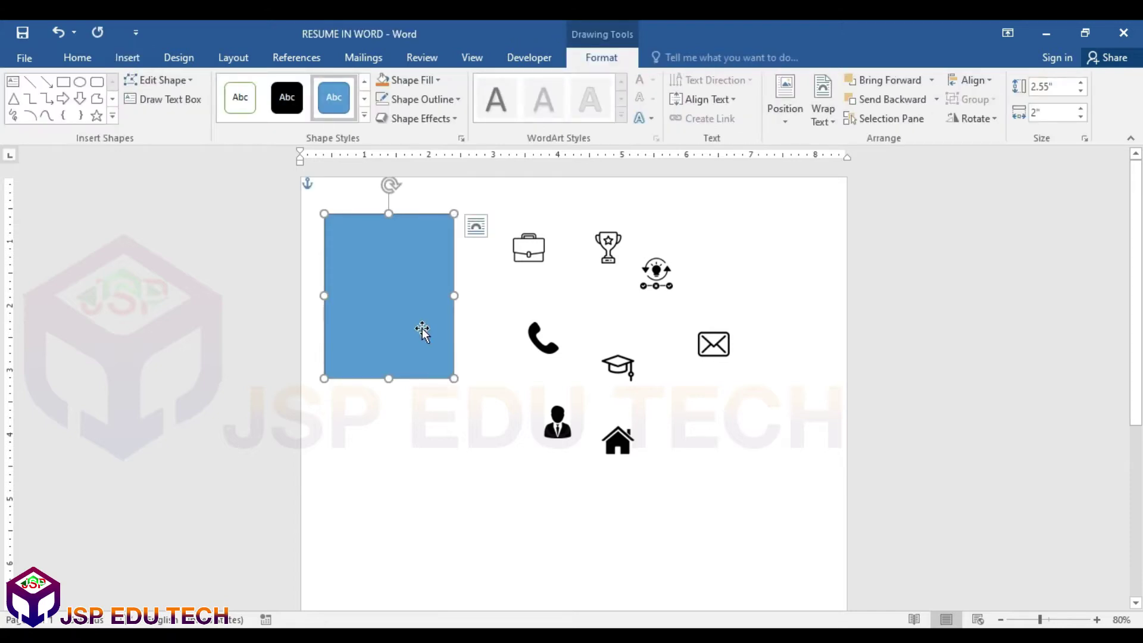
{"action": "left_click", "coordinate": [451, 98]}
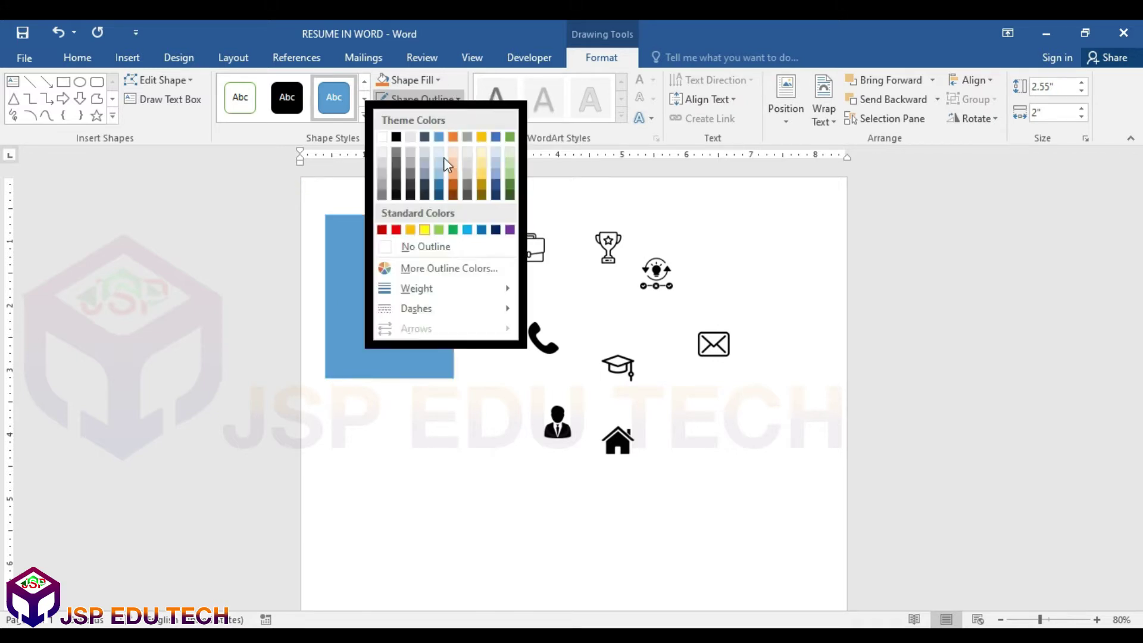
{"action": "left_click", "coordinate": [414, 246]}
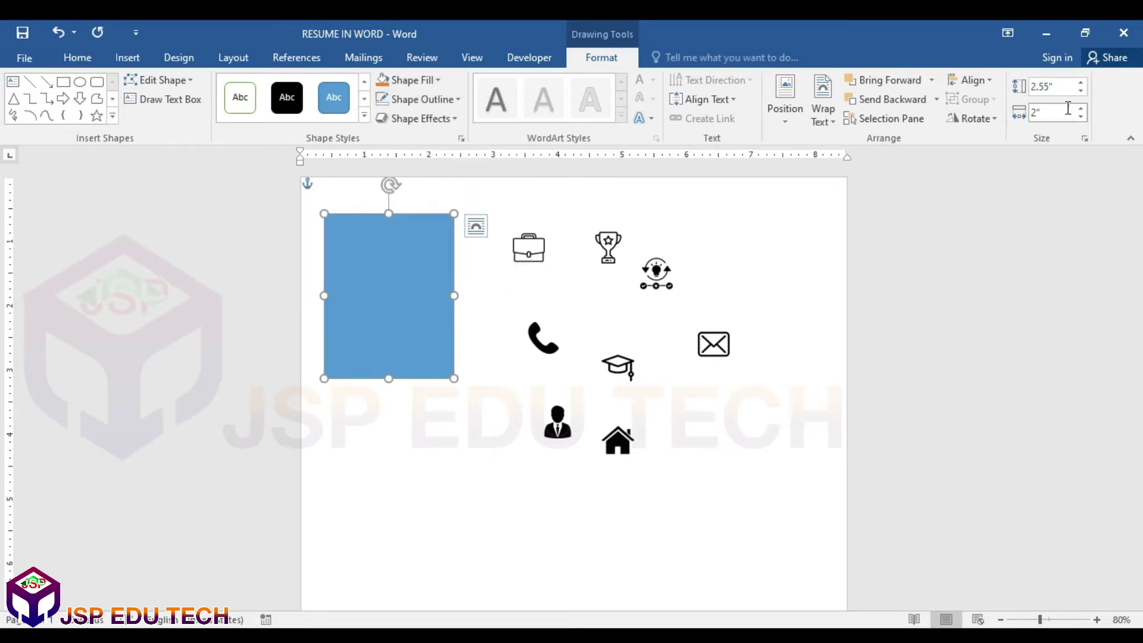
Set the blue rectangle's height to 2 inches and move it into the top left corner of the page.
{"action": "left_click", "coordinate": [1046, 87]}
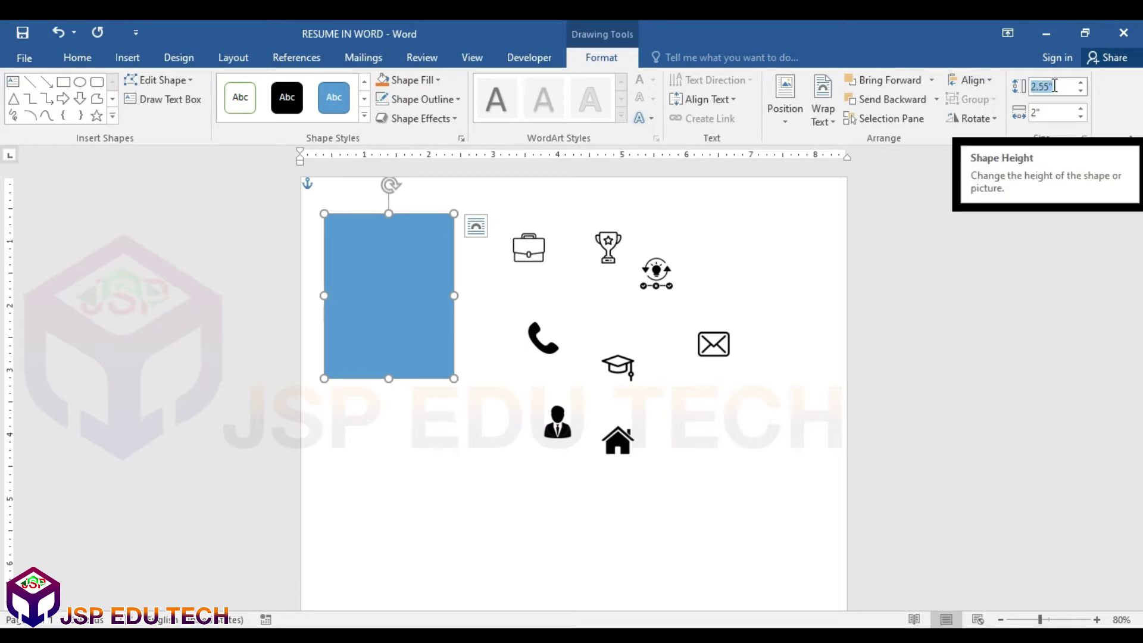
{"action": "type", "text": "2"}
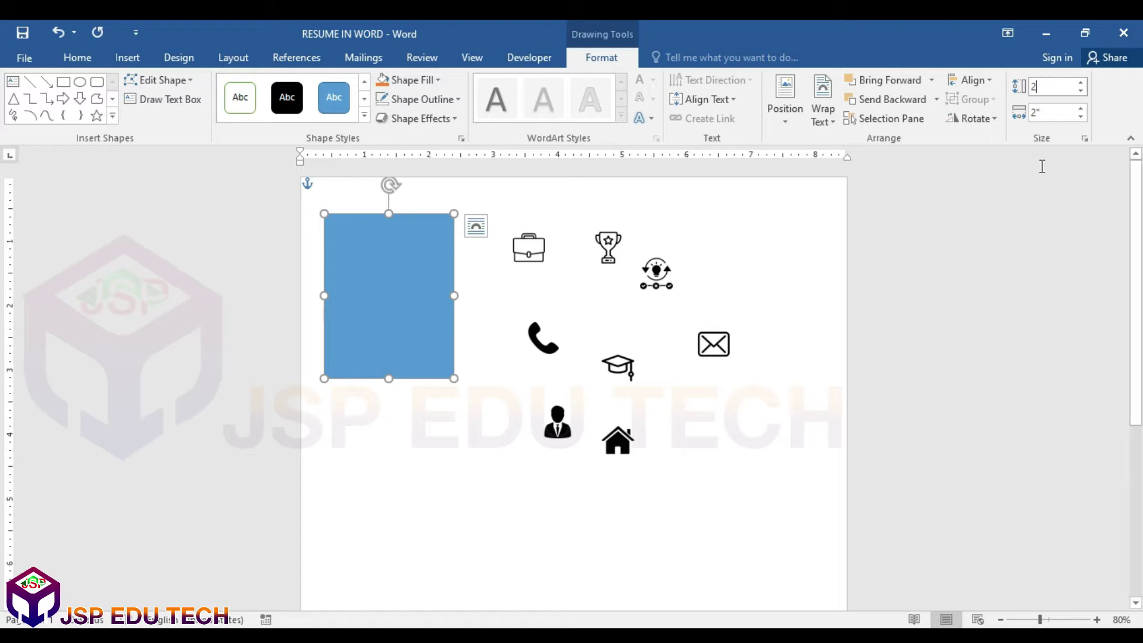
{"action": "key", "text": "Return"}
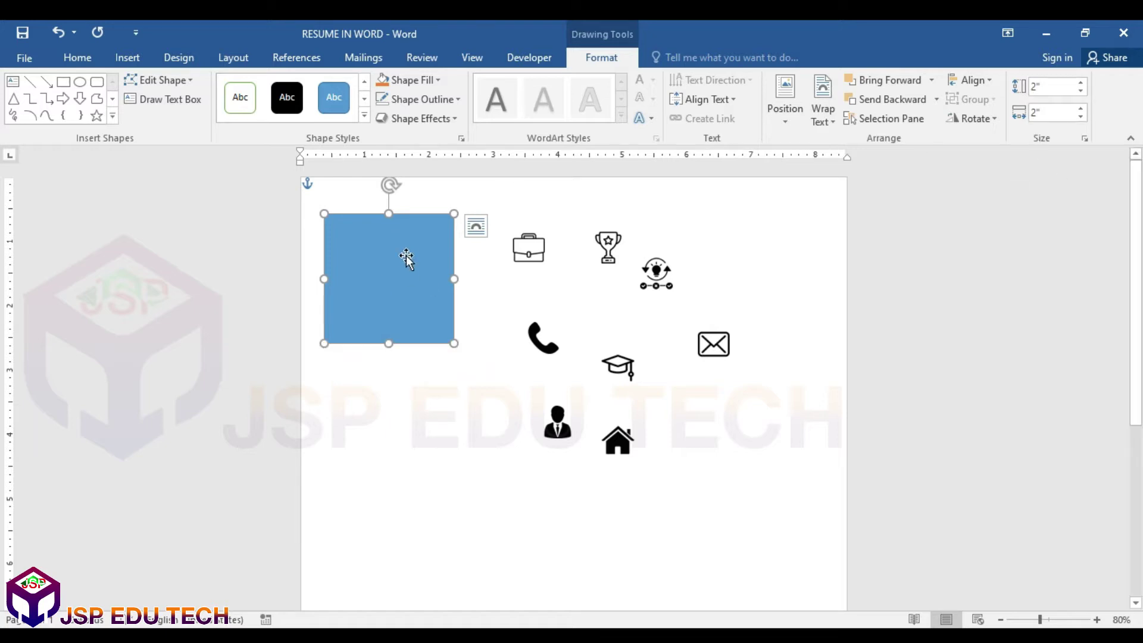
{"action": "left_click_drag", "start_coordinate": [403, 255], "coordinate": [381, 226]}
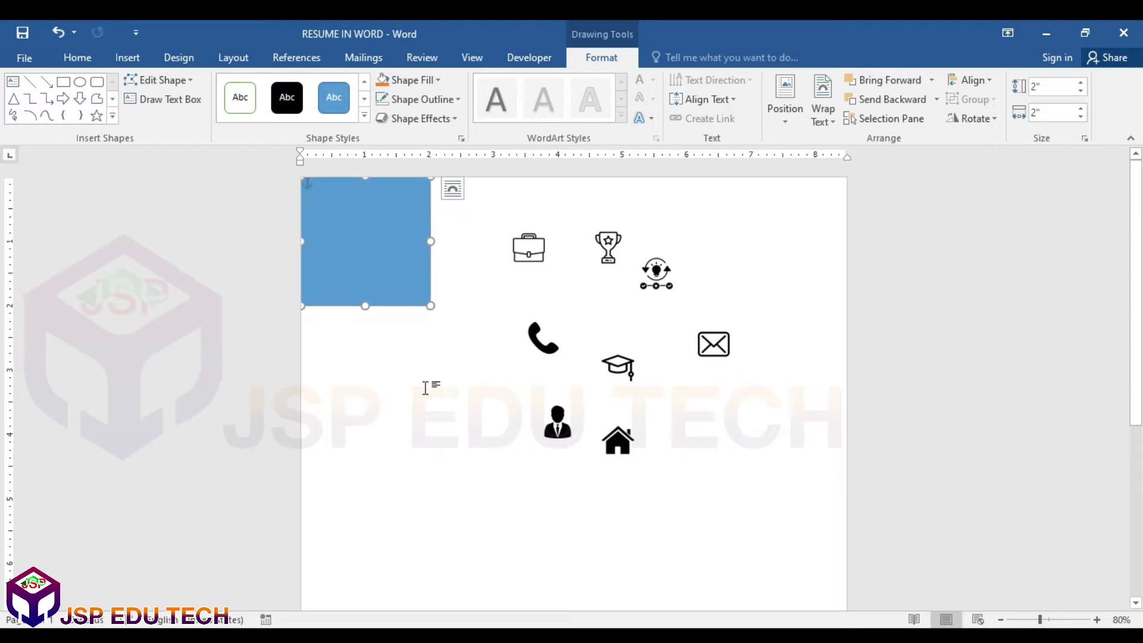
Duplicate the blue square and place the copy directly below the original along the page's left edge.
{"action": "key", "text": "ctrl"}
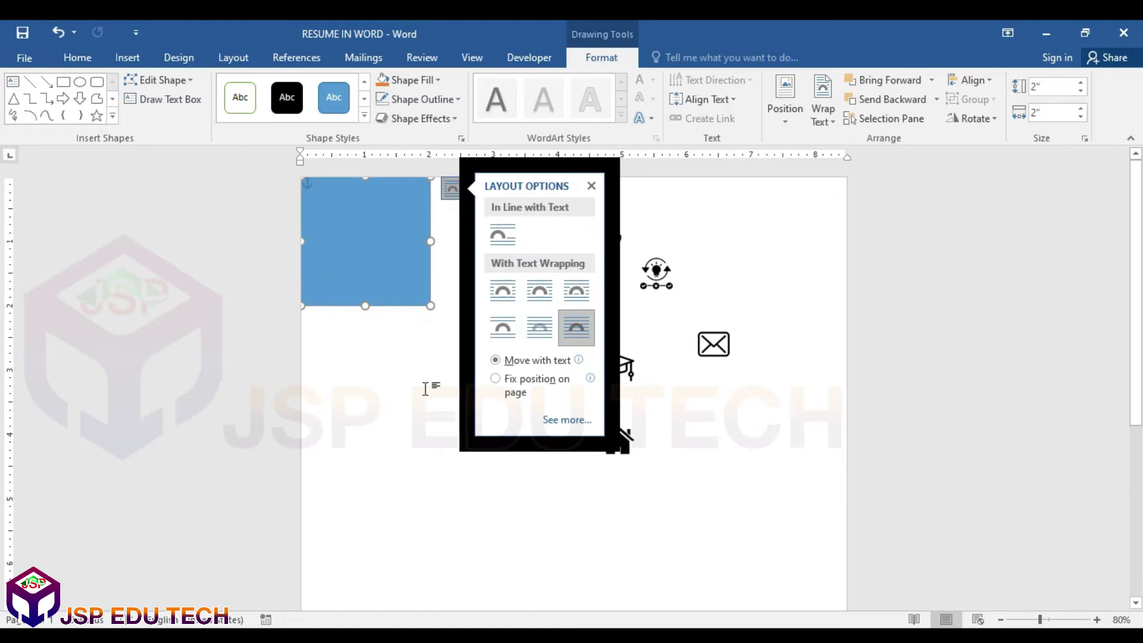
{"action": "left_click", "coordinate": [395, 334]}
{"action": "left_click", "coordinate": [386, 256]}
{"action": "mouse_move", "coordinate": [399, 303]}
{"action": "left_mouse_down"}
{"action": "mouse_move", "coordinate": [401, 316]}
{"action": "mouse_move", "coordinate": [405, 238]}
{"action": "mouse_move", "coordinate": [413, 306]}
{"action": "mouse_move", "coordinate": [393, 375]}
{"action": "mouse_move", "coordinate": [394, 355]}
{"action": "left_mouse_up"}
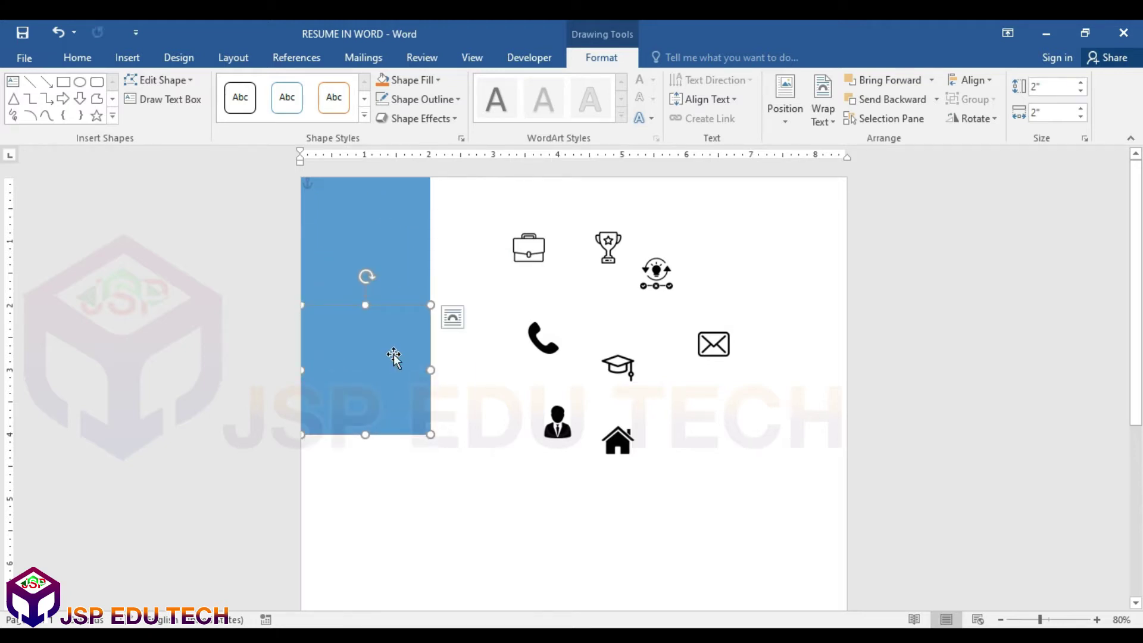
Fill the lower square with a pink standard colour and move it up to overlap the lower half of the blue square.
{"action": "left_click", "coordinate": [437, 80]}
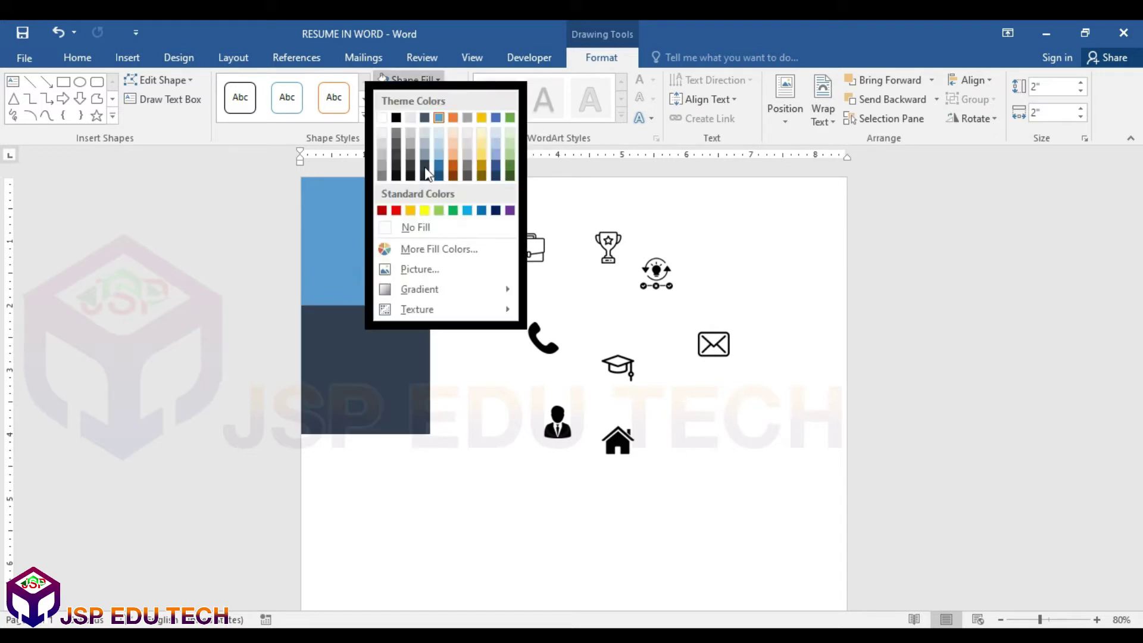
{"action": "left_click", "coordinate": [410, 249]}
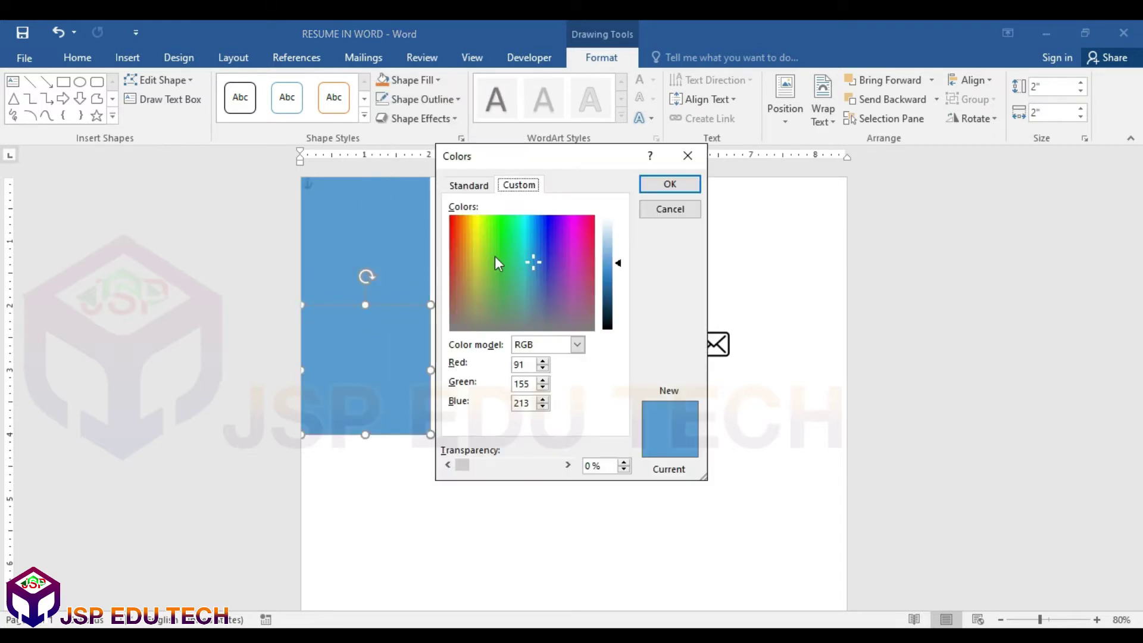
{"action": "left_click", "coordinate": [470, 193]}
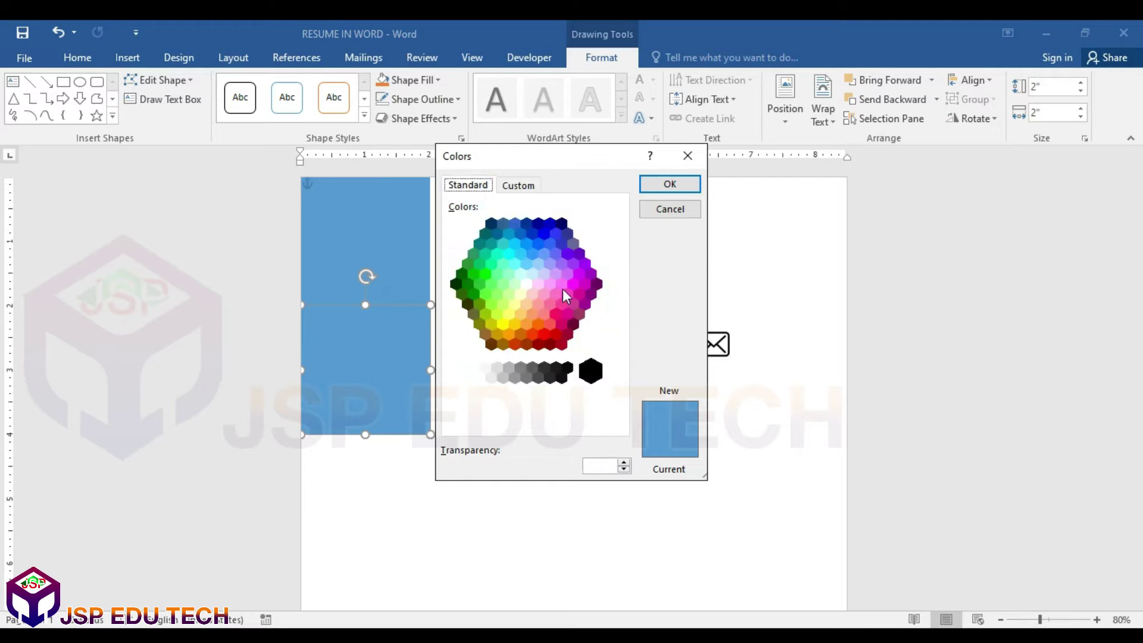
{"action": "left_click", "coordinate": [555, 296]}
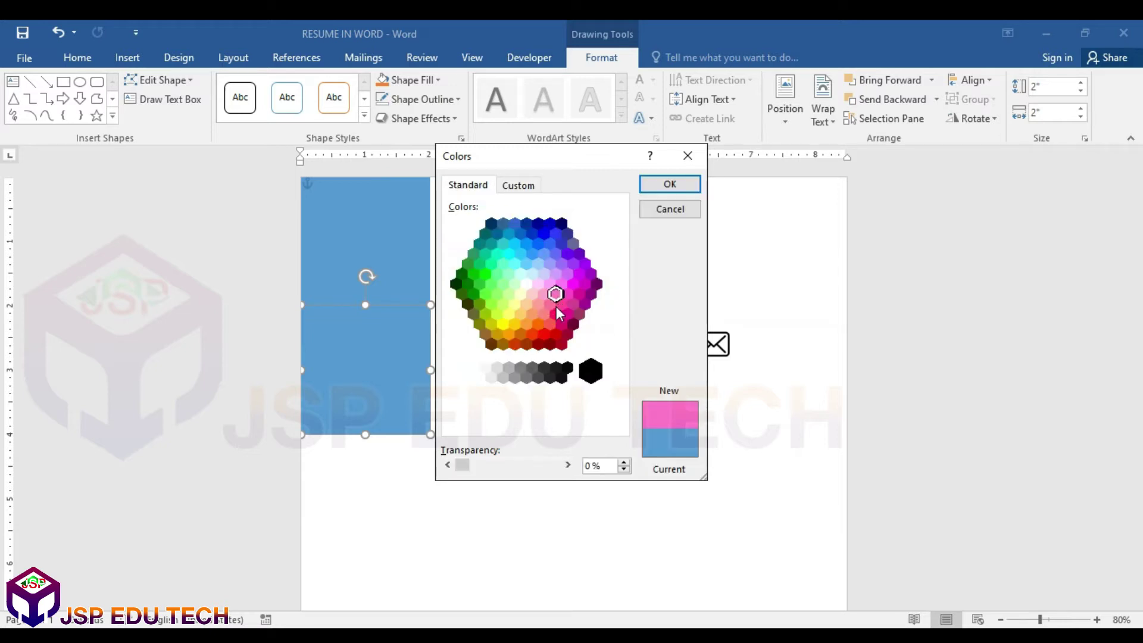
{"action": "left_click", "coordinate": [667, 191]}
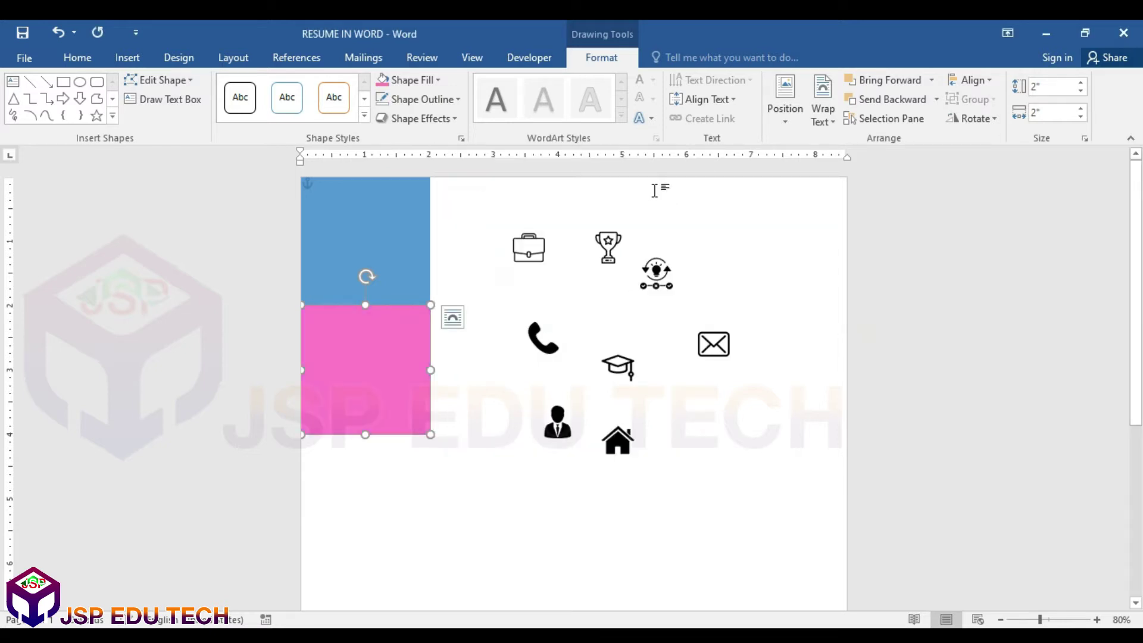
{"action": "left_click_drag", "start_coordinate": [372, 388], "coordinate": [369, 329]}
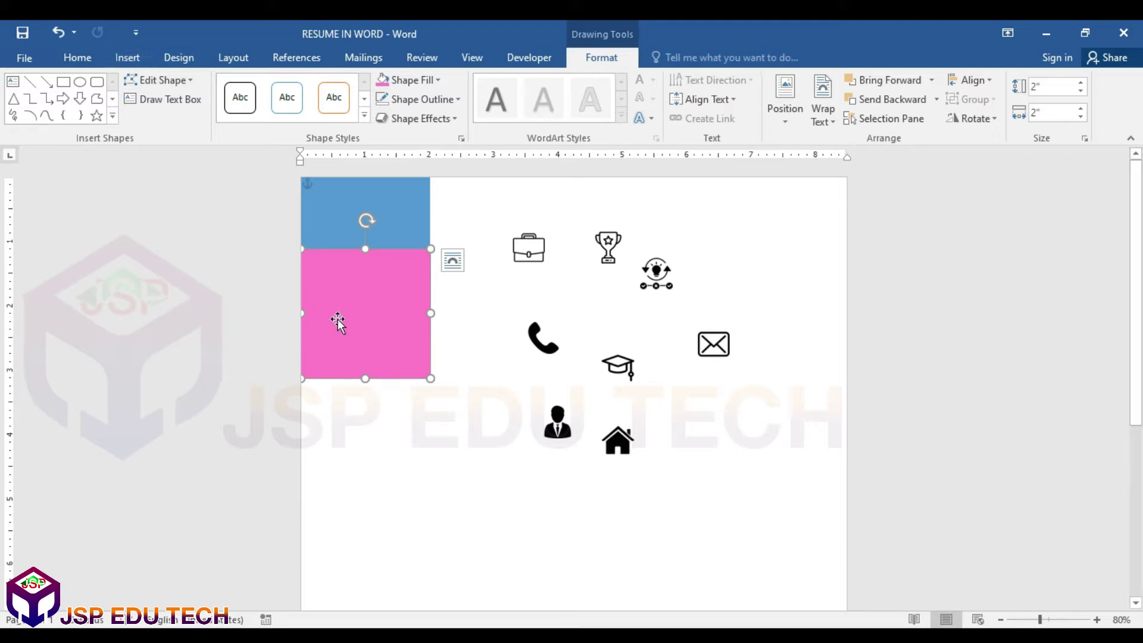
Duplicate the pink square, fill the copy with a black theme colour and place it over the original's lower right corner.
{"action": "left_click_drag", "start_coordinate": [351, 327], "coordinate": [463, 412]}
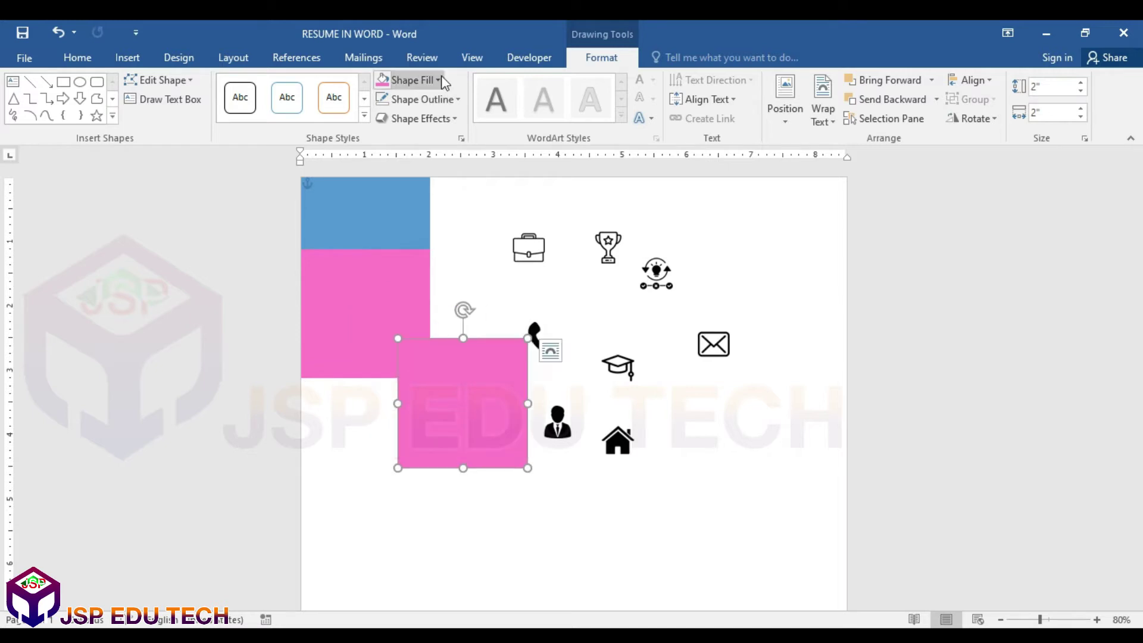
{"action": "left_click", "coordinate": [411, 80]}
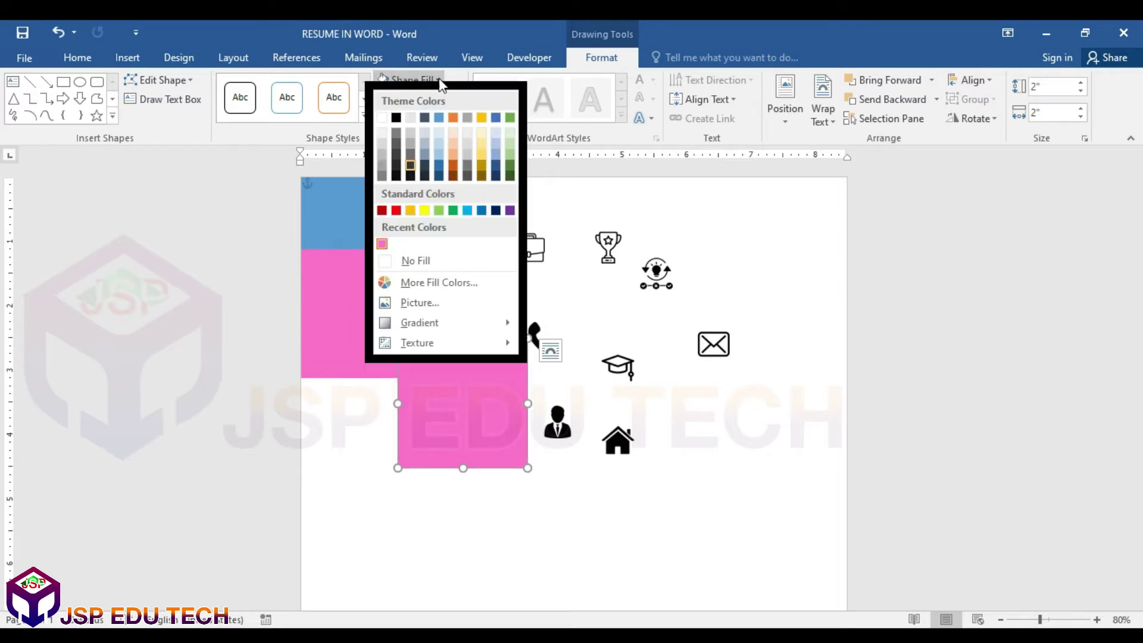
{"action": "left_click", "coordinate": [398, 178]}
{"action": "left_click_drag", "start_coordinate": [473, 406], "coordinate": [438, 418]}
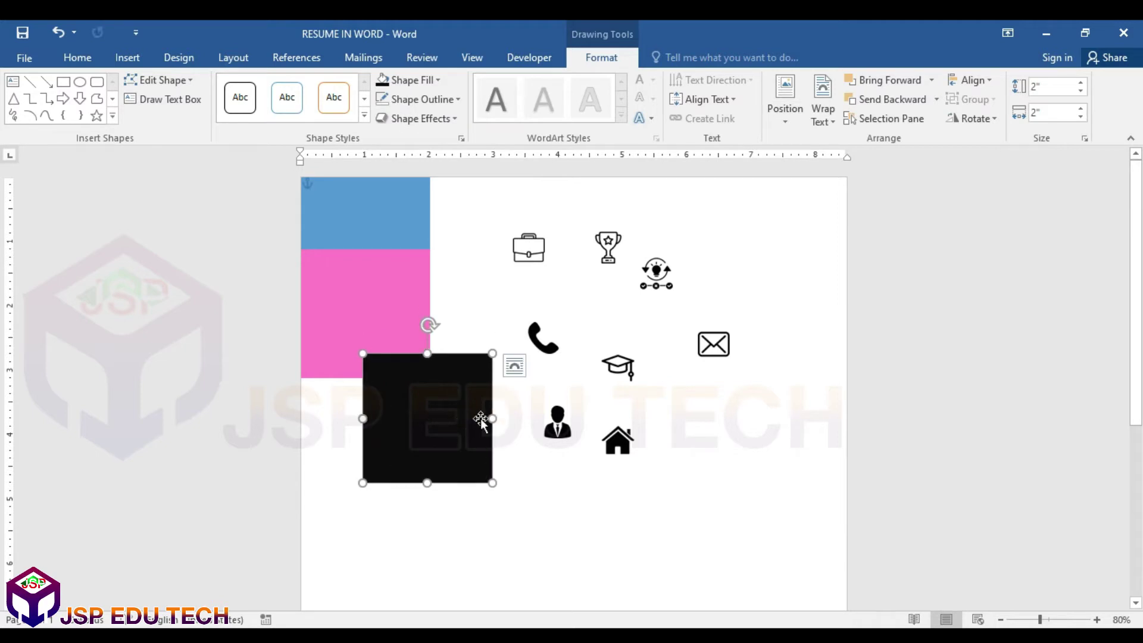
{"action": "left_click", "coordinate": [1046, 88]}
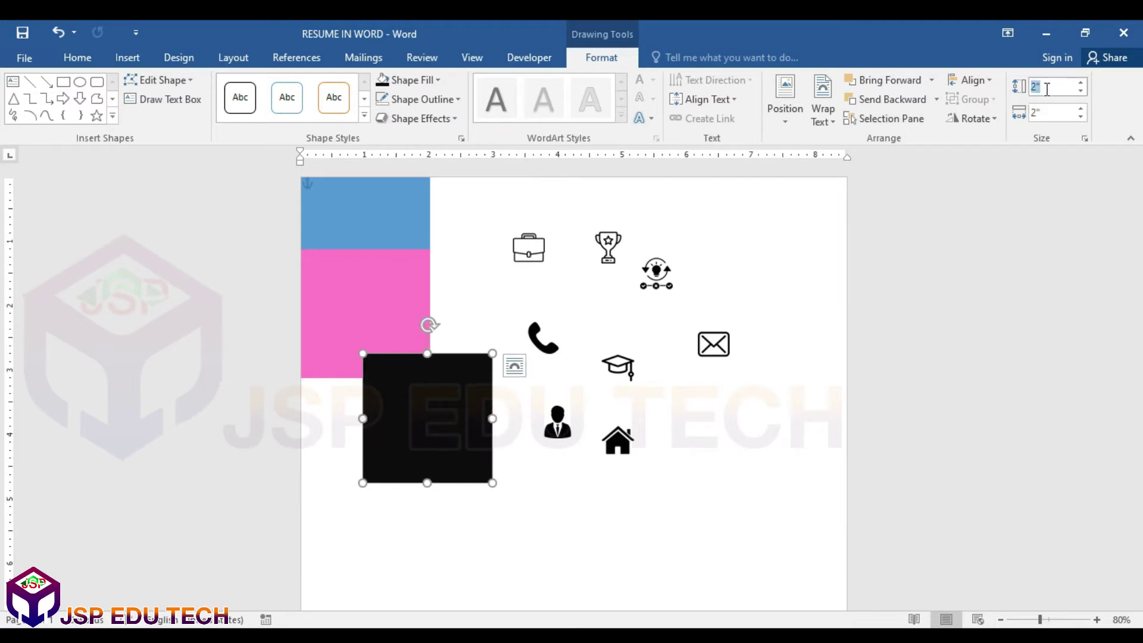
{"action": "type", "text": "1"}
{"action": "key", "text": "Return"}
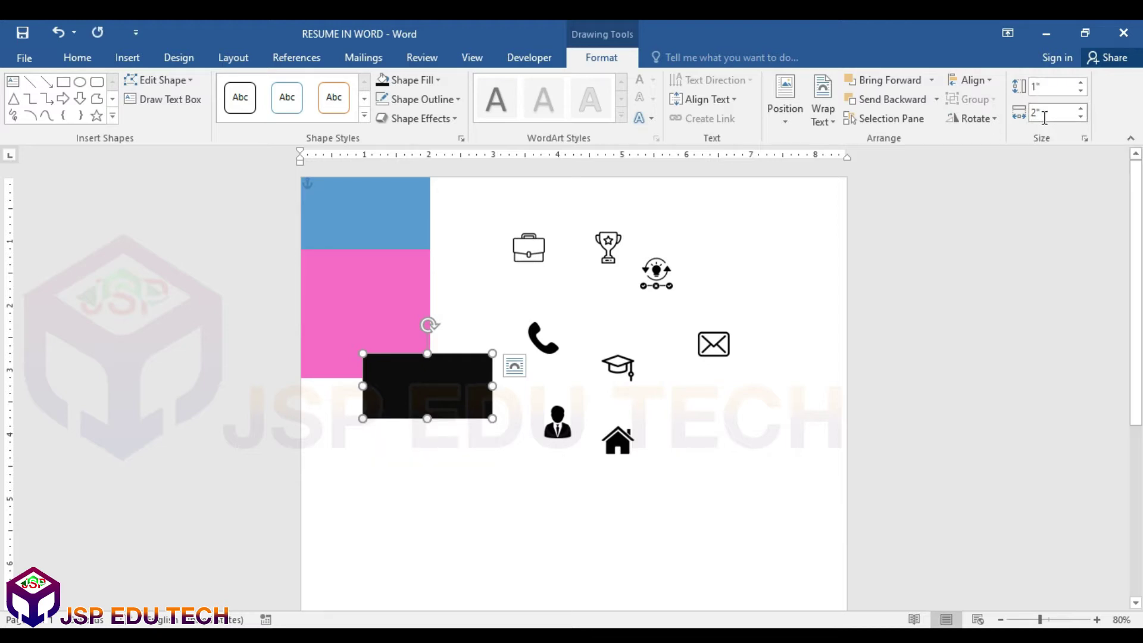
{"action": "key", "text": "ctrl+z"}
Set the black shape's width to 1 inch and move it to the page's left edge, overlapping the pink square's bottom.
{"action": "left_click", "coordinate": [1052, 113]}
{"action": "type", "text": "1"}
{"action": "key", "text": "Return"}
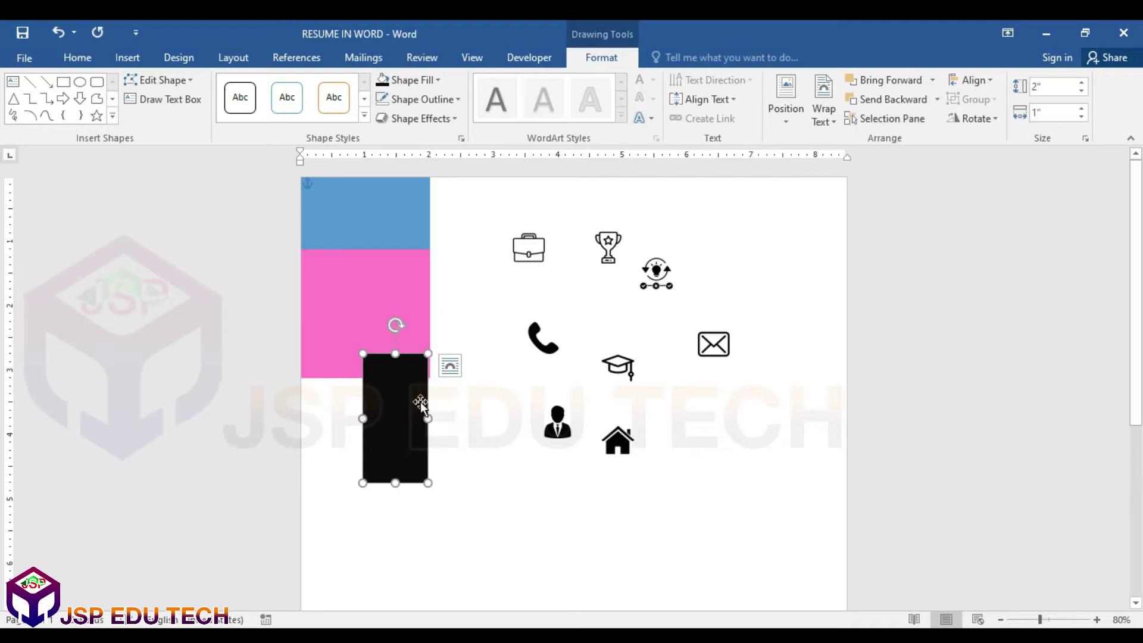
{"action": "left_click_drag", "start_coordinate": [409, 403], "coordinate": [350, 413]}
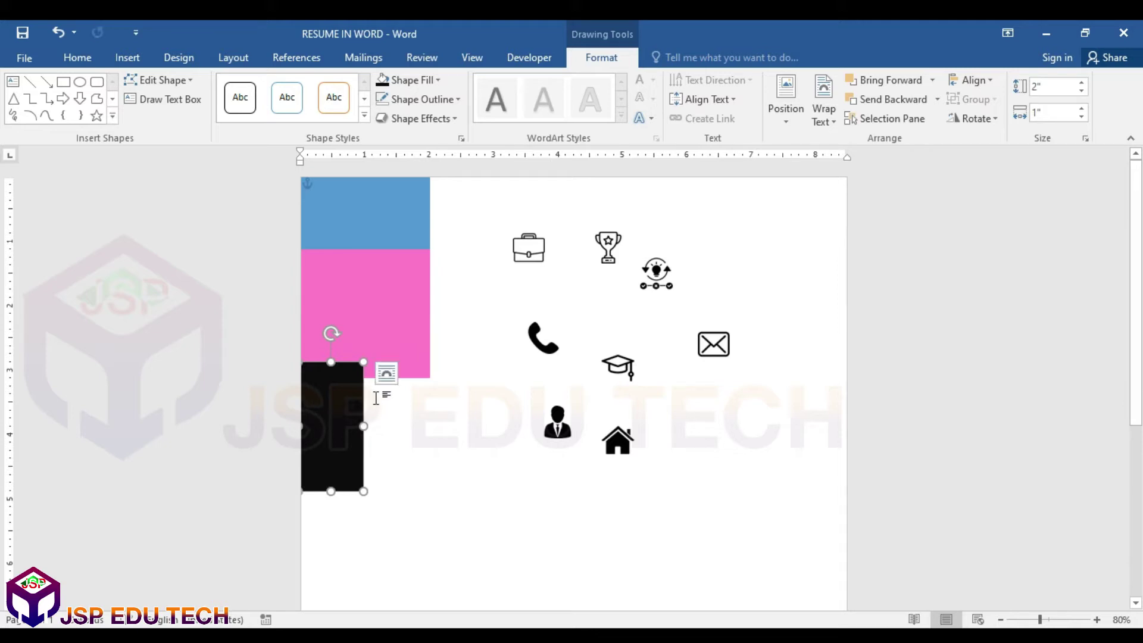
Left-align the pink square and the black rectangle with each other and move both about 0.5 inch to the right.
{"action": "left_click", "coordinate": [400, 313], "text": "shift"}
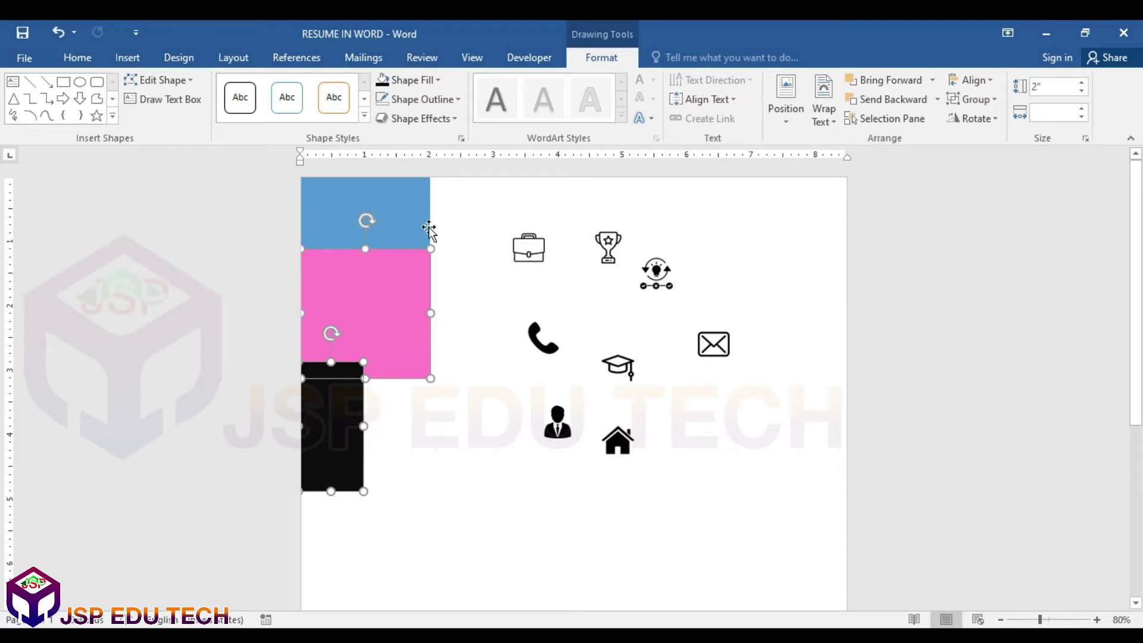
{"action": "left_click", "coordinate": [991, 82]}
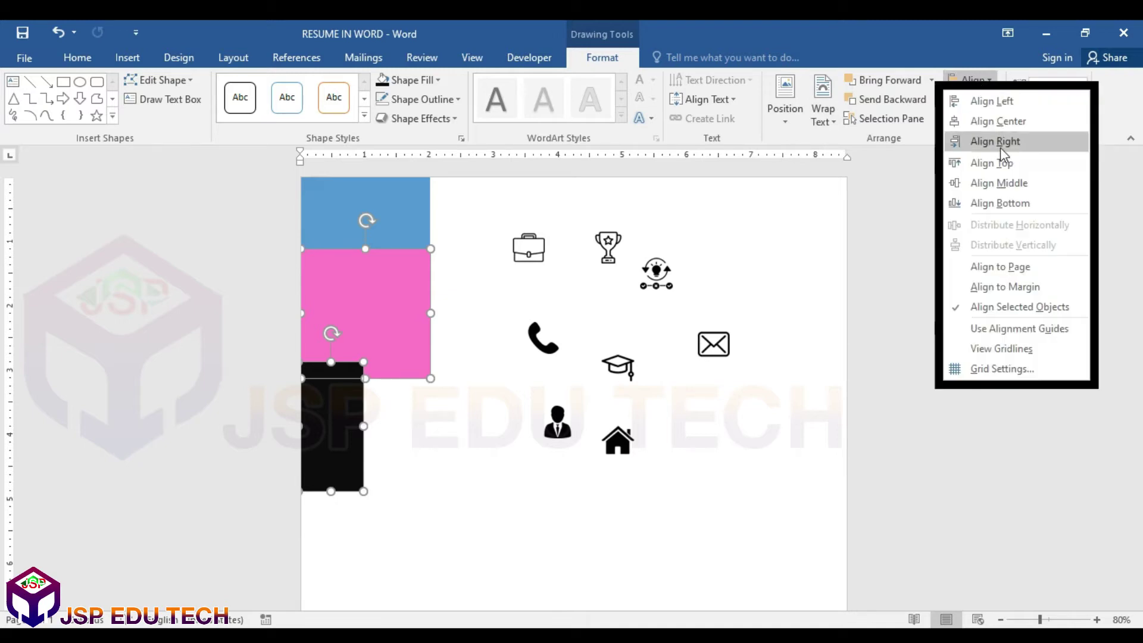
{"action": "left_click", "coordinate": [986, 101]}
{"action": "left_click_drag", "start_coordinate": [366, 331], "coordinate": [397, 337]}
{"action": "left_click", "coordinate": [441, 455]}
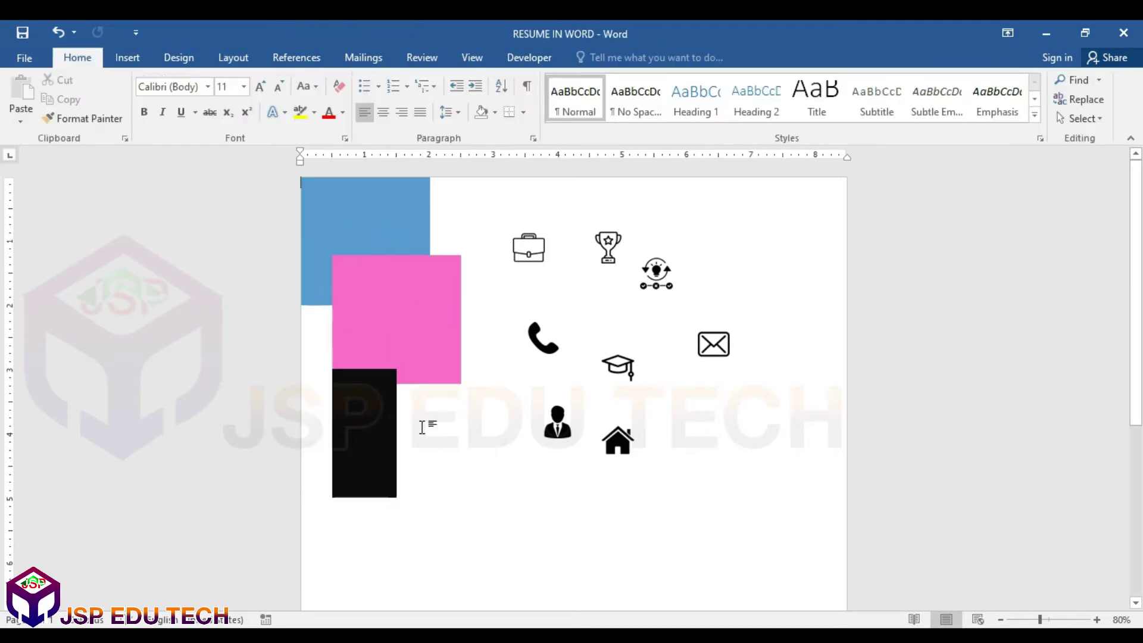
Add an edit point to the pink square's bottom edge and place it at the middle, in line with the black rectangle's right edge.
{"action": "scroll", "coordinate": [388, 381], "scroll_direction": "up", "scroll_amount": 4, "text": "ctrl"}
{"action": "scroll", "coordinate": [349, 439], "scroll_direction": "down", "scroll_amount": 3}
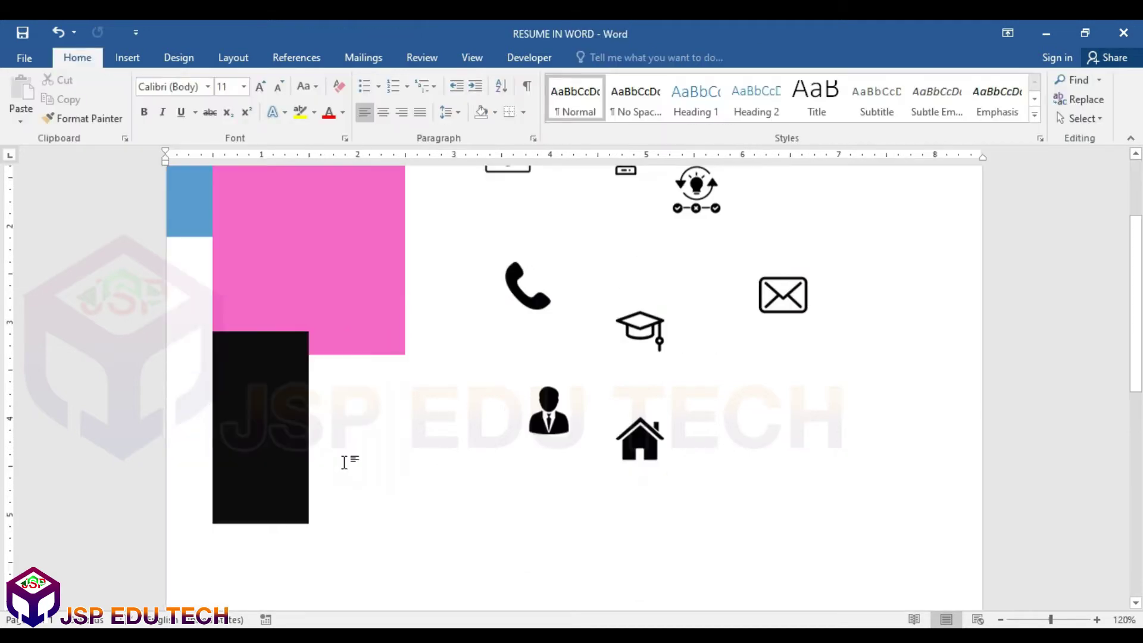
{"action": "left_click", "coordinate": [330, 296]}
{"action": "scroll", "coordinate": [325, 372], "scroll_direction": "up", "scroll_amount": 3}
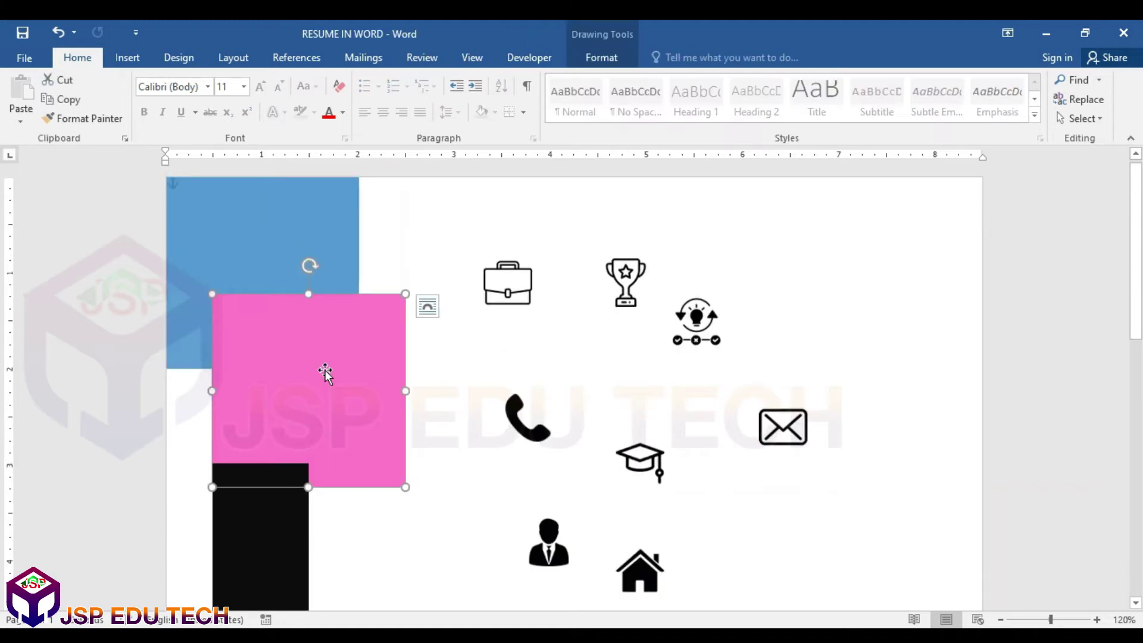
{"action": "right_click", "coordinate": [333, 460]}
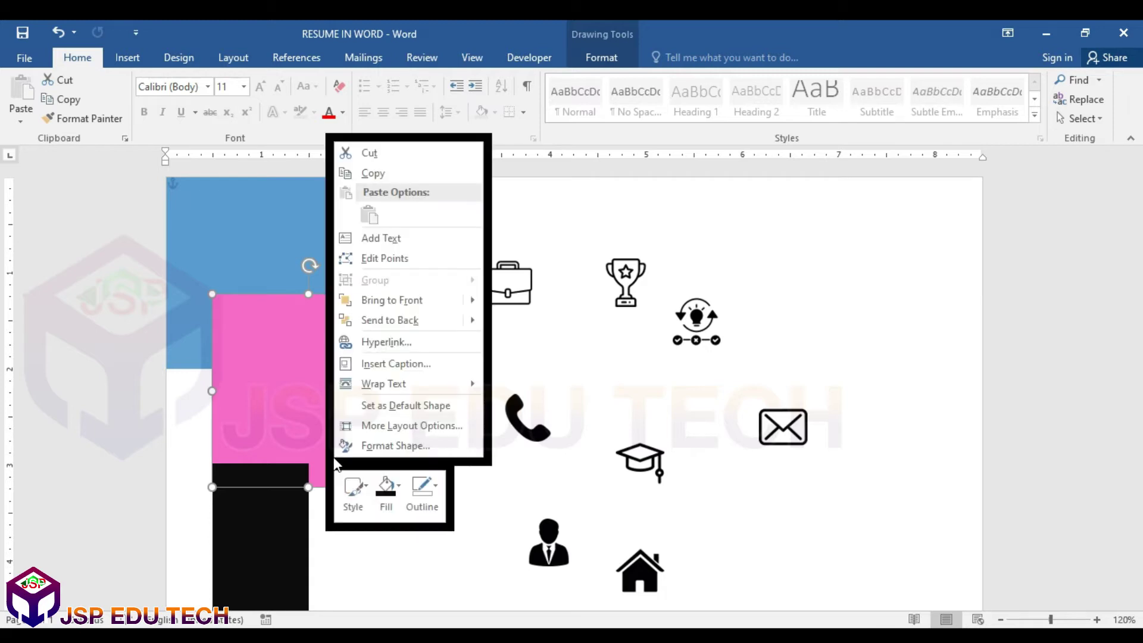
{"action": "left_click", "coordinate": [396, 264]}
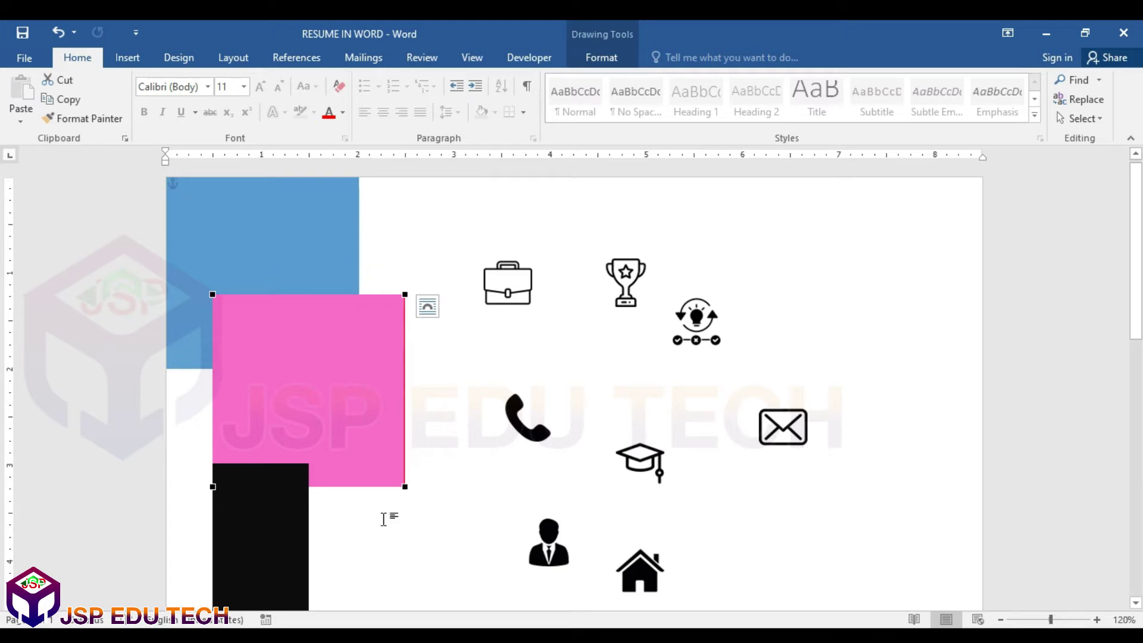
{"action": "right_click", "coordinate": [403, 486]}
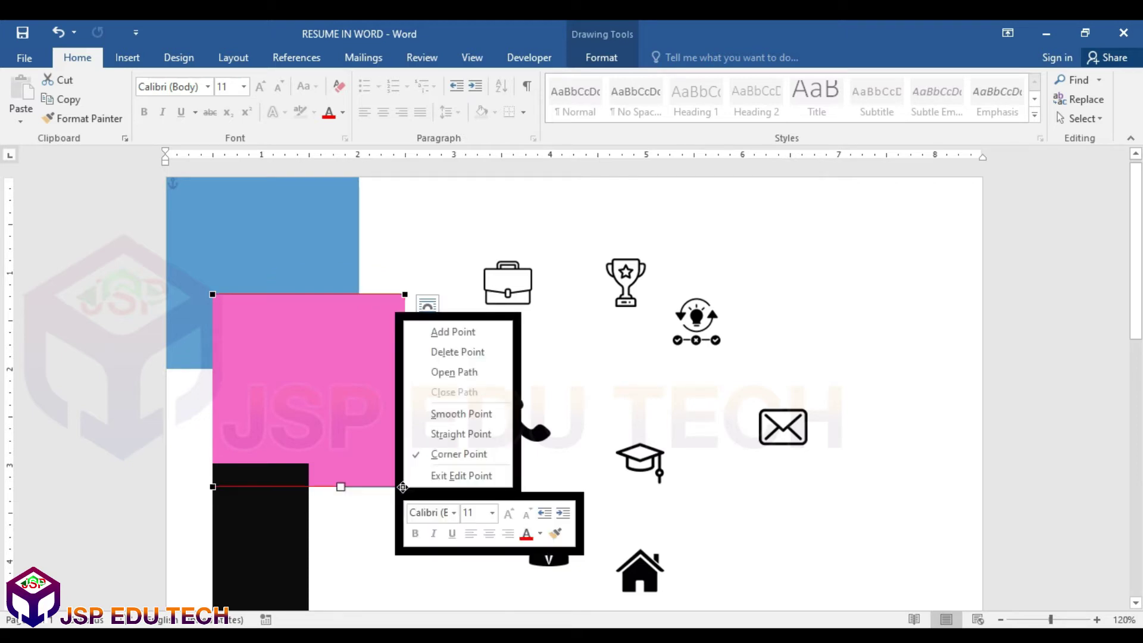
{"action": "left_click", "coordinate": [466, 338]}
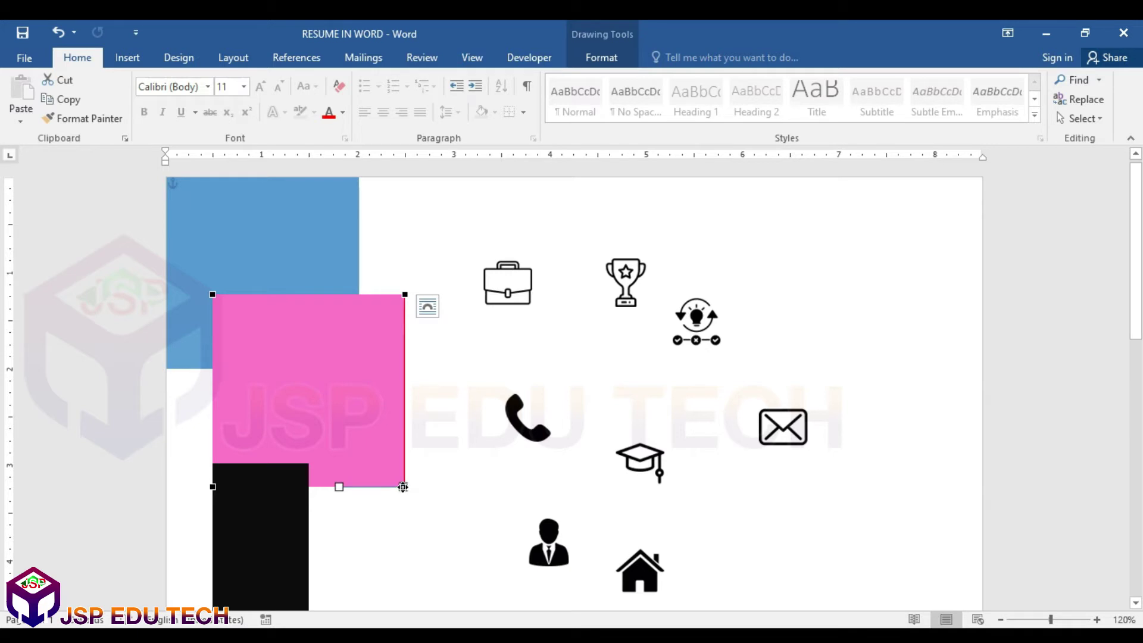
{"action": "left_click_drag", "start_coordinate": [403, 487], "coordinate": [309, 486]}
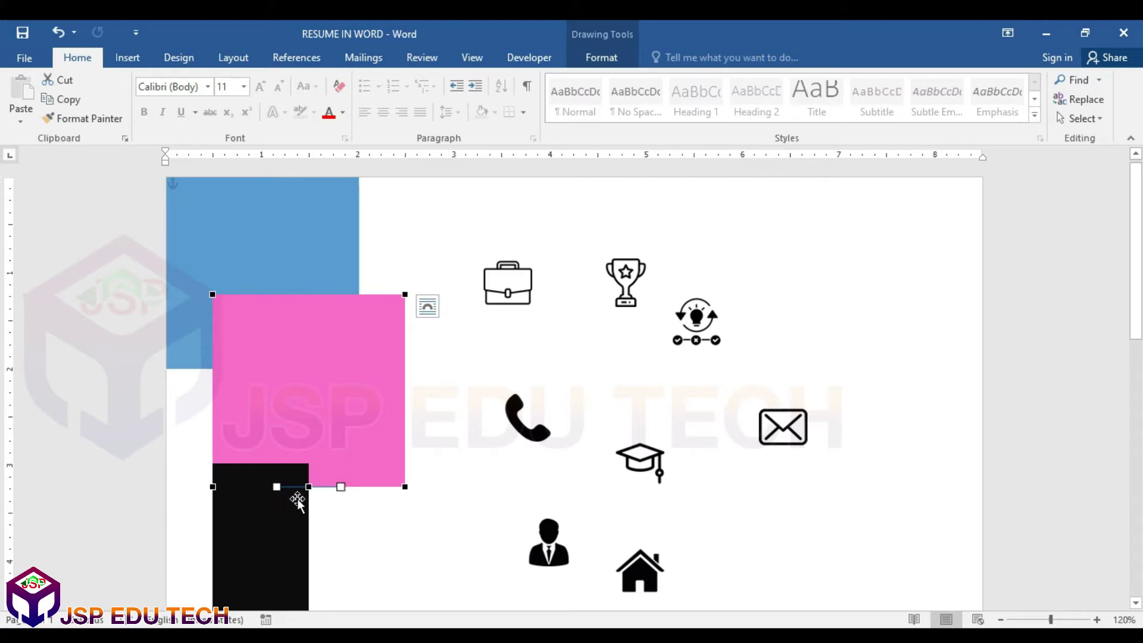
{"action": "left_click", "coordinate": [291, 527]}
{"action": "left_click", "coordinate": [308, 487]}
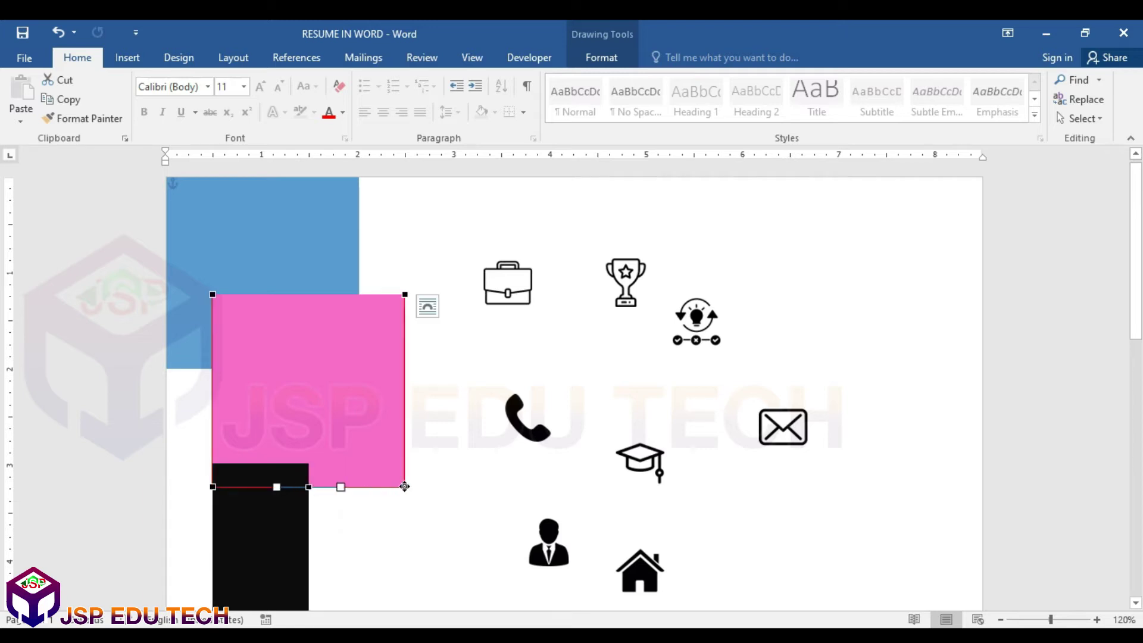
Raise the pink shape's two lower corner points about 0.5 inch to form a downward tip, and delete the black rectangle.
{"action": "left_click_drag", "start_coordinate": [406, 487], "coordinate": [406, 441]}
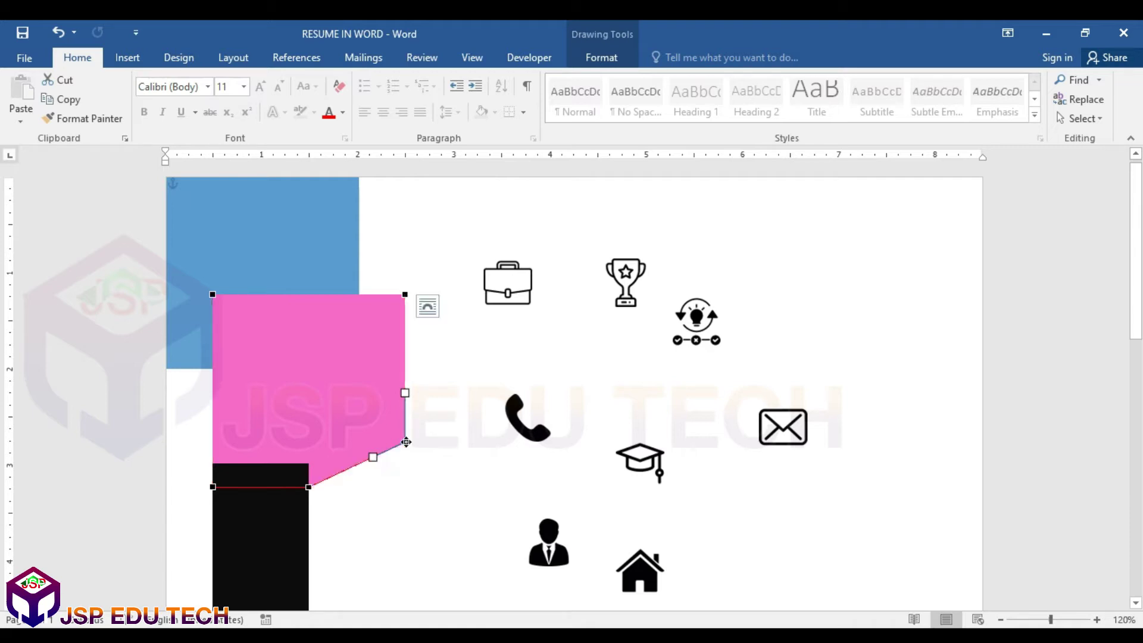
{"action": "left_click_drag", "start_coordinate": [211, 488], "coordinate": [212, 441]}
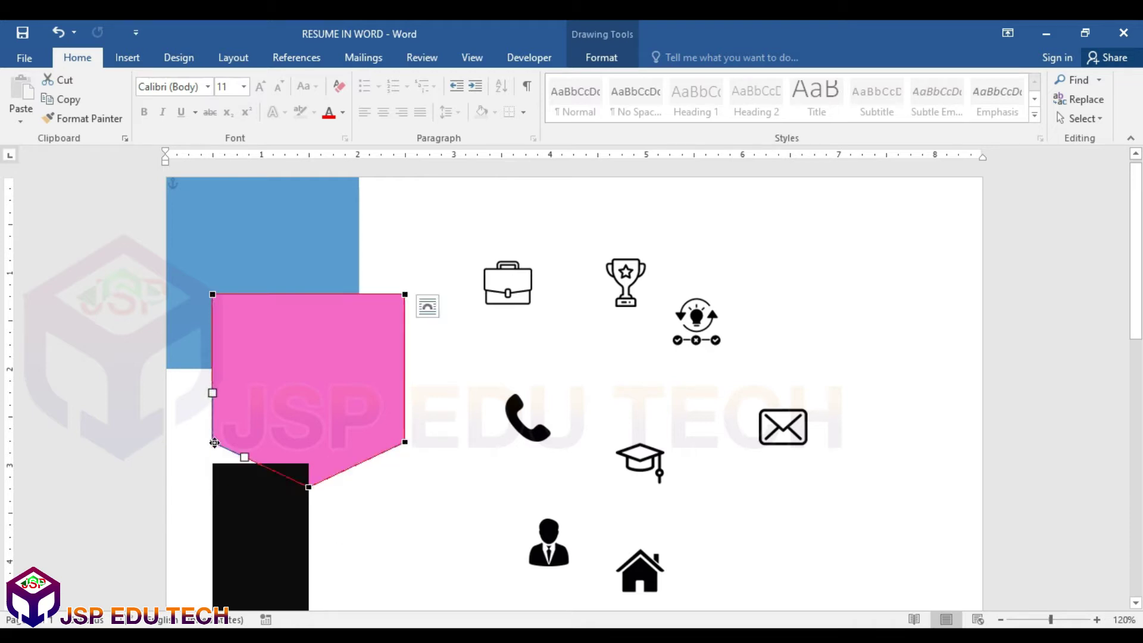
{"action": "left_click", "coordinate": [244, 541]}
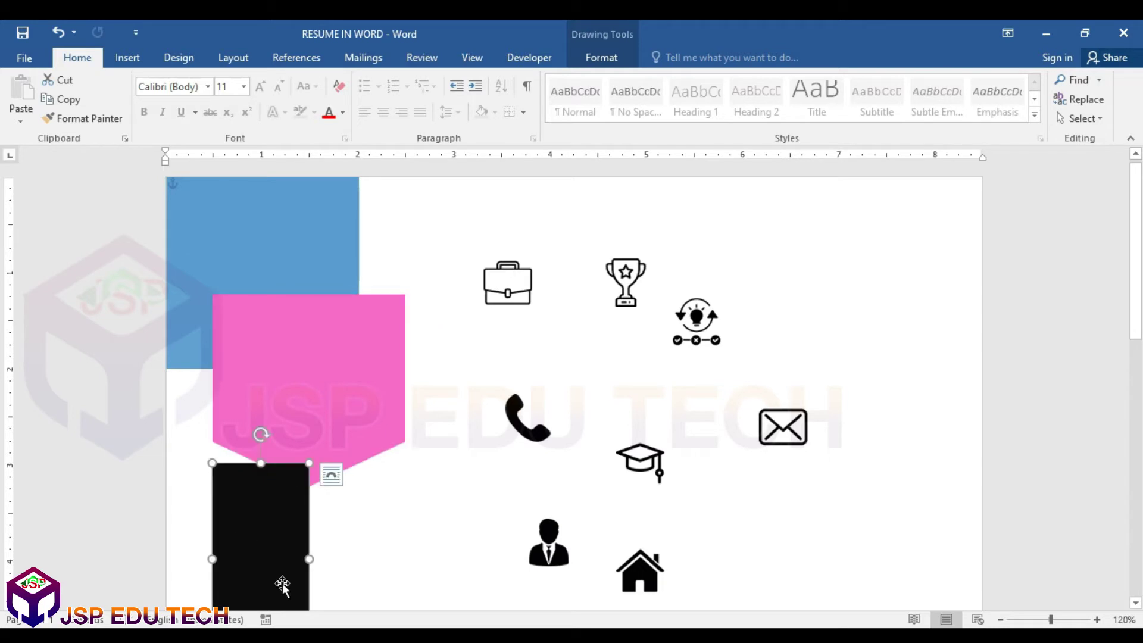
{"action": "key", "text": "Delete"}
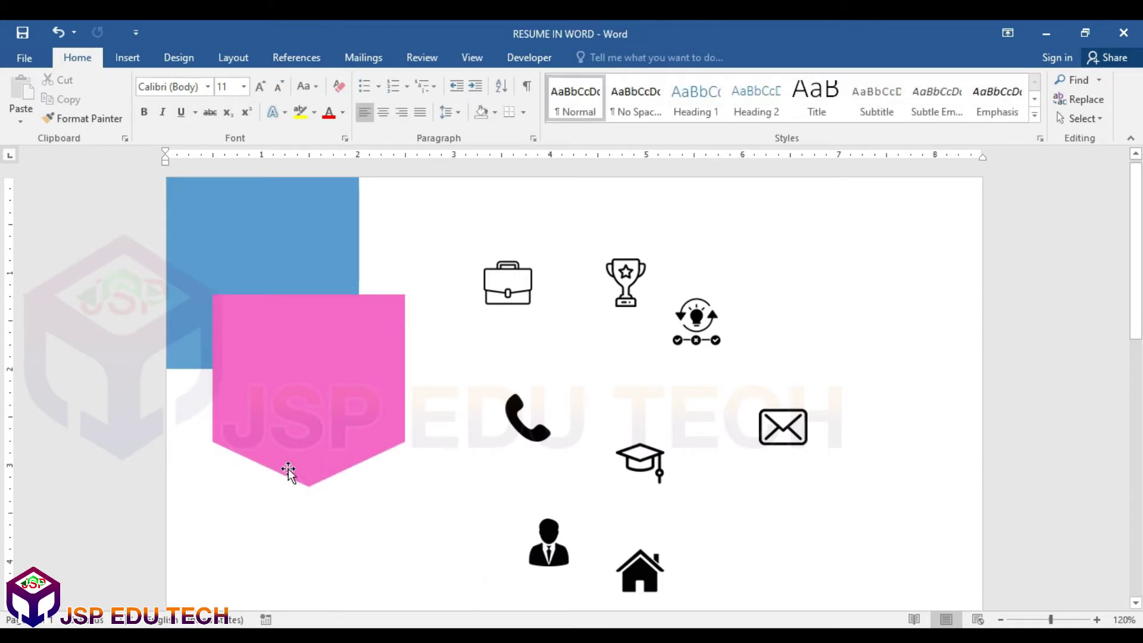
Move the pink shape to the page's left edge over the blue square's lower half and left-align the two shapes.
{"action": "left_click", "coordinate": [319, 449]}
{"action": "left_click_drag", "start_coordinate": [320, 450], "coordinate": [266, 415]}
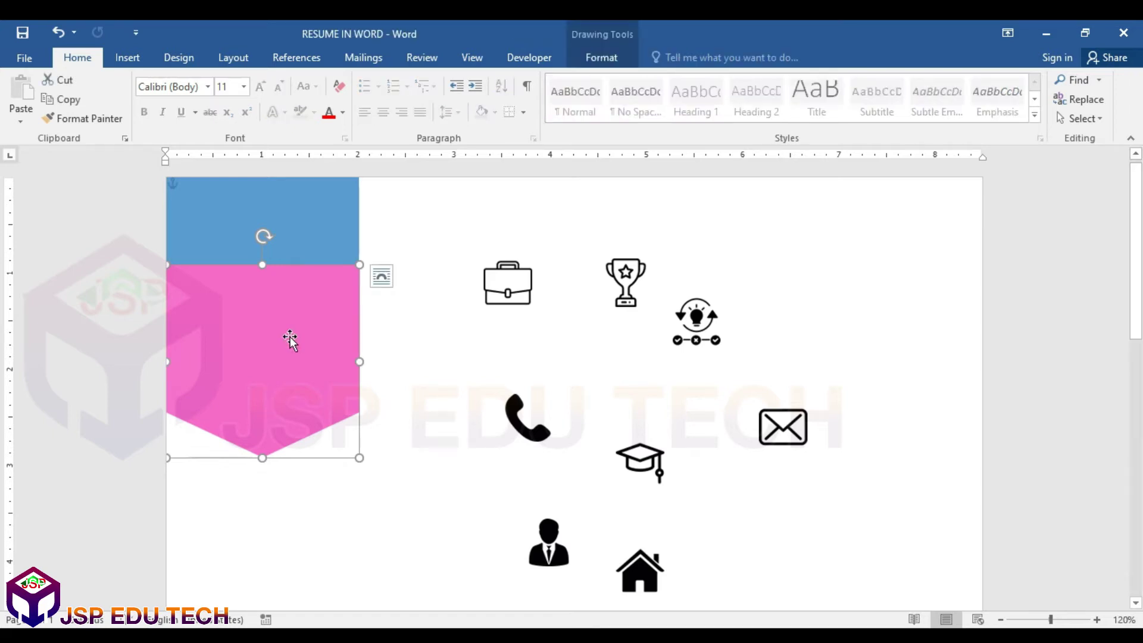
{"action": "left_click", "coordinate": [319, 208], "text": "shift"}
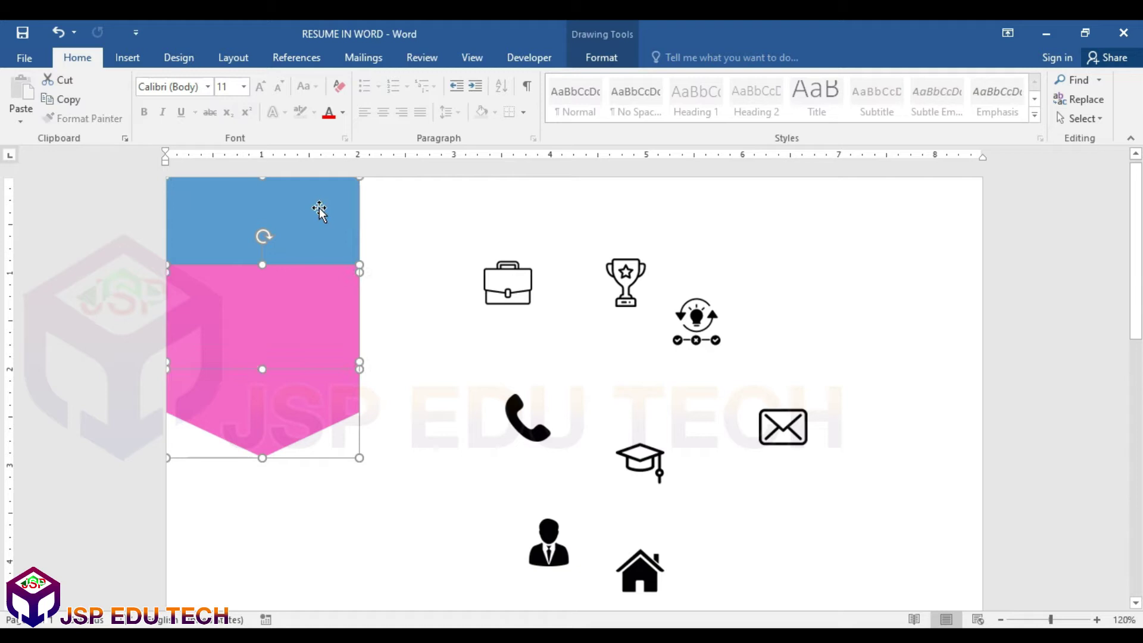
{"action": "left_click", "coordinate": [610, 56]}
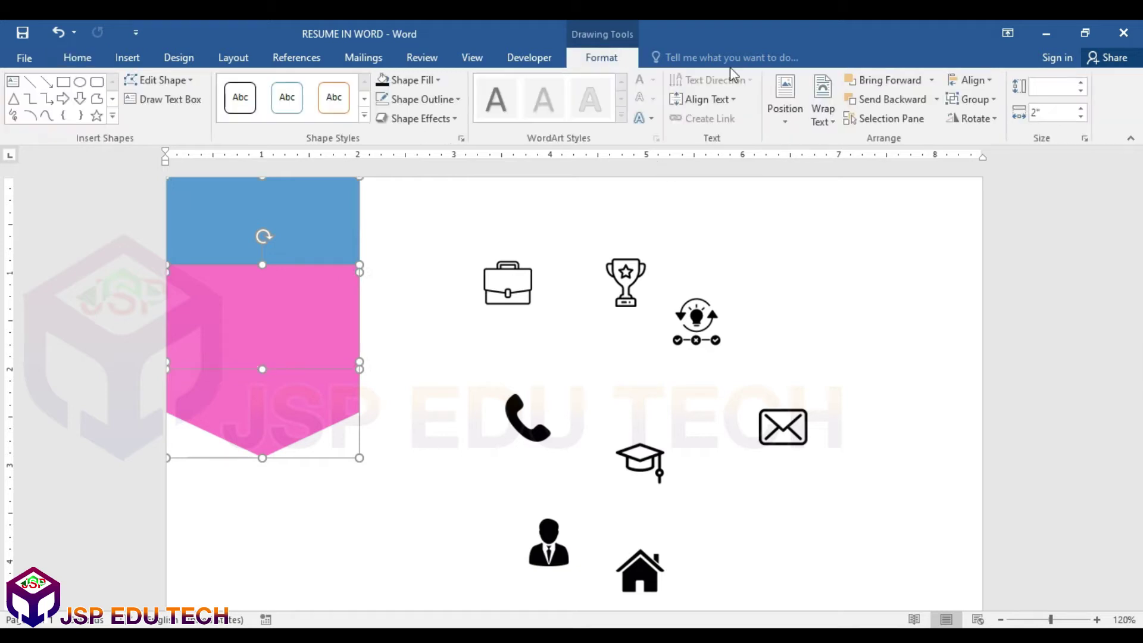
{"action": "left_click", "coordinate": [969, 80]}
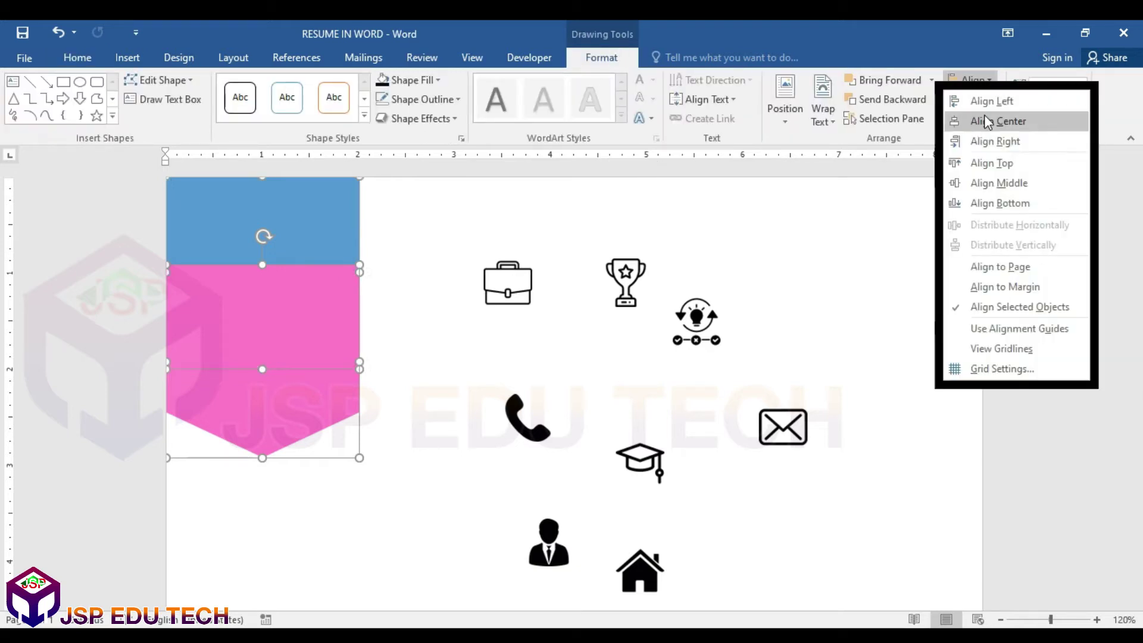
{"action": "left_click", "coordinate": [973, 104]}
{"action": "left_click", "coordinate": [433, 270]}
{"action": "left_click", "coordinate": [313, 221]}
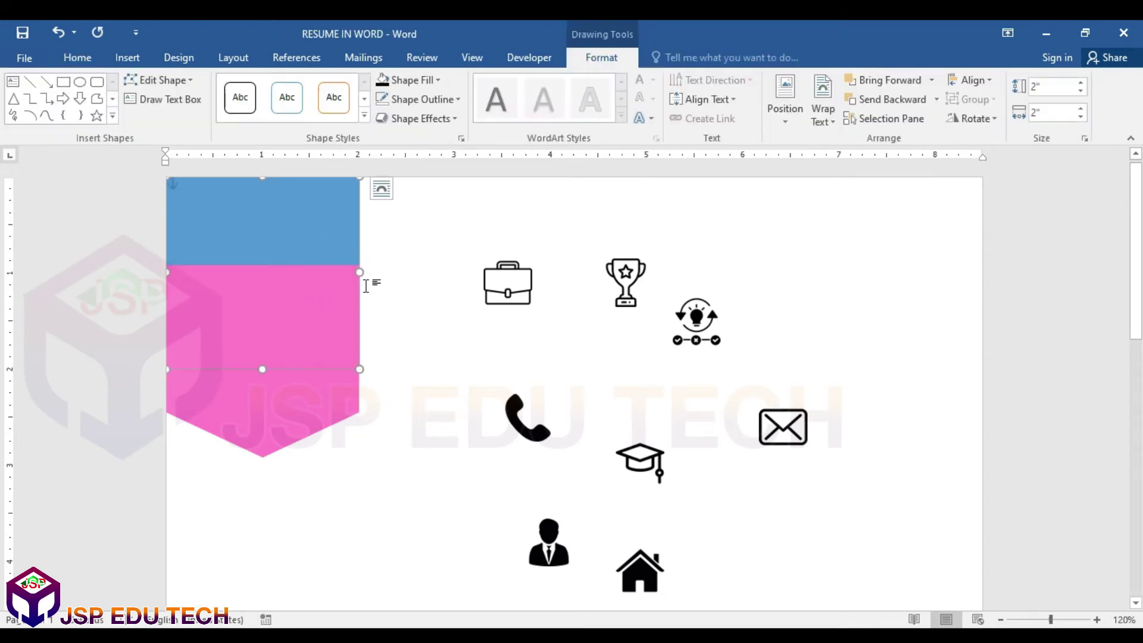
{"action": "left_click", "coordinate": [381, 269]}
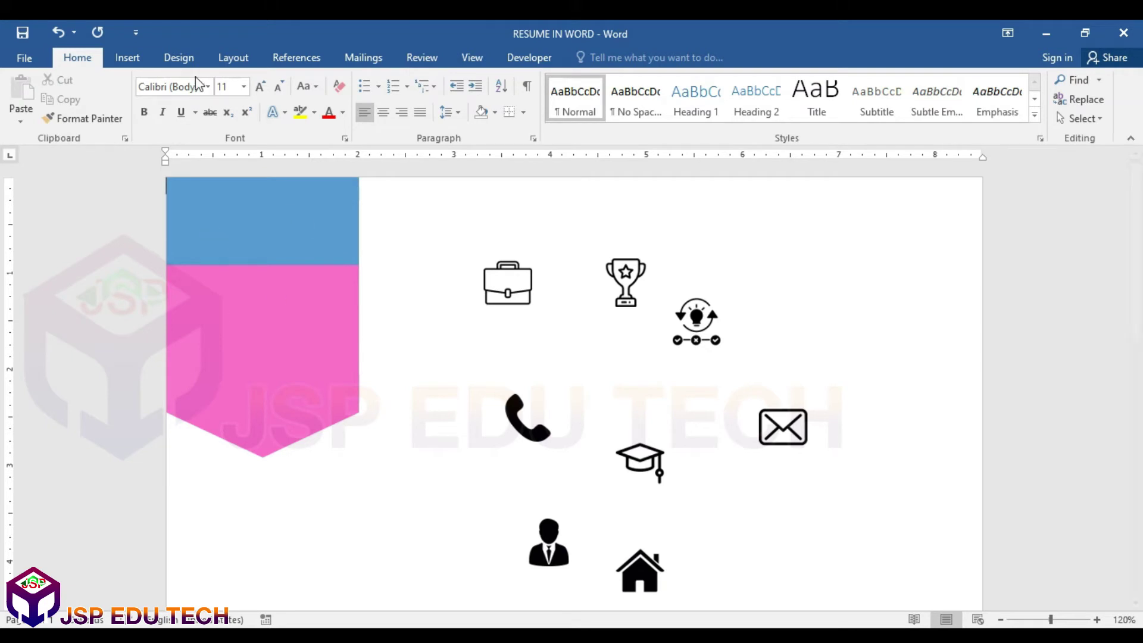
Draw a circle about 1.33 inches in diameter, centred horizontally across the boundary between the blue and pink shapes.
{"action": "left_click", "coordinate": [127, 58]}
{"action": "left_click", "coordinate": [230, 98]}
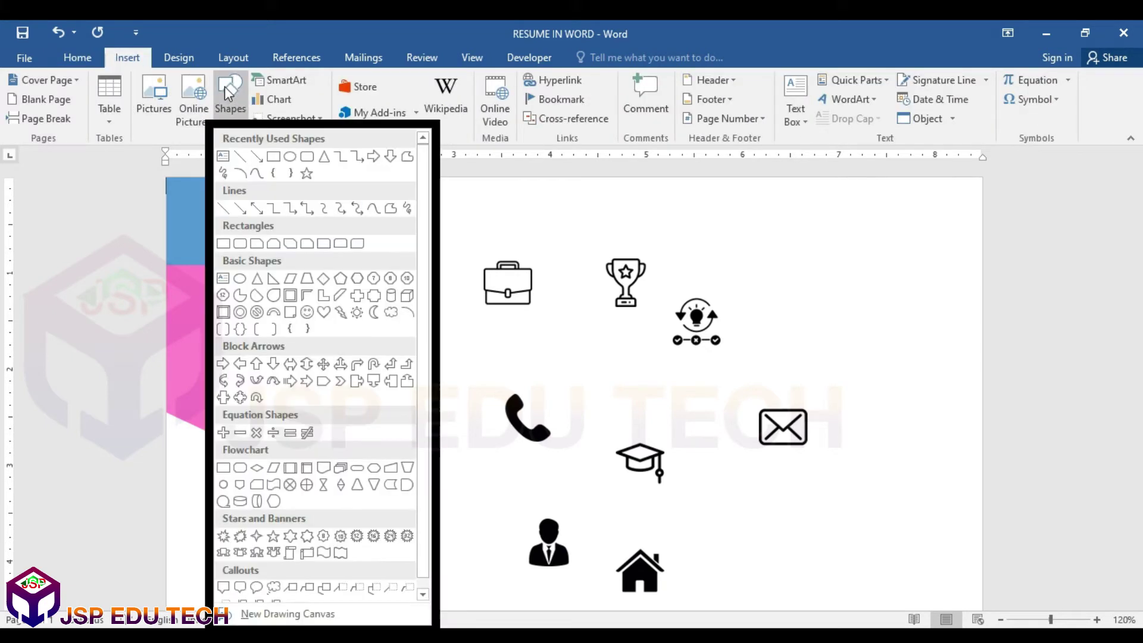
{"action": "left_click", "coordinate": [291, 157]}
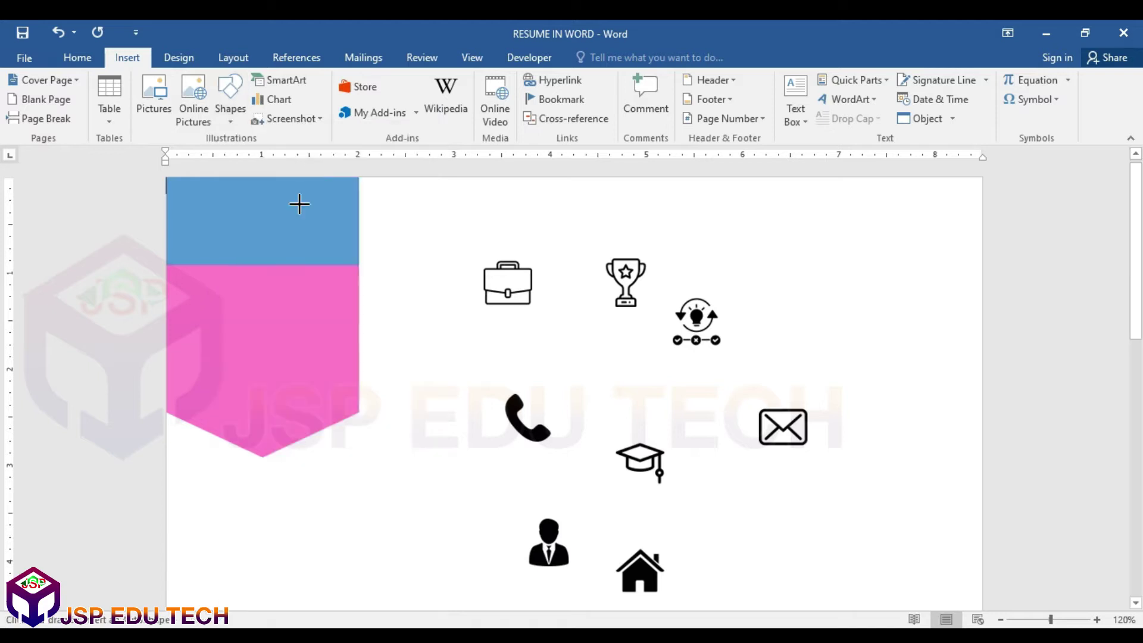
{"action": "mouse_move", "coordinate": [196, 209]}
{"action": "left_mouse_down"}
{"action": "mouse_move", "coordinate": [336, 337]}
{"action": "mouse_move", "coordinate": [268, 248]}
{"action": "mouse_move", "coordinate": [367, 373]}
{"action": "mouse_move", "coordinate": [232, 224]}
{"action": "mouse_move", "coordinate": [522, 328]}
{"action": "mouse_move", "coordinate": [377, 219]}
{"action": "mouse_move", "coordinate": [470, 250]}
{"action": "mouse_move", "coordinate": [347, 194]}
{"action": "mouse_move", "coordinate": [277, 286]}
{"action": "mouse_move", "coordinate": [395, 327]}
{"action": "mouse_move", "coordinate": [311, 283]}
{"action": "mouse_move", "coordinate": [341, 331]}
{"action": "mouse_move", "coordinate": [286, 258]}
{"action": "mouse_move", "coordinate": [325, 316]}
{"action": "left_mouse_up"}
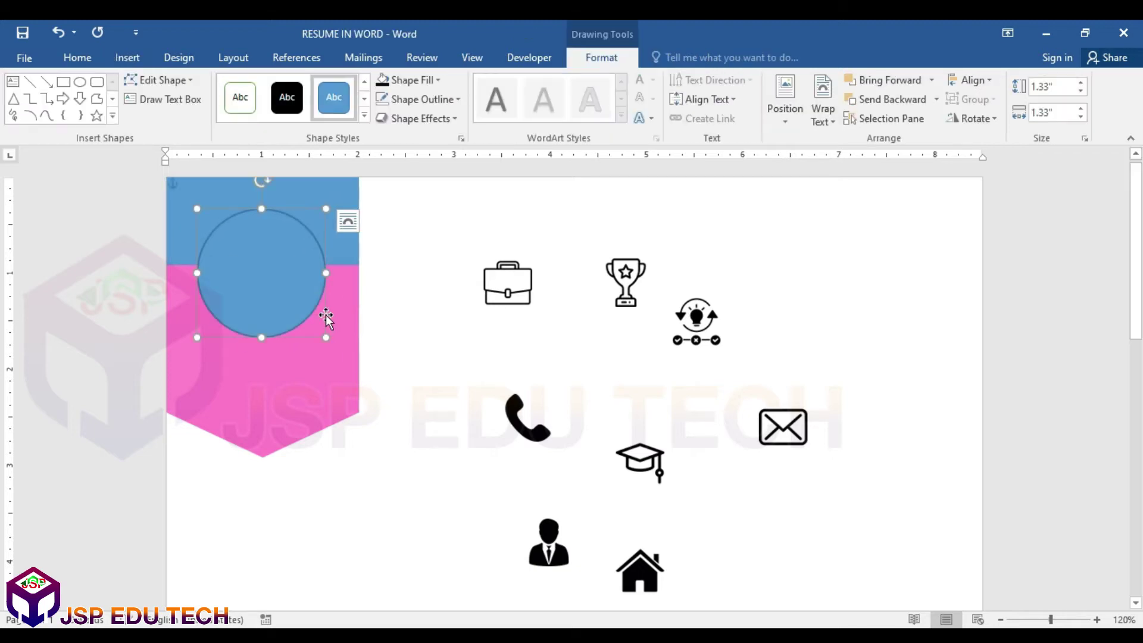
{"action": "left_click_drag", "start_coordinate": [272, 257], "coordinate": [276, 243]}
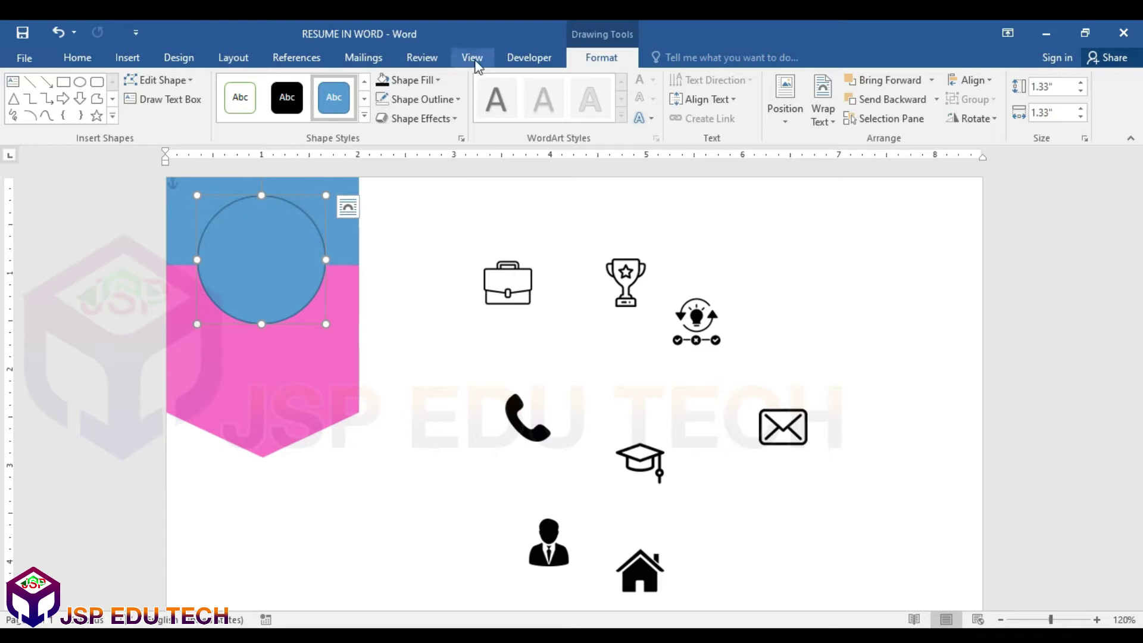
Fill the circle with white and give it an outline in the same pink as the pointed shape.
{"action": "left_click", "coordinate": [438, 79]}
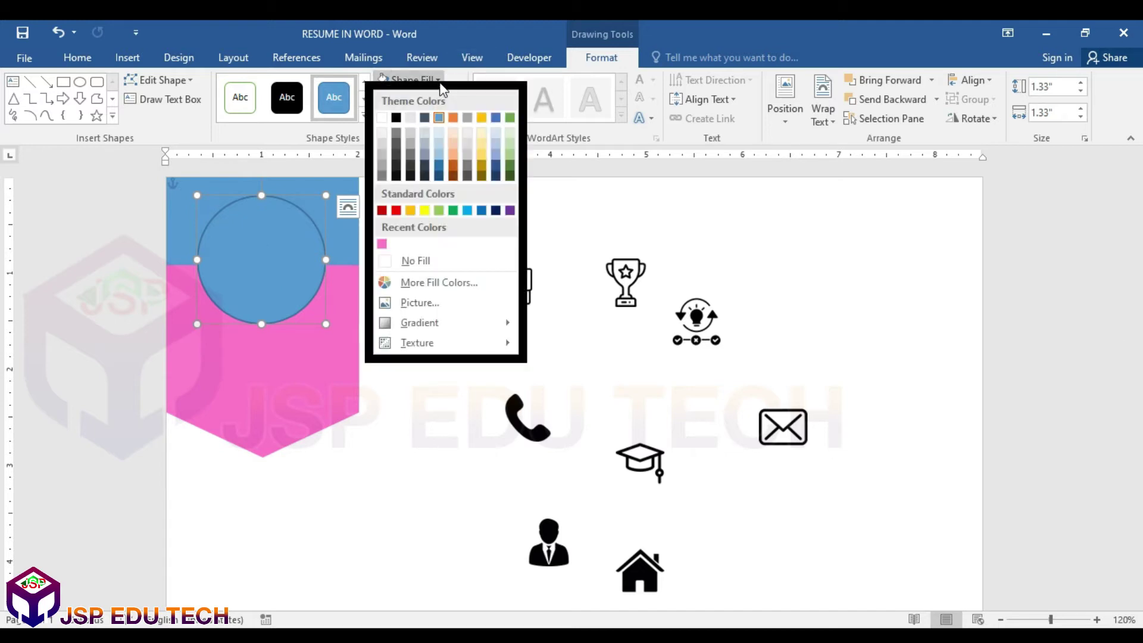
{"action": "left_click", "coordinate": [382, 118]}
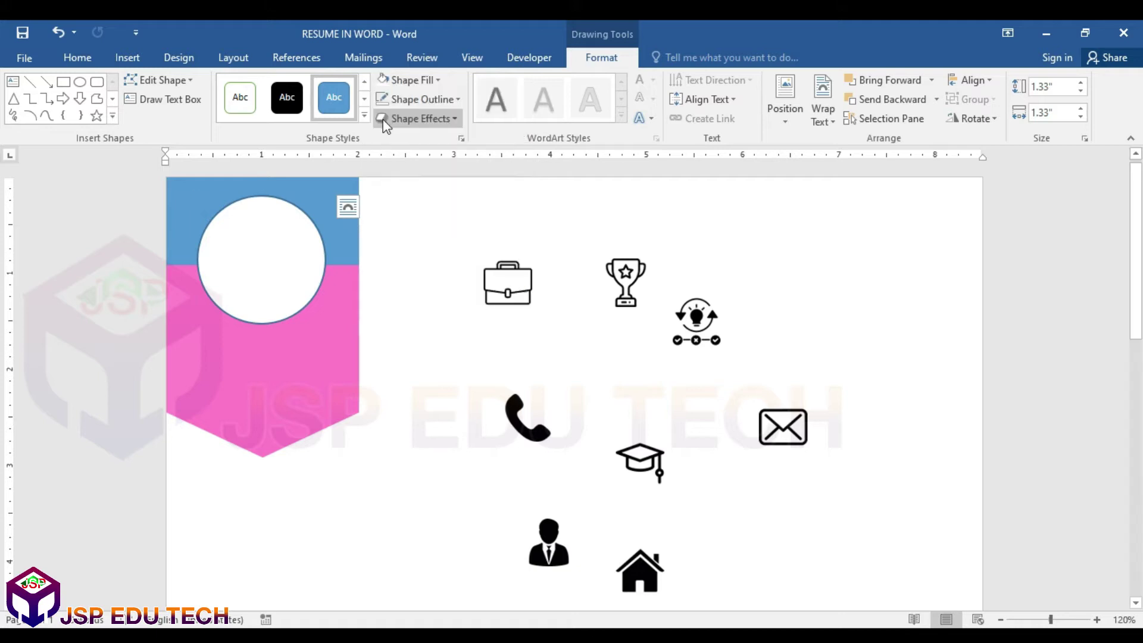
{"action": "left_click", "coordinate": [457, 99]}
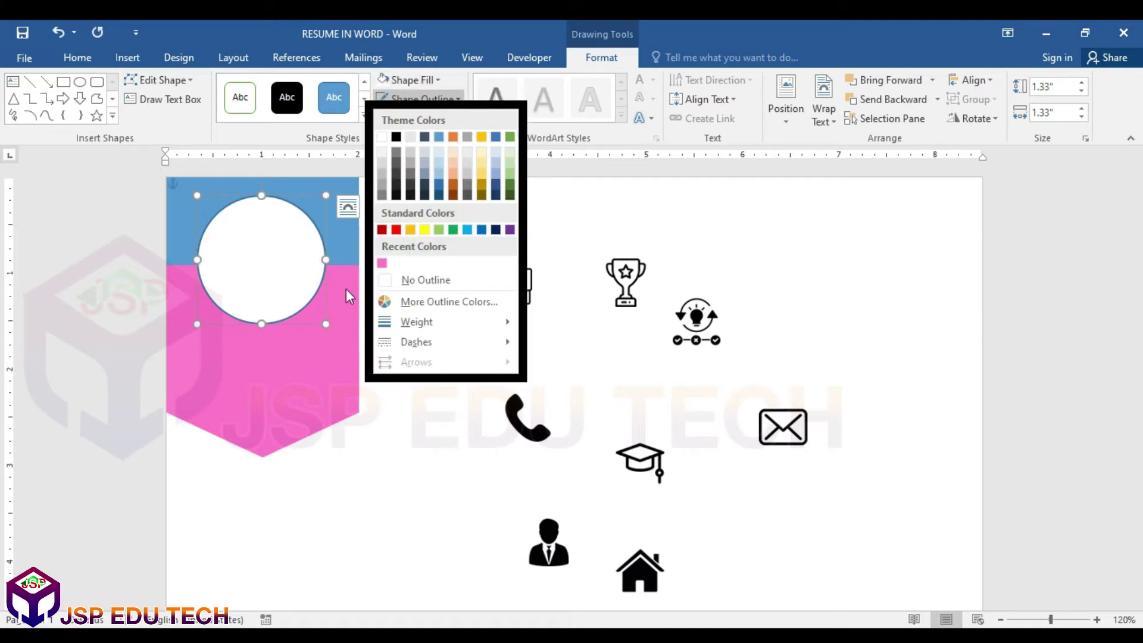
{"action": "left_click", "coordinate": [382, 262]}
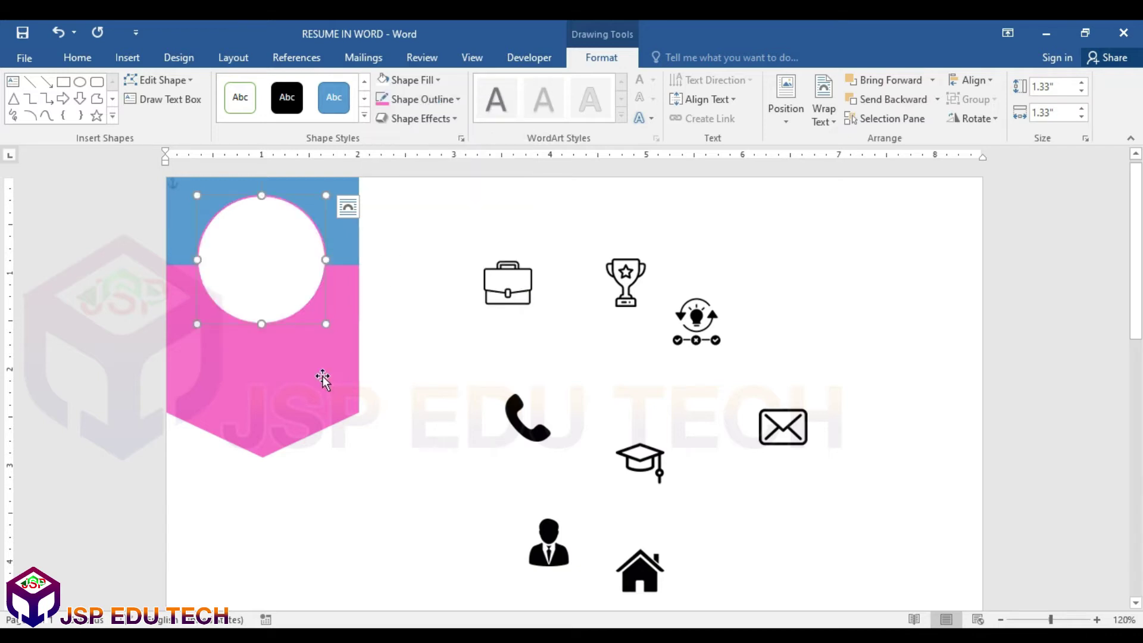
{"action": "left_click", "coordinate": [395, 197]}
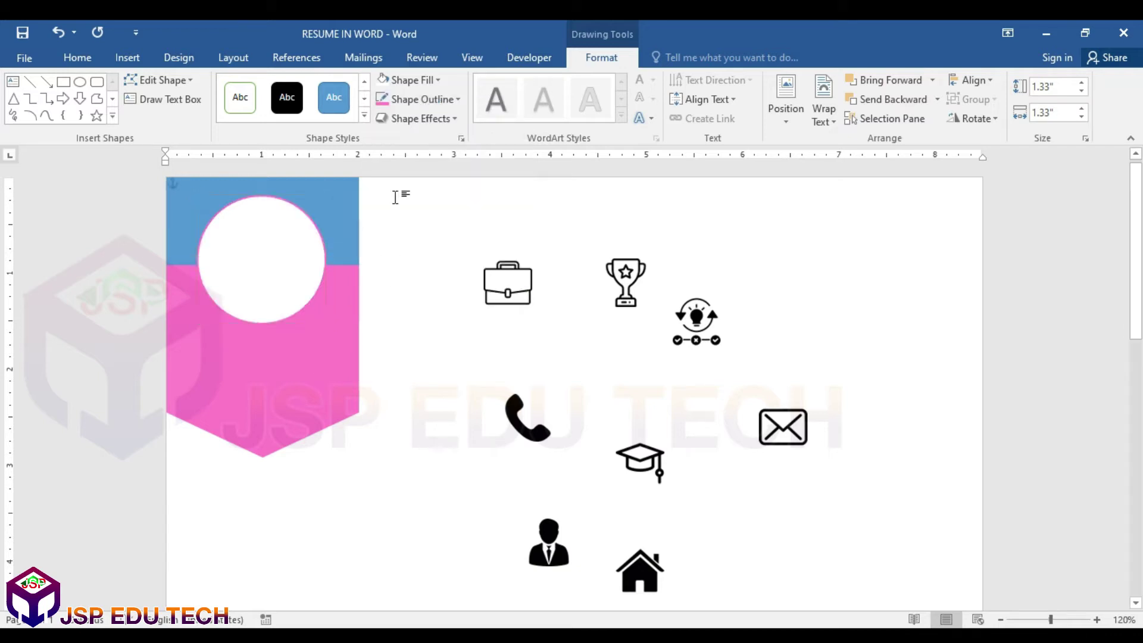
Change the fill of the blue square behind the circle to light gray.
{"action": "left_click", "coordinate": [349, 192]}
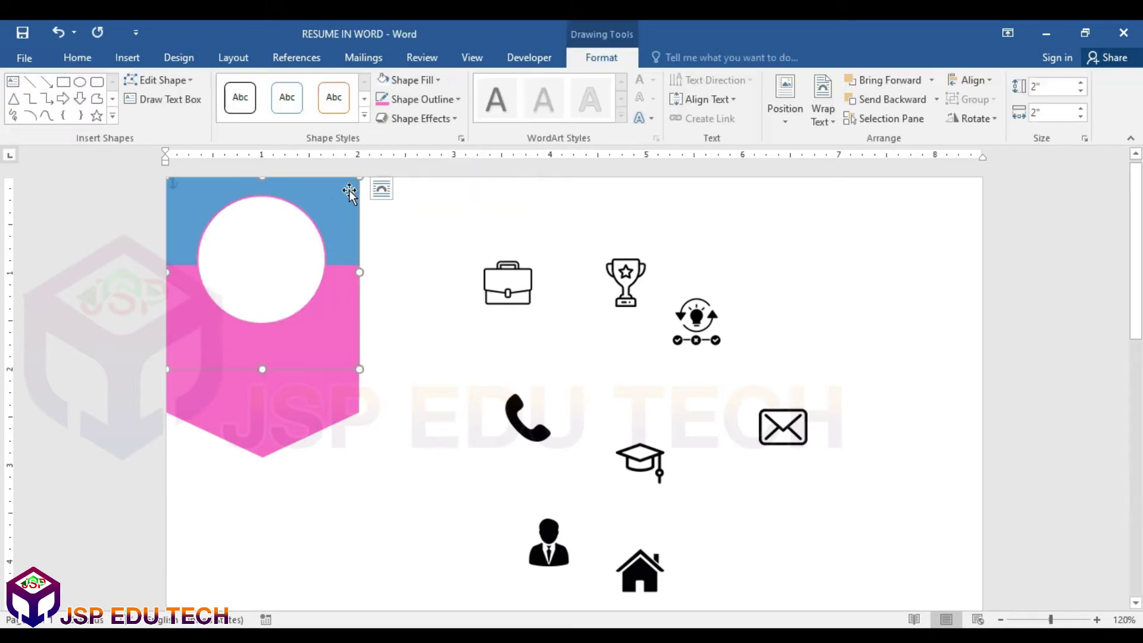
{"action": "left_click", "coordinate": [435, 80]}
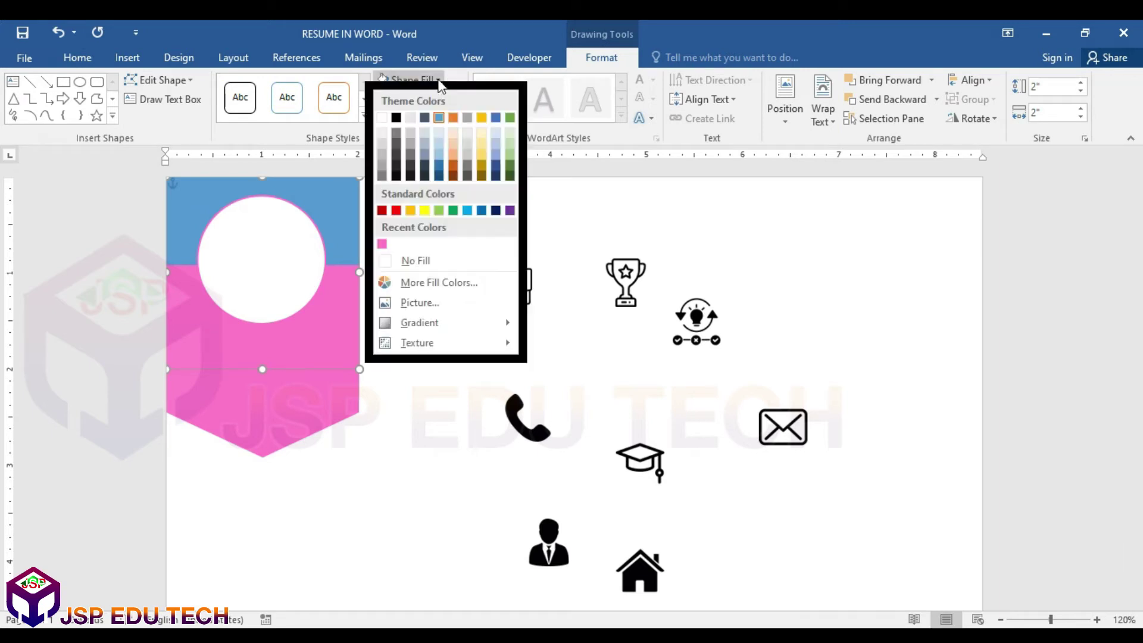
{"action": "left_click", "coordinate": [468, 147]}
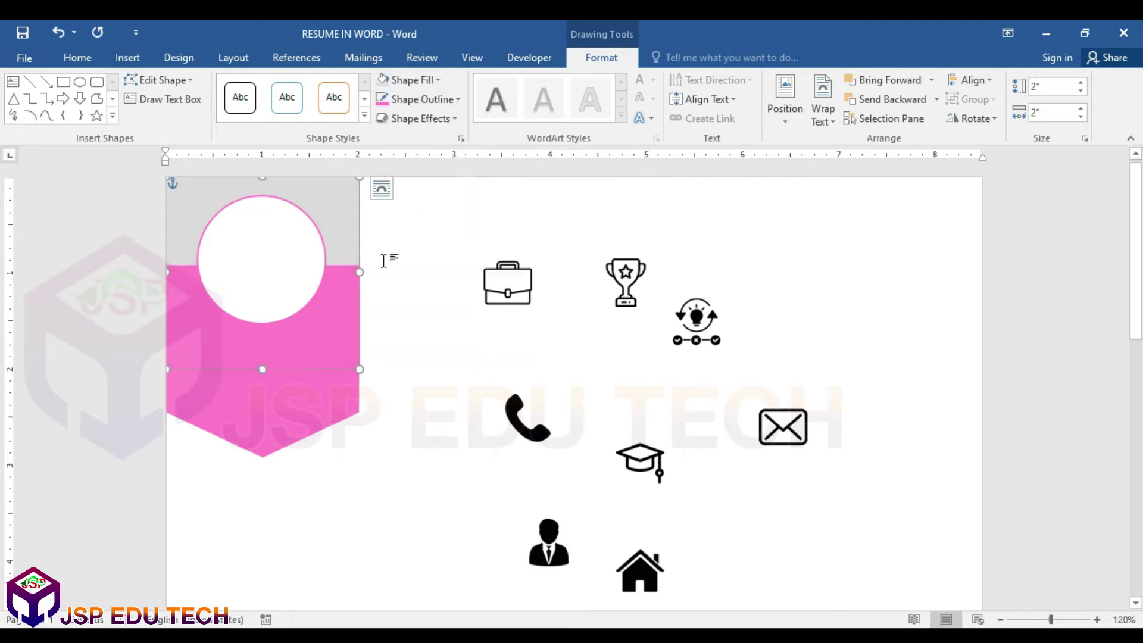
{"action": "left_click", "coordinate": [384, 392]}
Fill the circle with the man-in-suit-and-tie picture from the Resume in MS Word folder.
{"action": "left_click", "coordinate": [267, 288]}
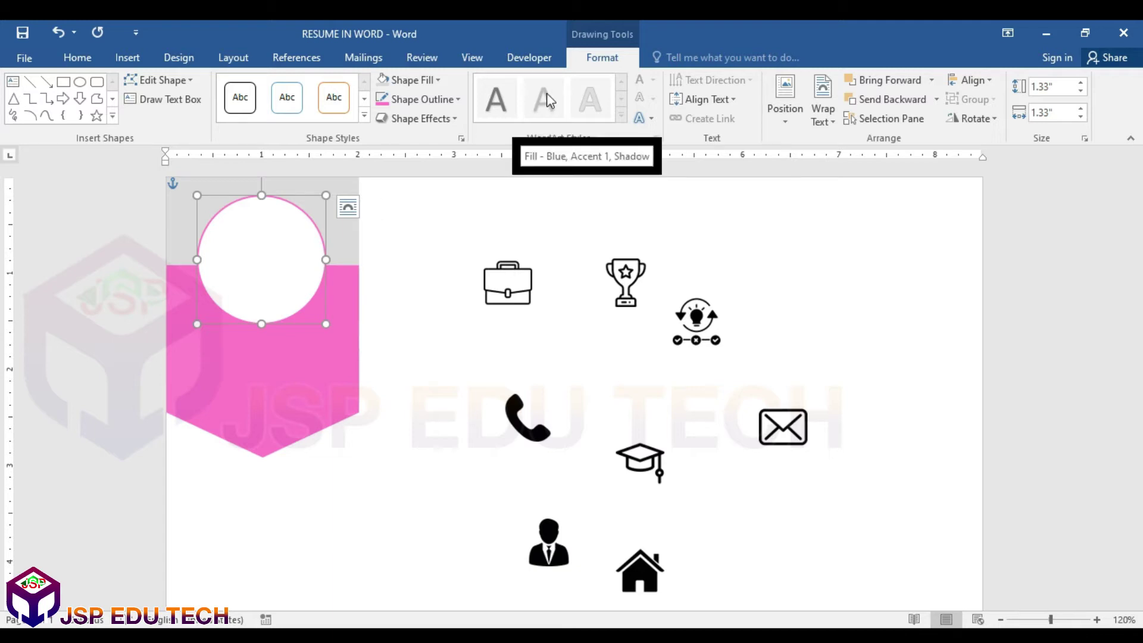
{"action": "left_click", "coordinate": [438, 81]}
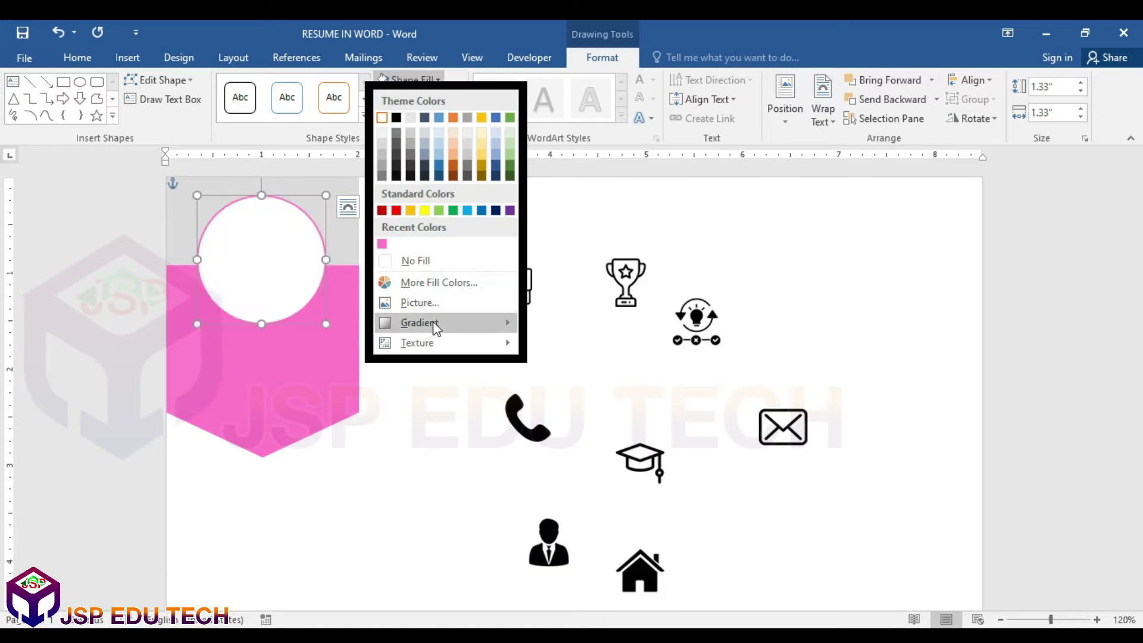
{"action": "mouse_move", "coordinate": [424, 341]}
{"action": "left_click", "coordinate": [421, 303]}
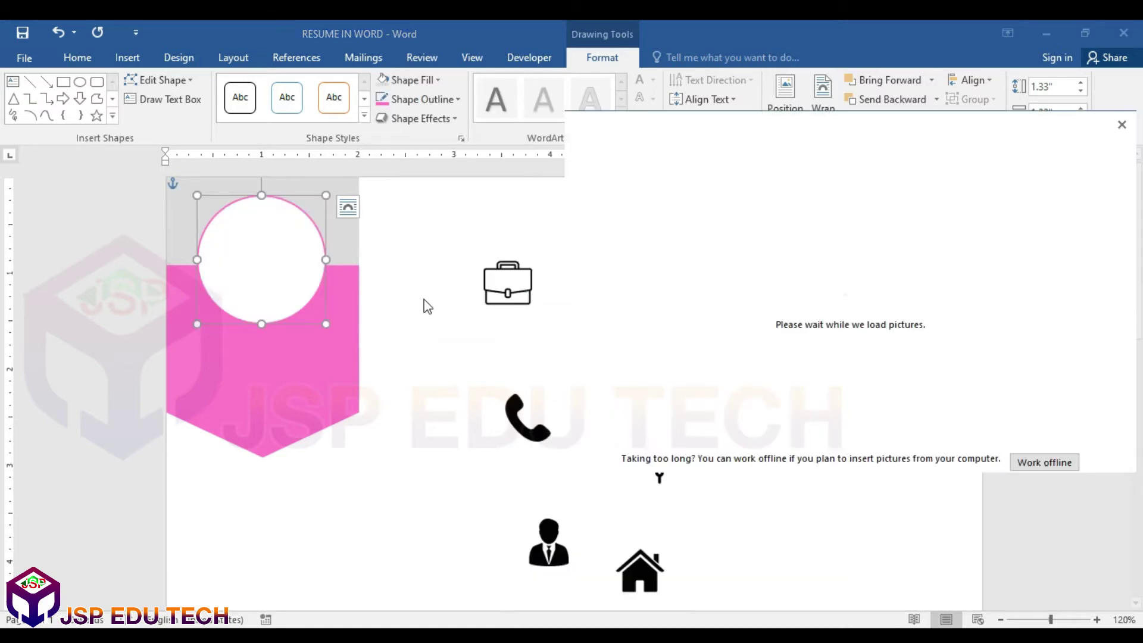
{"action": "left_click", "coordinate": [840, 328]}
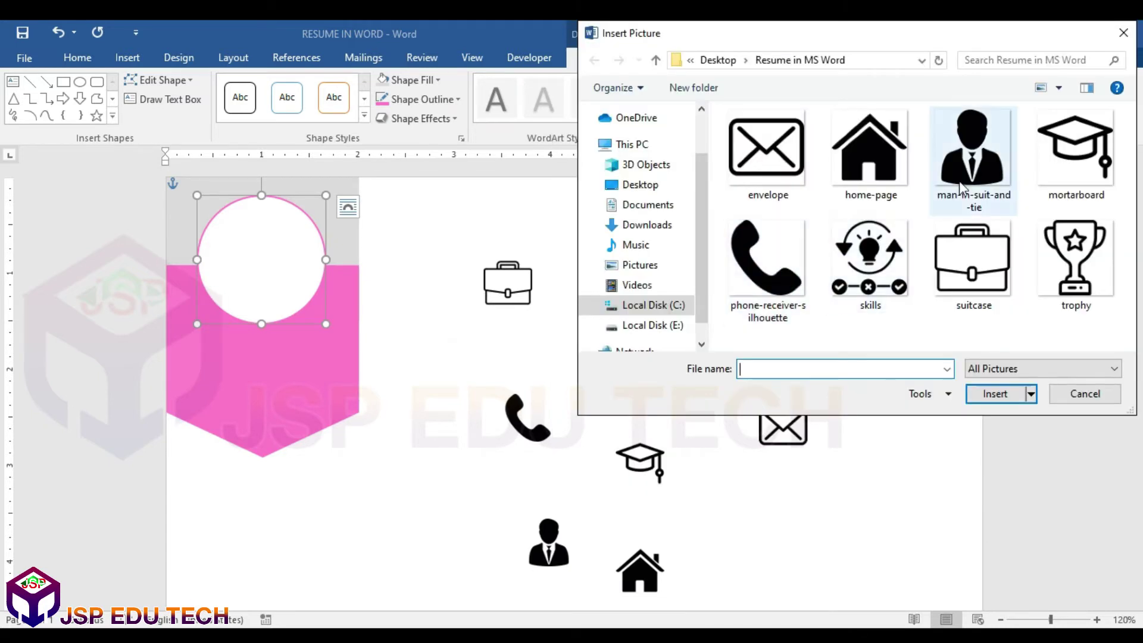
{"action": "left_click", "coordinate": [984, 167]}
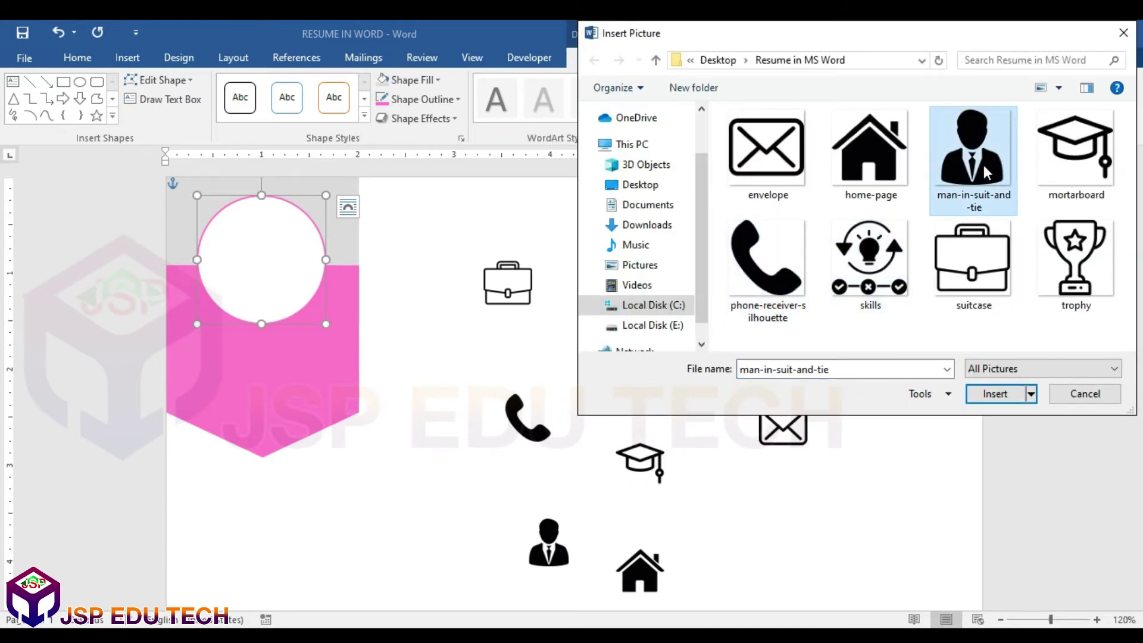
{"action": "double_click", "coordinate": [984, 165]}
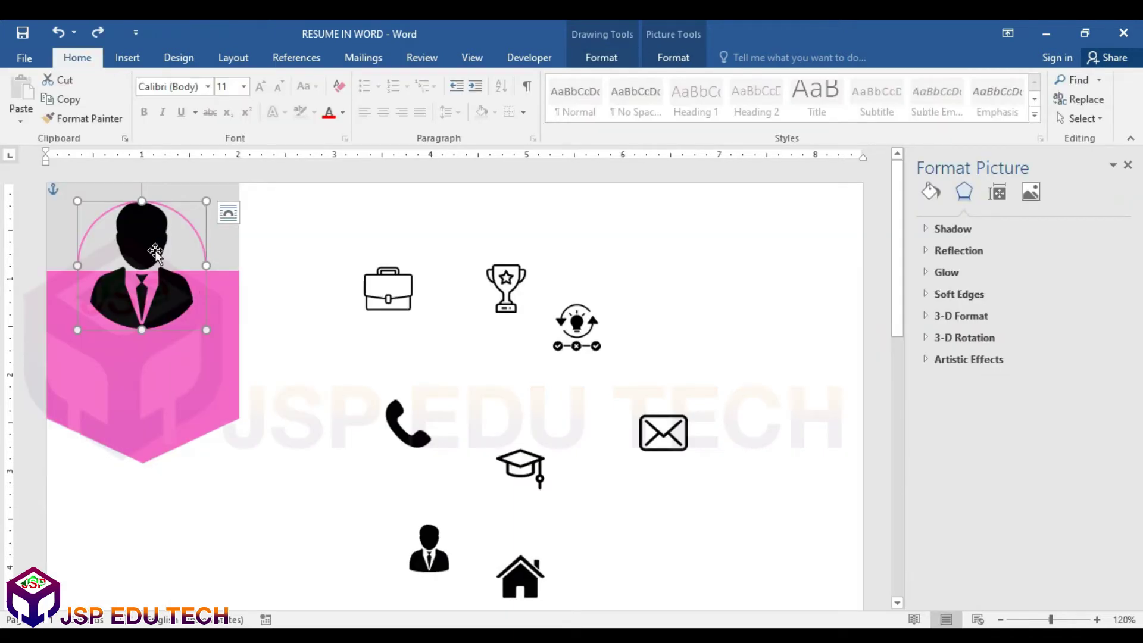
Replace the circle's picture fill with the portrait photo of the woman in a cap stored on the computer.
{"action": "left_click", "coordinate": [607, 59]}
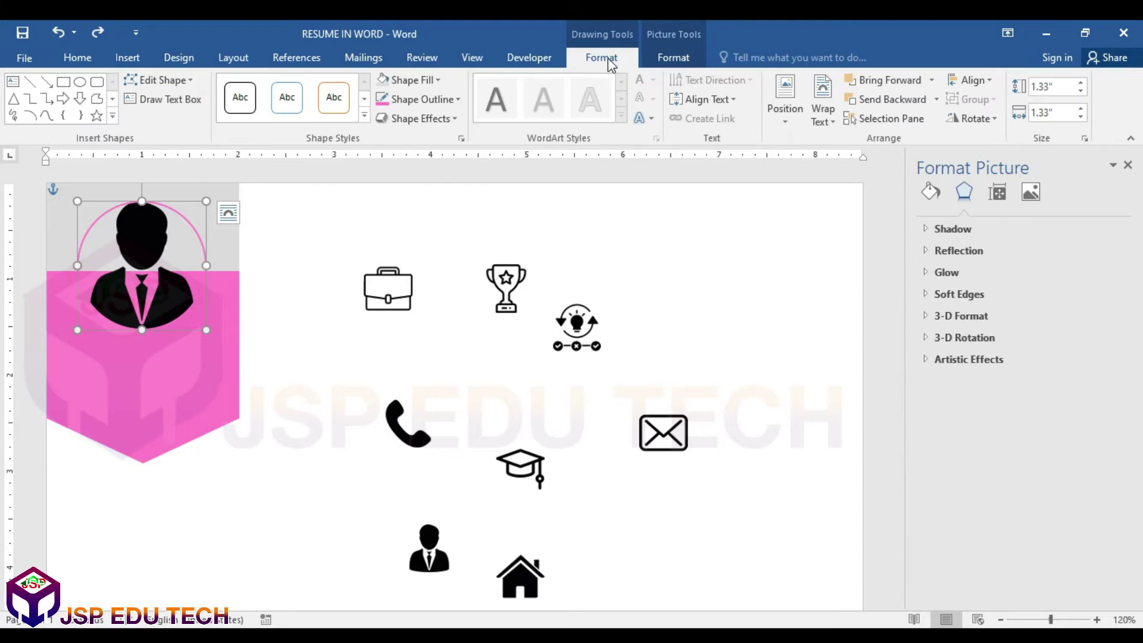
{"action": "right_click", "coordinate": [130, 234]}
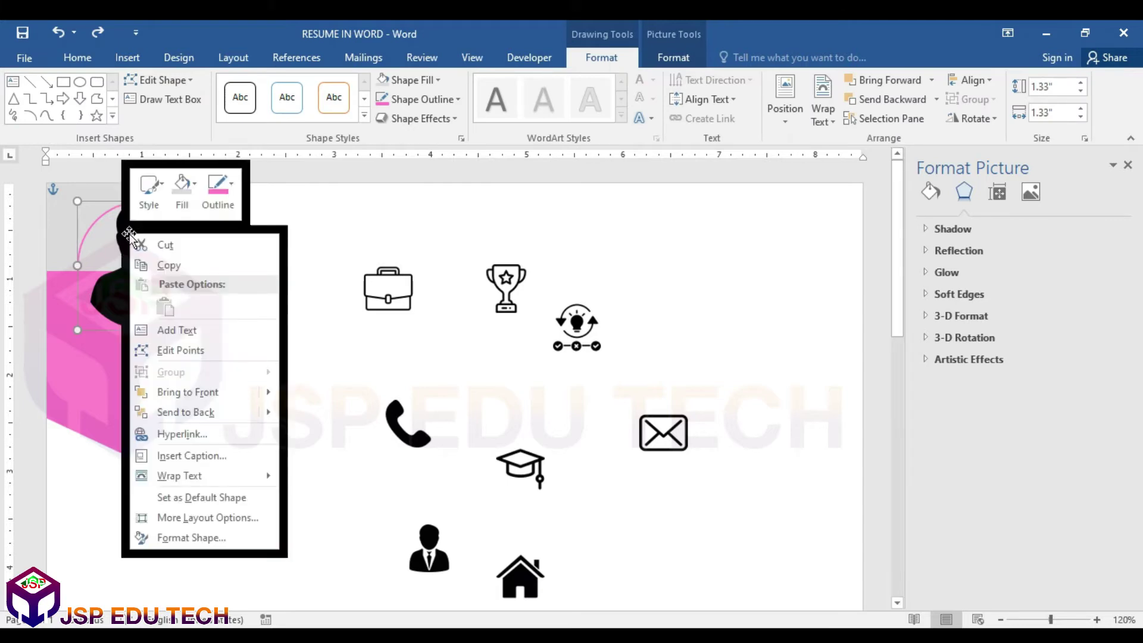
{"action": "left_click", "coordinate": [198, 185]}
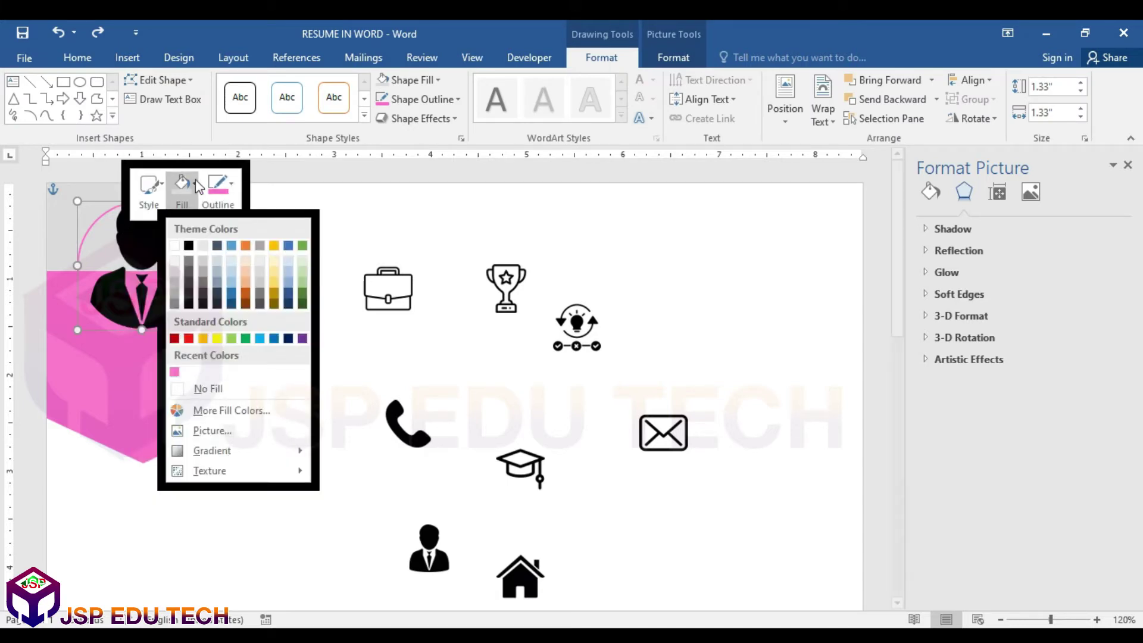
{"action": "left_click", "coordinate": [210, 426]}
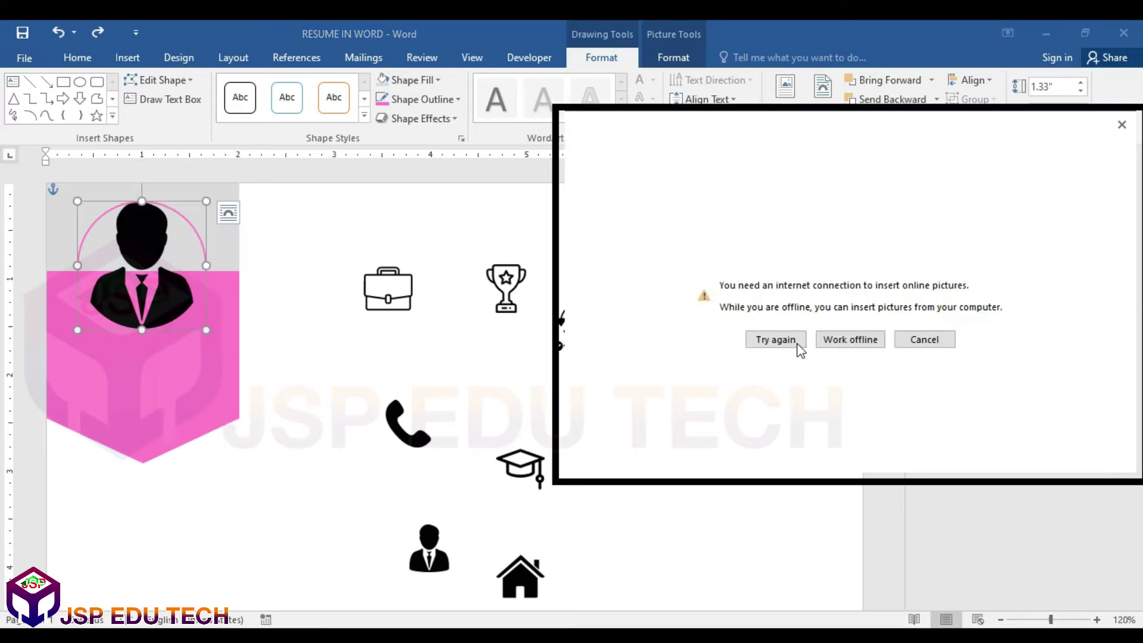
{"action": "left_click", "coordinate": [844, 340]}
{"action": "double_click", "coordinate": [777, 237]}
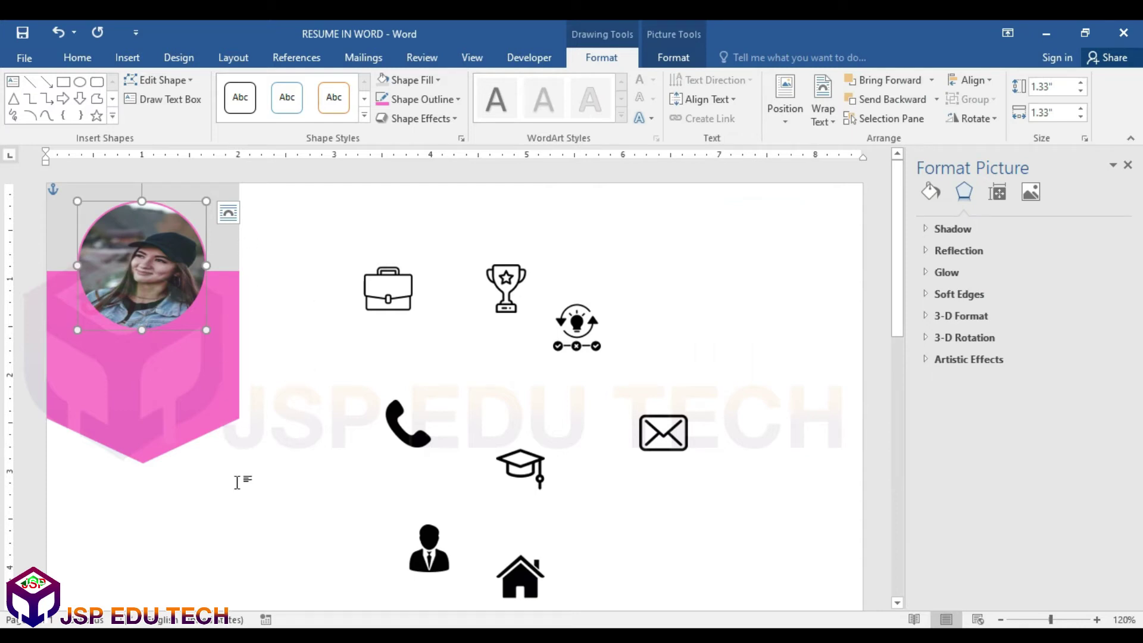
{"action": "left_click", "coordinate": [34, 86]}
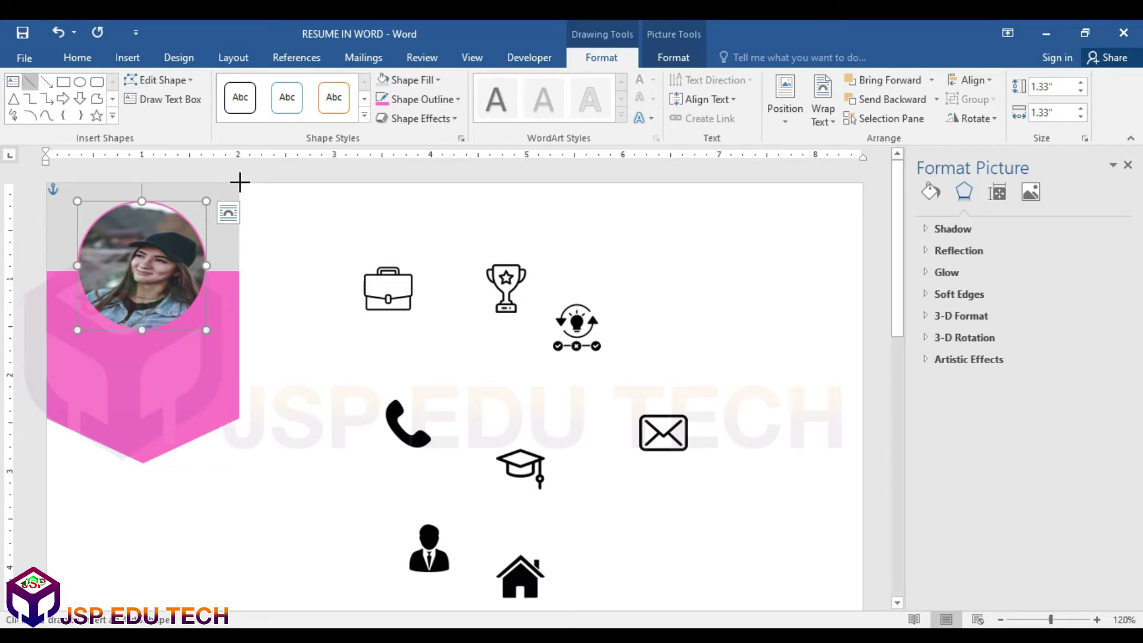
{"action": "mouse_move", "coordinate": [239, 184]}
{"action": "left_mouse_down"}
{"action": "mouse_move", "coordinate": [242, 611]}
{"action": "mouse_move", "coordinate": [267, 611]}
{"action": "mouse_move", "coordinate": [225, 609]}
{"action": "mouse_move", "coordinate": [244, 542]}
{"action": "left_mouse_up"}
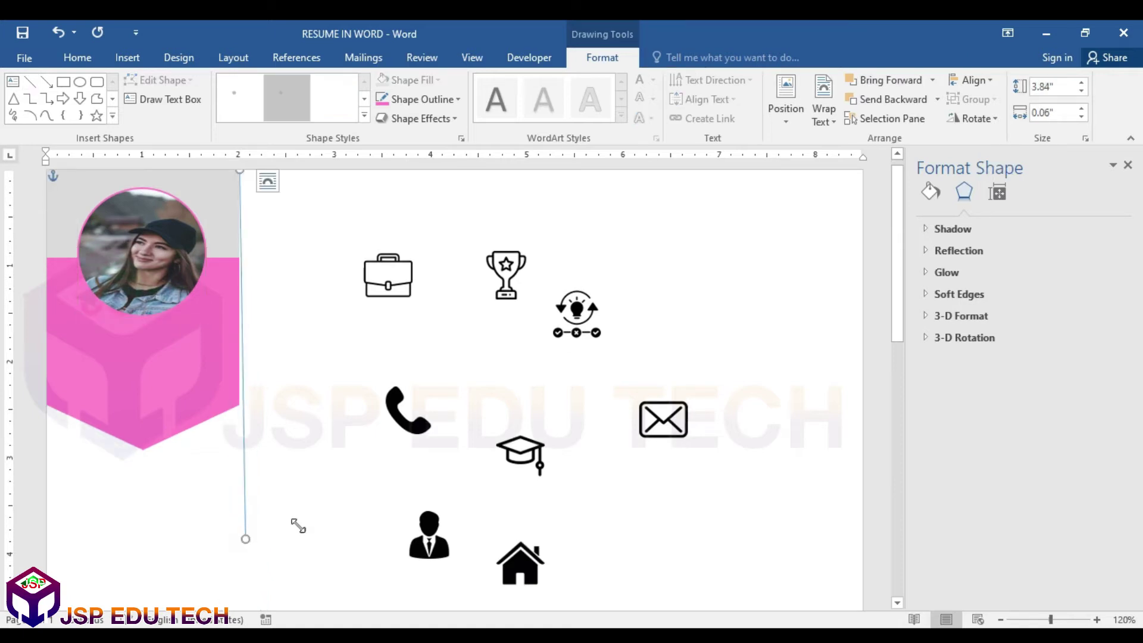
{"action": "key", "text": "ctrl+z"}
Draw a straight vertical line about 11.29 inches long down the page, along the right edge of the gray and pink shapes.
{"action": "scroll", "coordinate": [277, 488], "scroll_direction": "down", "scroll_amount": 5}
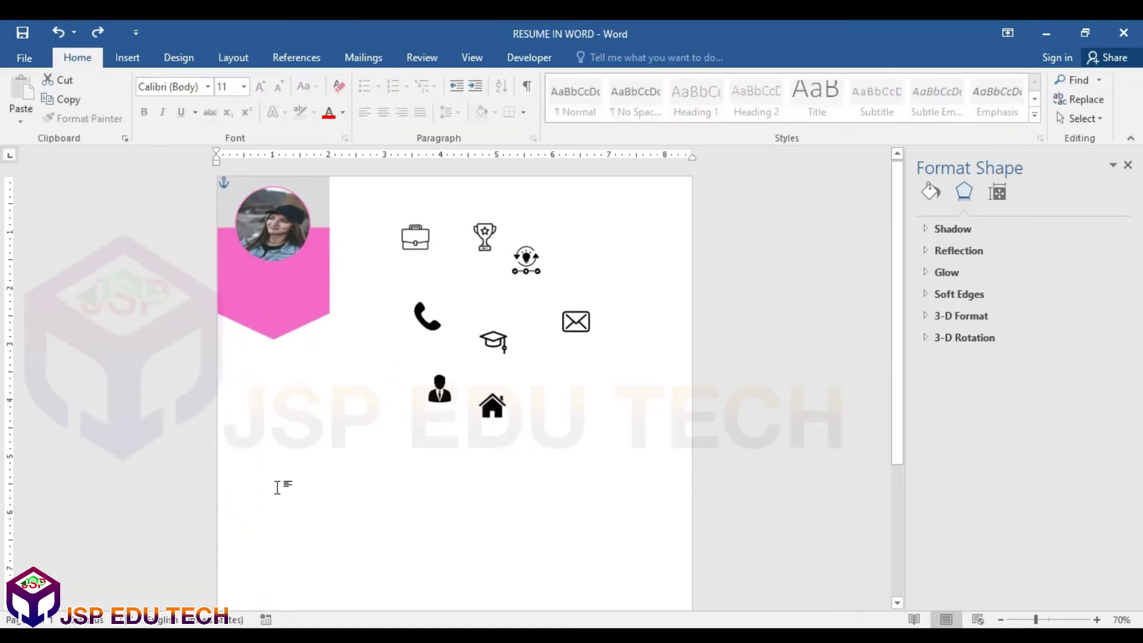
{"action": "scroll", "coordinate": [274, 491], "scroll_direction": "down", "scroll_amount": 3}
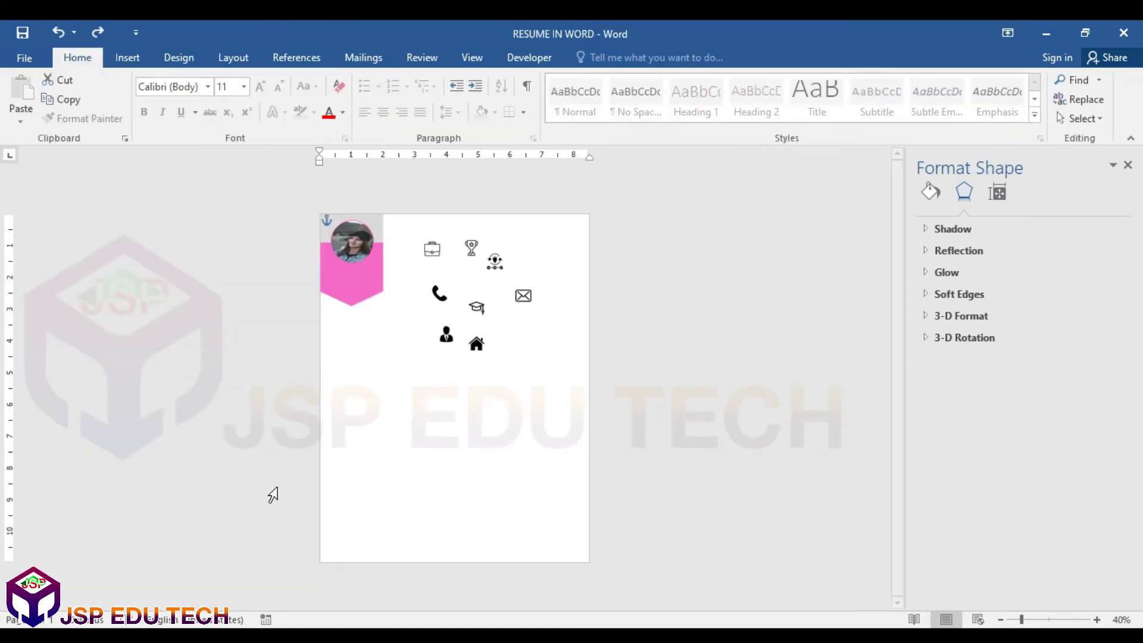
{"action": "left_click", "coordinate": [128, 57]}
{"action": "left_click", "coordinate": [217, 106]}
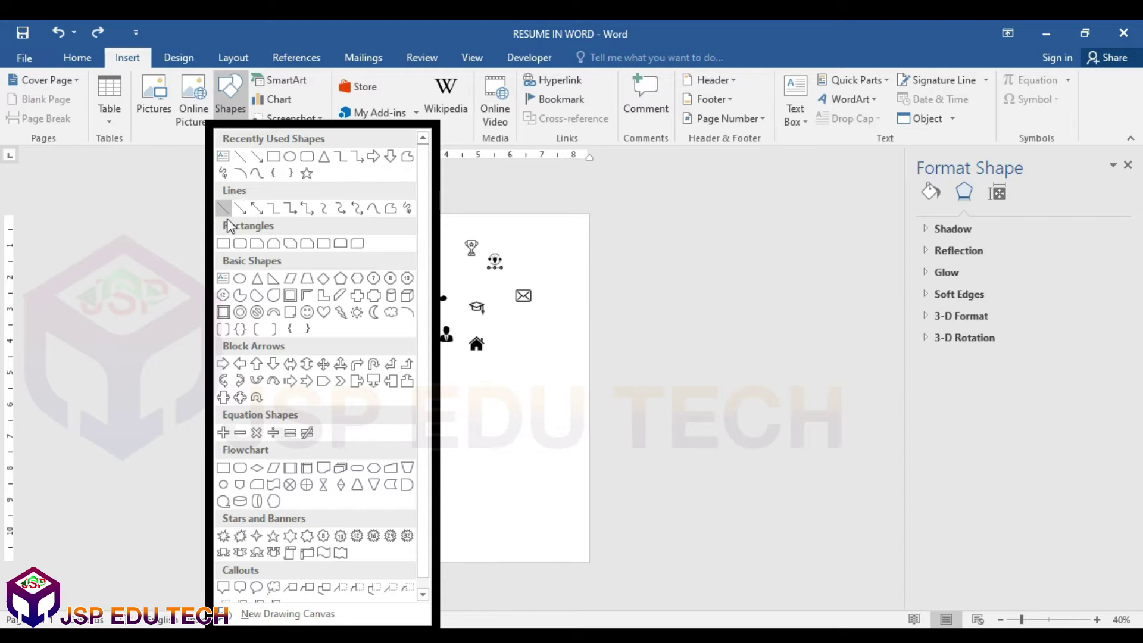
{"action": "left_click", "coordinate": [223, 243]}
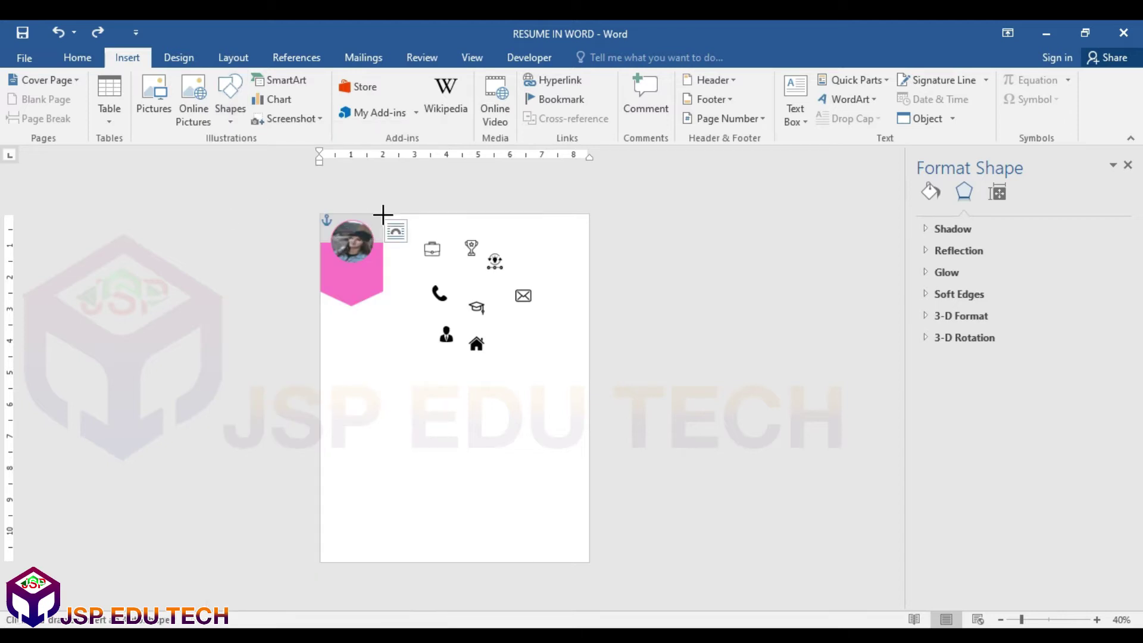
{"action": "left_click_drag", "start_coordinate": [382, 215], "coordinate": [385, 570]}
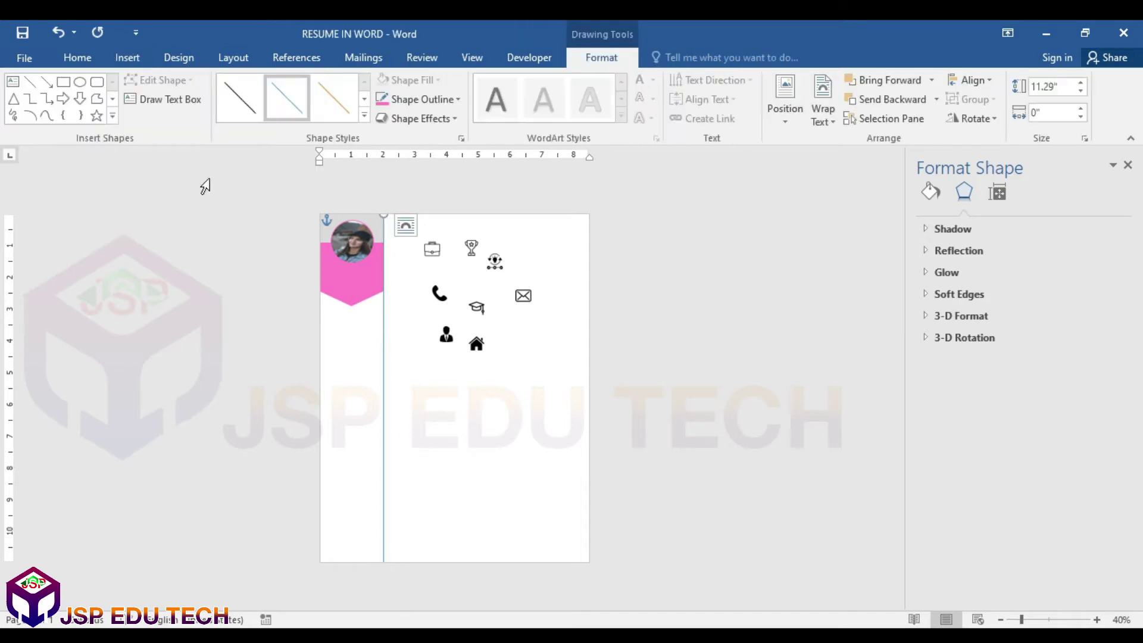
{"action": "left_click", "coordinate": [156, 167]}
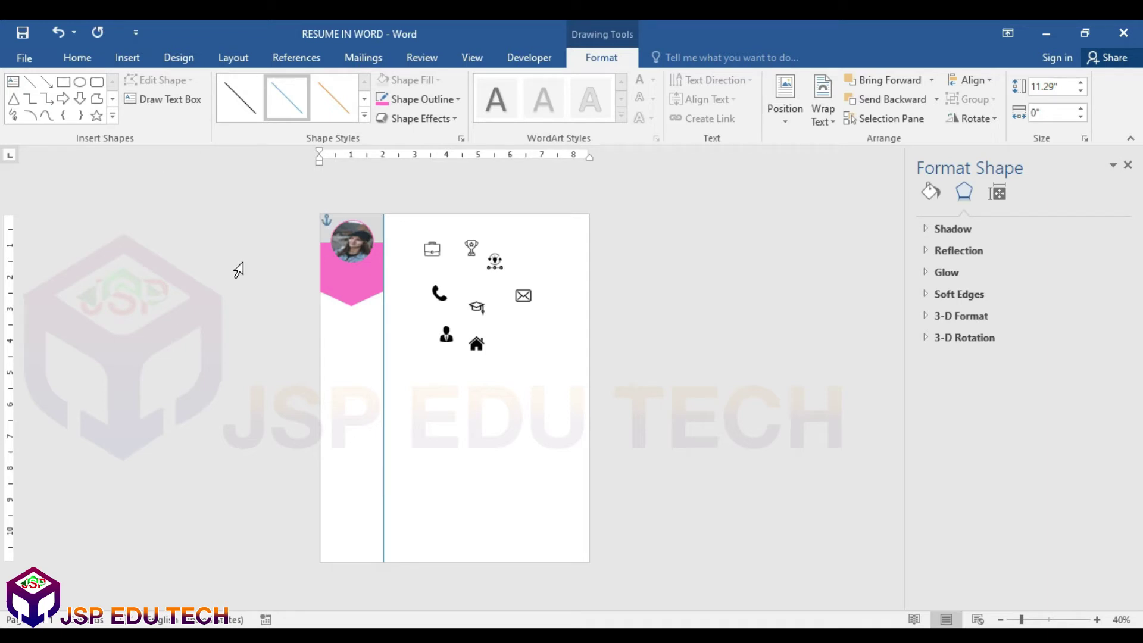
Set the vertical divider line's outline to black with a weight of 1½ pt.
{"action": "scroll", "coordinate": [338, 310], "scroll_direction": "up", "scroll_amount": 2}
{"action": "scroll", "coordinate": [338, 310], "scroll_direction": "up", "scroll_amount": 9}
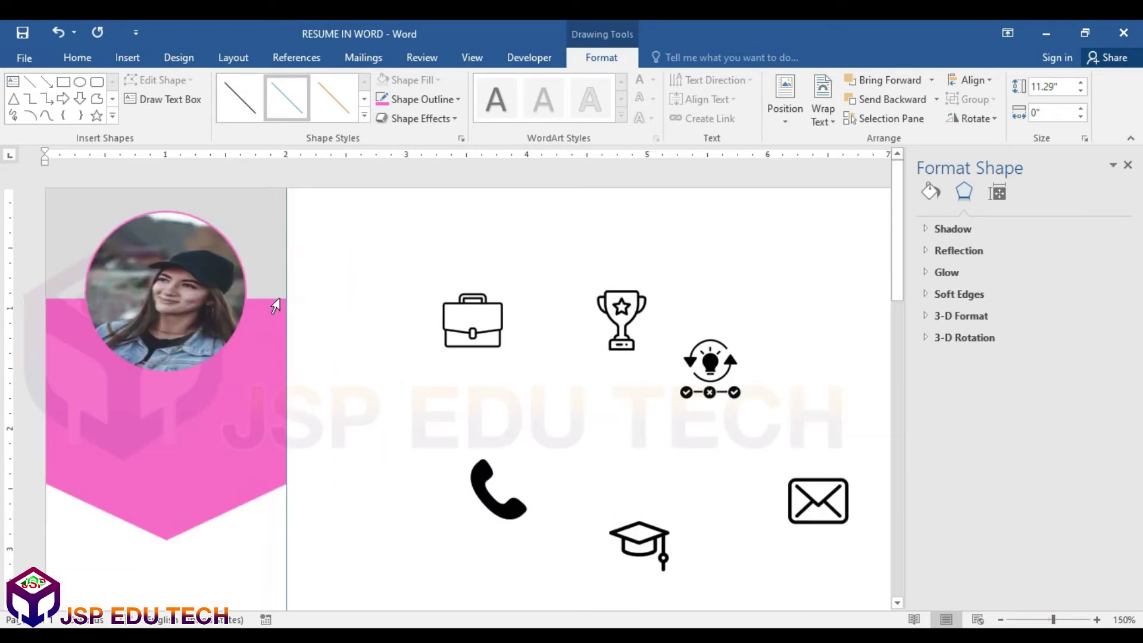
{"action": "scroll", "coordinate": [280, 352], "scroll_direction": "up", "scroll_amount": 5}
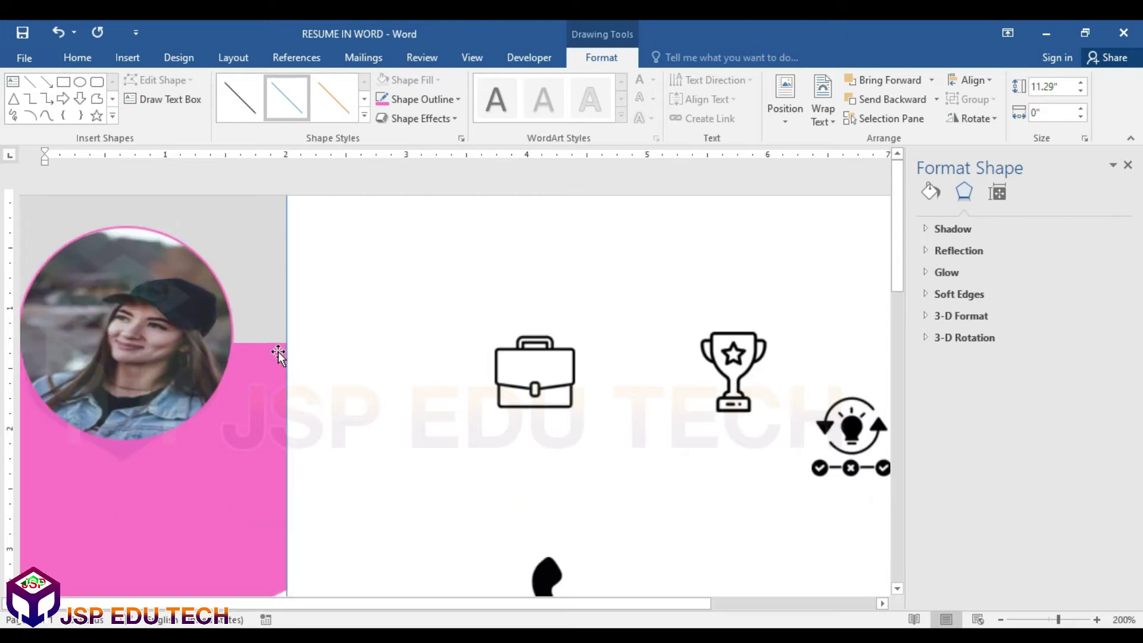
{"action": "scroll", "coordinate": [280, 352], "scroll_direction": "down", "scroll_amount": 8}
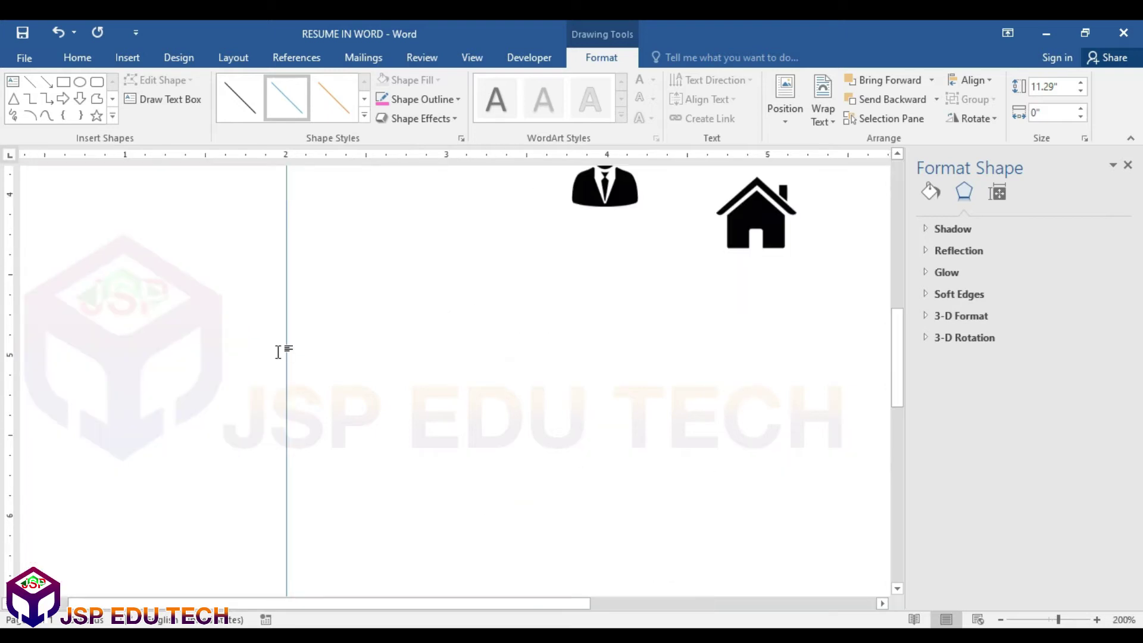
{"action": "right_click", "coordinate": [286, 276]}
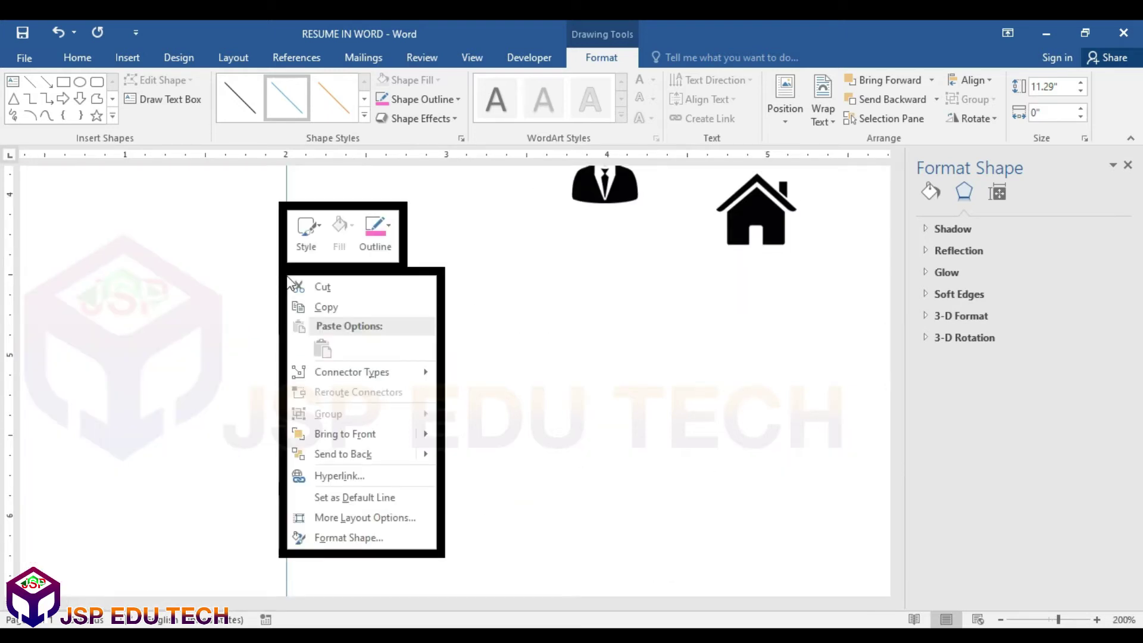
{"action": "left_click", "coordinate": [388, 231]}
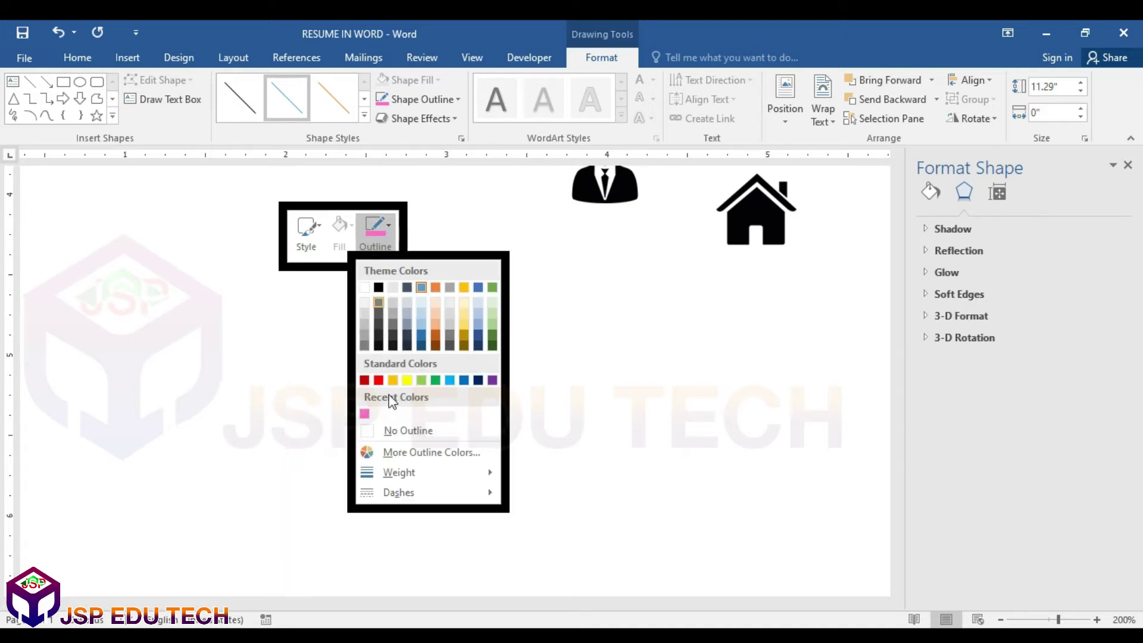
{"action": "left_click", "coordinate": [378, 287]}
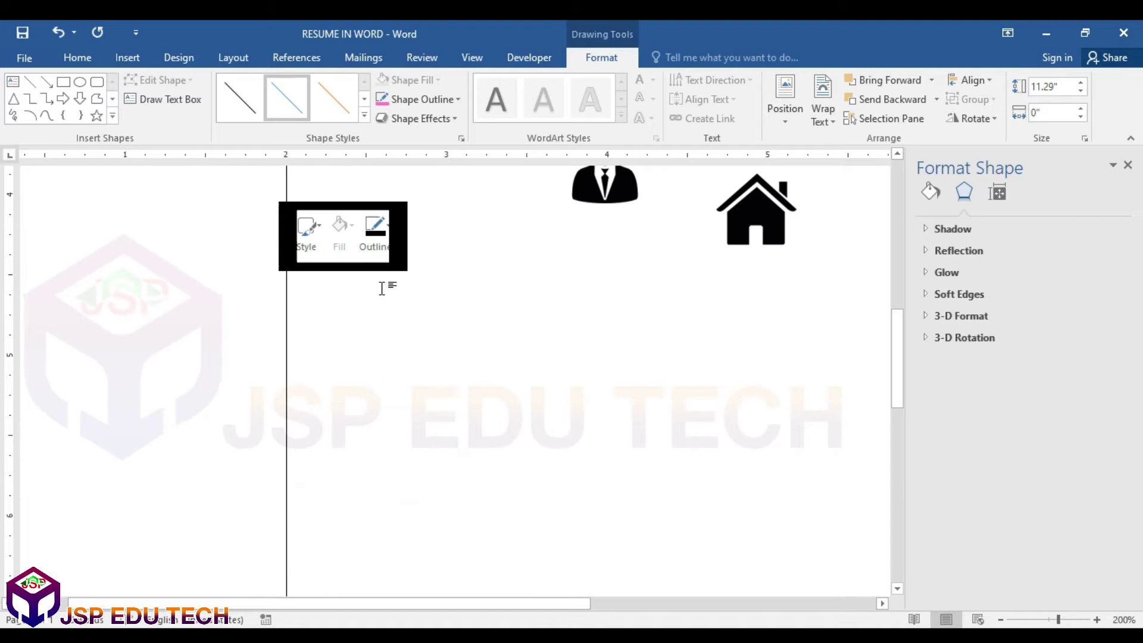
{"action": "left_click", "coordinate": [391, 231]}
{"action": "mouse_move", "coordinate": [403, 467]}
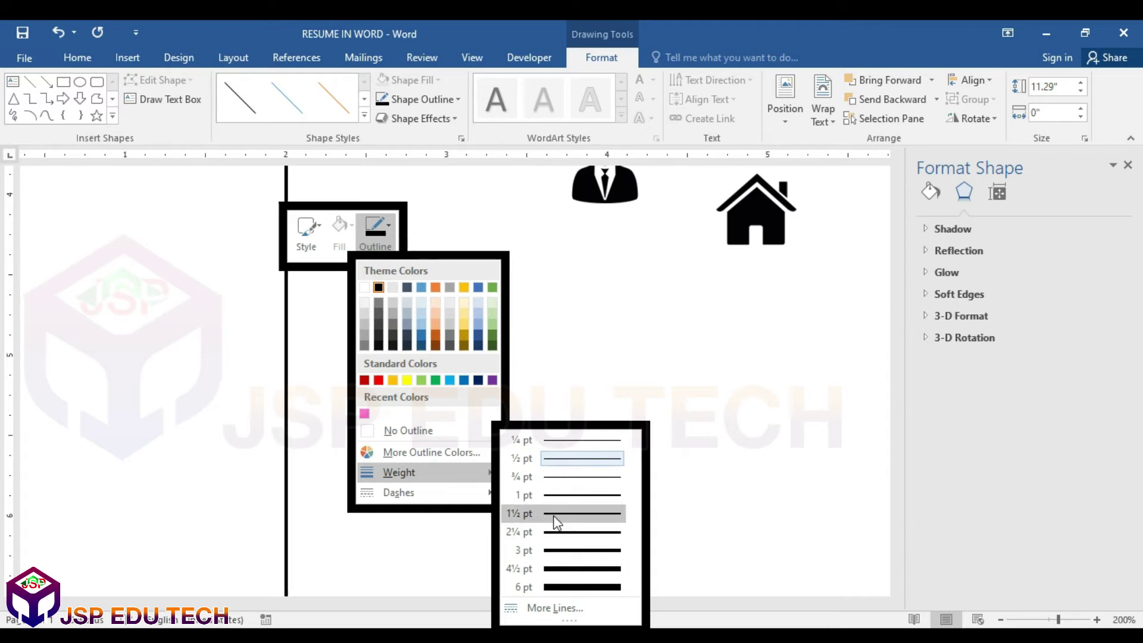
{"action": "left_click", "coordinate": [555, 513]}
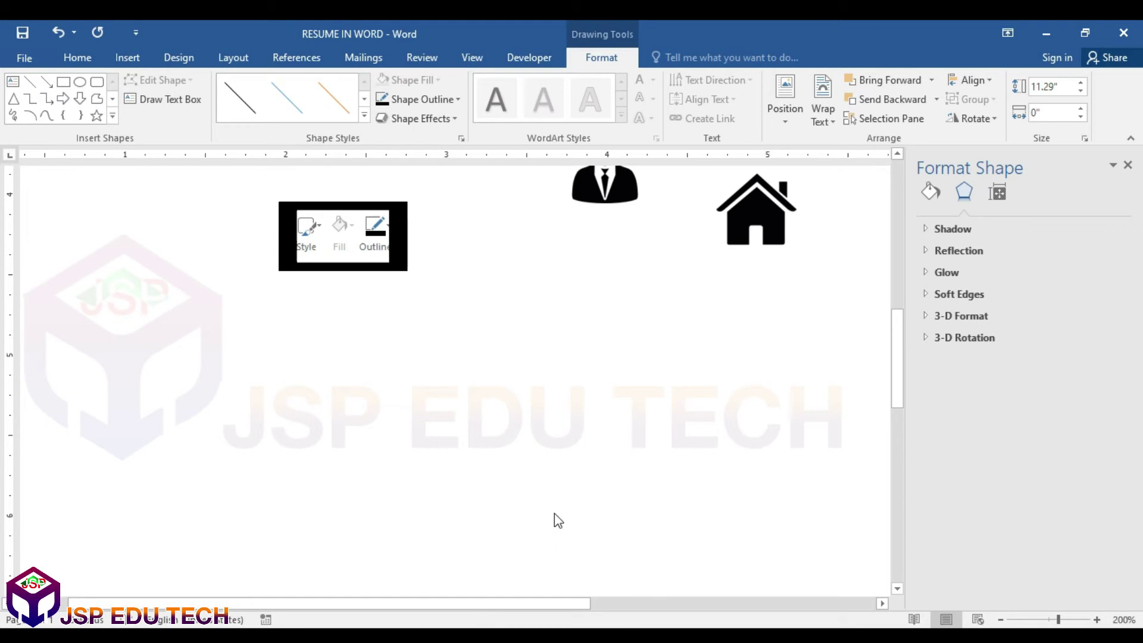
Draw a text box about 0.34 by 1.68 inches on the pink shape below the photo and enter the candidate's full name.
{"action": "scroll", "coordinate": [328, 378], "scroll_direction": "up", "scroll_amount": 10}
{"action": "scroll", "coordinate": [328, 379], "scroll_direction": "down", "scroll_amount": 10, "text": "ctrl"}
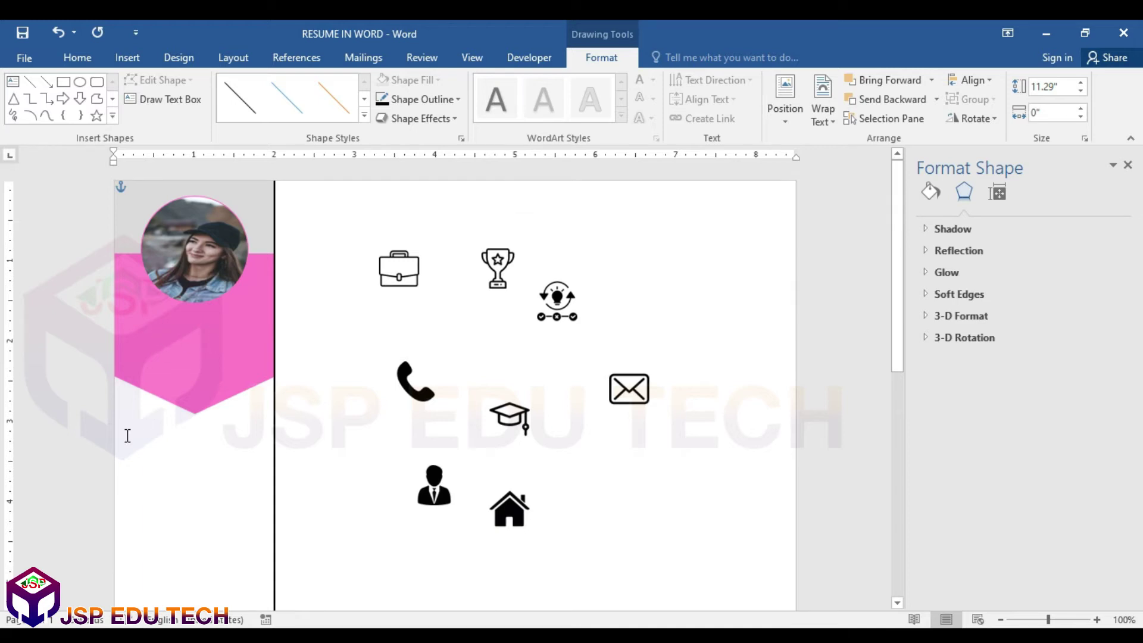
{"action": "scroll", "coordinate": [213, 459], "scroll_direction": "down", "scroll_amount": 1}
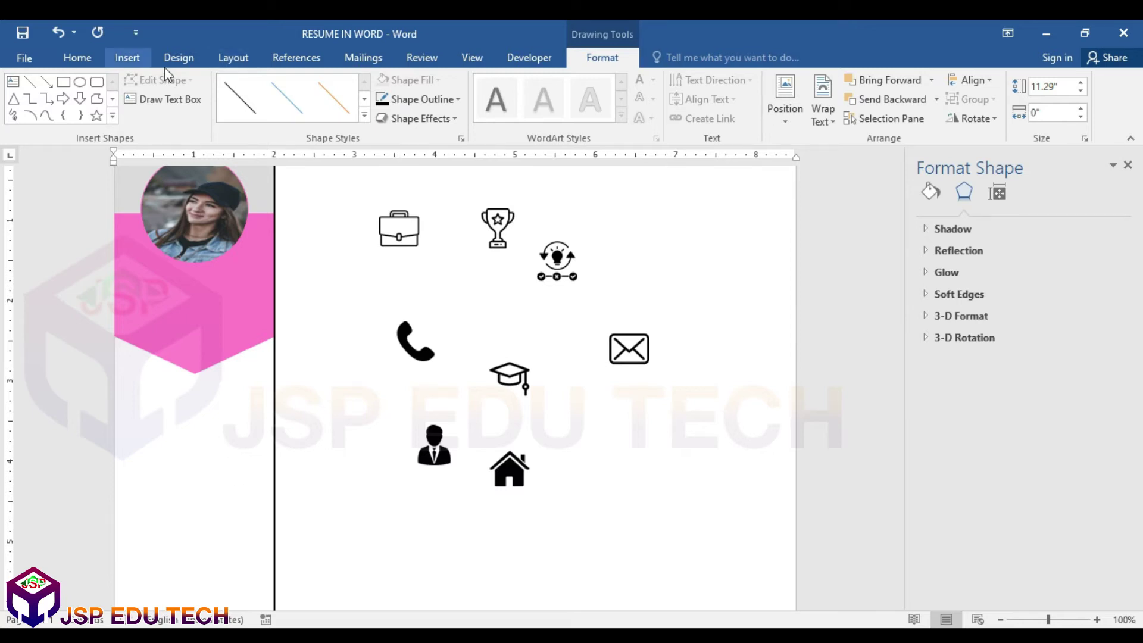
{"action": "left_click", "coordinate": [132, 59]}
{"action": "left_click", "coordinate": [797, 108]}
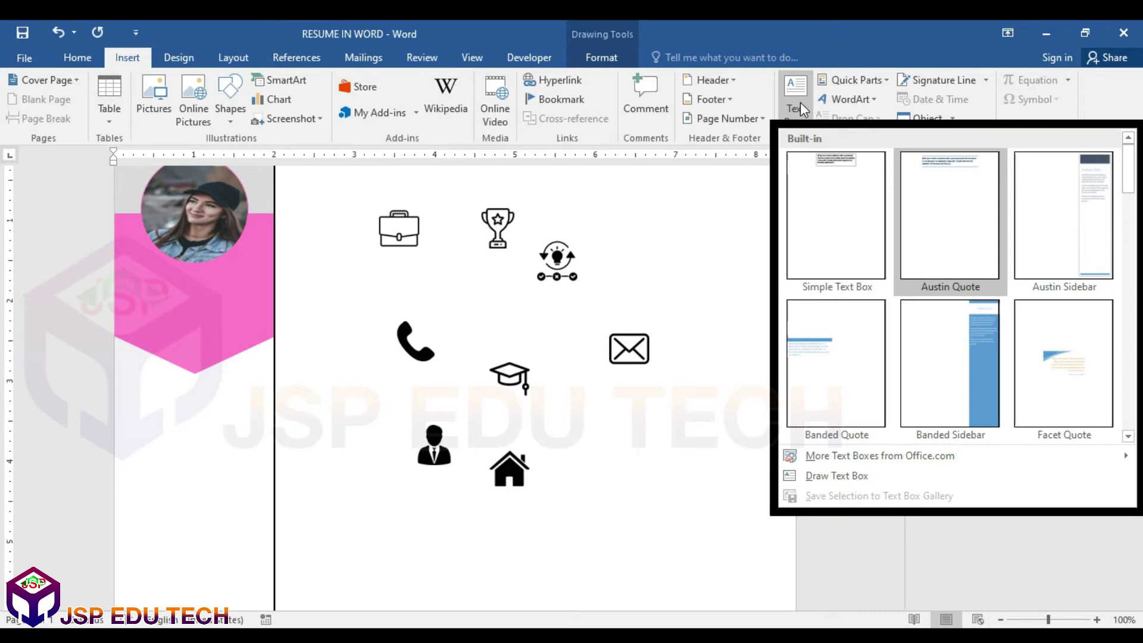
{"action": "left_click", "coordinate": [836, 474]}
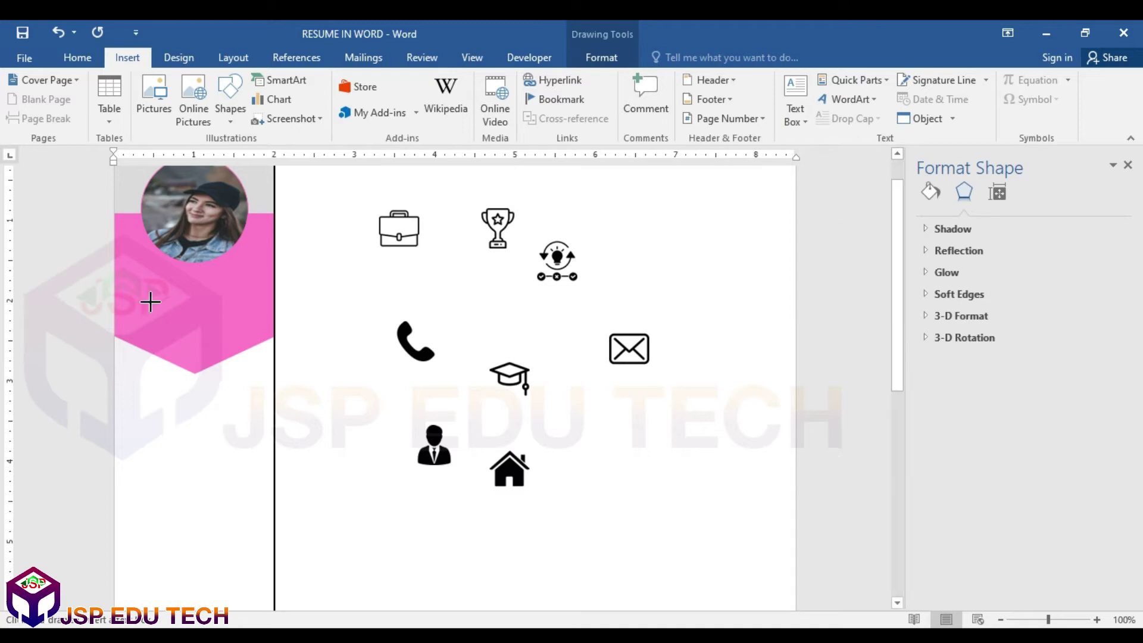
{"action": "left_click_drag", "start_coordinate": [128, 272], "coordinate": [263, 301]}
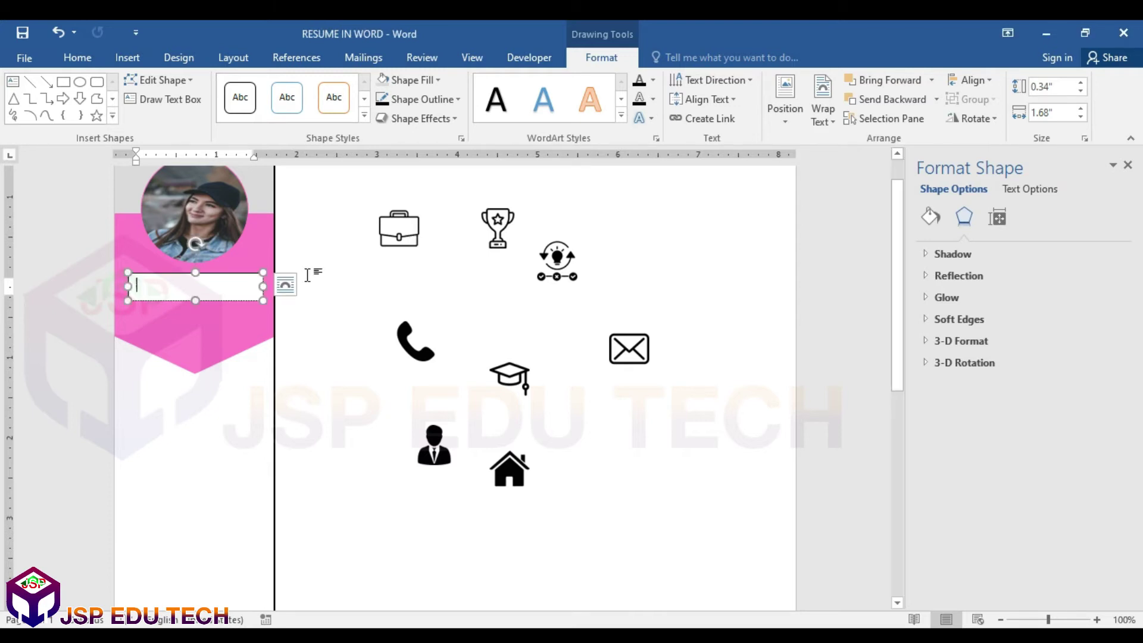
{"action": "type", "text": "Jane Doe"}
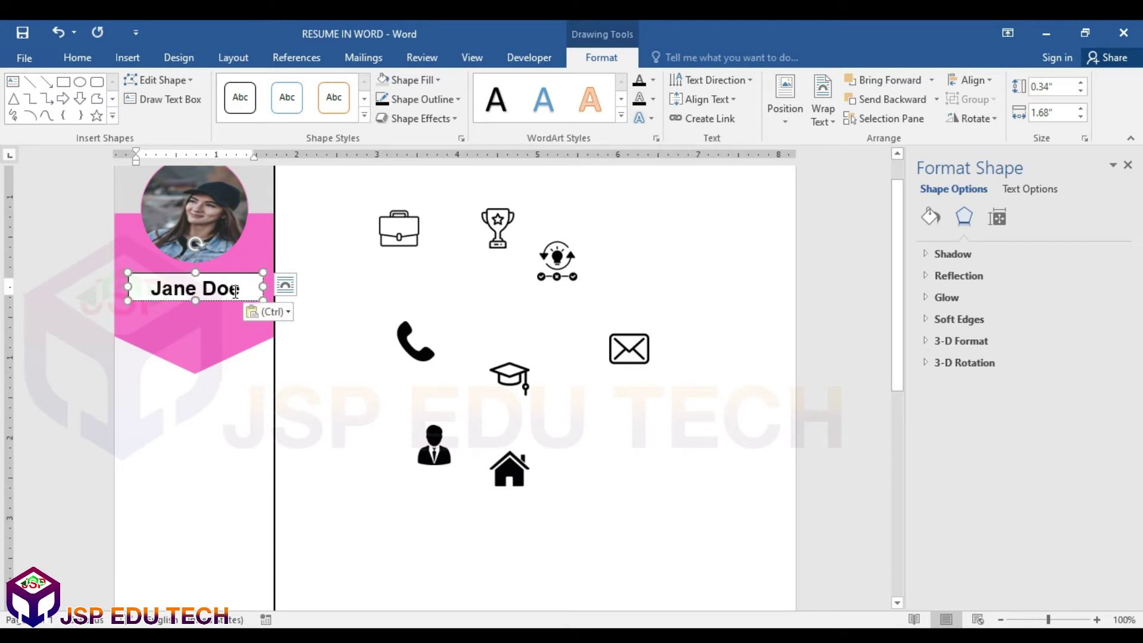
{"action": "key", "text": "Escape"}
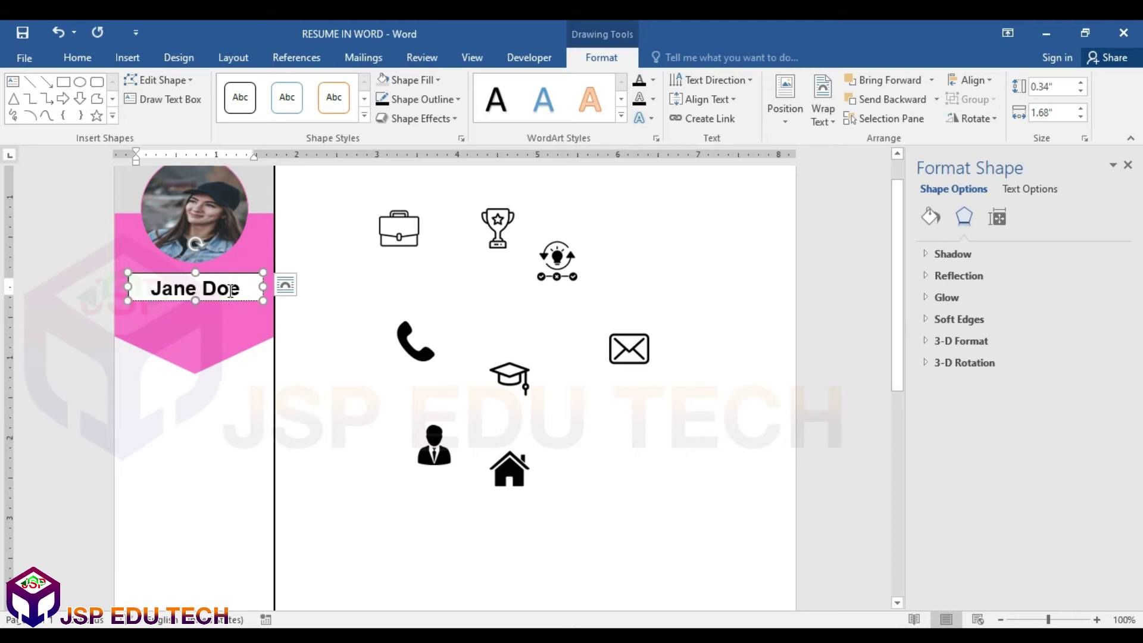
Remove the fill and the outline from the name text box.
{"action": "left_click", "coordinate": [439, 80]}
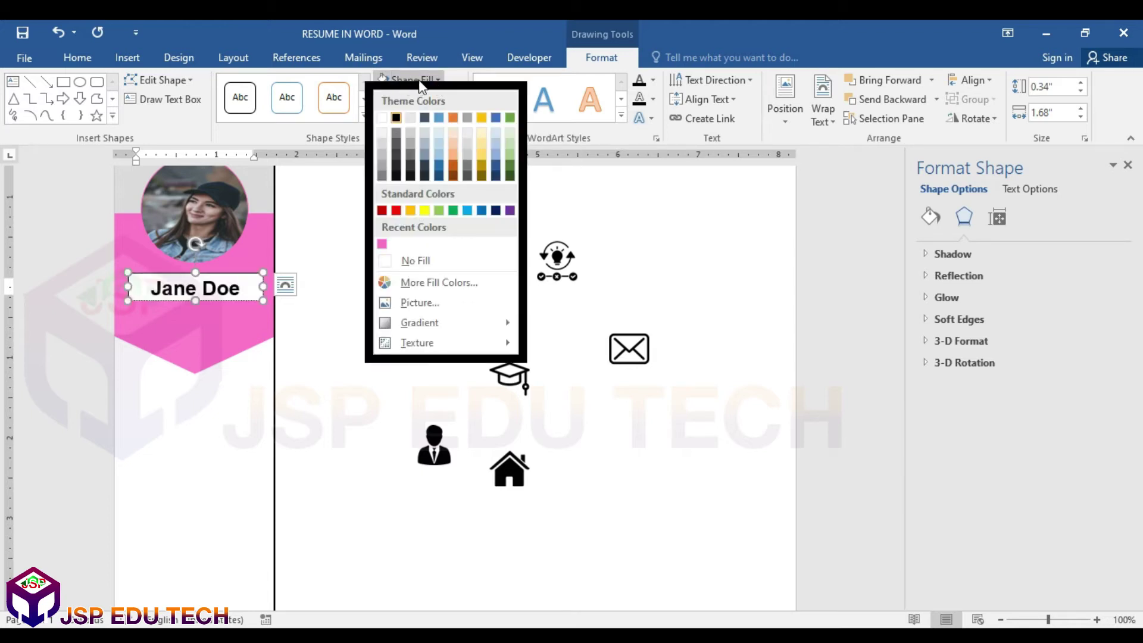
{"action": "left_click", "coordinate": [412, 262]}
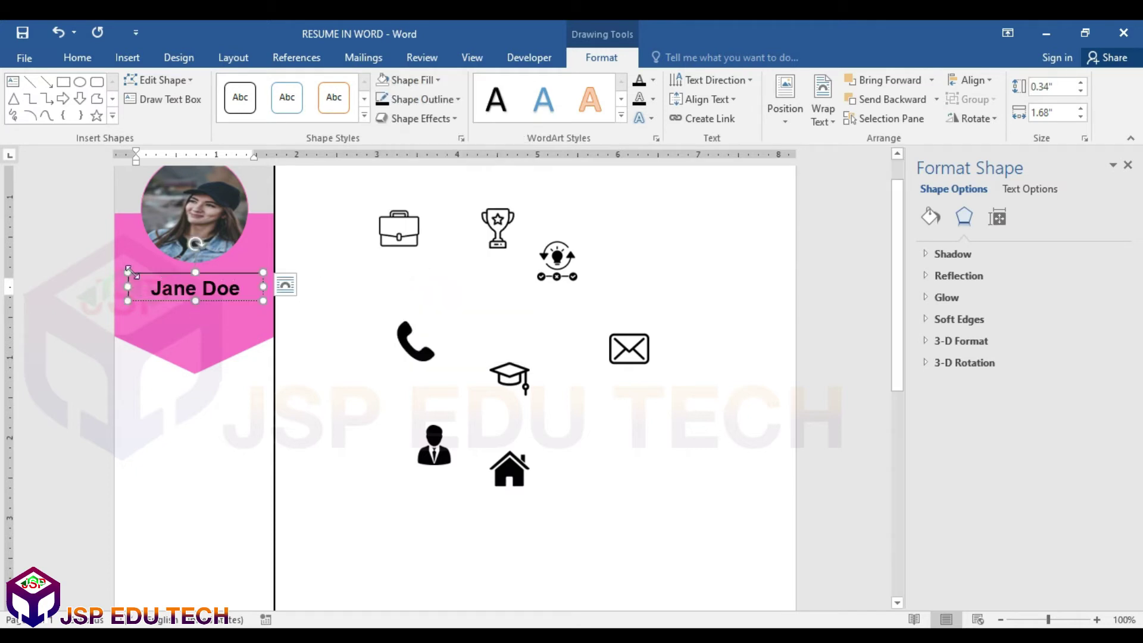
{"action": "left_click", "coordinate": [459, 99]}
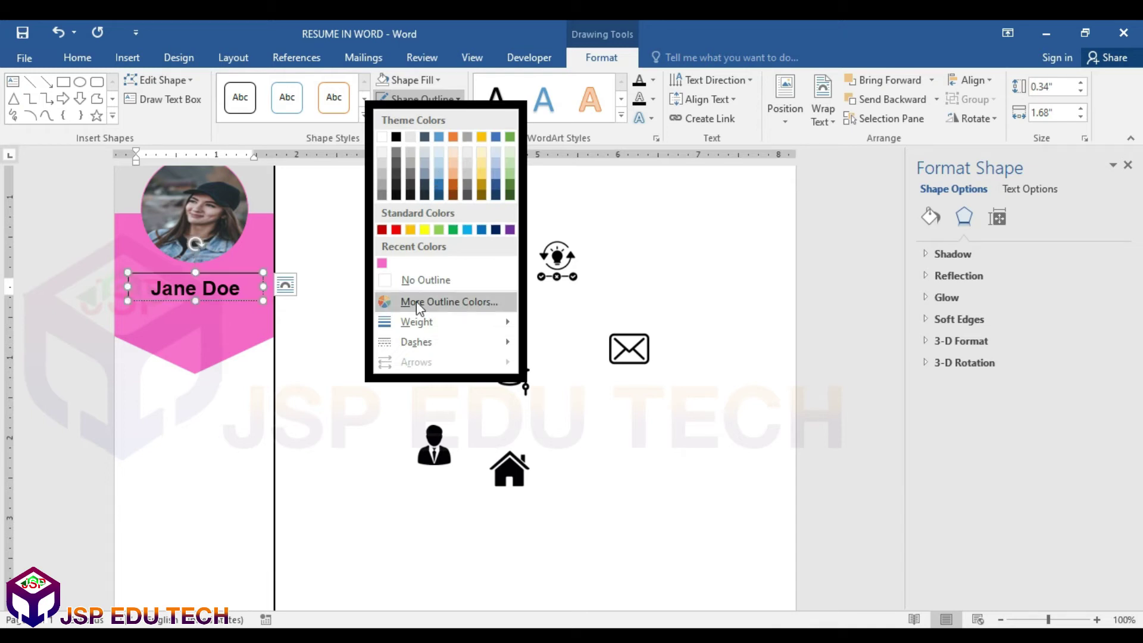
{"action": "left_click", "coordinate": [410, 285]}
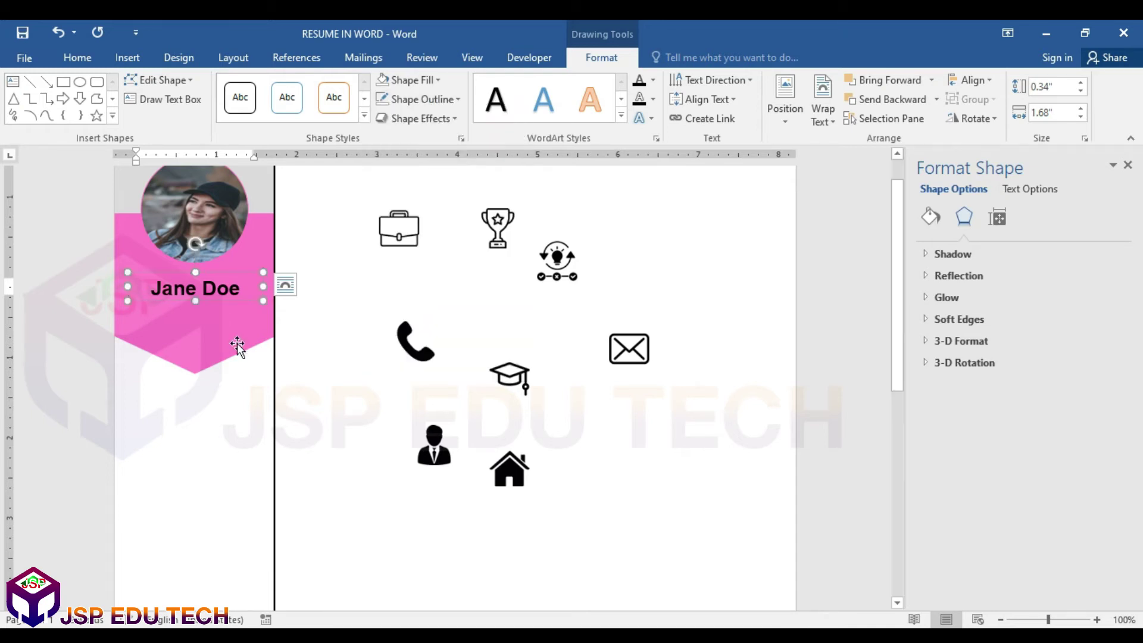
{"action": "left_click", "coordinate": [178, 411]}
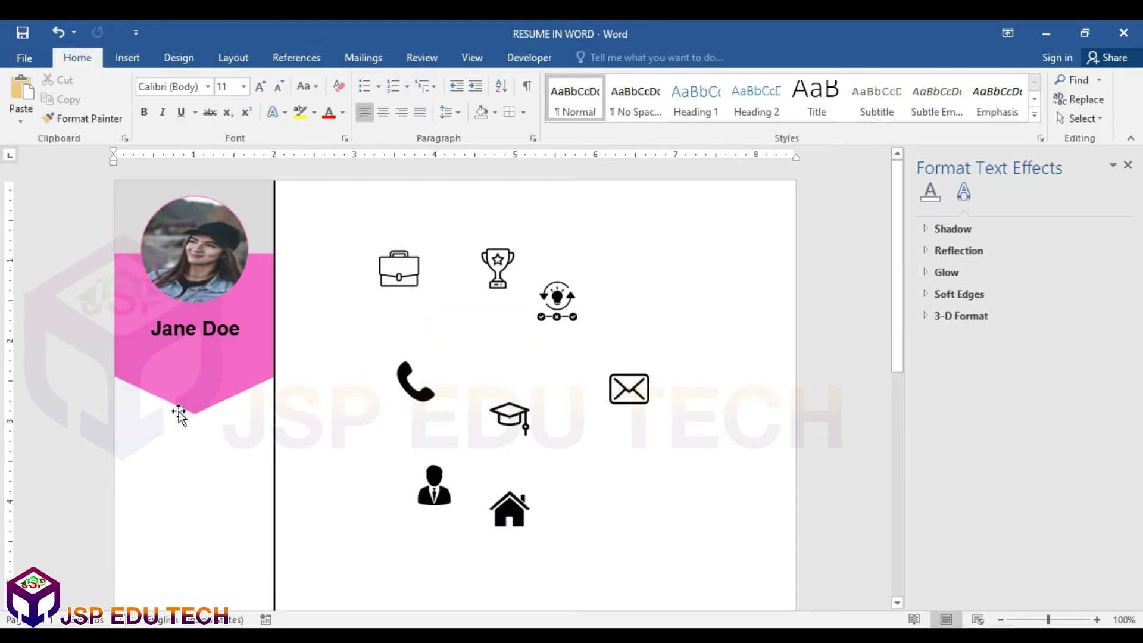
Lower the name text box within the pink shape and enlarge the circular photo above it to about 1.54 inches, centred in the column.
{"action": "left_click", "coordinate": [194, 334]}
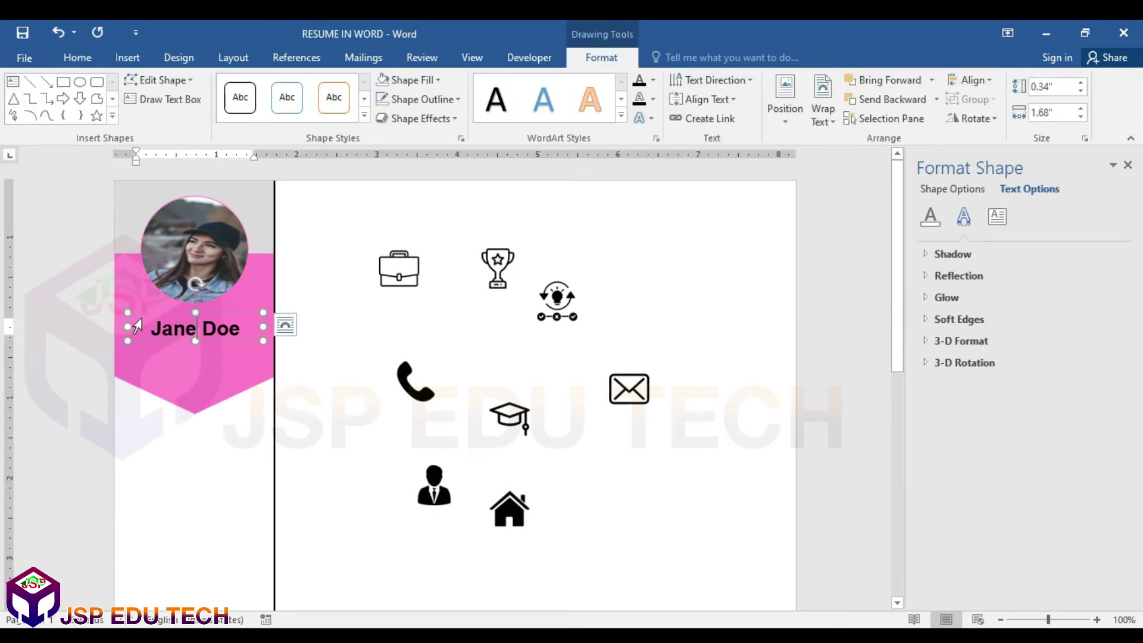
{"action": "left_click_drag", "start_coordinate": [146, 311], "coordinate": [148, 331]}
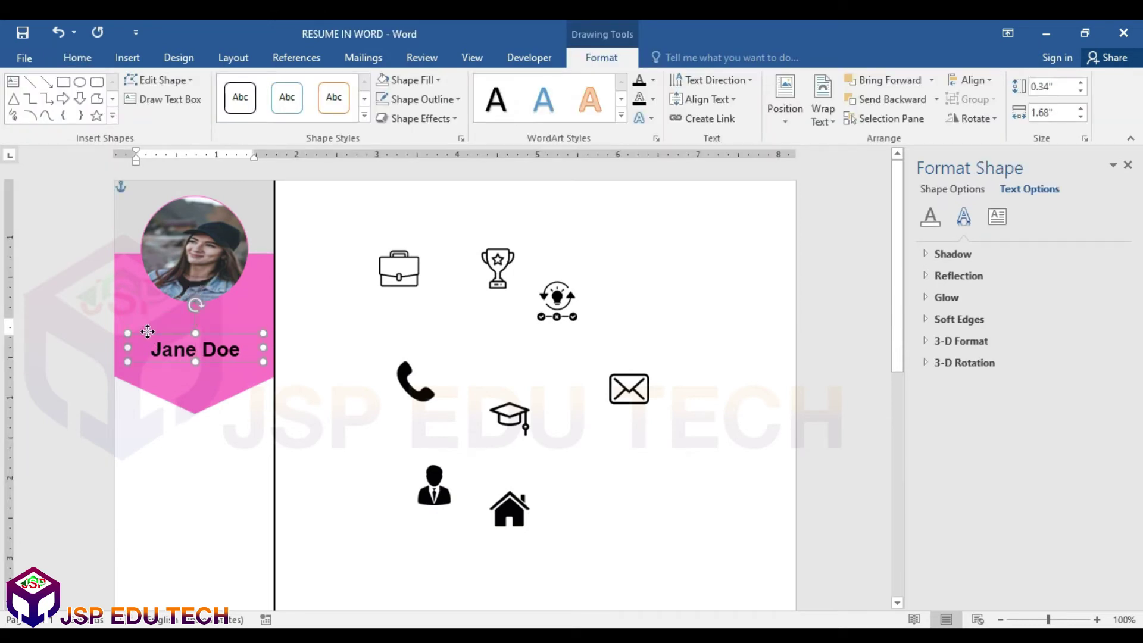
{"action": "left_click", "coordinate": [190, 272]}
{"action": "left_click_drag", "start_coordinate": [190, 272], "coordinate": [190, 283]}
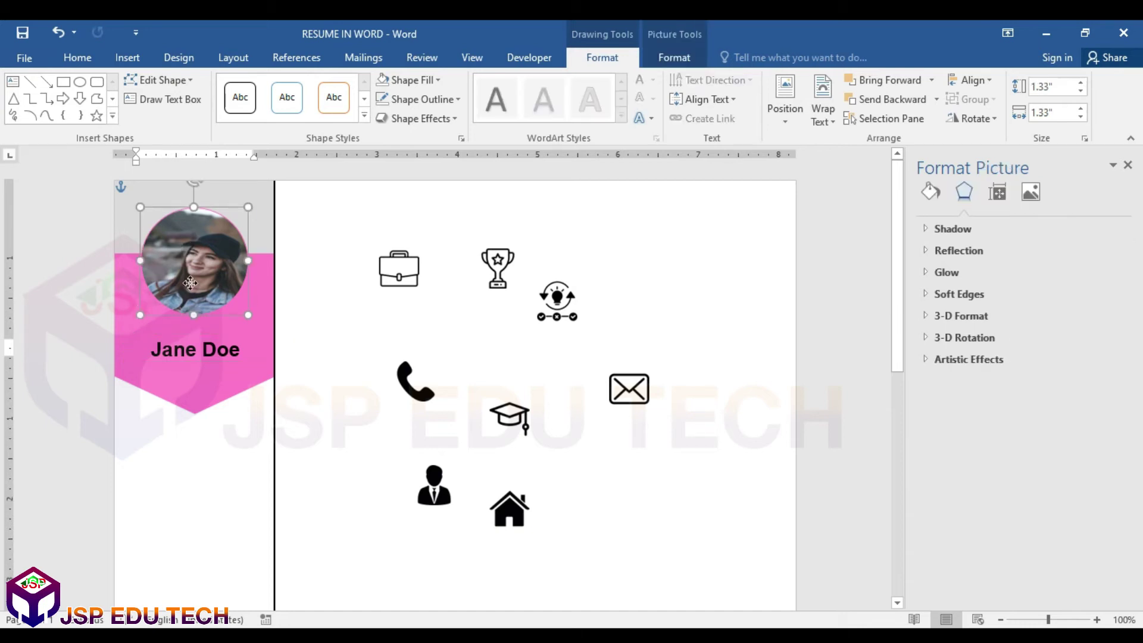
{"action": "left_click_drag", "start_coordinate": [252, 209], "coordinate": [265, 197]}
{"action": "left_click_drag", "start_coordinate": [220, 260], "coordinate": [213, 261]}
Move the man-in-suit icon into the left column, just below the tip of the pink shape.
{"action": "scroll", "coordinate": [196, 390], "scroll_direction": "down", "scroll_amount": 3}
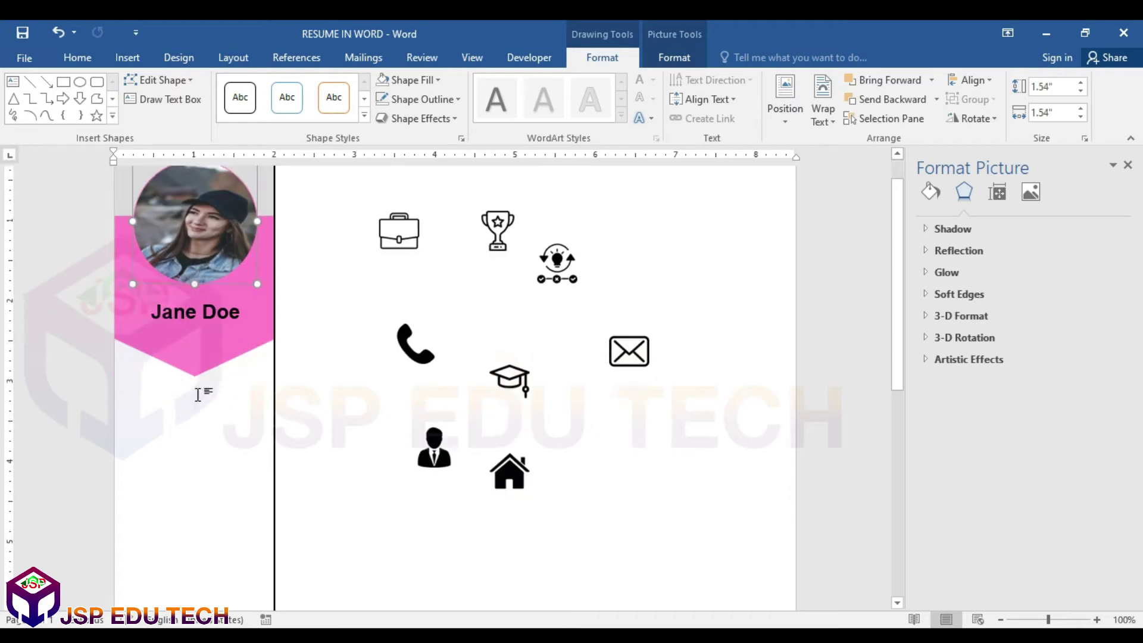
{"action": "scroll", "coordinate": [159, 413], "scroll_direction": "up", "scroll_amount": 2}
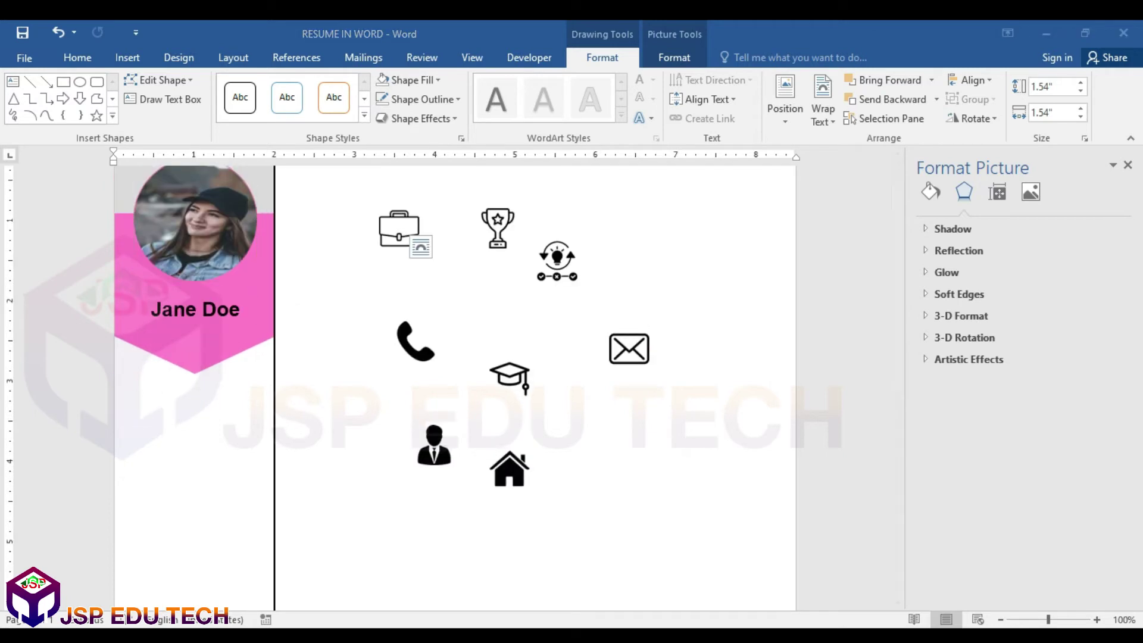
{"action": "left_click_drag", "start_coordinate": [431, 457], "coordinate": [139, 426]}
Duplicate the name text box, place the copy beside the man-in-suit icon and replace its text with "About me".
{"action": "left_click", "coordinate": [166, 308]}
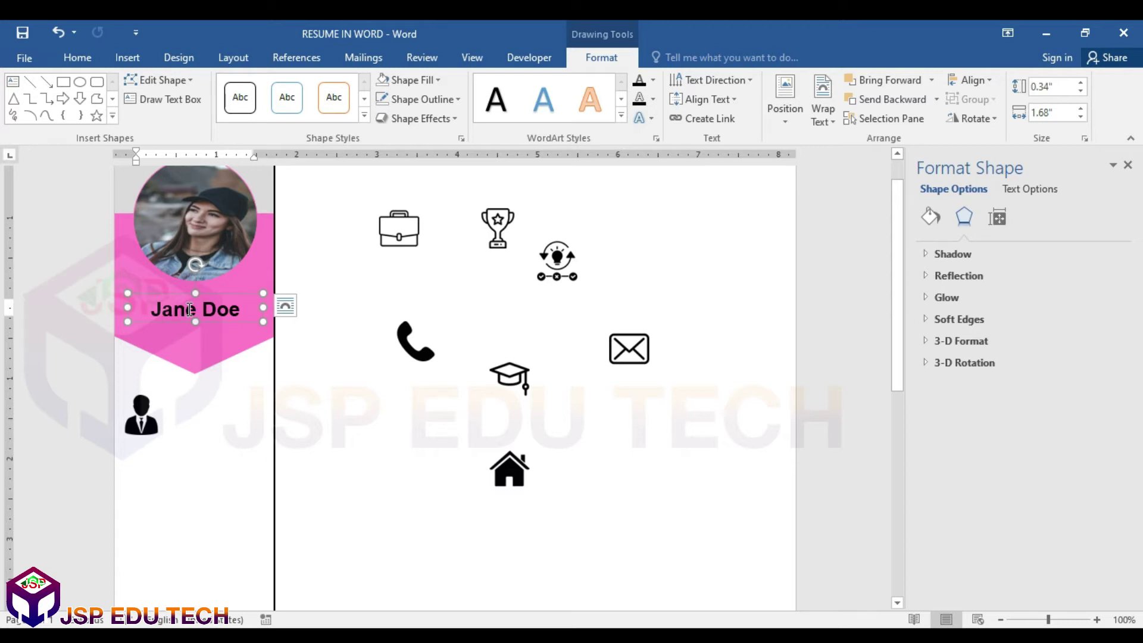
{"action": "key", "text": "ctrl+v"}
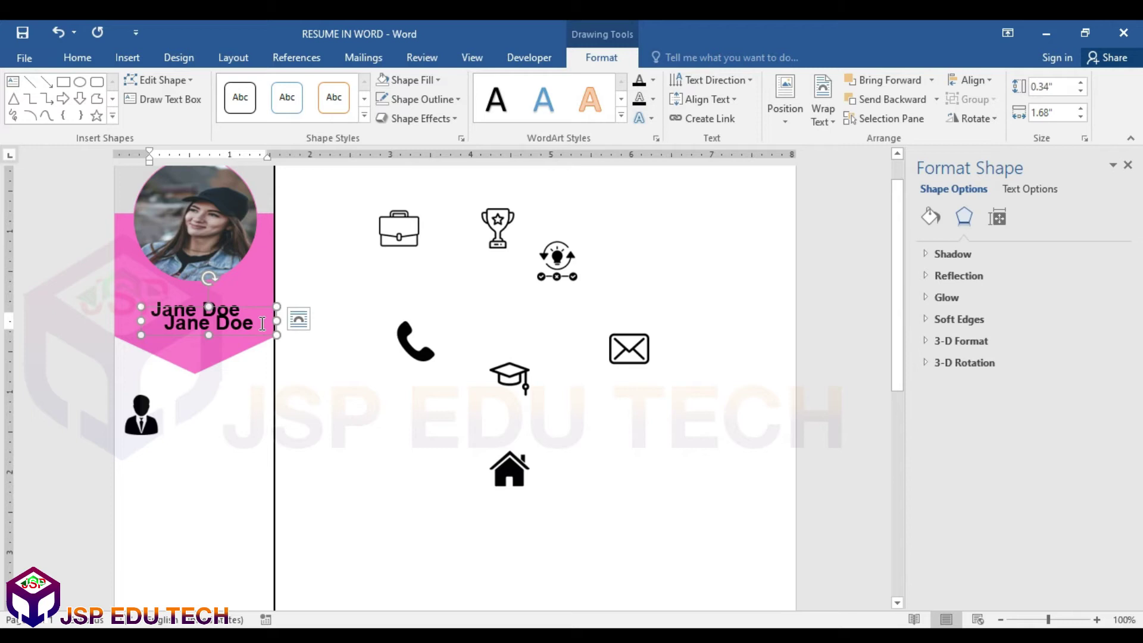
{"action": "left_click_drag", "start_coordinate": [245, 313], "coordinate": [222, 406]}
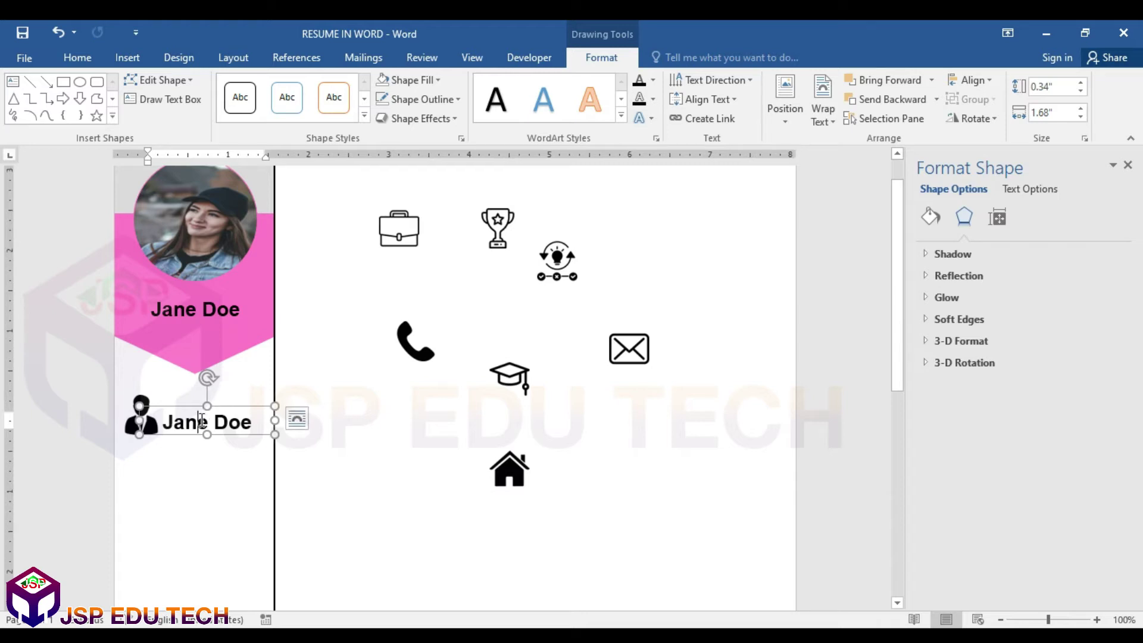
{"action": "triple_click", "coordinate": [202, 420]}
{"action": "type", "text": "A"}
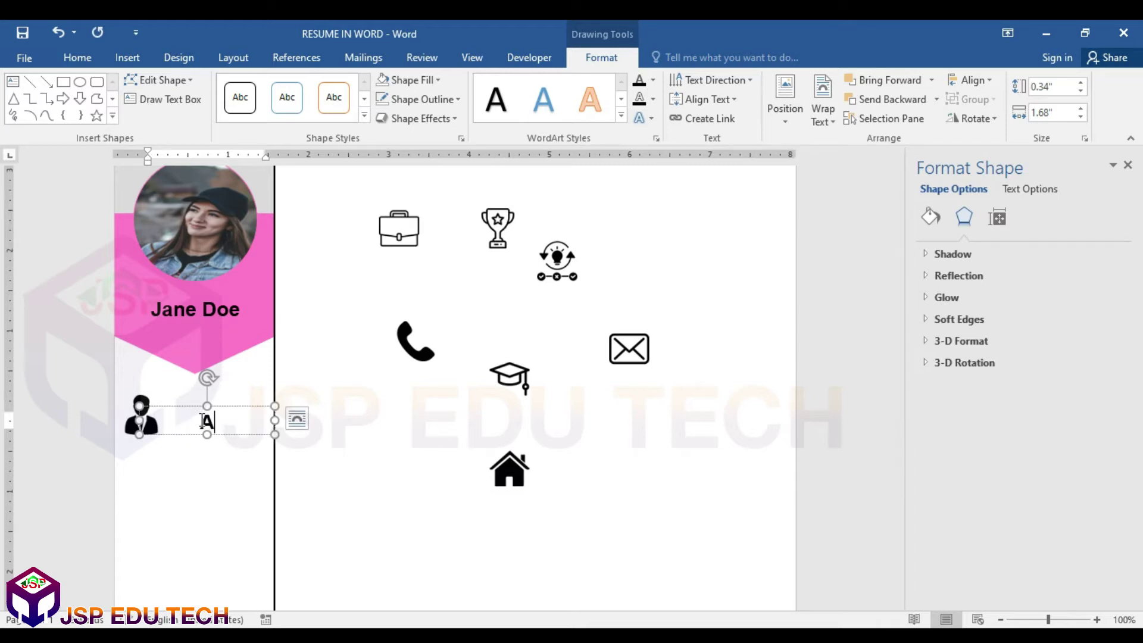
{"action": "type", "text": "bout "}
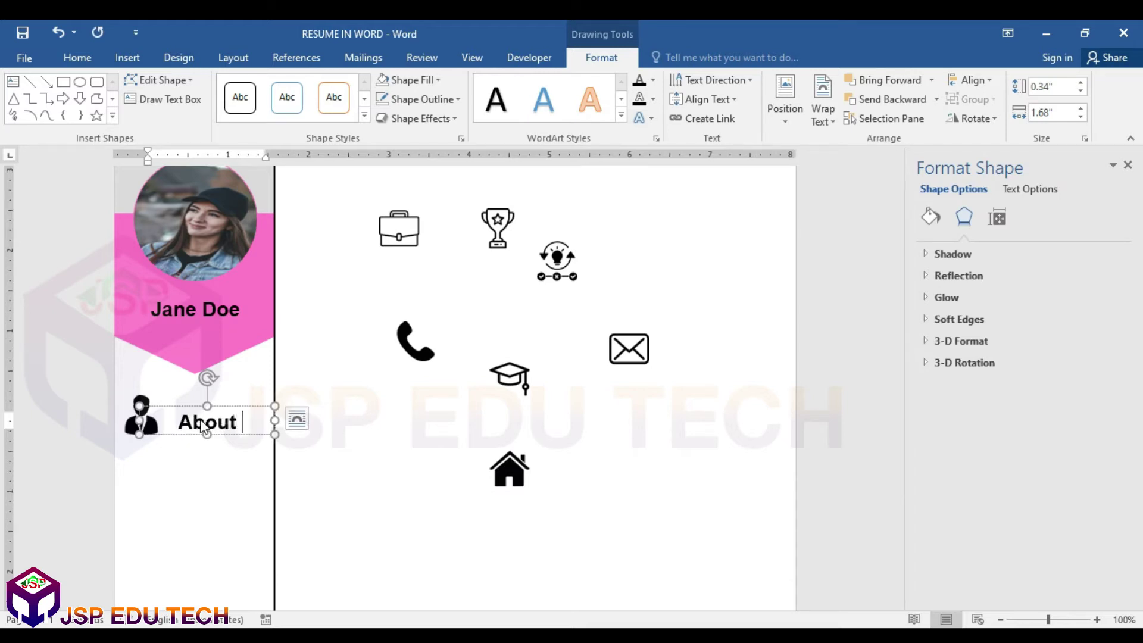
{"action": "type", "text": "us"}
{"action": "key", "text": "BackSpace"}
{"action": "key", "text": "BackSpace"}
{"action": "type", "text": "me"}
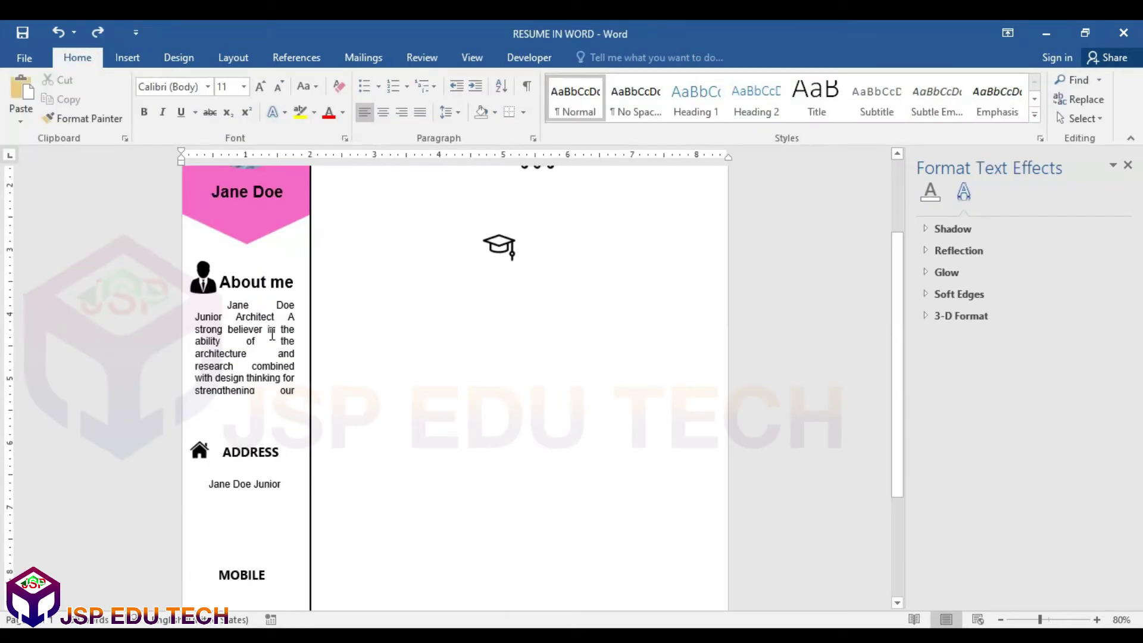
Resize the man-in-suit icon beside the About me heading to 0.3 inches.
{"action": "scroll", "coordinate": [302, 331], "scroll_direction": "down", "scroll_amount": 3}
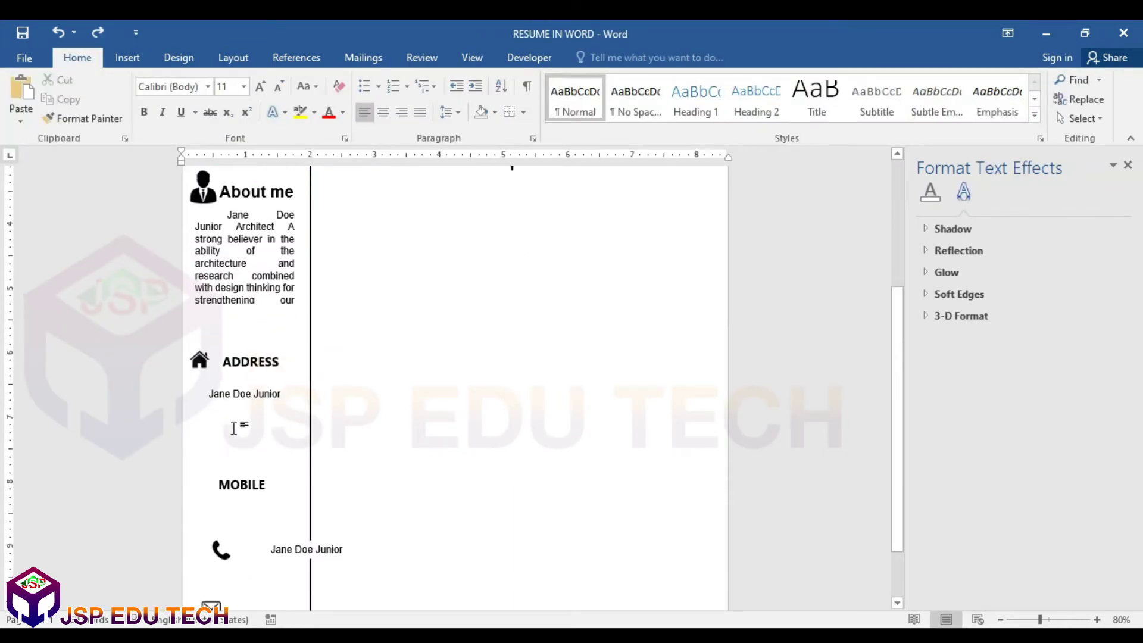
{"action": "scroll", "coordinate": [234, 426], "scroll_direction": "up", "scroll_amount": 2}
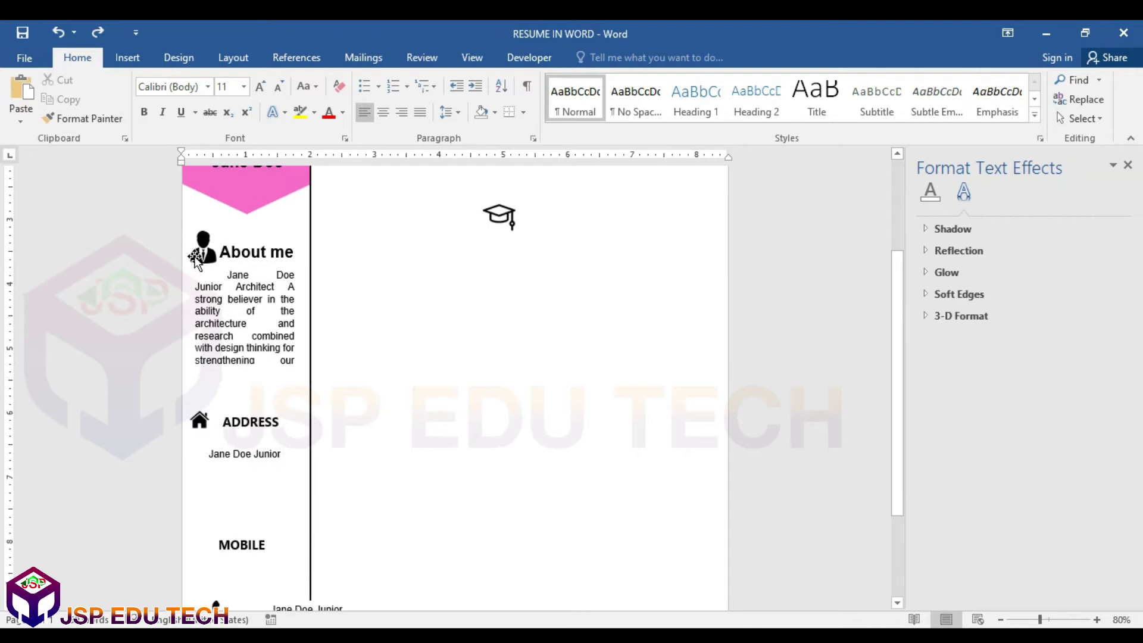
{"action": "scroll", "coordinate": [200, 410], "scroll_direction": "down", "scroll_amount": 3}
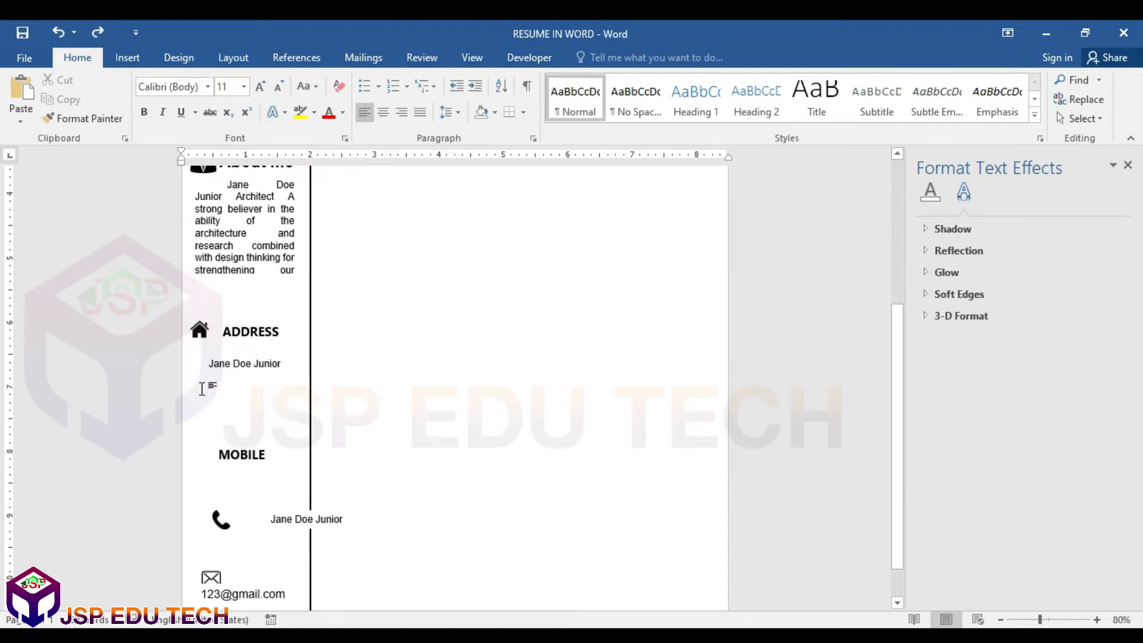
{"action": "scroll", "coordinate": [198, 332], "scroll_direction": "up", "scroll_amount": 2}
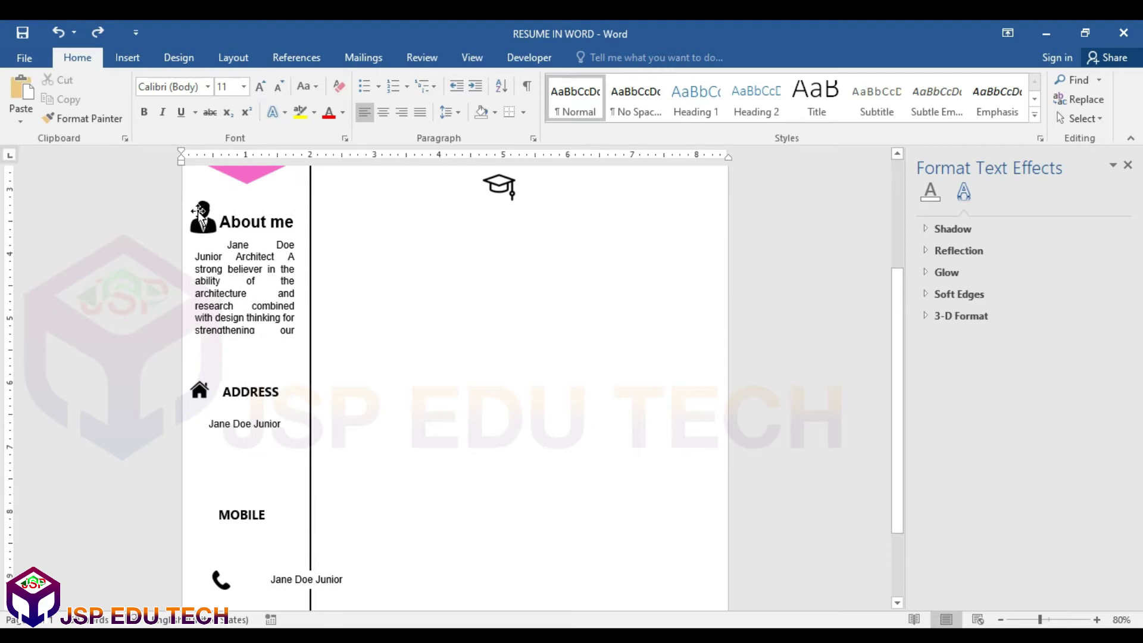
{"action": "left_click", "coordinate": [200, 210]}
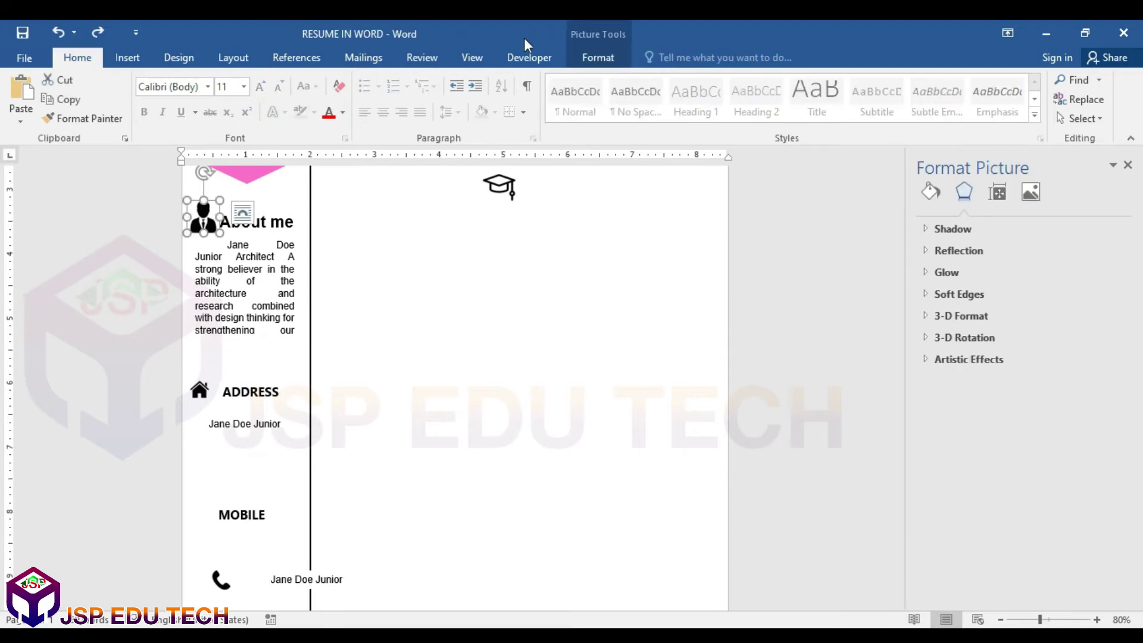
{"action": "left_click", "coordinate": [602, 58]}
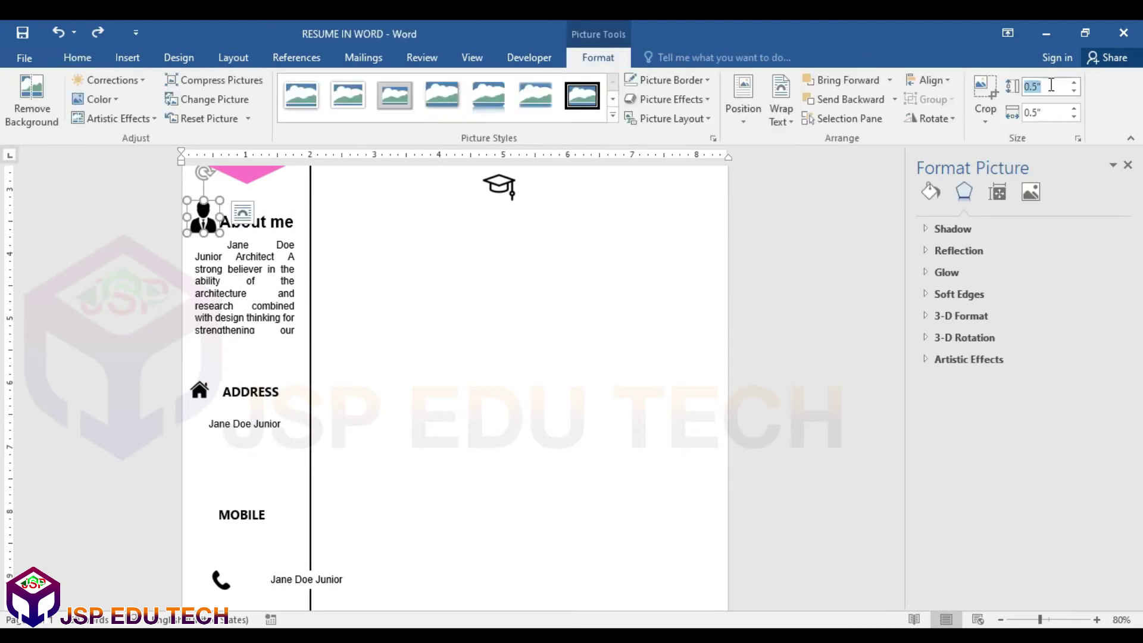
{"action": "key", "text": "Return"}
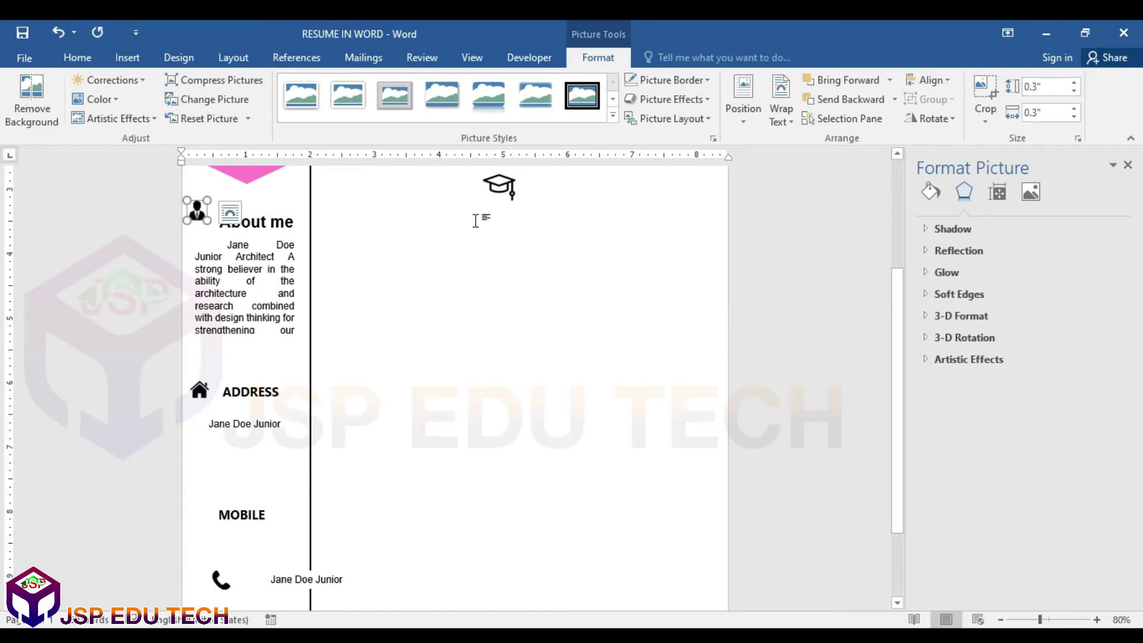
Nudge the man-in-suit icon down so it lines up with the About me heading.
{"action": "key", "text": "Down"}
{"action": "key", "text": "Down"}
{"action": "key", "text": "Down"}
{"action": "key", "text": "Down"}
{"action": "key", "text": "Down"}
{"action": "key", "text": "Down"}
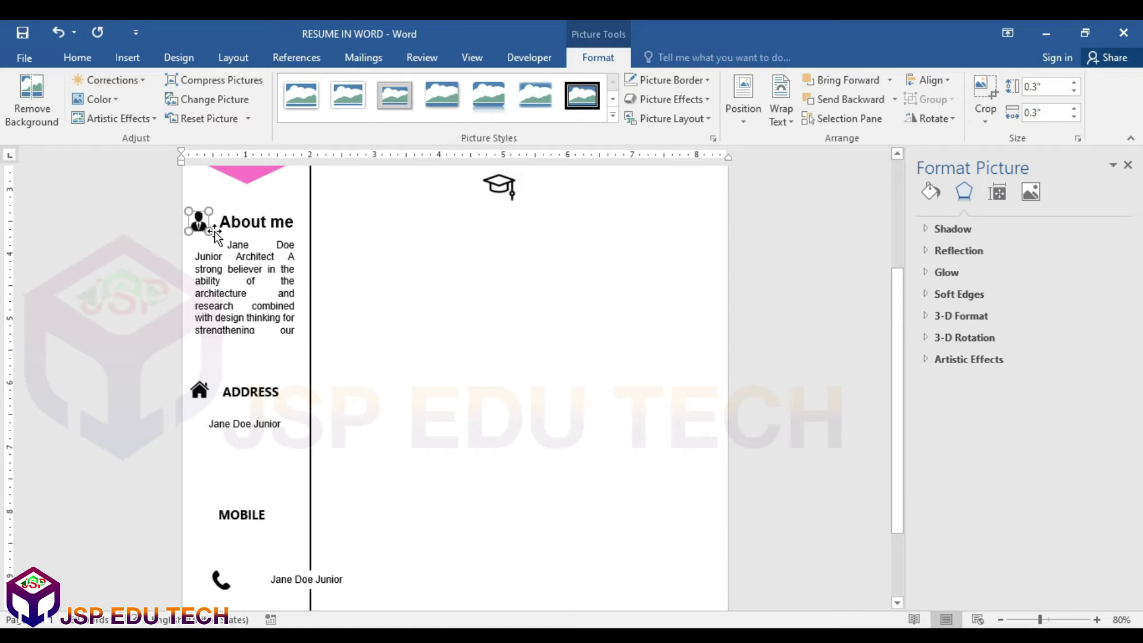
{"action": "scroll", "coordinate": [223, 232], "scroll_direction": "down", "scroll_amount": 3}
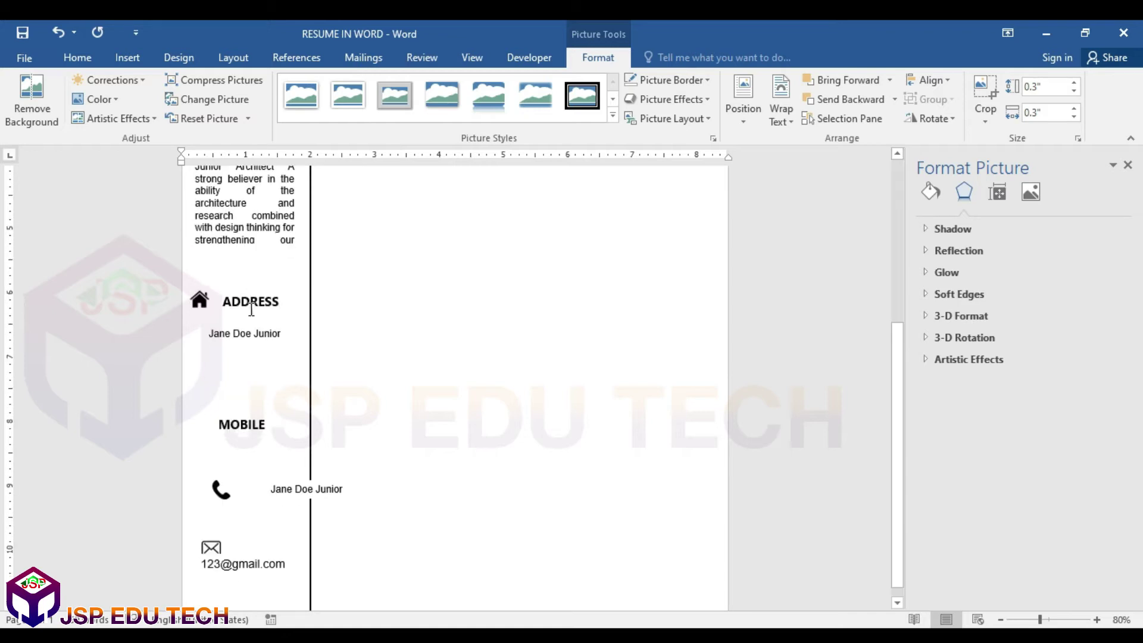
{"action": "scroll", "coordinate": [232, 539], "scroll_direction": "up", "scroll_amount": 4}
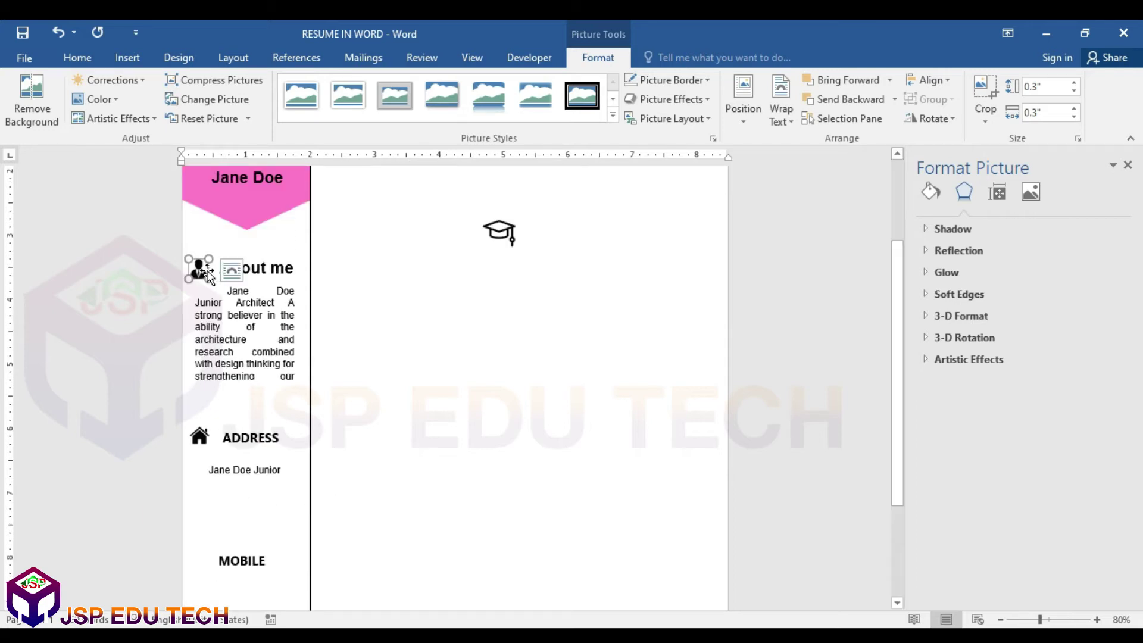
{"action": "left_click", "coordinate": [199, 438]}
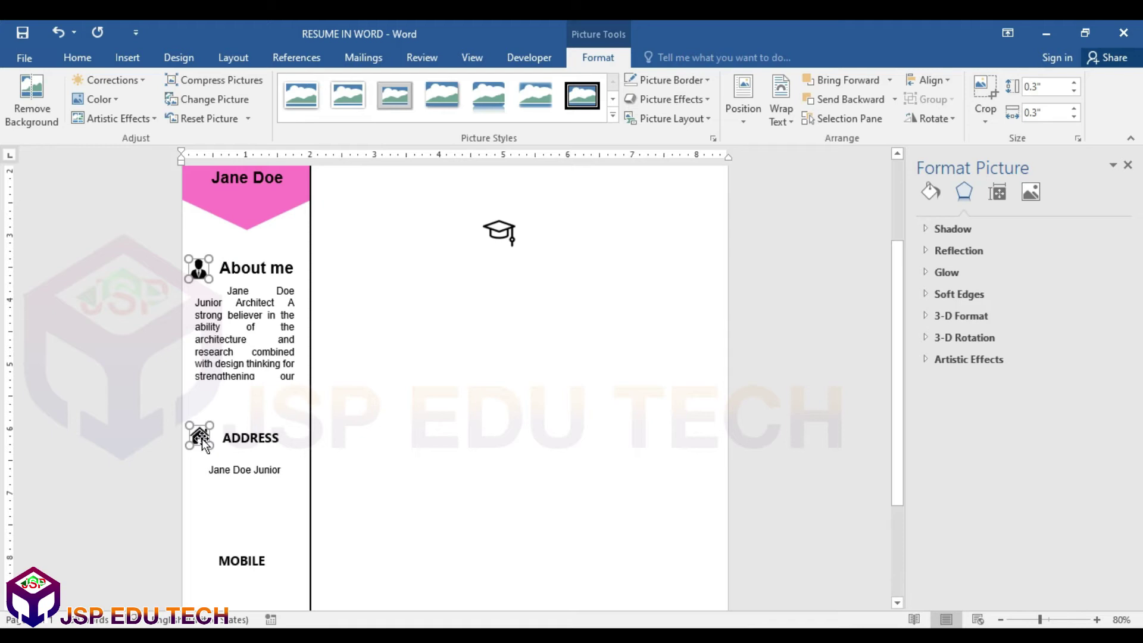
{"action": "scroll", "coordinate": [235, 384], "scroll_direction": "down", "scroll_amount": 1}
{"action": "scroll", "coordinate": [236, 383], "scroll_direction": "down", "scroll_amount": 2}
{"action": "left_click", "coordinate": [240, 429]}
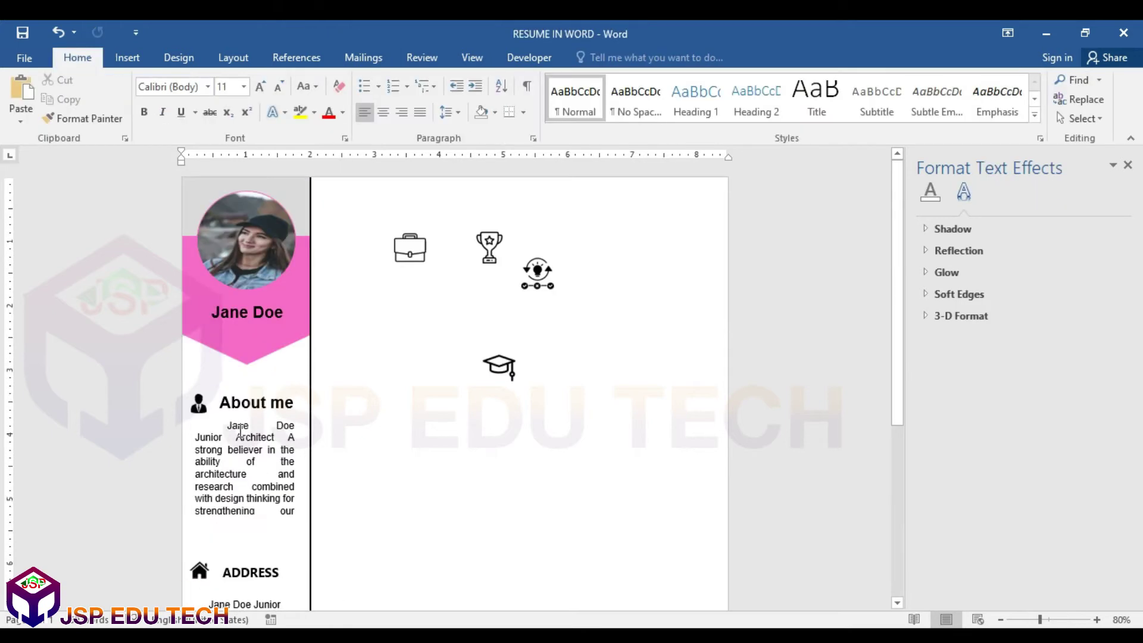
Move the envelope icon toward the column's left edge and left-align it with the phone, house and man-in-suit icons.
{"action": "left_click", "coordinate": [201, 410]}
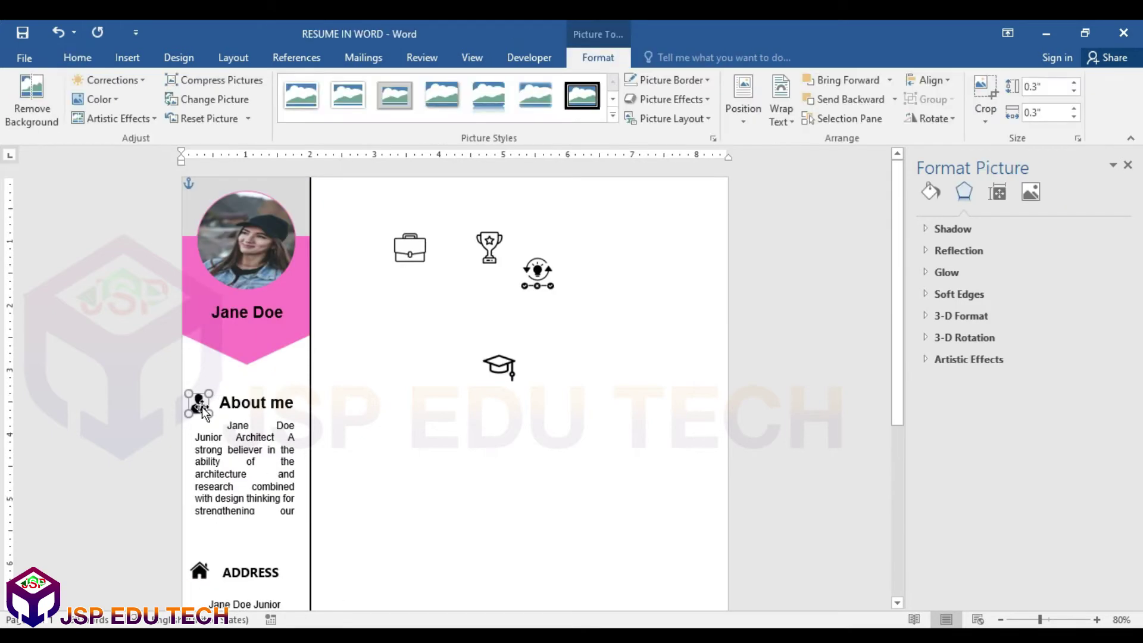
{"action": "scroll", "coordinate": [223, 416], "scroll_direction": "down", "scroll_amount": 5}
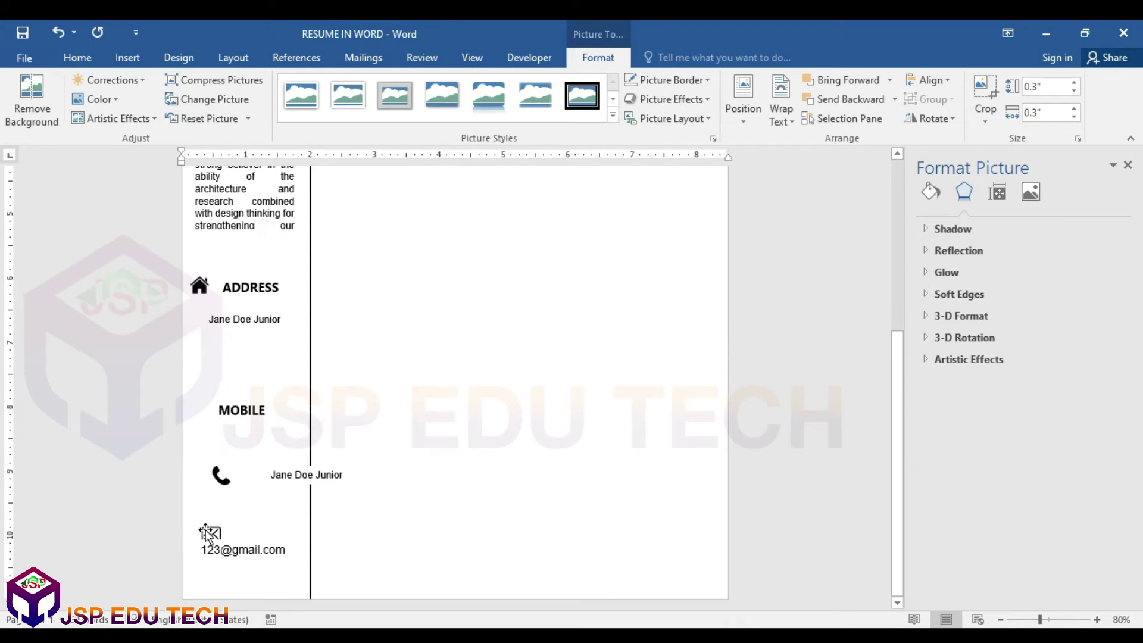
{"action": "left_click_drag", "start_coordinate": [209, 535], "coordinate": [200, 541]}
{"action": "left_click", "coordinate": [227, 484], "text": "ctrl"}
{"action": "left_click", "coordinate": [203, 291], "text": "ctrl"}
{"action": "scroll", "coordinate": [202, 291], "scroll_direction": "up", "scroll_amount": 3}
{"action": "left_click", "coordinate": [197, 208], "text": "ctrl"}
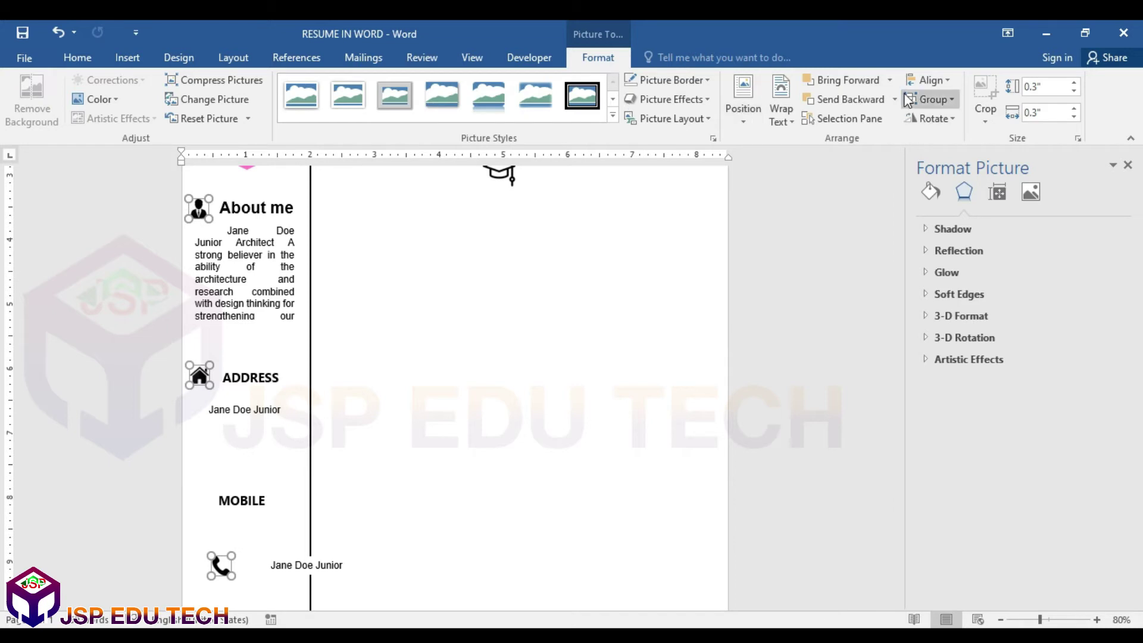
{"action": "left_click", "coordinate": [930, 80]}
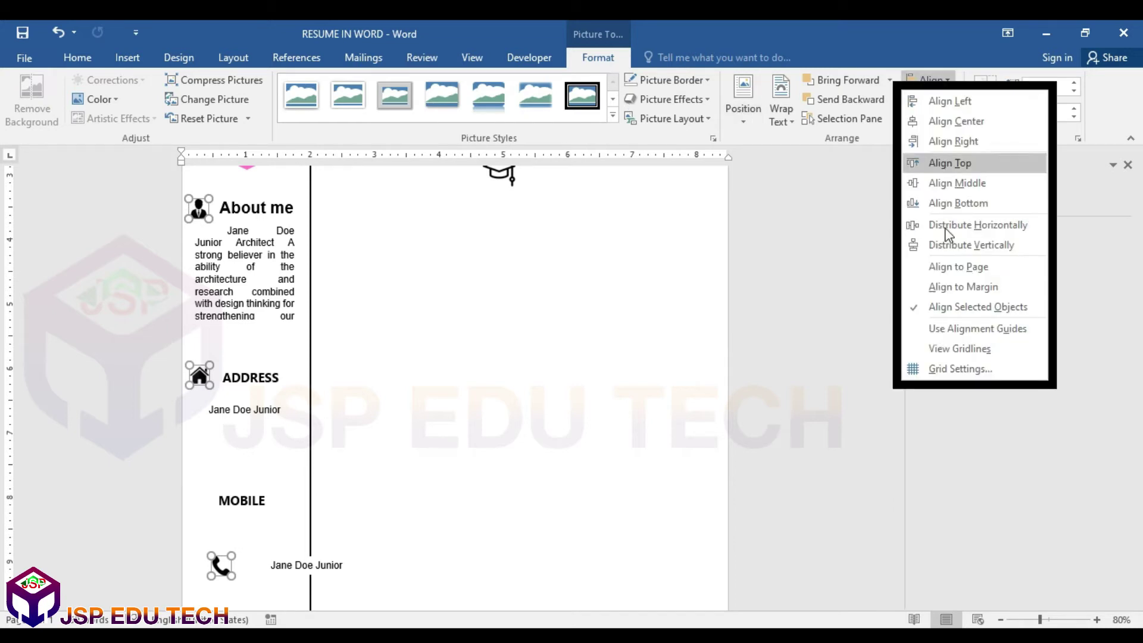
{"action": "left_click", "coordinate": [949, 101]}
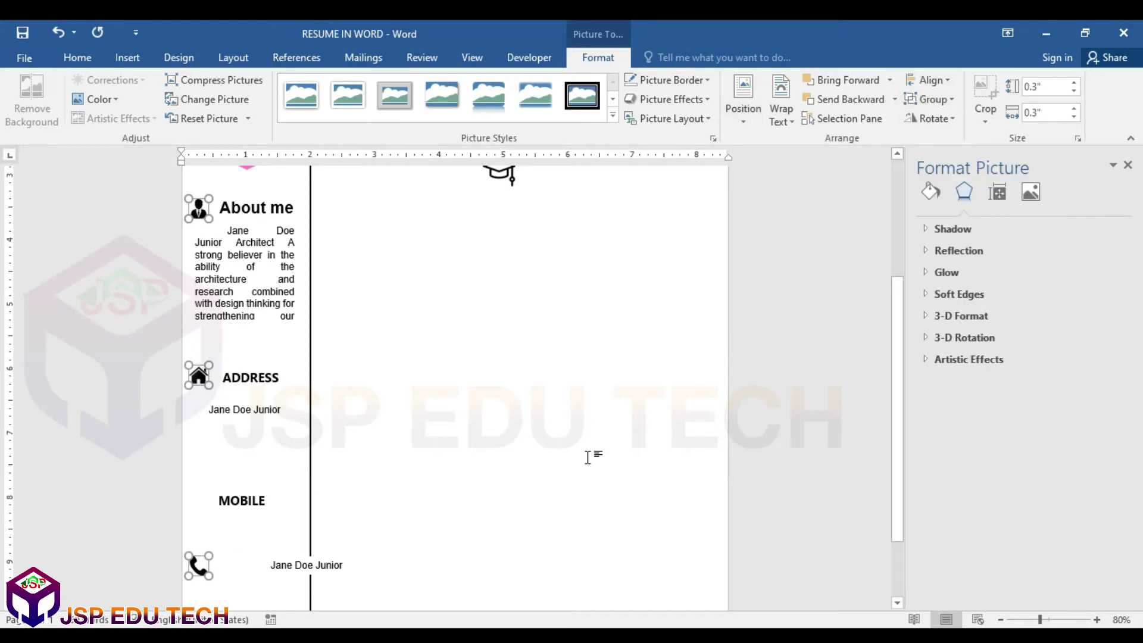
Distribute the four selected left-column icons evenly in the vertical direction.
{"action": "scroll", "coordinate": [352, 364], "scroll_direction": "down", "scroll_amount": 3}
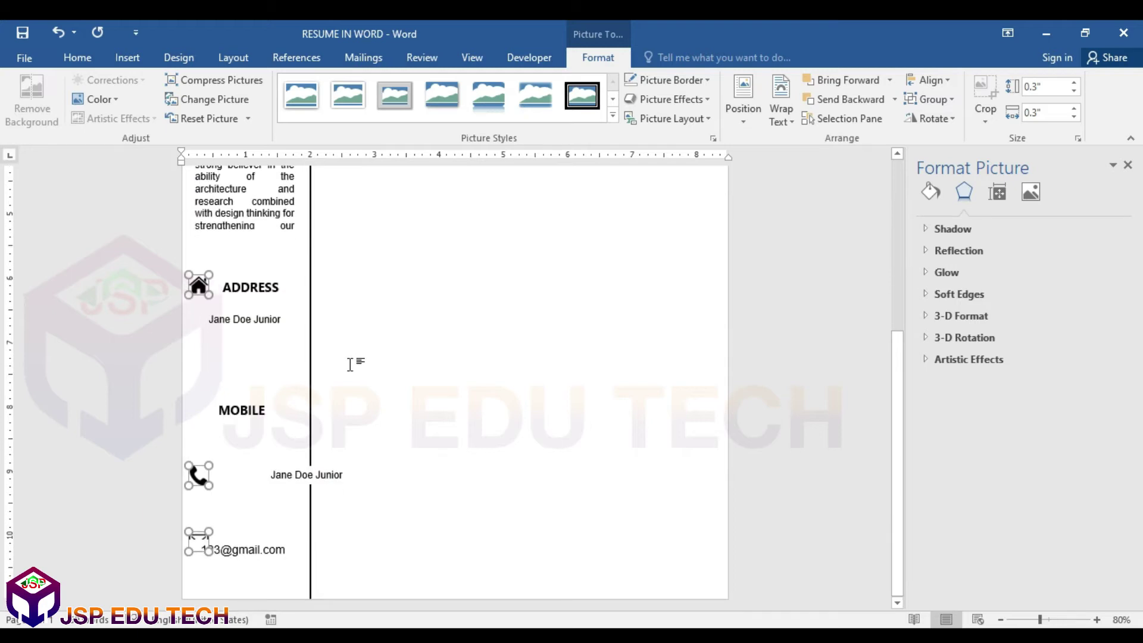
{"action": "scroll", "coordinate": [352, 364], "scroll_direction": "up", "scroll_amount": 7}
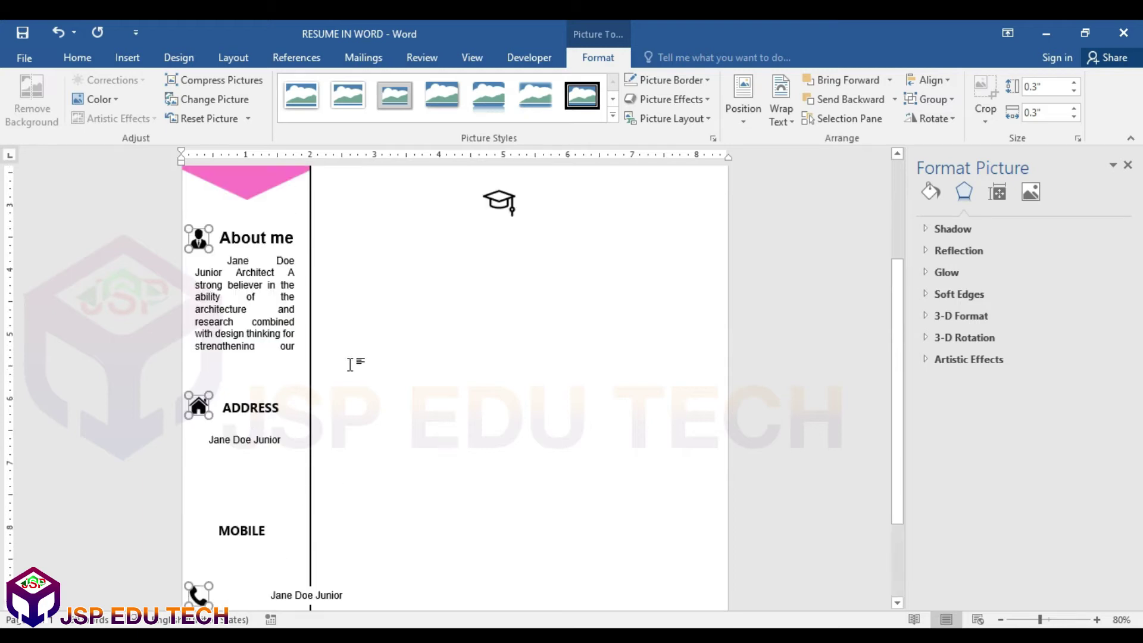
{"action": "left_click", "coordinate": [943, 83]}
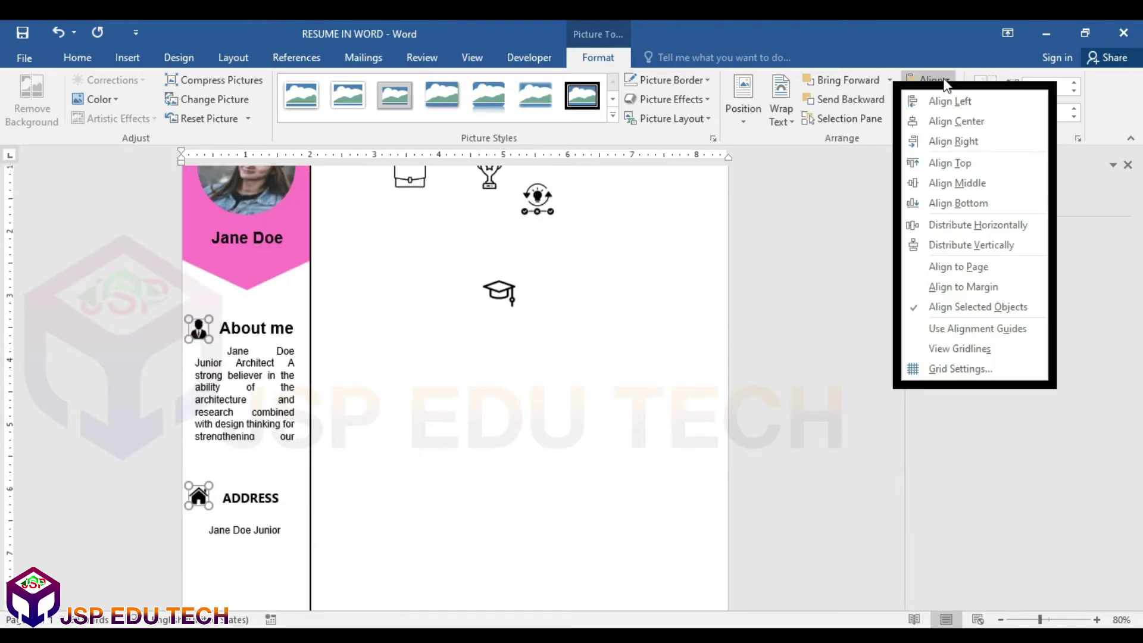
{"action": "left_click", "coordinate": [967, 245]}
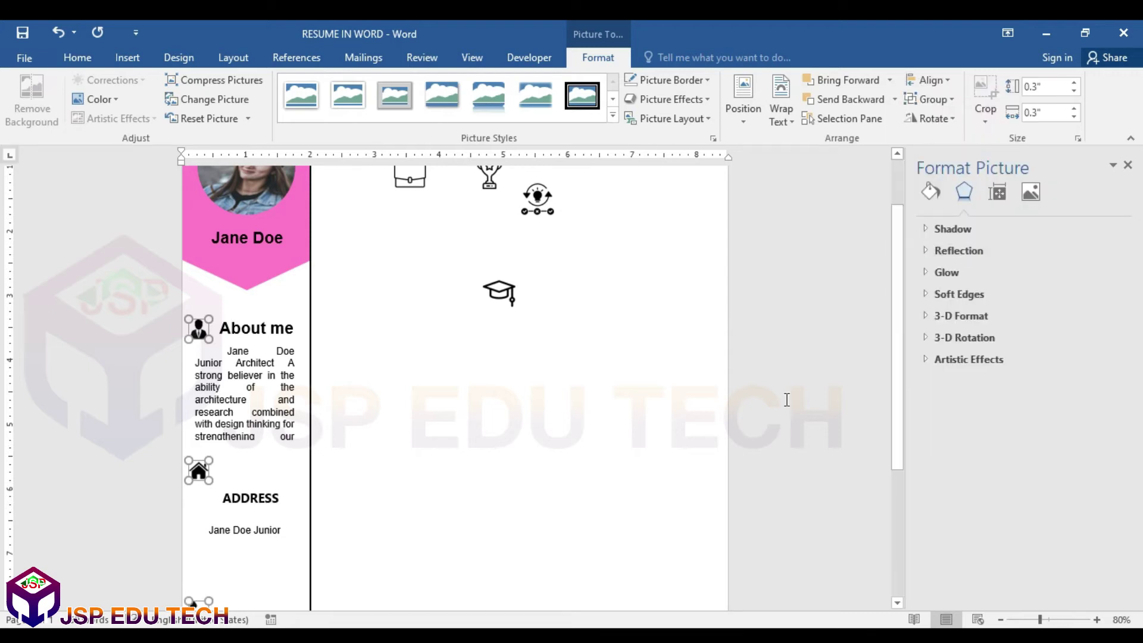
{"action": "scroll", "coordinate": [501, 454], "scroll_direction": "down", "scroll_amount": 3}
{"action": "scroll", "coordinate": [500, 455], "scroll_direction": "up", "scroll_amount": 3}
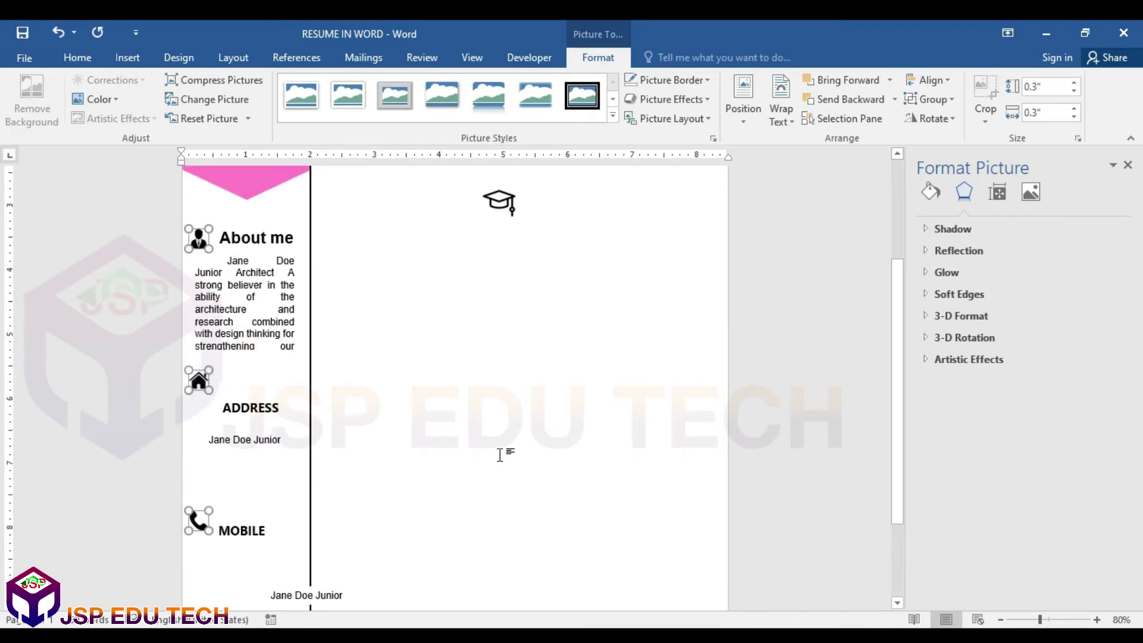
{"action": "scroll", "coordinate": [502, 452], "scroll_direction": "down", "scroll_amount": 2}
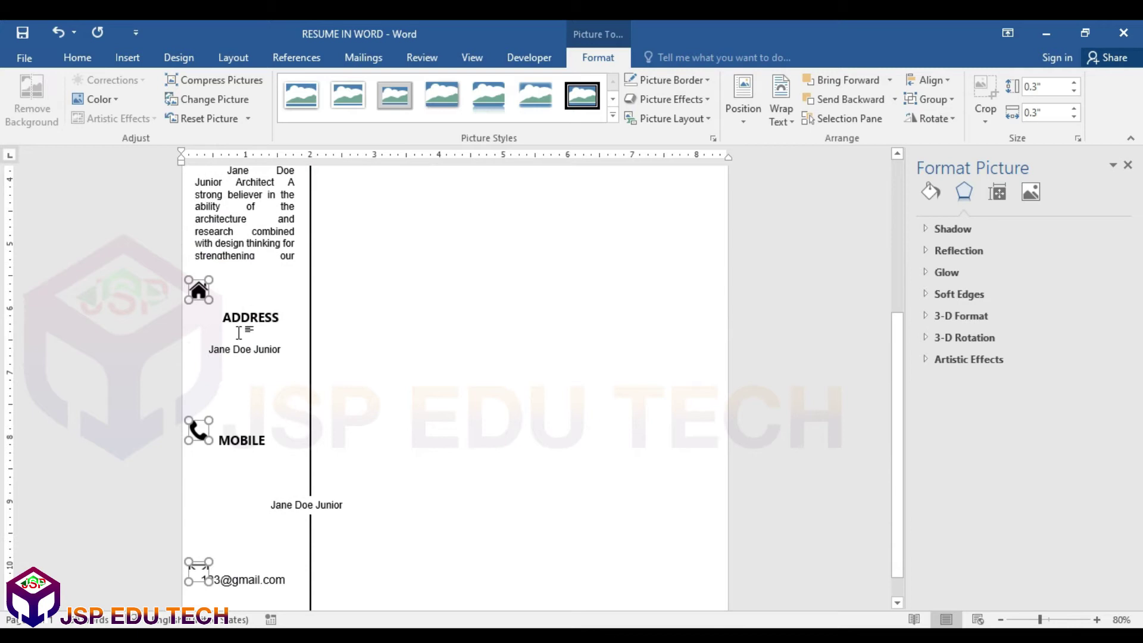
Move the ADDRESS heading level with the house icon and place its placeholder text directly beneath the heading.
{"action": "left_click", "coordinate": [255, 322]}
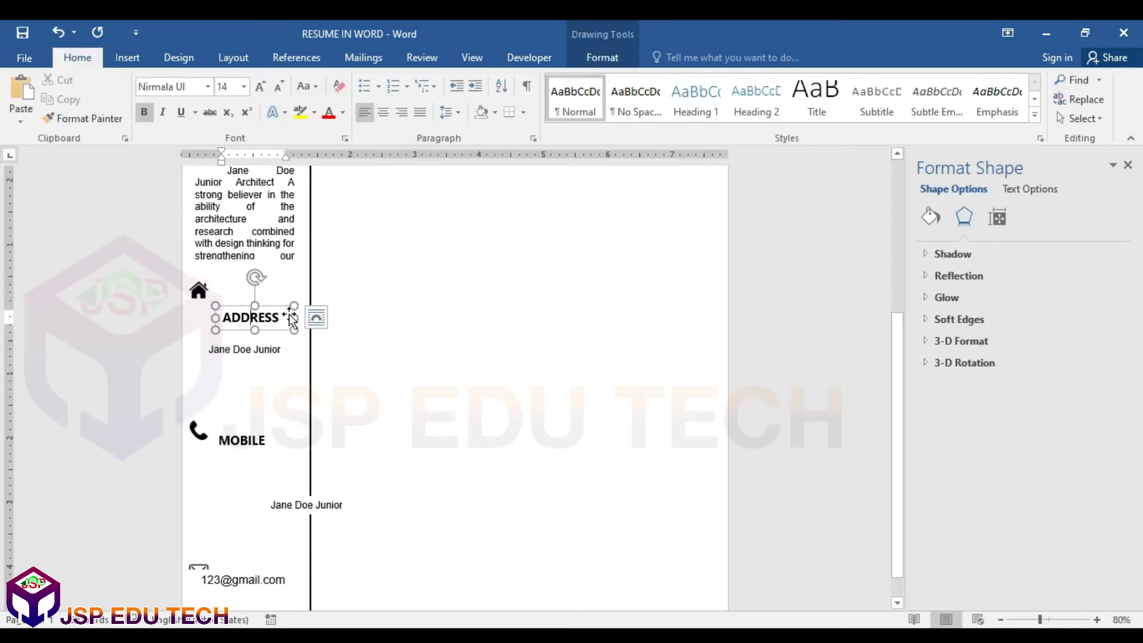
{"action": "left_click_drag", "start_coordinate": [284, 309], "coordinate": [282, 286]}
{"action": "left_click", "coordinate": [238, 350]}
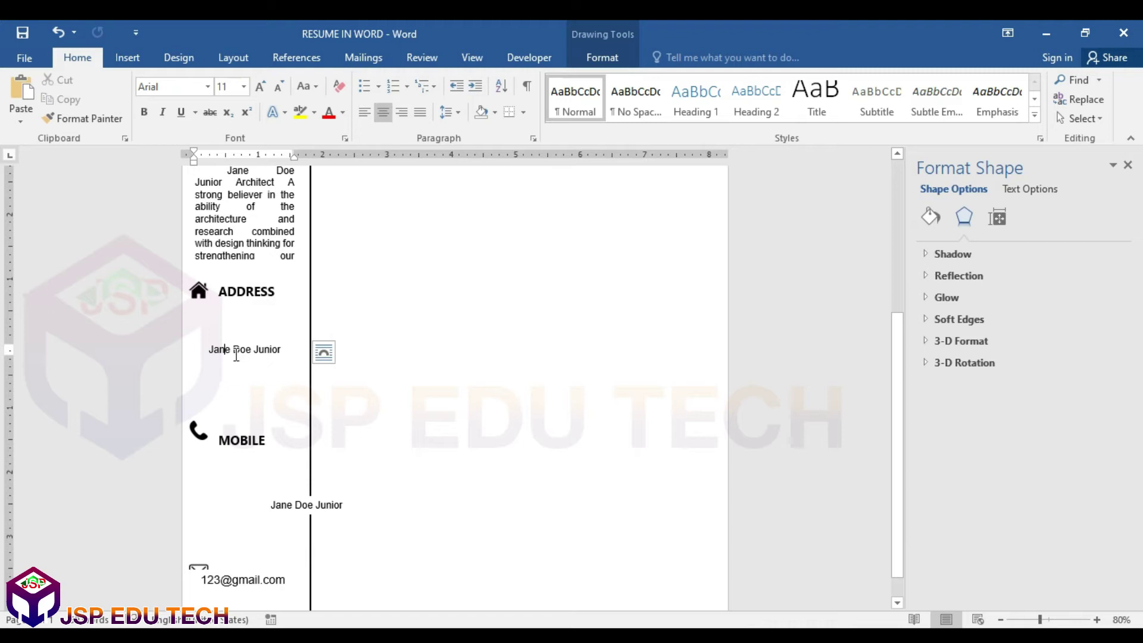
{"action": "left_click_drag", "start_coordinate": [219, 354], "coordinate": [218, 320]}
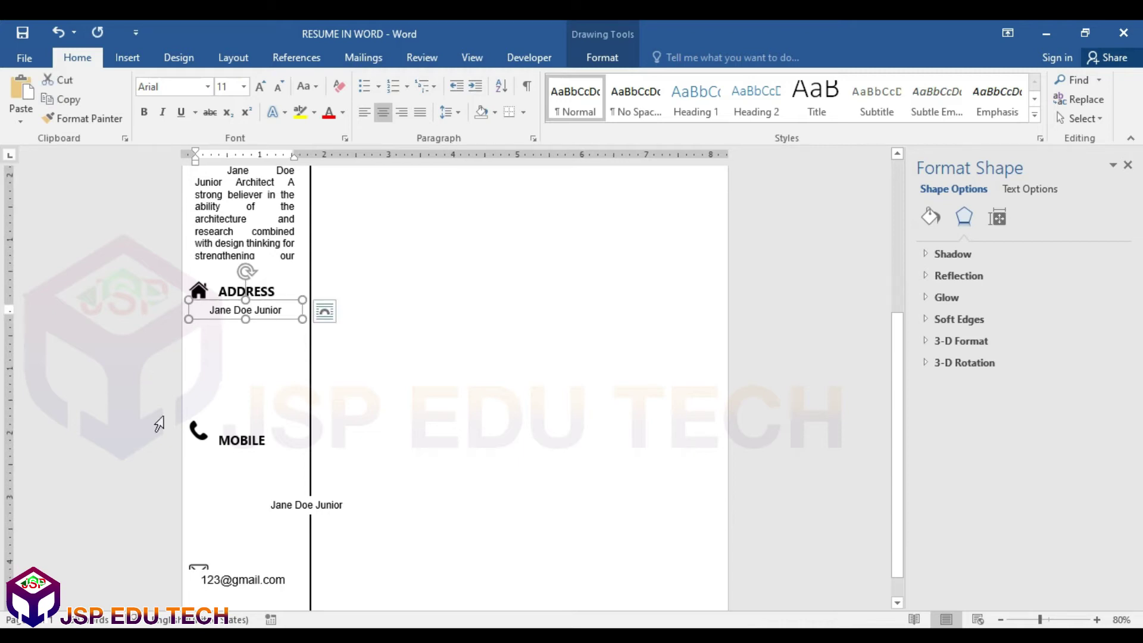
Line up the MOBILE heading with the phone icon and move its placeholder text directly below the heading.
{"action": "left_click", "coordinate": [211, 439]}
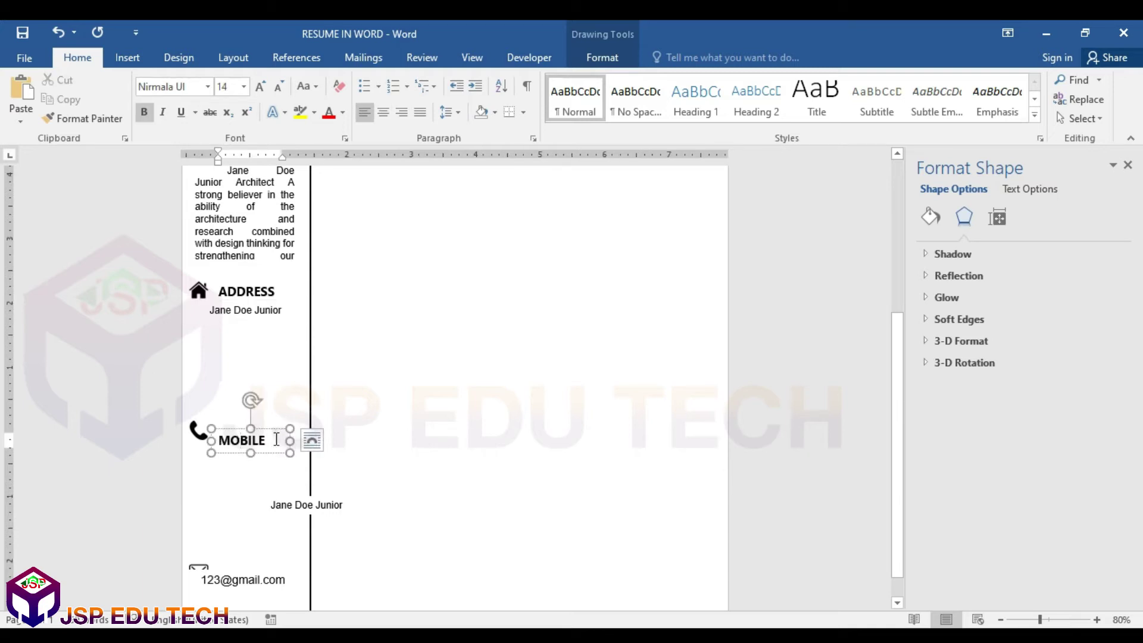
{"action": "left_click_drag", "start_coordinate": [270, 429], "coordinate": [266, 419]}
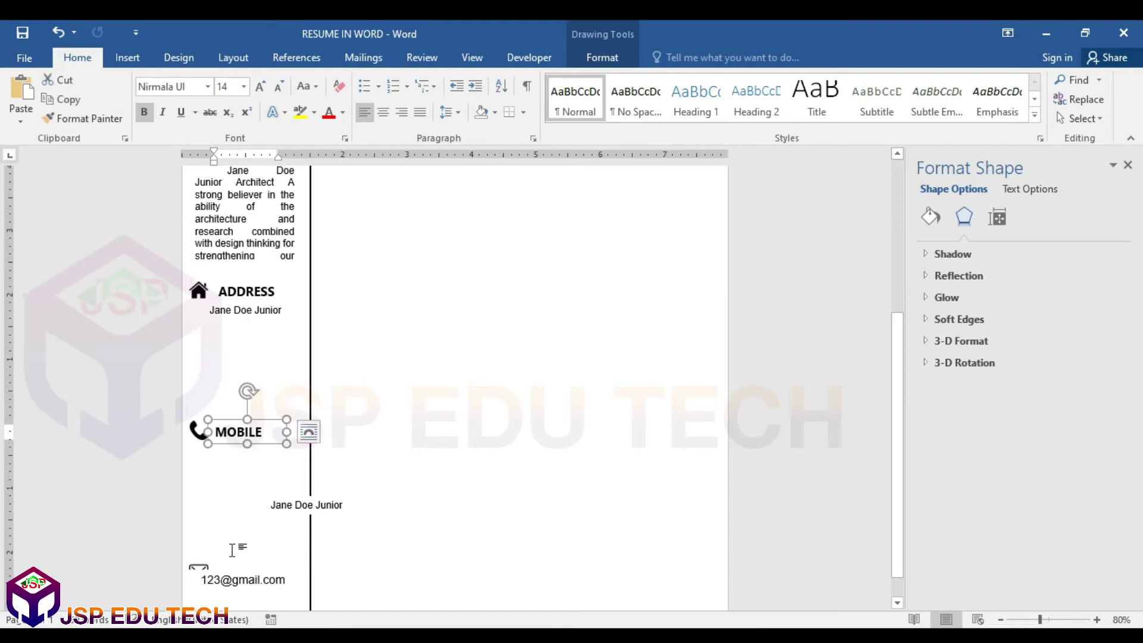
{"action": "scroll", "coordinate": [243, 517], "scroll_direction": "down", "scroll_amount": 1}
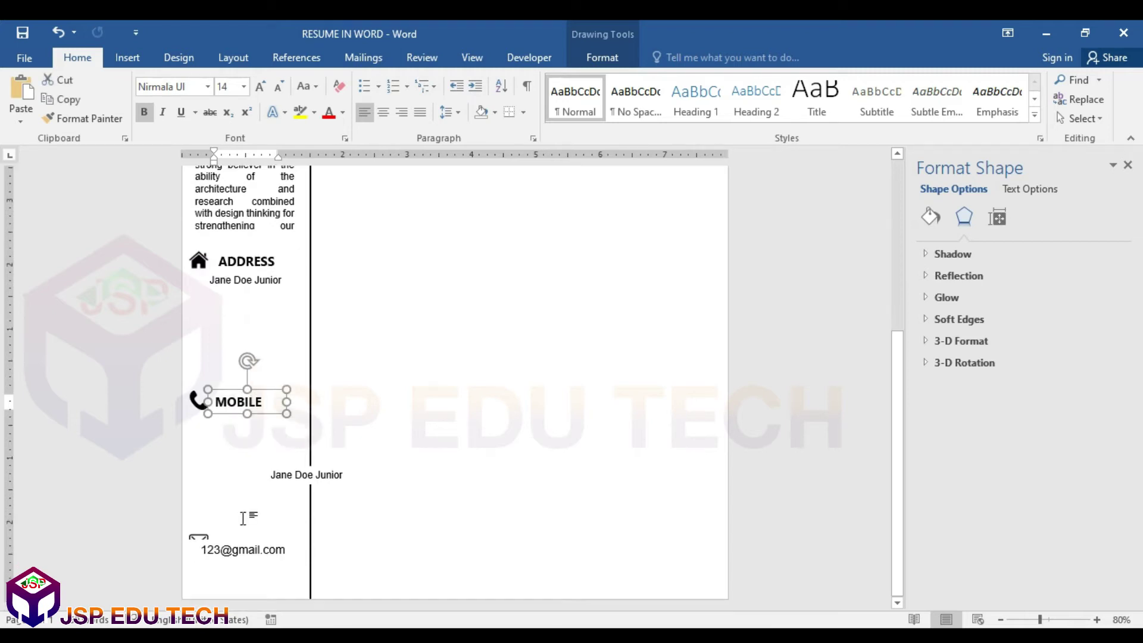
{"action": "left_click", "coordinate": [300, 475]}
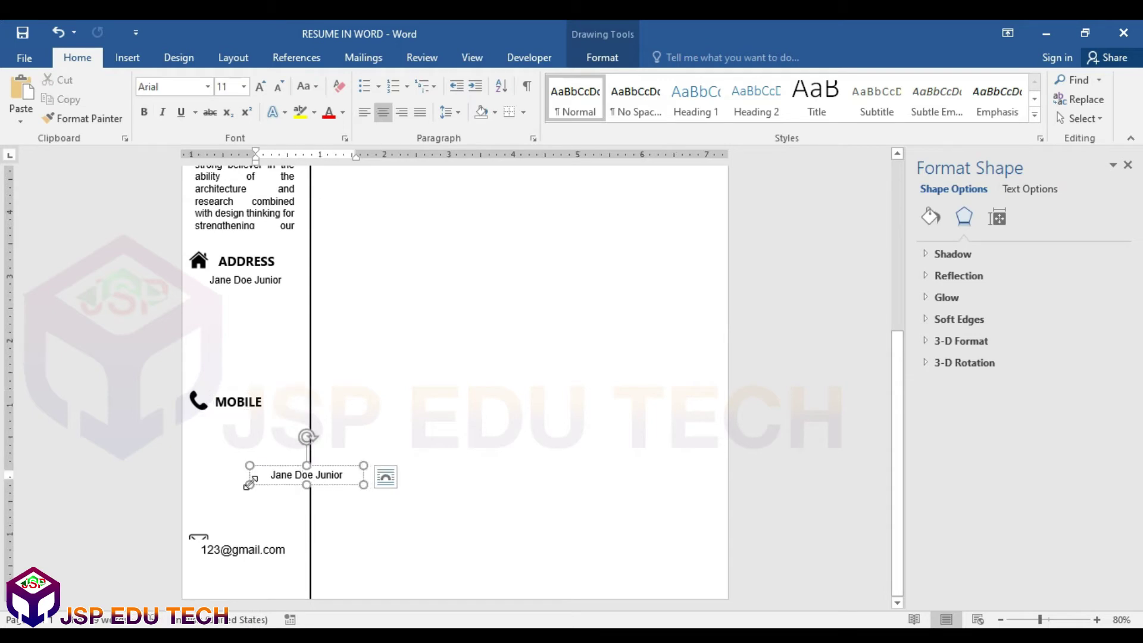
{"action": "left_click_drag", "start_coordinate": [274, 470], "coordinate": [213, 420]}
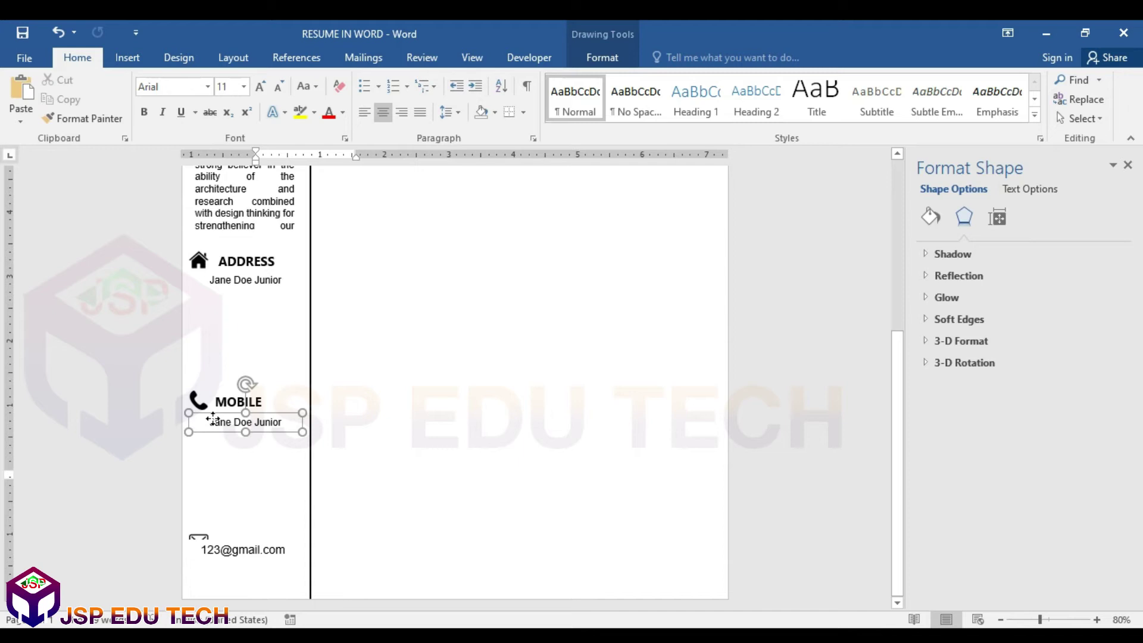
Shift the e-mail address text below the envelope icon and add a copy of the MOBILE heading beside the icon, reworded as "E-MAIL".
{"action": "left_click", "coordinate": [222, 552]}
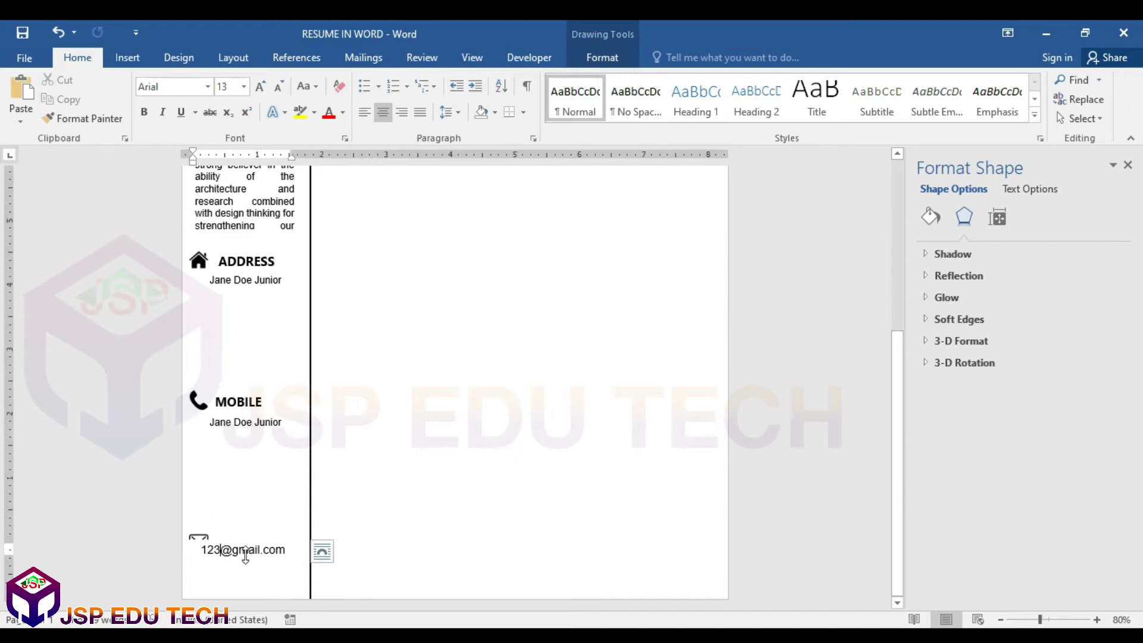
{"action": "left_click", "coordinate": [290, 549]}
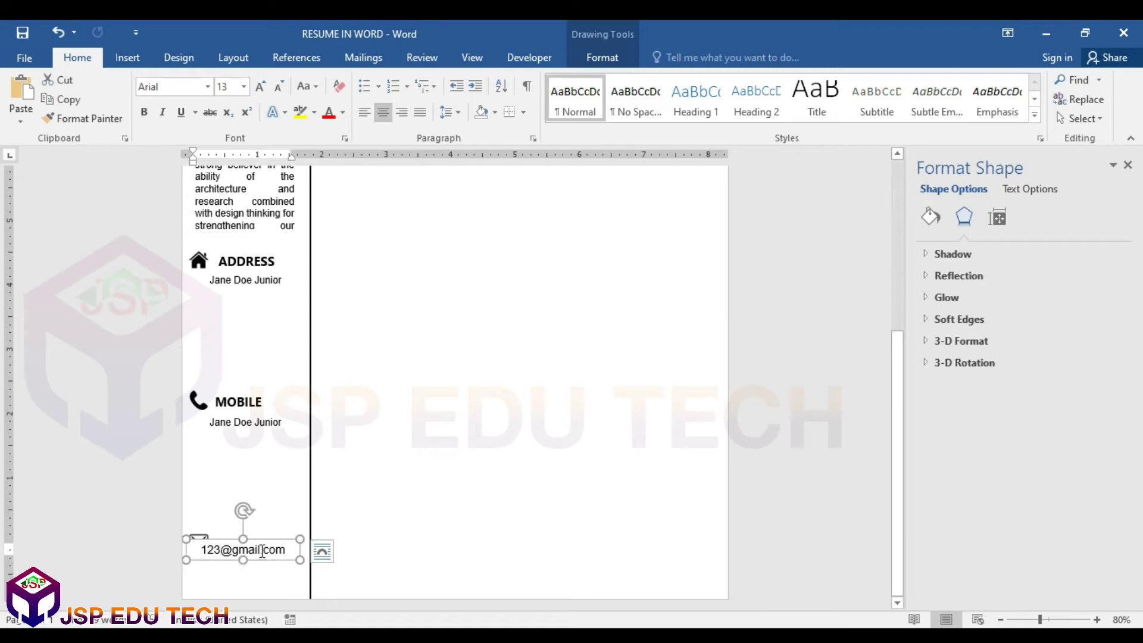
{"action": "key", "text": "ctrl+v"}
{"action": "left_click", "coordinate": [242, 544]}
{"action": "double_click", "coordinate": [242, 545]}
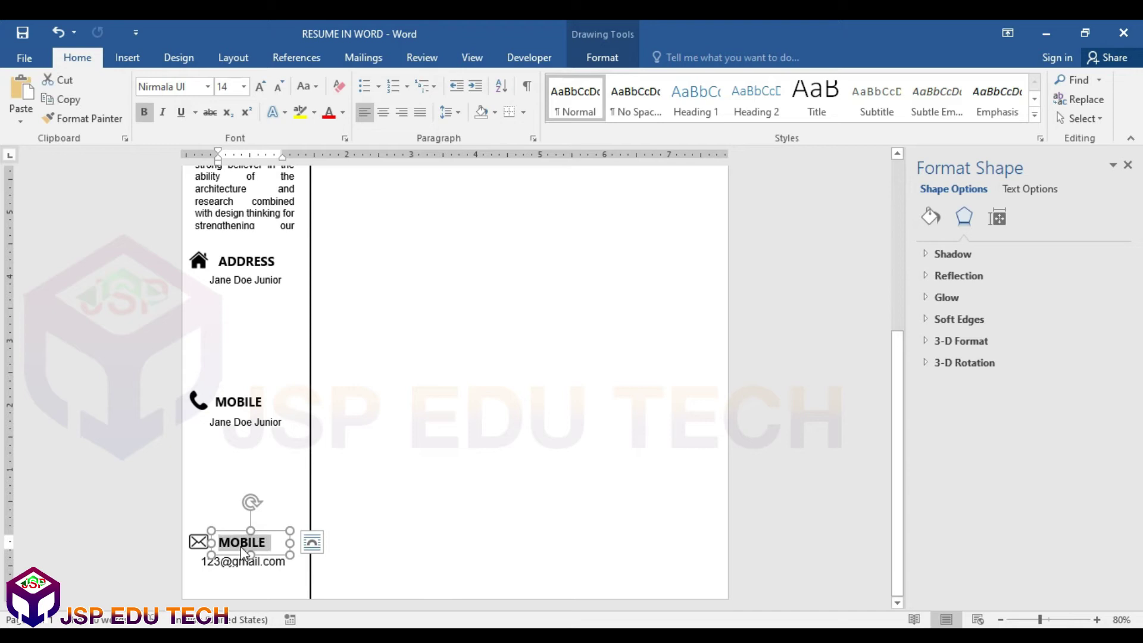
{"action": "type", "text": "E-M"}
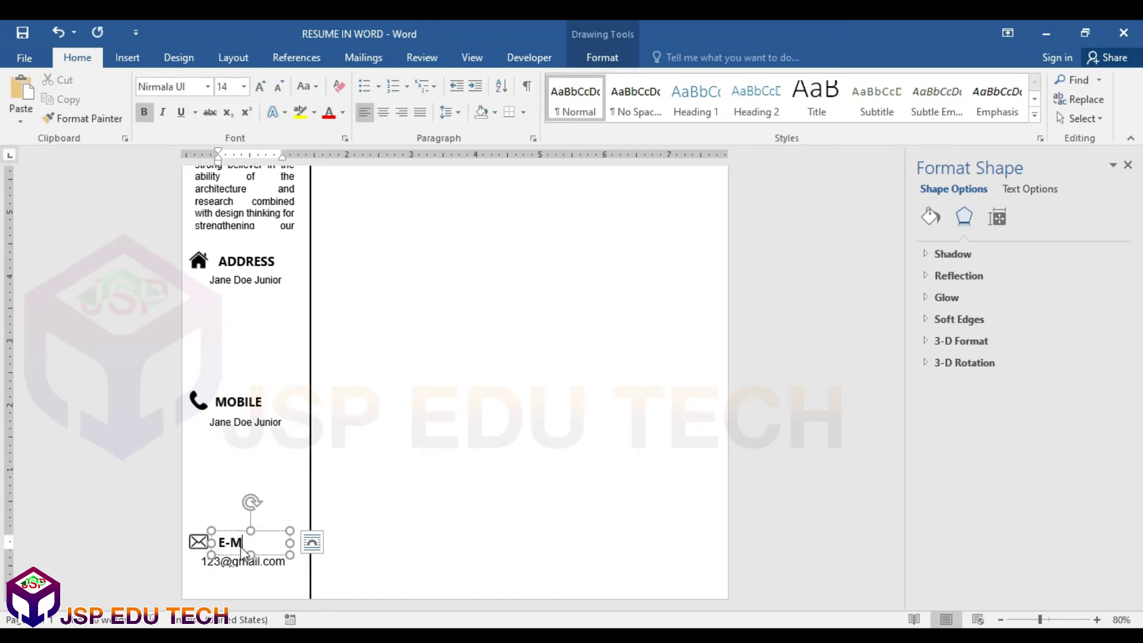
{"action": "type", "text": "aAIL"}
{"action": "left_click", "coordinate": [246, 576]}
Draw a text box about 5.6 by 0.73 inches across the top of the right-hand area and enter "RESUME".
{"action": "scroll", "coordinate": [271, 411], "scroll_direction": "down", "scroll_amount": 5}
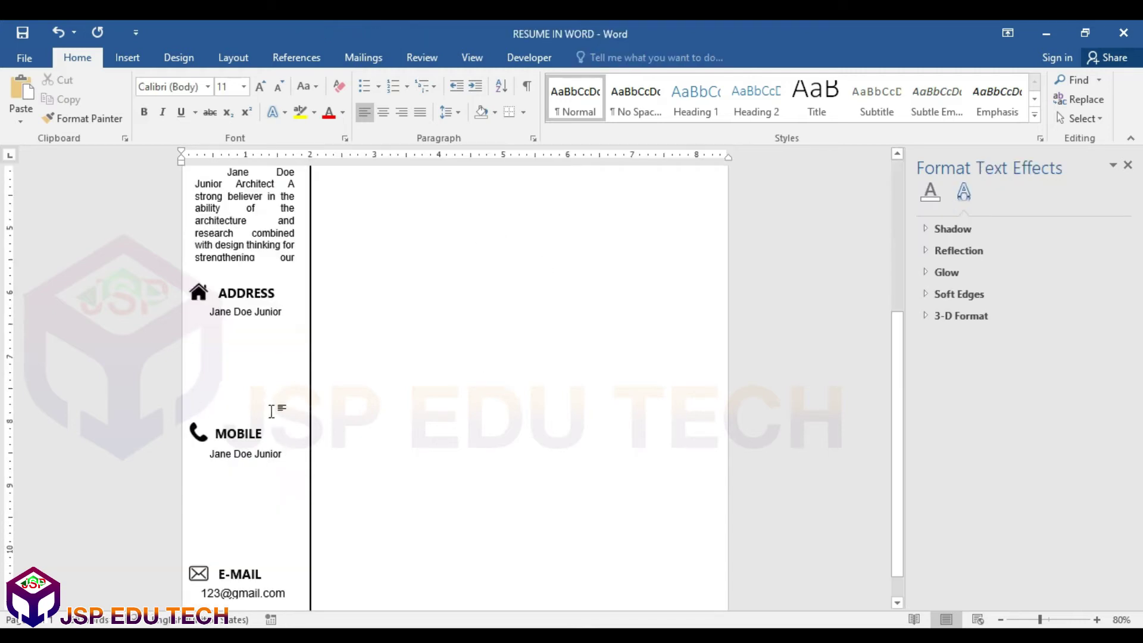
{"action": "scroll", "coordinate": [249, 562], "scroll_direction": "up", "scroll_amount": 3}
{"action": "scroll", "coordinate": [249, 562], "scroll_direction": "up", "scroll_amount": 2}
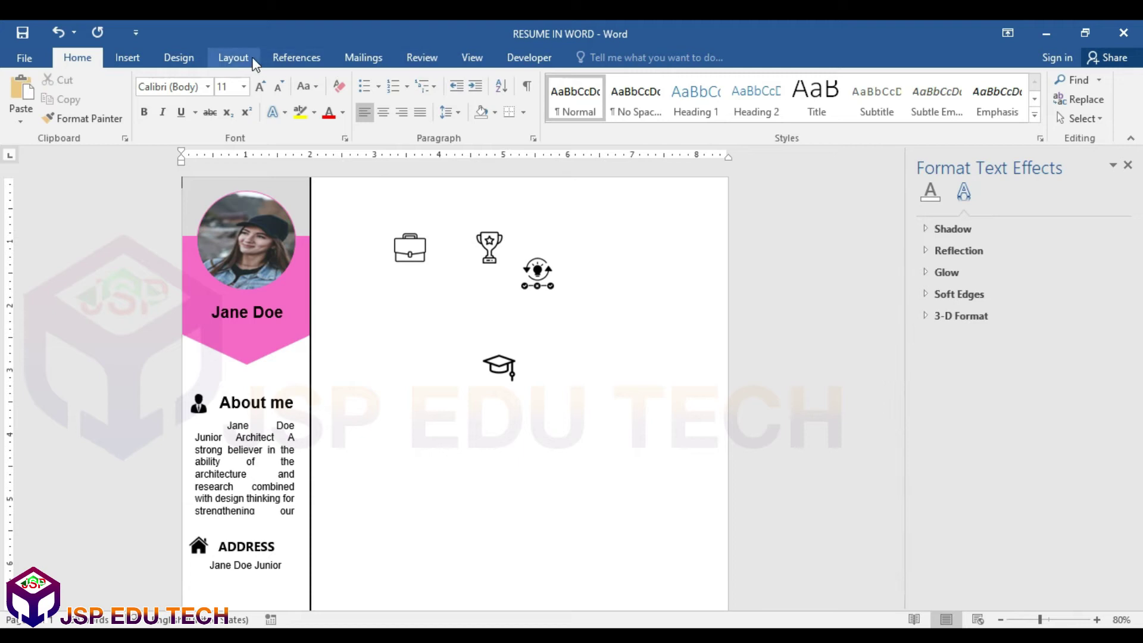
{"action": "left_click", "coordinate": [127, 58]}
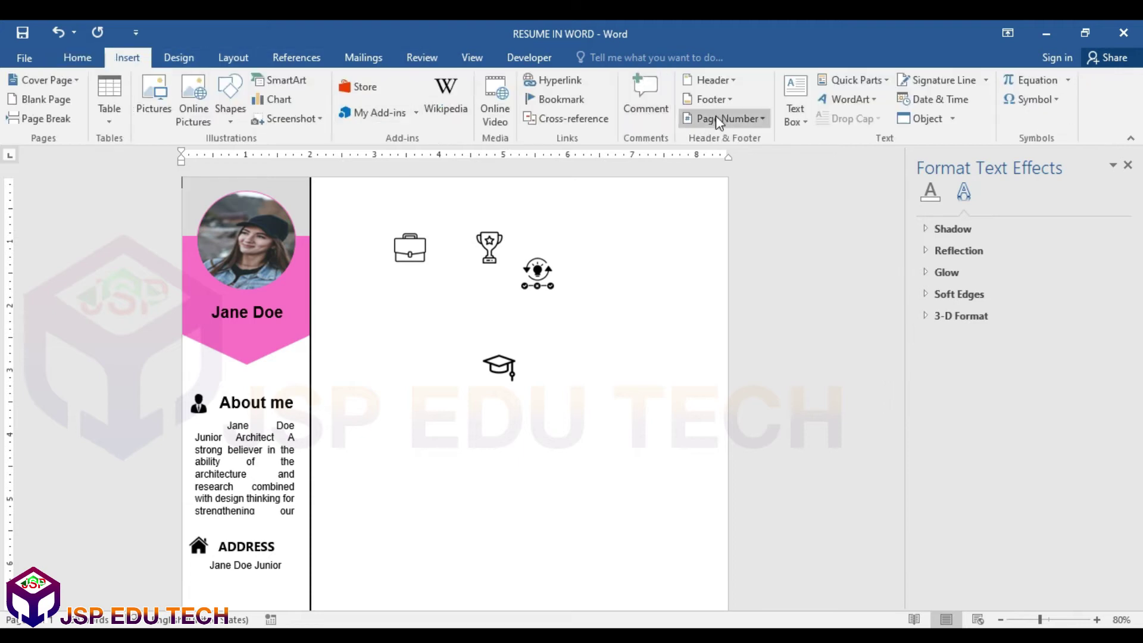
{"action": "left_click", "coordinate": [790, 106]}
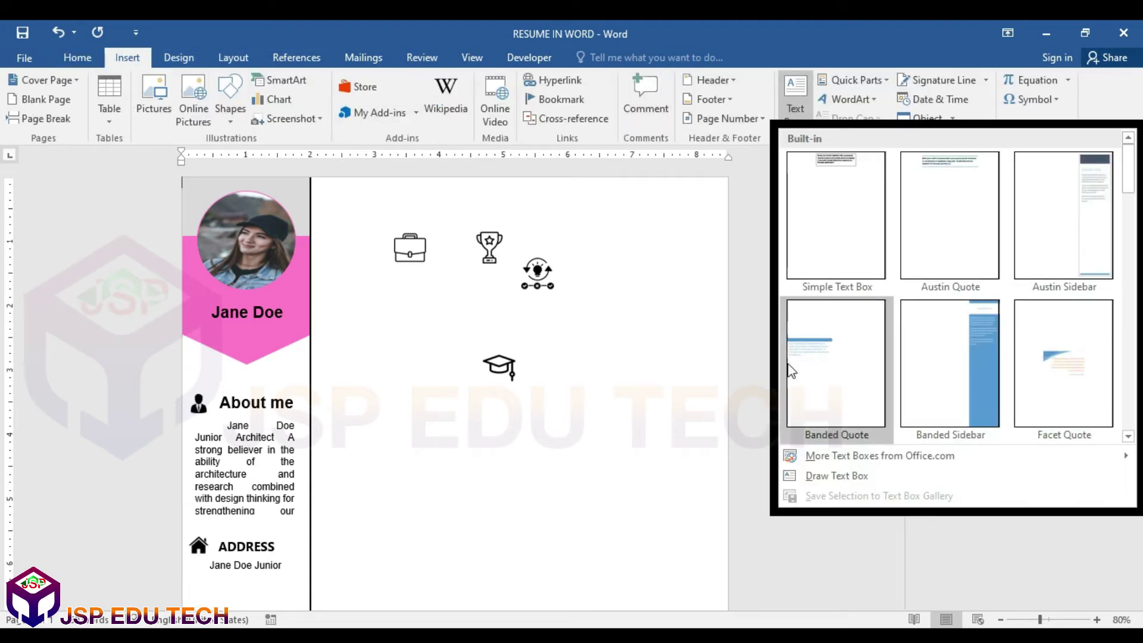
{"action": "left_click", "coordinate": [837, 475]}
{"action": "mouse_move", "coordinate": [339, 185]}
{"action": "left_mouse_down"}
{"action": "mouse_move", "coordinate": [690, 249]}
{"action": "mouse_move", "coordinate": [700, 231]}
{"action": "left_mouse_up"}
{"action": "type", "text": "RESUME"}
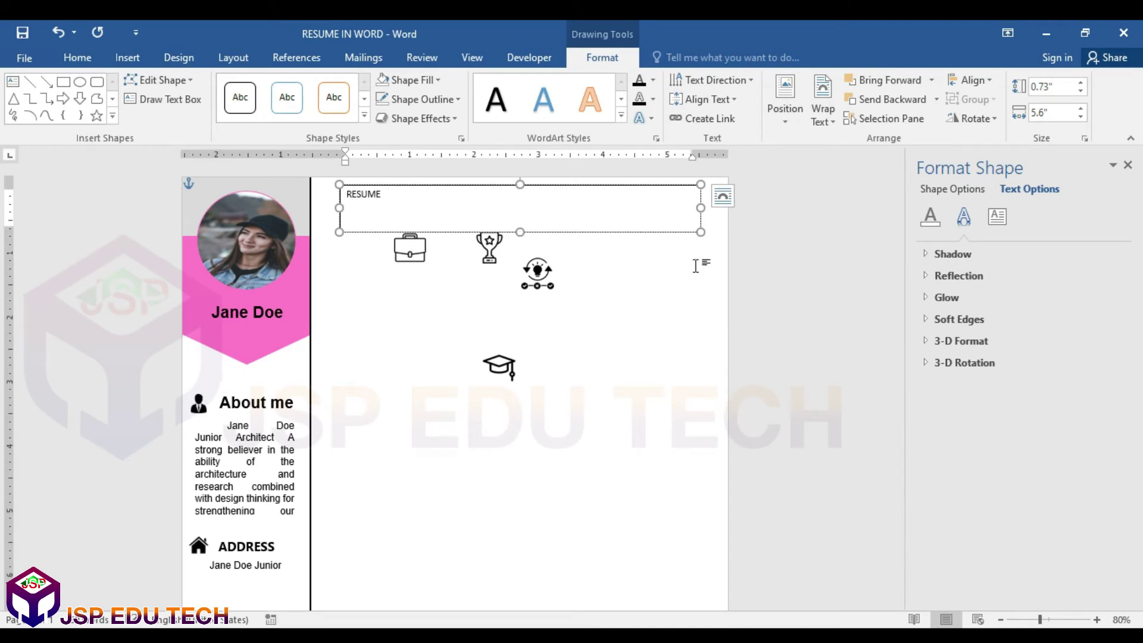
Format the RESUME title text as bold Nirmala UI at size 36.
{"action": "key", "text": "ctrl+a"}
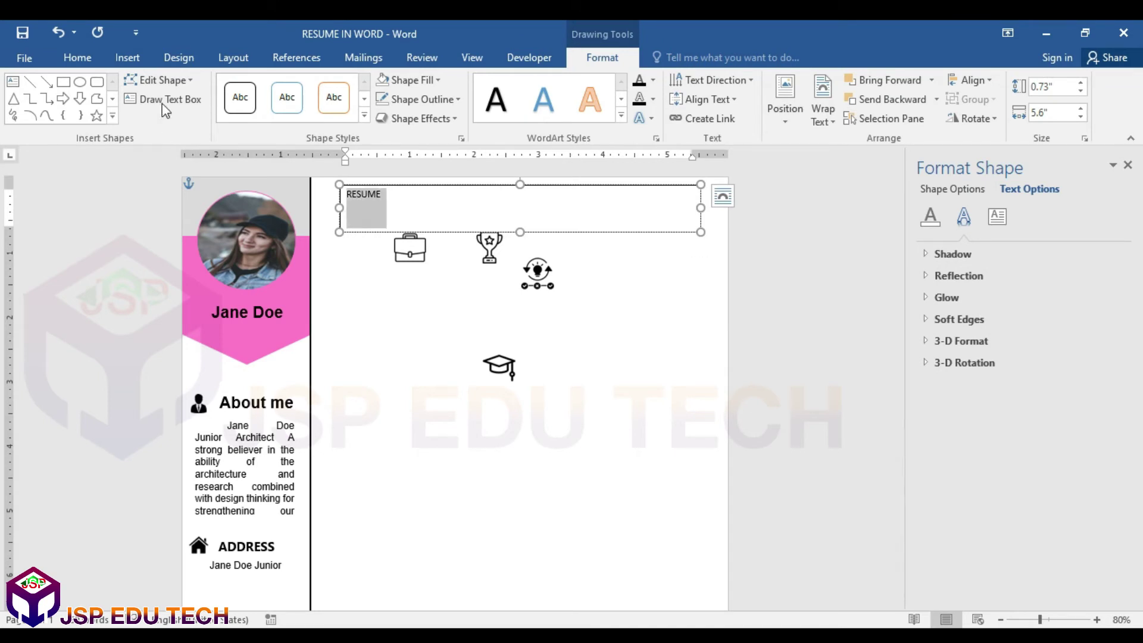
{"action": "right_click", "coordinate": [380, 204]}
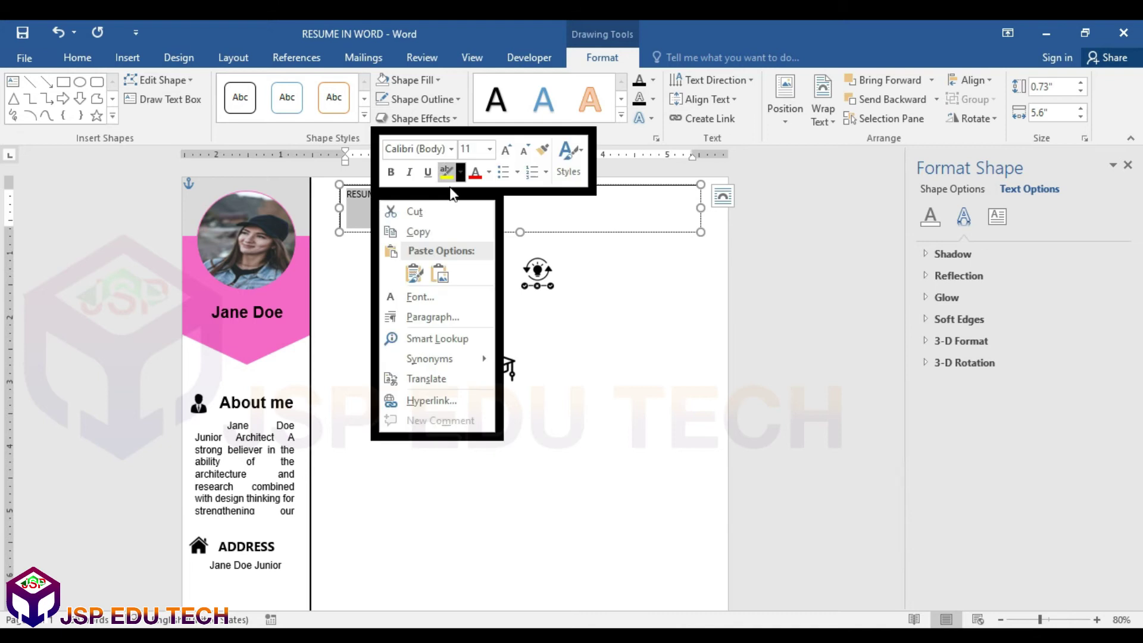
{"action": "left_click", "coordinate": [452, 151]}
{"action": "left_click", "coordinate": [453, 150]}
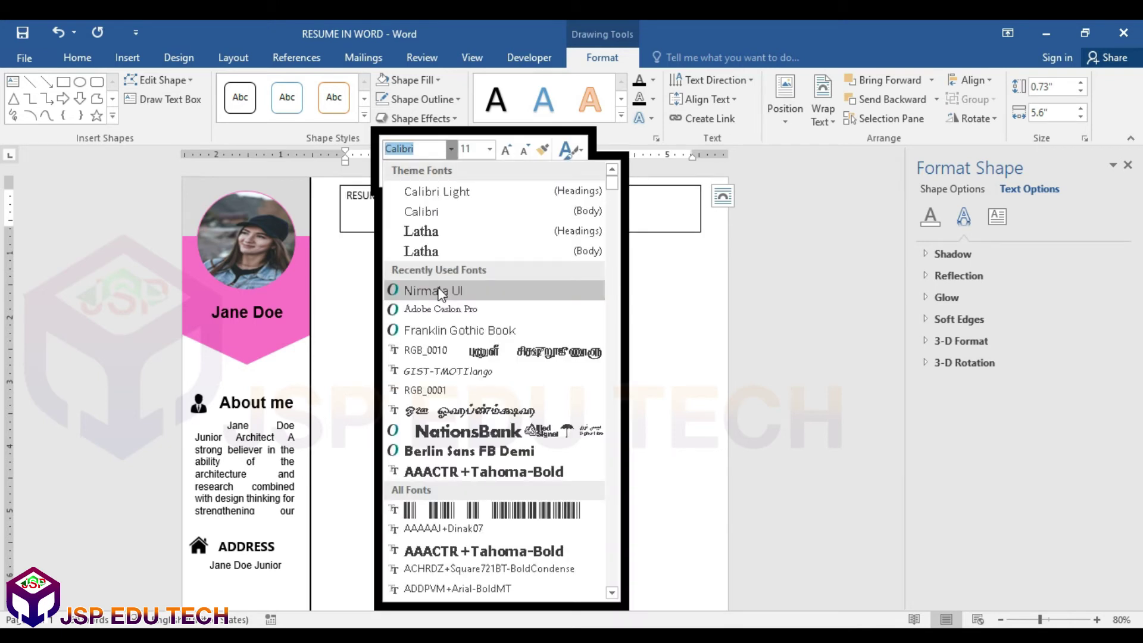
{"action": "left_click", "coordinate": [441, 292]}
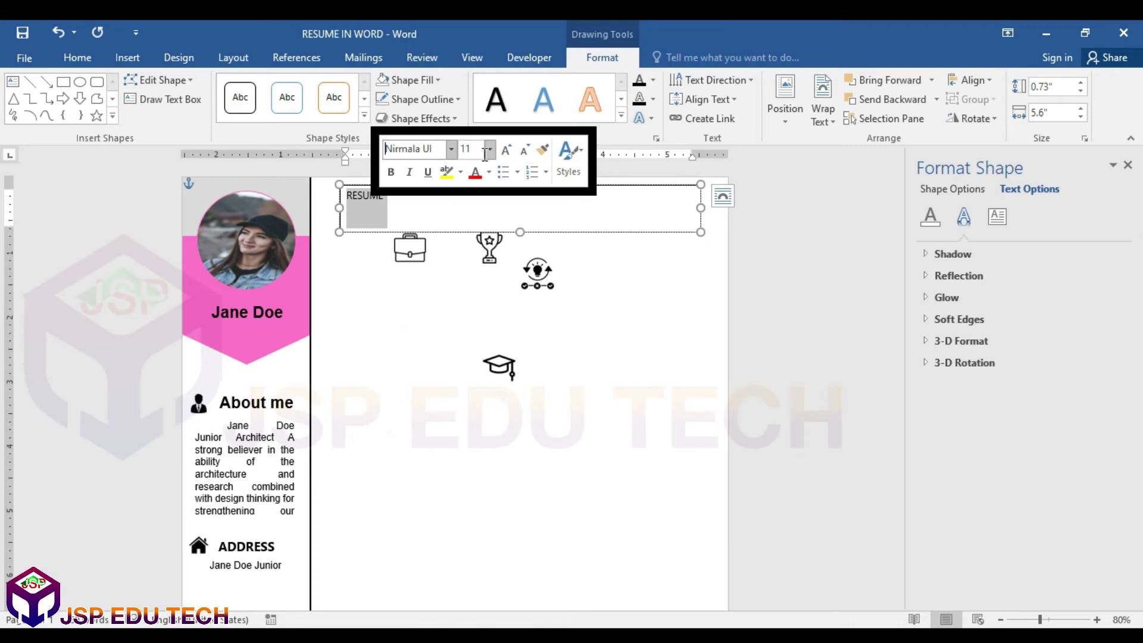
{"action": "left_click", "coordinate": [390, 172]}
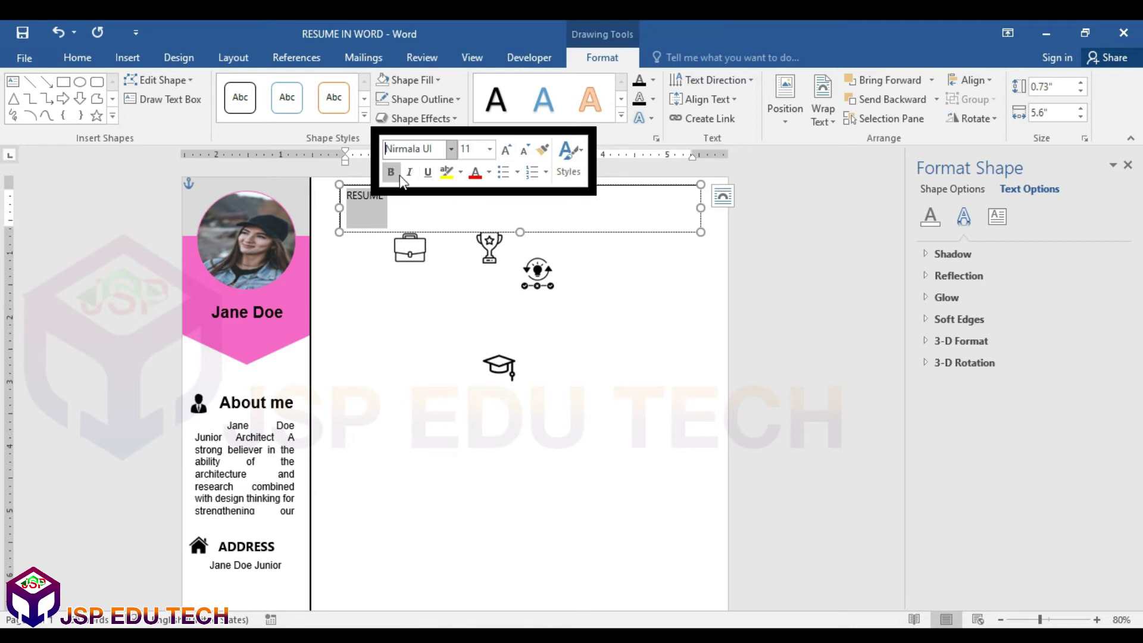
{"action": "left_click", "coordinate": [489, 149]}
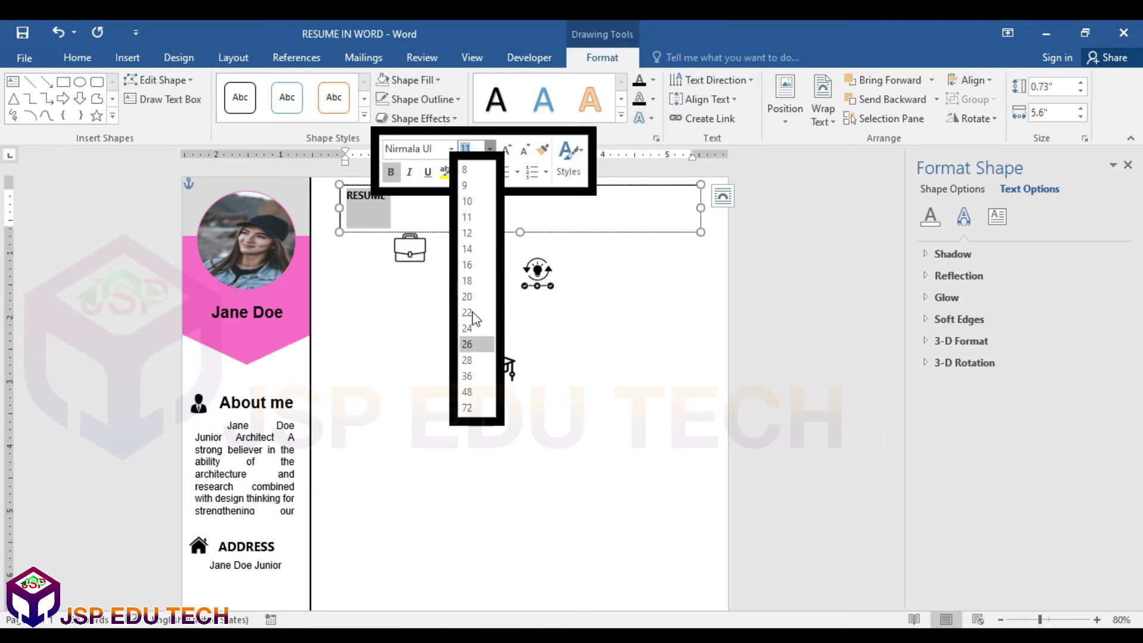
{"action": "left_click", "coordinate": [468, 376]}
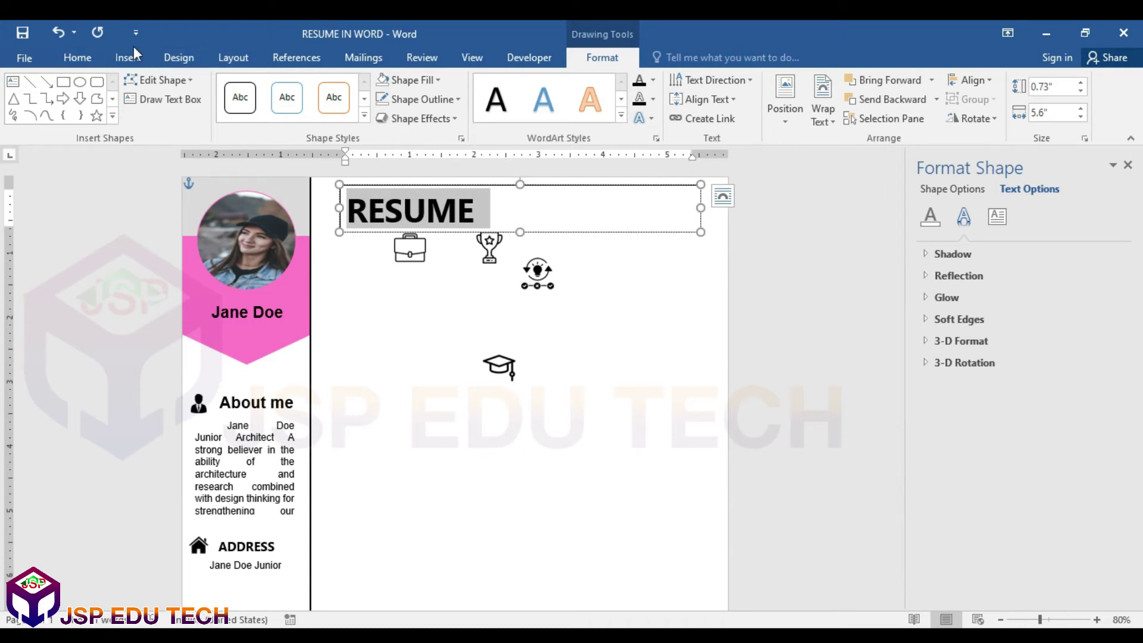
Center the RESUME title horizontally within its text box.
{"action": "left_click", "coordinate": [78, 57]}
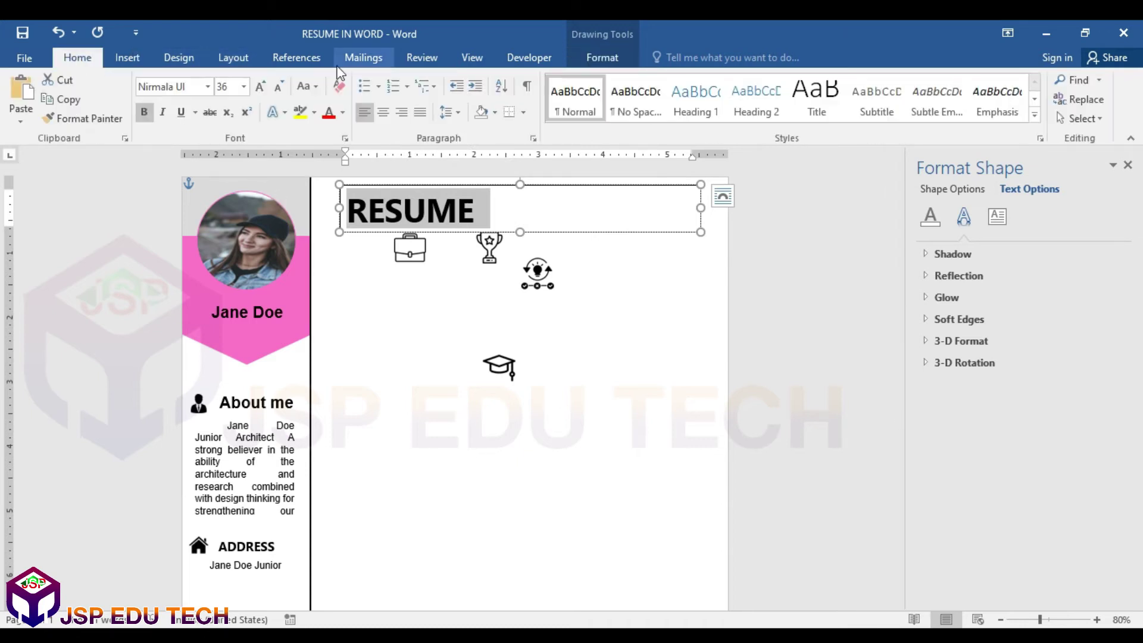
{"action": "left_click", "coordinate": [381, 112]}
{"action": "left_click", "coordinate": [567, 211]}
{"action": "left_click", "coordinate": [552, 291]}
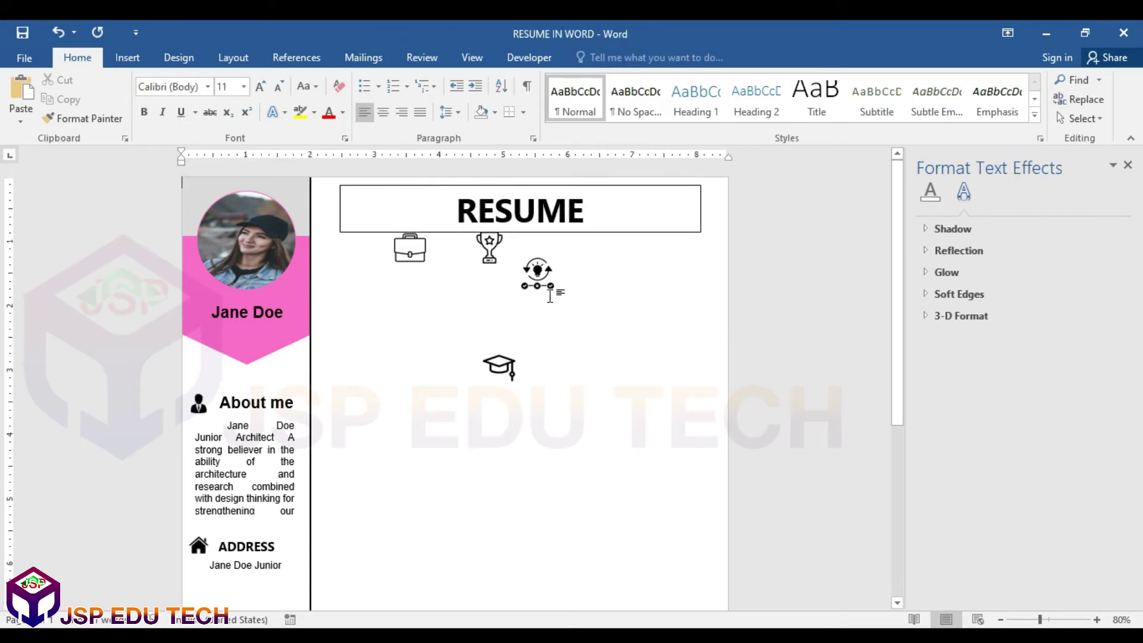
Remove the outline from the RESUME title's text box.
{"action": "left_click", "coordinate": [570, 214]}
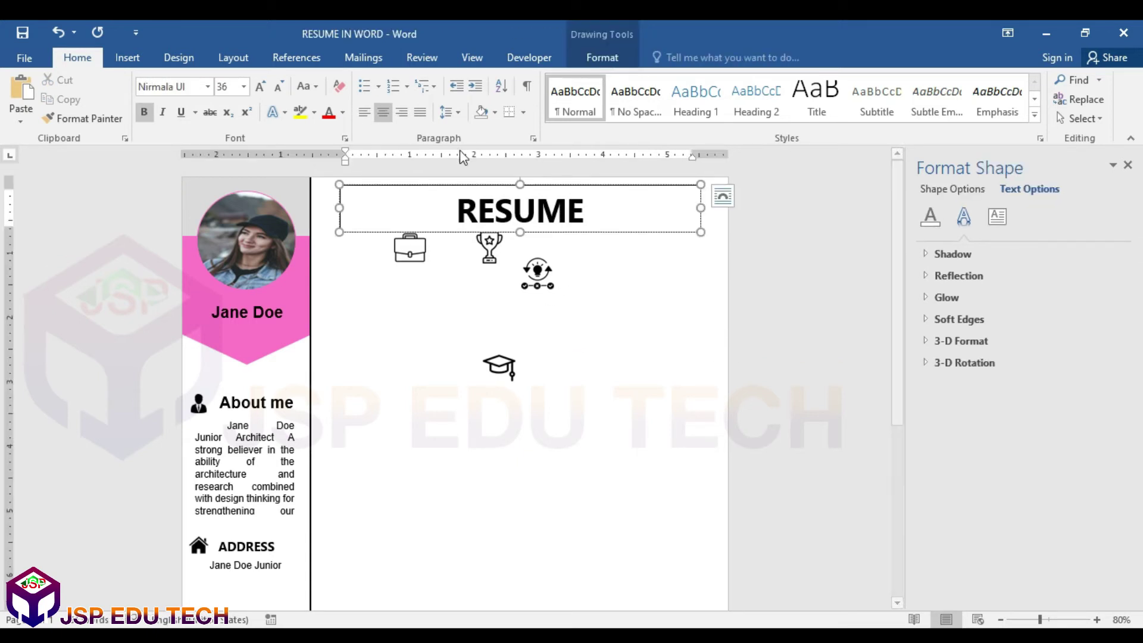
{"action": "left_click", "coordinate": [580, 54]}
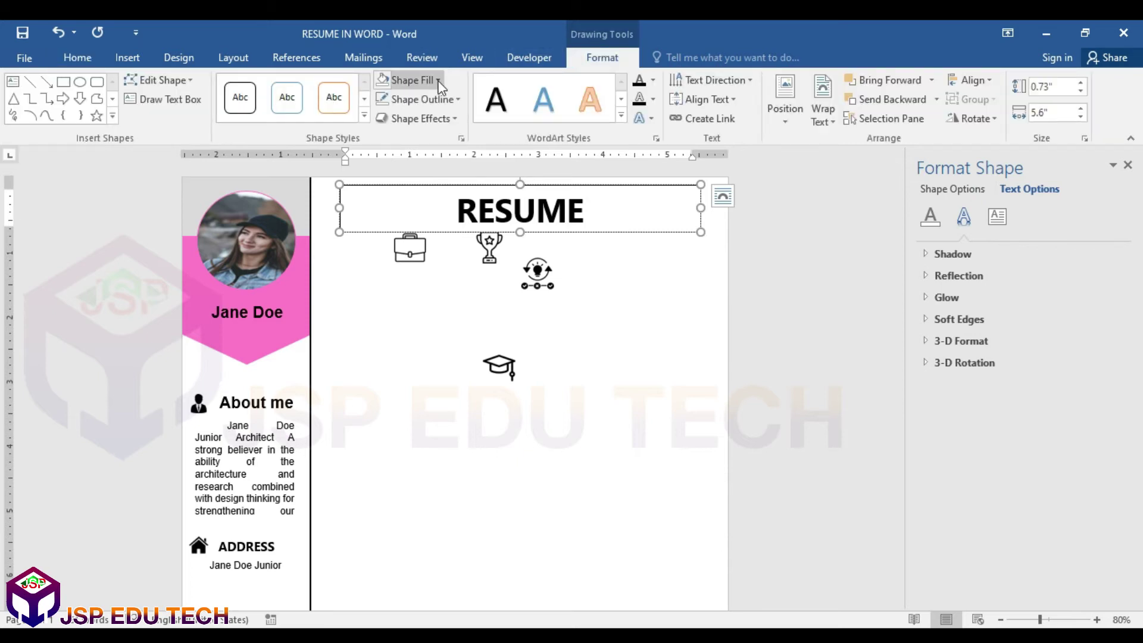
{"action": "left_click", "coordinate": [457, 99]}
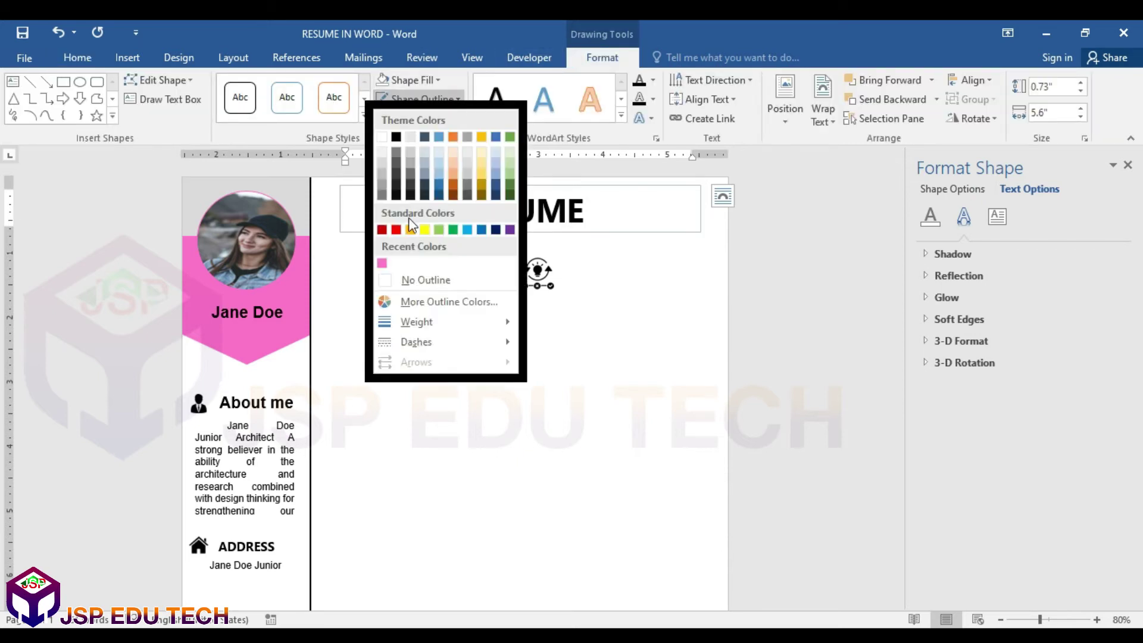
{"action": "left_click", "coordinate": [418, 279]}
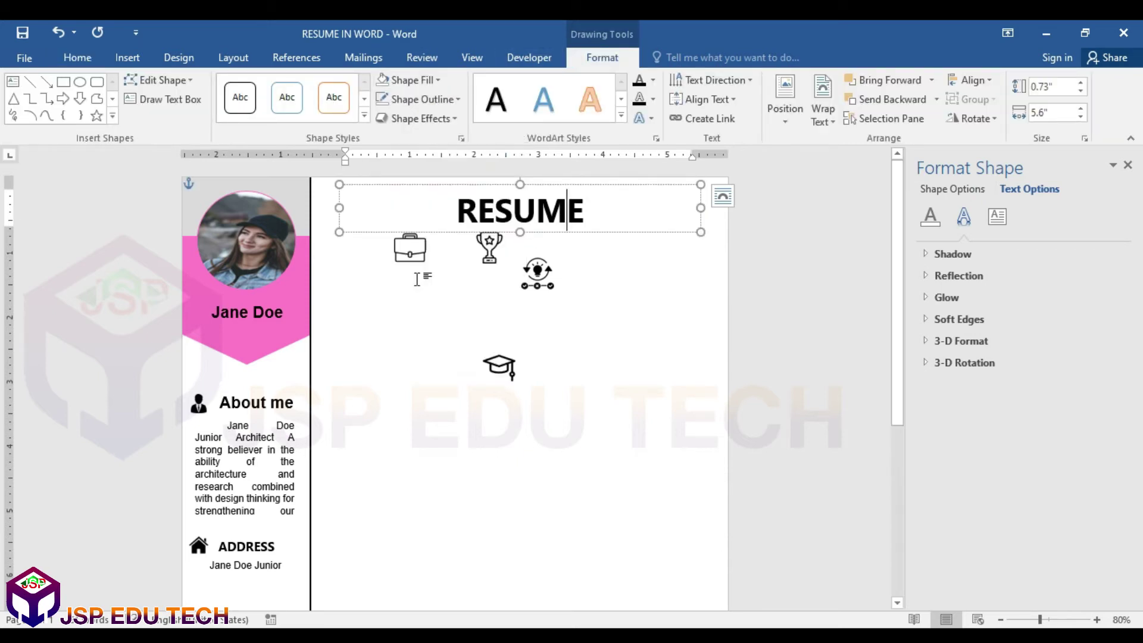
{"action": "left_click", "coordinate": [564, 264]}
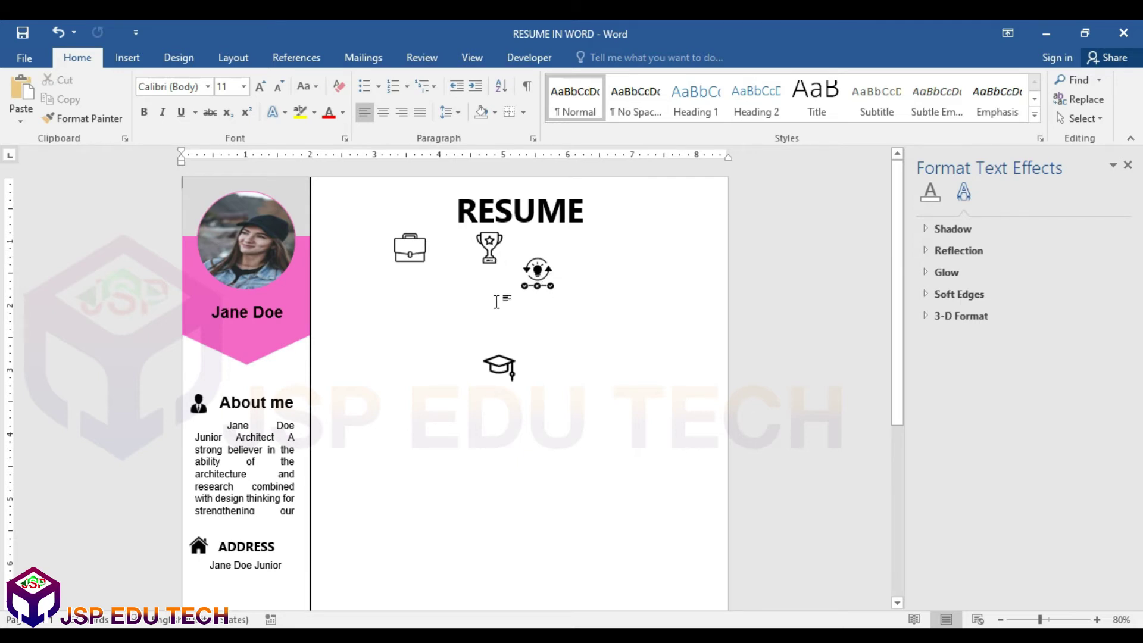
Arrange the icons in a column just right of the vertical divider, from top down: graduation cap, briefcase, light bulb, and trophy beside E-MAIL.
{"action": "left_click_drag", "start_coordinate": [501, 370], "coordinate": [341, 264]}
{"action": "left_click_drag", "start_coordinate": [417, 252], "coordinate": [353, 463]}
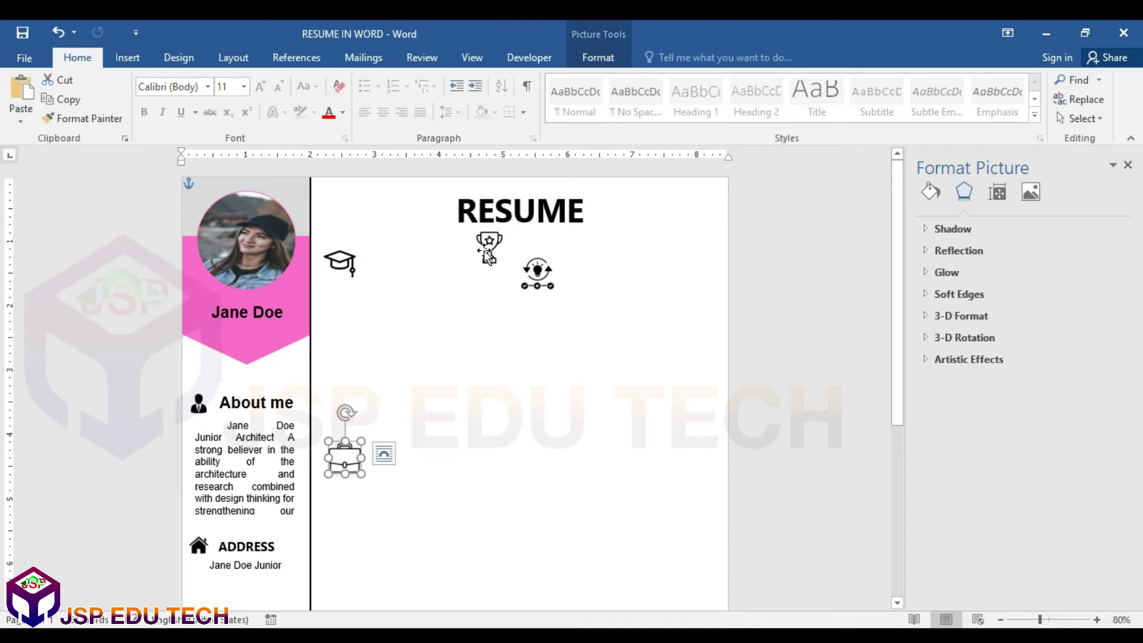
{"action": "left_click_drag", "start_coordinate": [532, 268], "coordinate": [351, 581]}
{"action": "scroll", "coordinate": [403, 510], "scroll_direction": "down", "scroll_amount": 2}
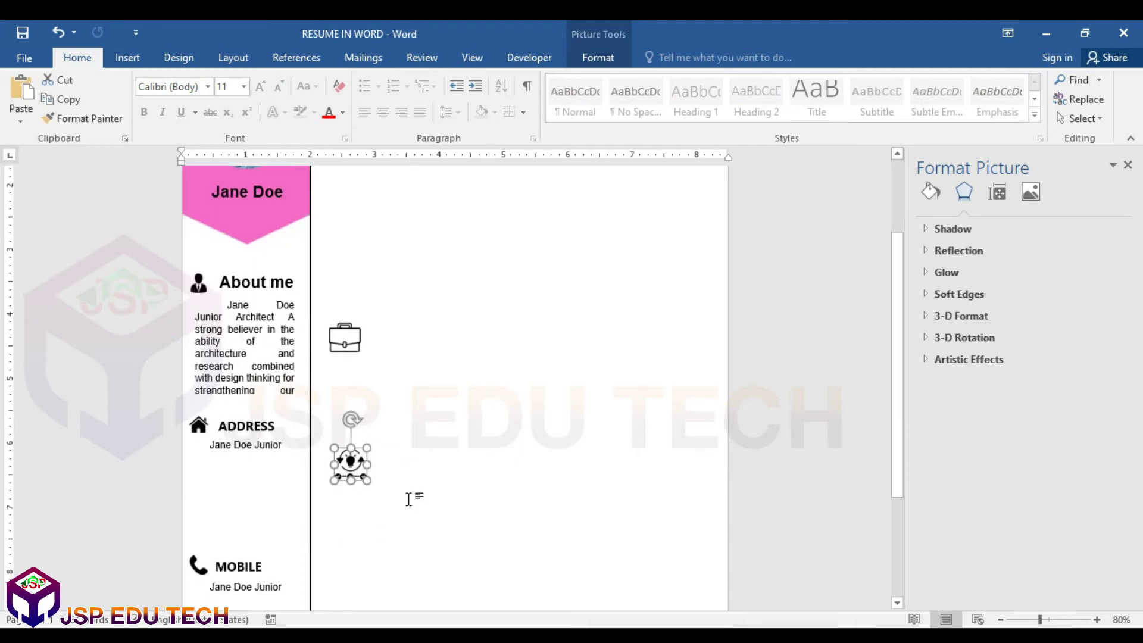
{"action": "scroll", "coordinate": [408, 499], "scroll_direction": "up", "scroll_amount": 2}
{"action": "left_click_drag", "start_coordinate": [488, 249], "coordinate": [466, 536]}
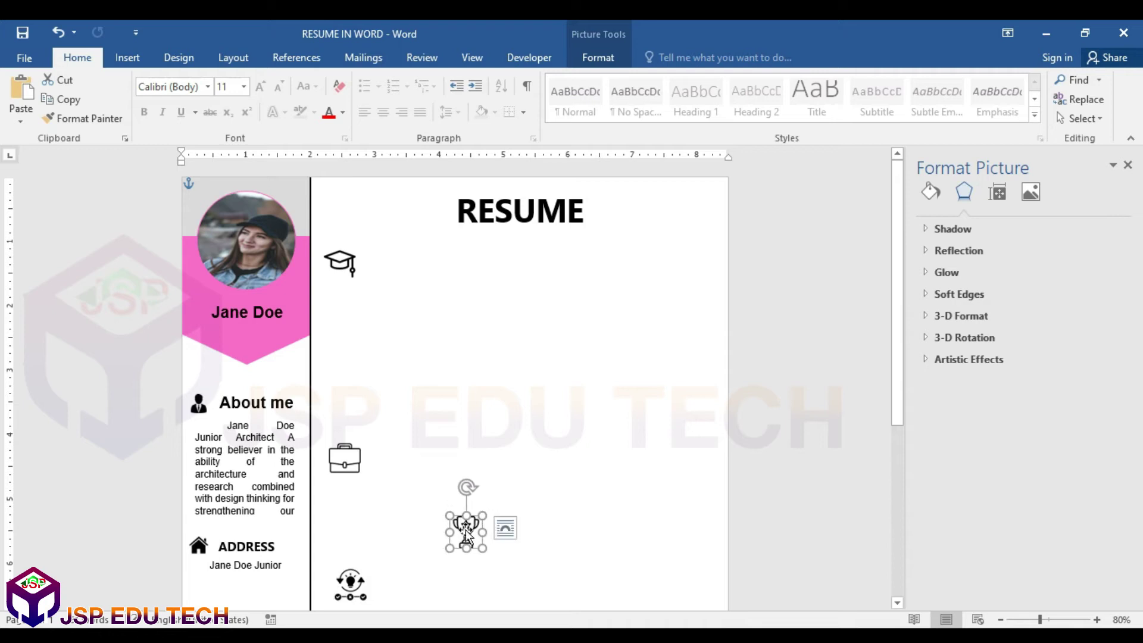
{"action": "scroll", "coordinate": [466, 535], "scroll_direction": "down", "scroll_amount": 5}
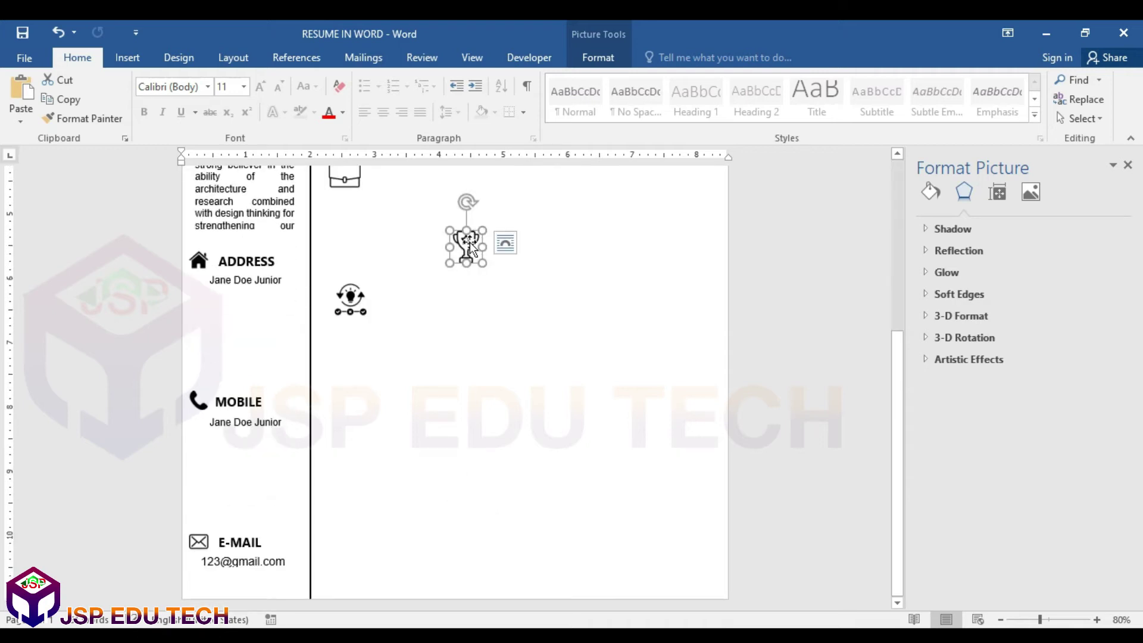
{"action": "left_click_drag", "start_coordinate": [469, 245], "coordinate": [352, 526]}
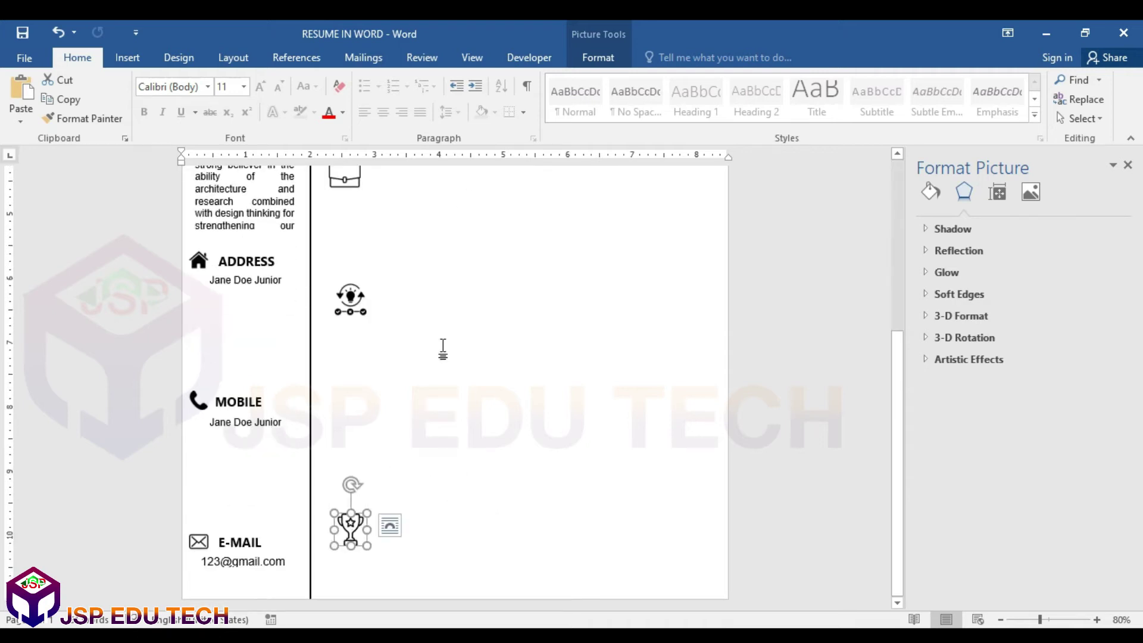
{"action": "scroll", "coordinate": [443, 349], "scroll_direction": "up", "scroll_amount": 3}
{"action": "scroll", "coordinate": [443, 348], "scroll_direction": "up", "scroll_amount": 6}
{"action": "scroll", "coordinate": [444, 348], "scroll_direction": "down", "scroll_amount": 2}
{"action": "scroll", "coordinate": [443, 349], "scroll_direction": "down", "scroll_amount": 2}
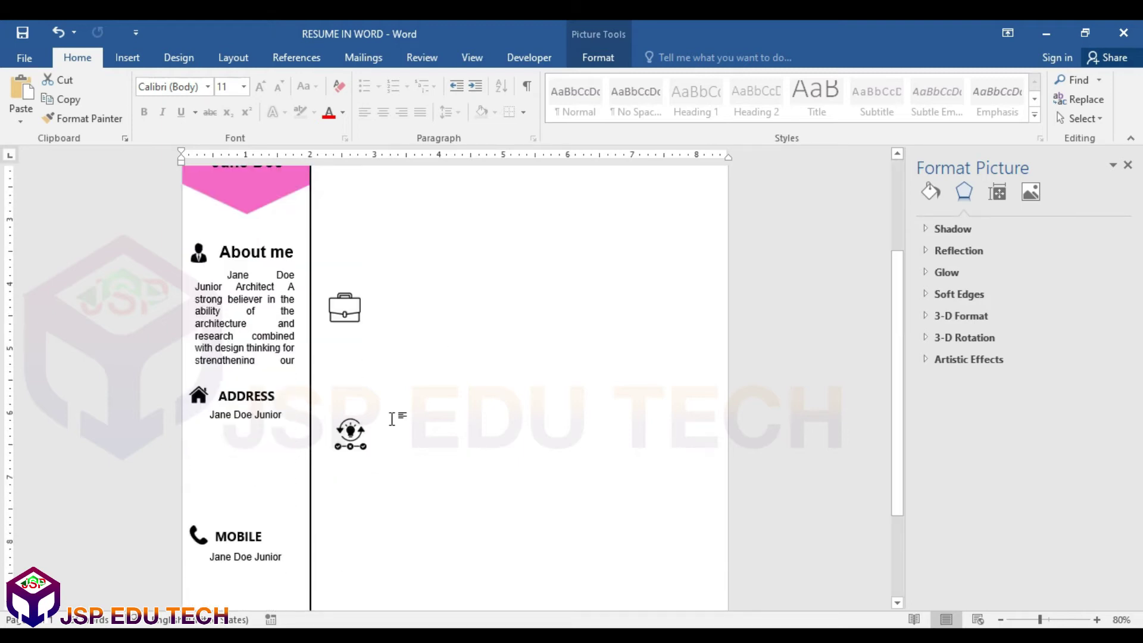
{"action": "left_click", "coordinate": [351, 431]}
{"action": "left_click", "coordinate": [348, 317], "text": "shift"}
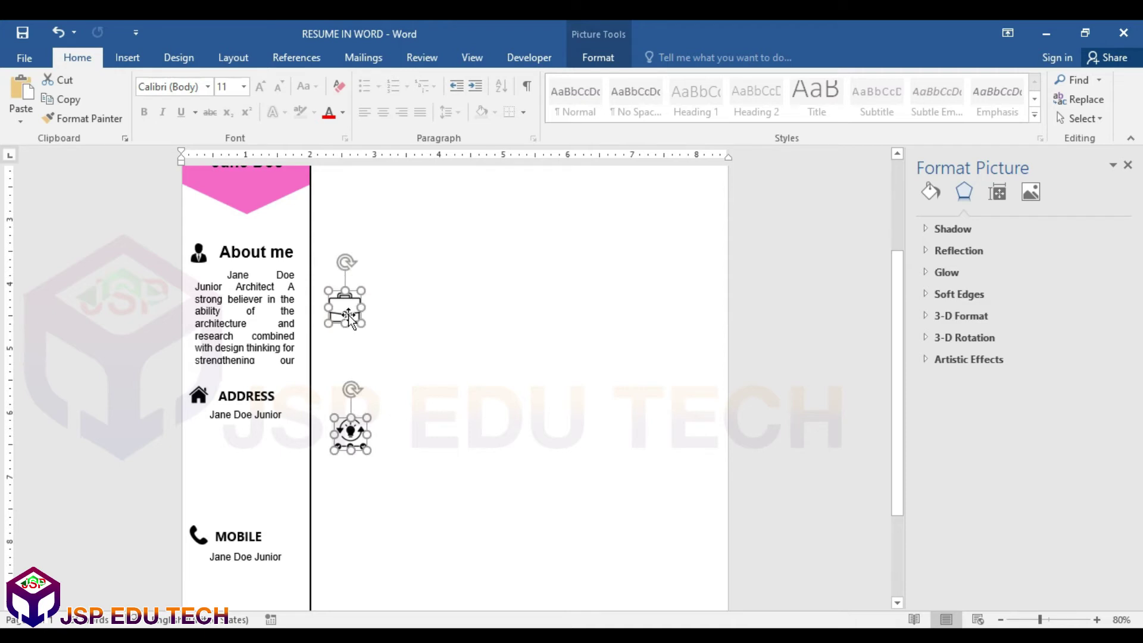
{"action": "scroll", "coordinate": [349, 316], "scroll_direction": "up", "scroll_amount": 4}
{"action": "left_click", "coordinate": [334, 230], "text": "shift"}
{"action": "left_click", "coordinate": [429, 319]}
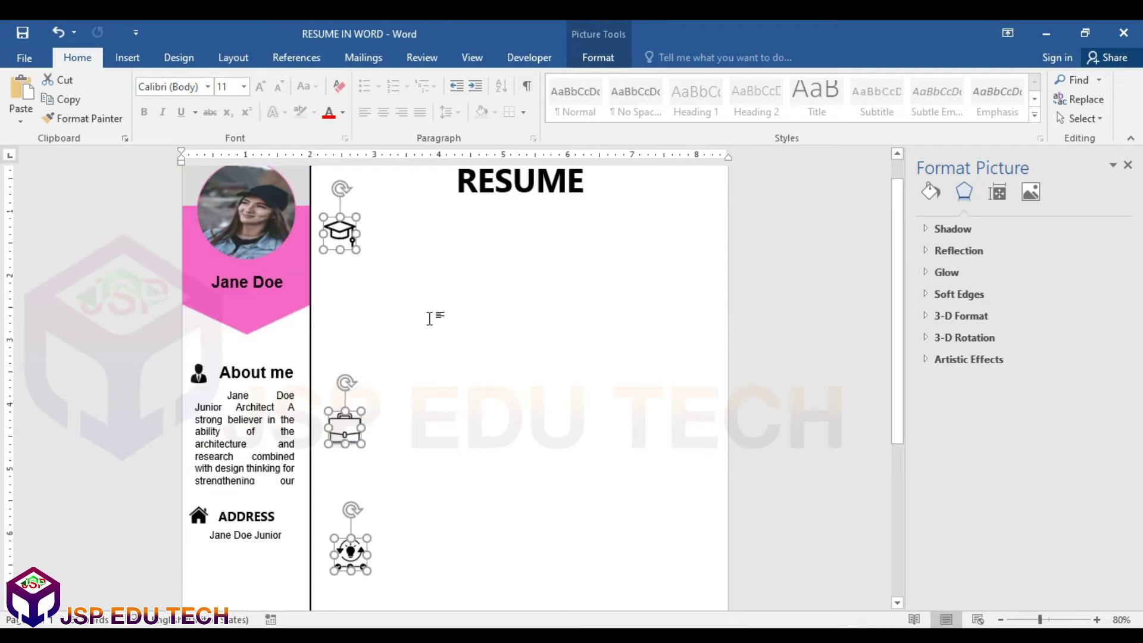
{"action": "scroll", "coordinate": [429, 318], "scroll_direction": "up", "scroll_amount": 1}
{"action": "left_click", "coordinate": [342, 263]}
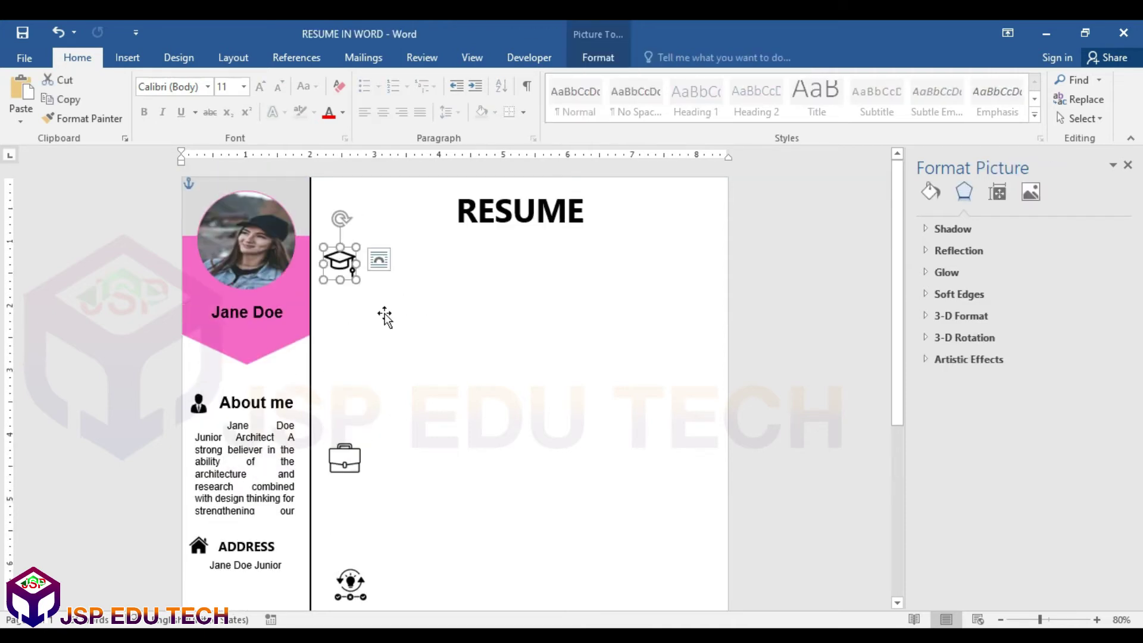
{"action": "left_click", "coordinate": [341, 469]}
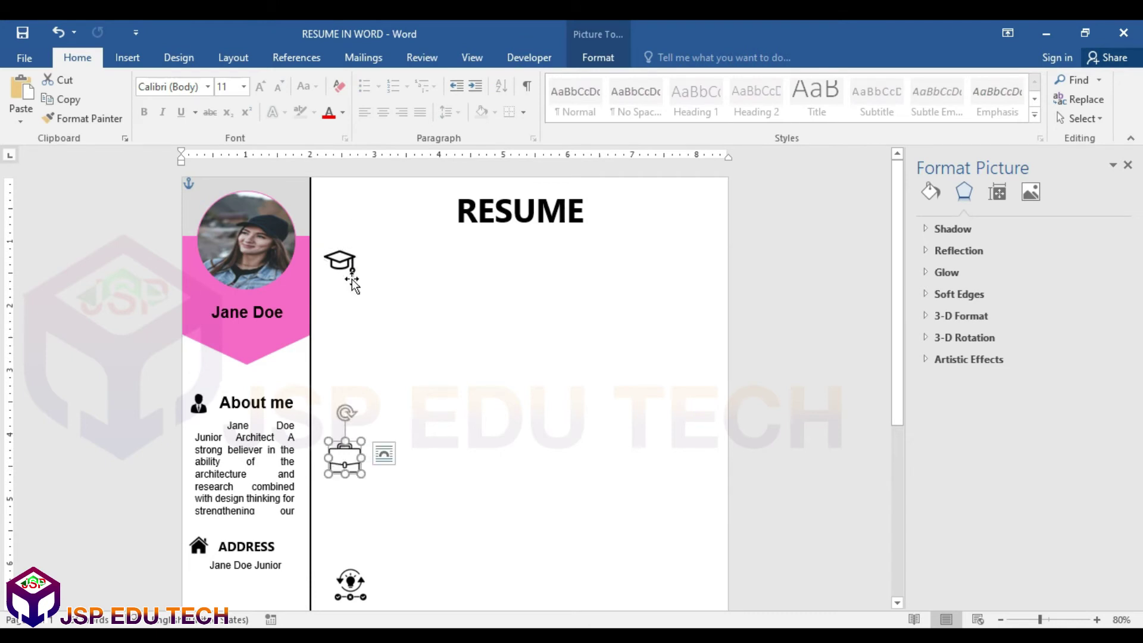
Left-align the graduation cap, briefcase, light-bulb and trophy icons with one another.
{"action": "left_click", "coordinate": [344, 261]}
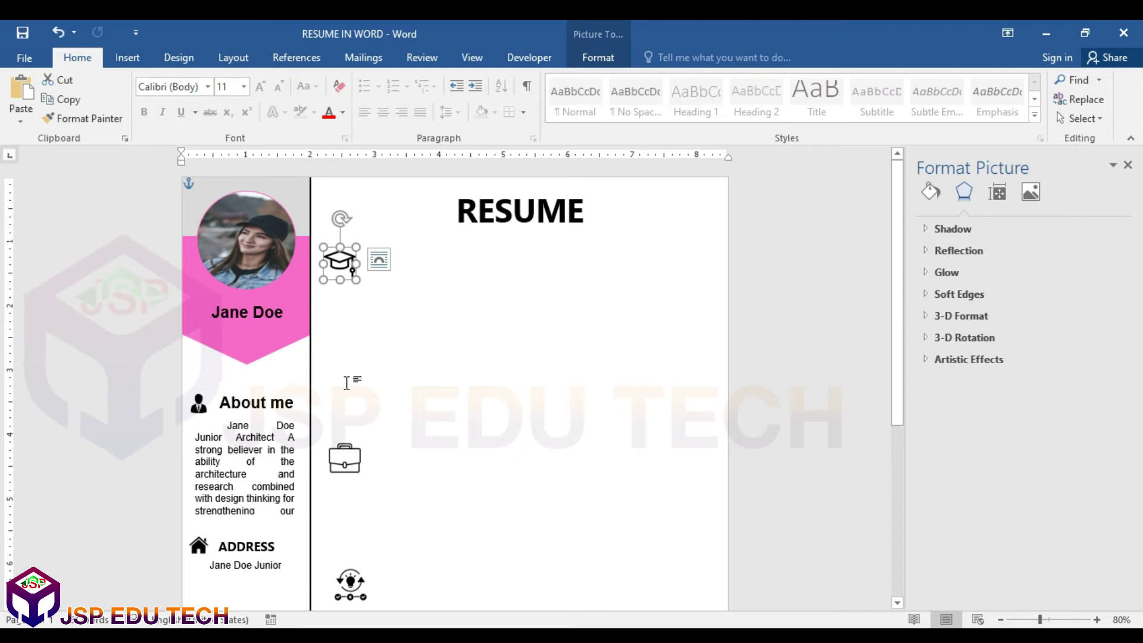
{"action": "left_click", "coordinate": [347, 461], "text": "shift"}
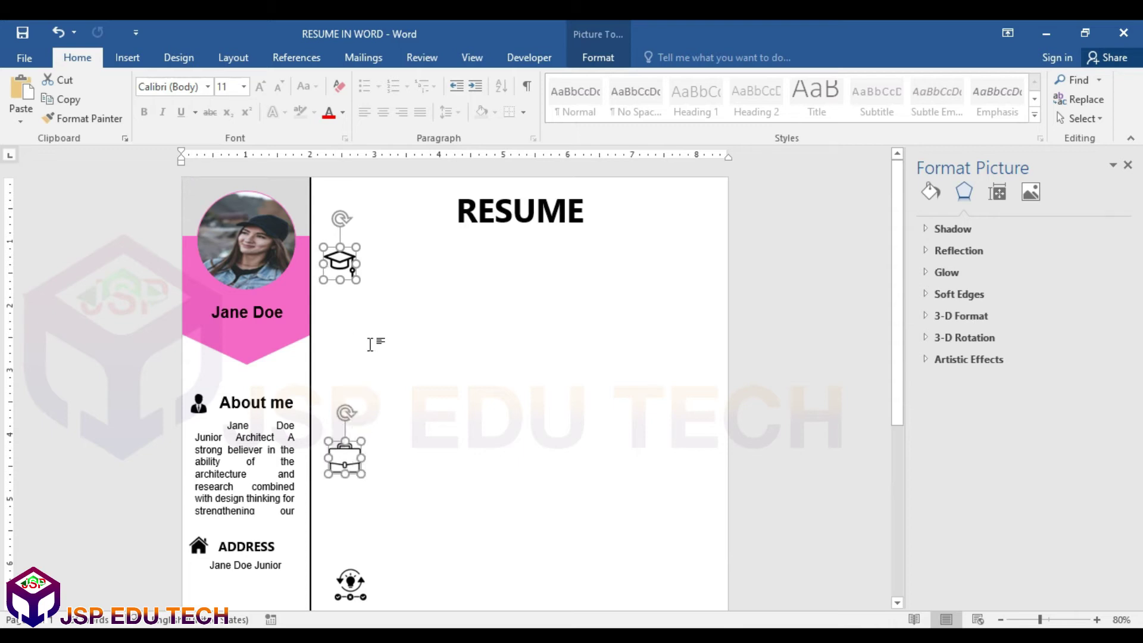
{"action": "scroll", "coordinate": [396, 446], "scroll_direction": "down", "scroll_amount": 2}
{"action": "scroll", "coordinate": [395, 446], "scroll_direction": "down", "scroll_amount": 4}
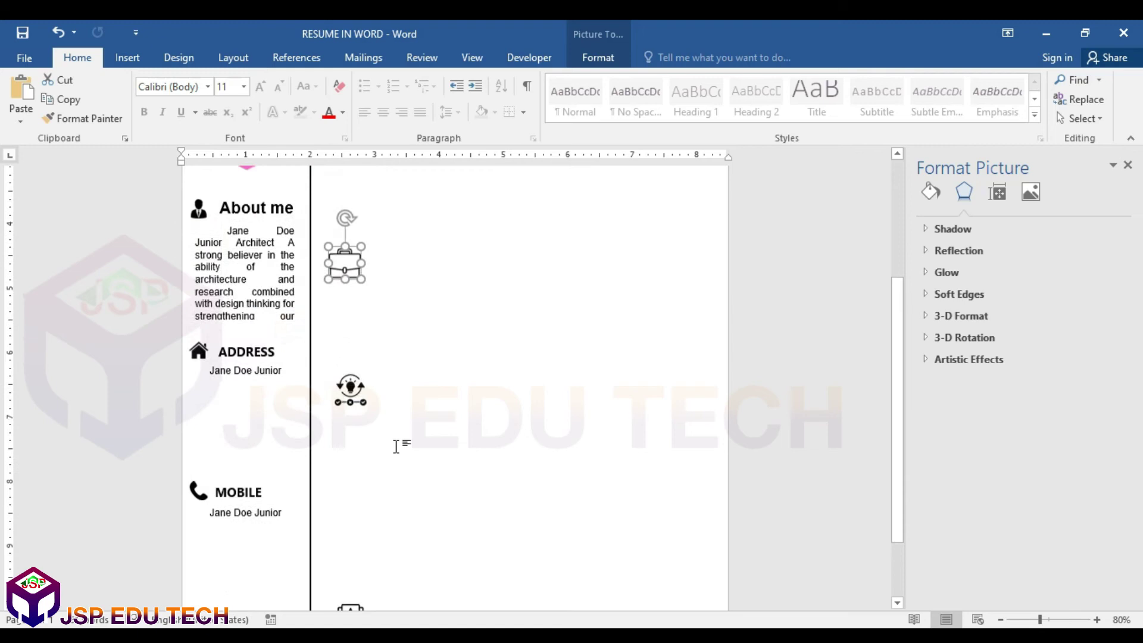
{"action": "left_click", "coordinate": [354, 376], "text": "shift"}
{"action": "scroll", "coordinate": [355, 376], "scroll_direction": "down", "scroll_amount": 2}
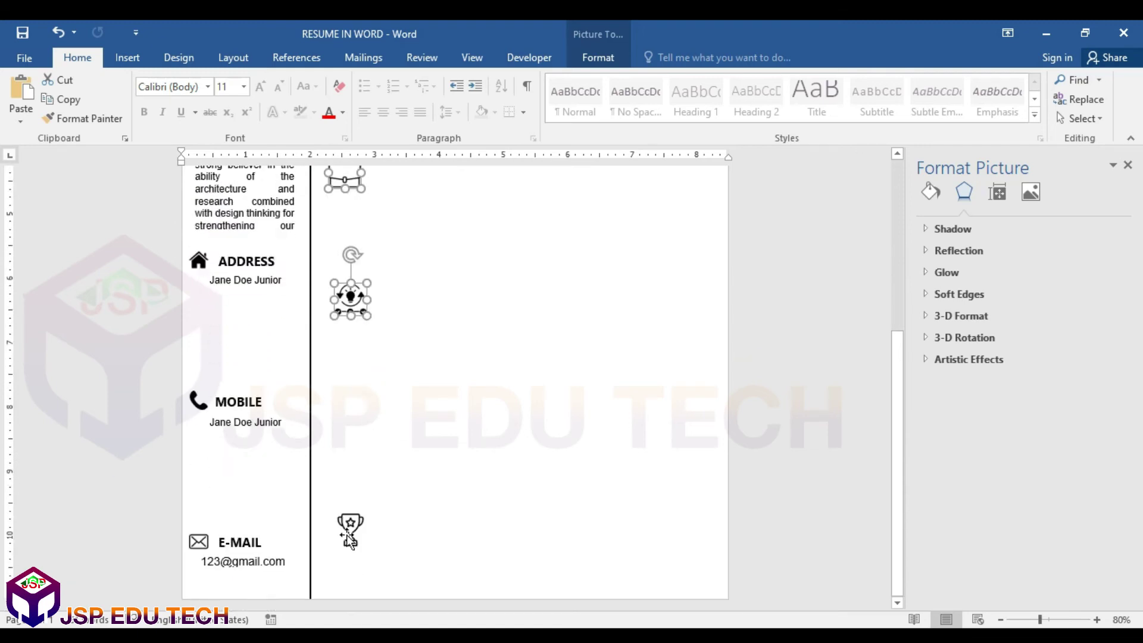
{"action": "left_click", "coordinate": [351, 527], "text": "shift"}
{"action": "scroll", "coordinate": [517, 460], "scroll_direction": "up", "scroll_amount": 8}
{"action": "scroll", "coordinate": [424, 282], "scroll_direction": "down", "scroll_amount": 4}
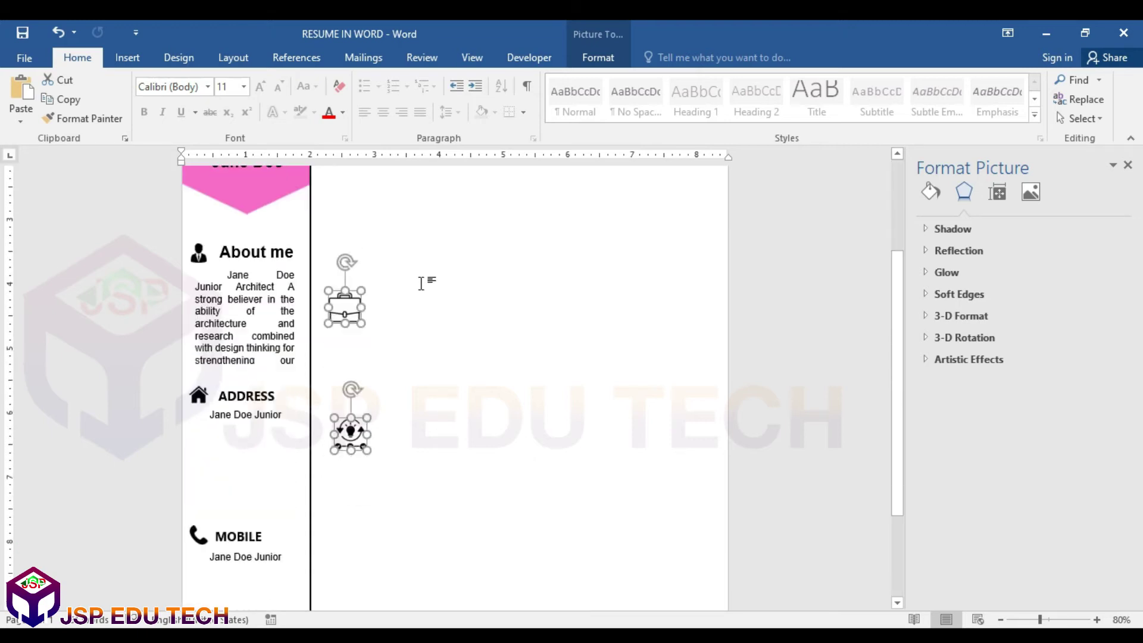
{"action": "scroll", "coordinate": [421, 283], "scroll_direction": "down", "scroll_amount": 2}
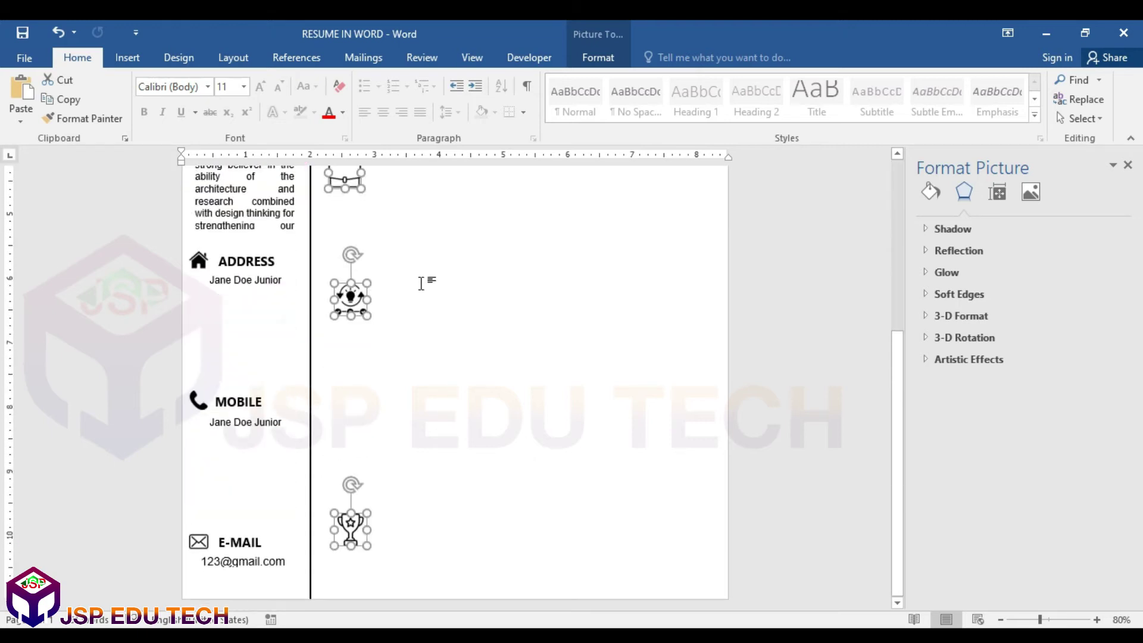
{"action": "left_click", "coordinate": [617, 56]}
{"action": "left_click", "coordinate": [932, 80]}
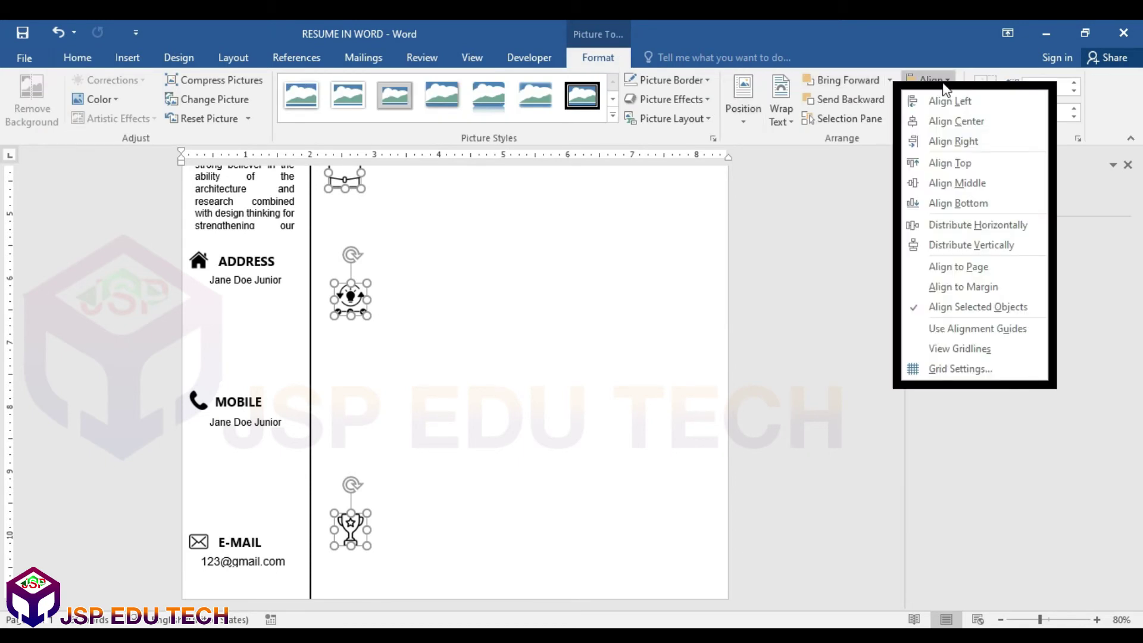
{"action": "left_click", "coordinate": [946, 101]}
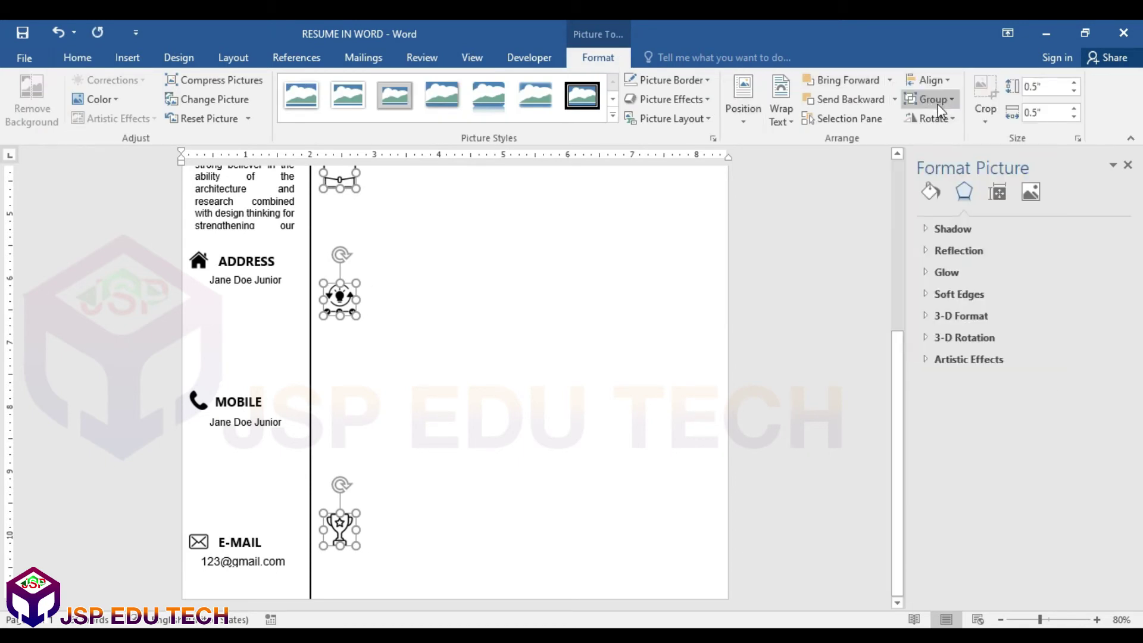
Distribute the four selected section icons vertically so they are evenly spaced down the page.
{"action": "scroll", "coordinate": [394, 340], "scroll_direction": "up", "scroll_amount": 5}
{"action": "scroll", "coordinate": [395, 341], "scroll_direction": "down", "scroll_amount": 5}
{"action": "scroll", "coordinate": [395, 340], "scroll_direction": "up", "scroll_amount": 3}
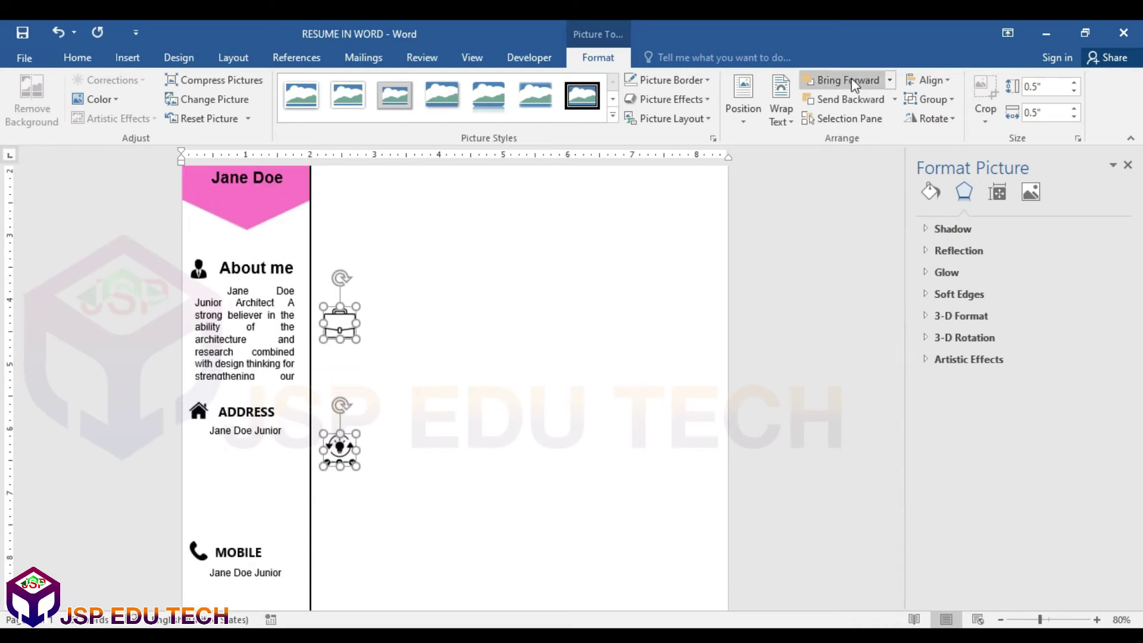
{"action": "left_click", "coordinate": [929, 80]}
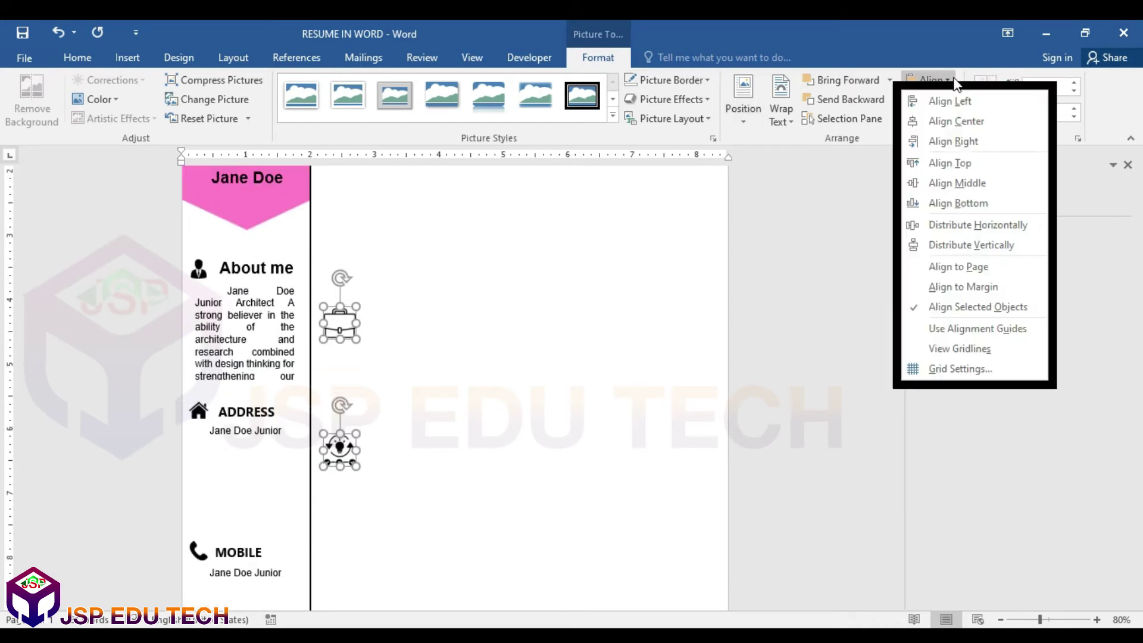
{"action": "left_click", "coordinate": [964, 245]}
{"action": "scroll", "coordinate": [492, 376], "scroll_direction": "down", "scroll_amount": 4}
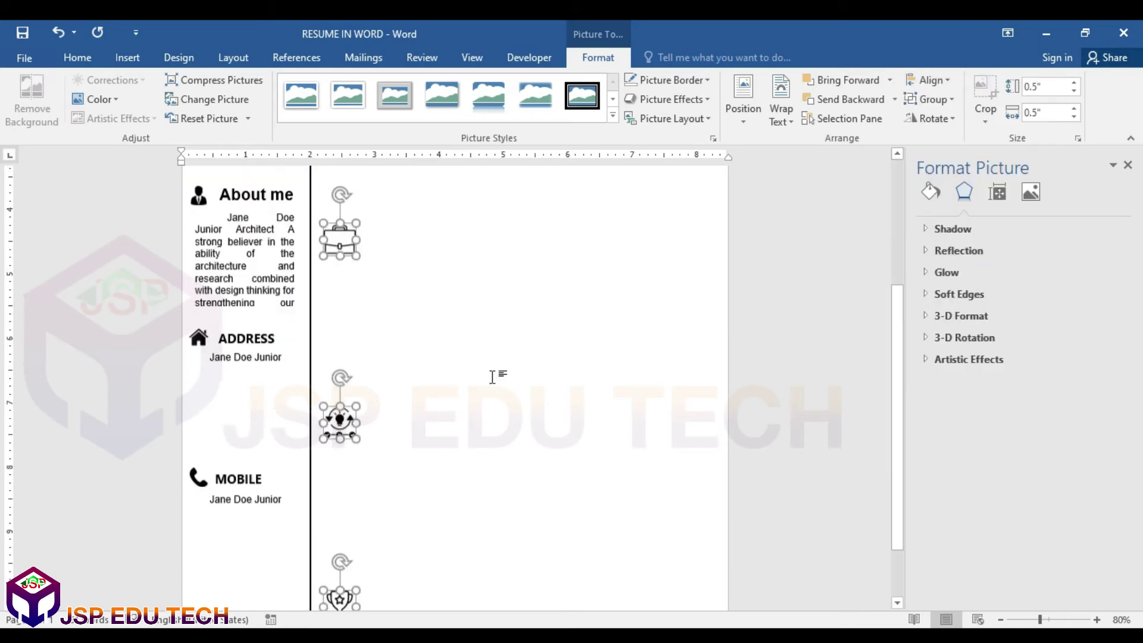
Duplicate the "About me" heading text box and place the copy beside the graduation cap icon.
{"action": "scroll", "coordinate": [491, 376], "scroll_direction": "up", "scroll_amount": 5}
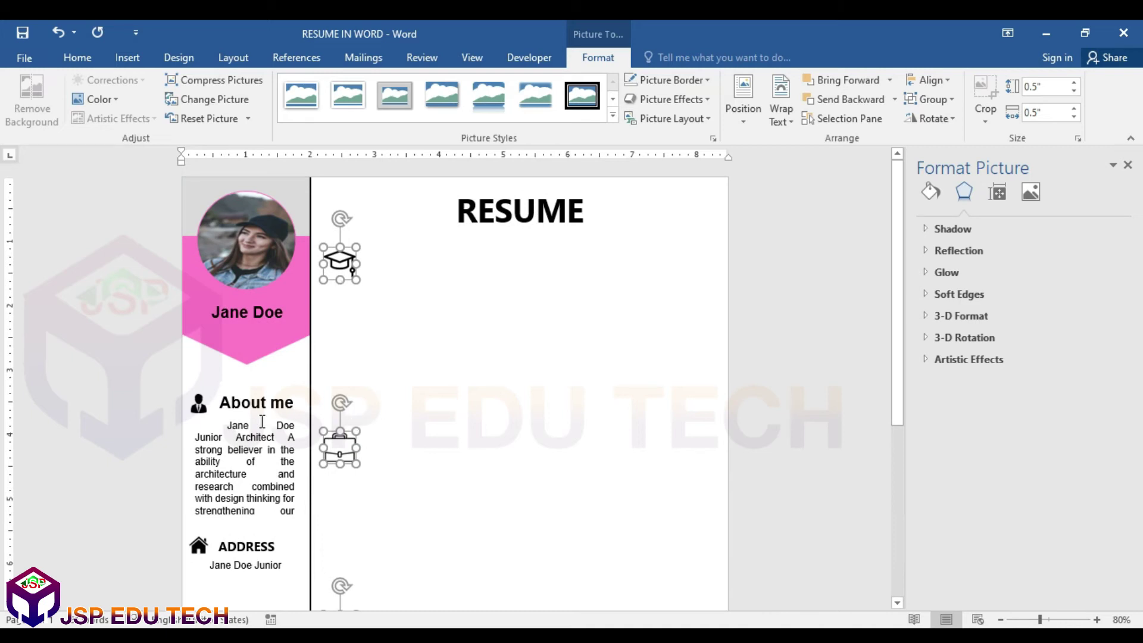
{"action": "left_click", "coordinate": [248, 400]}
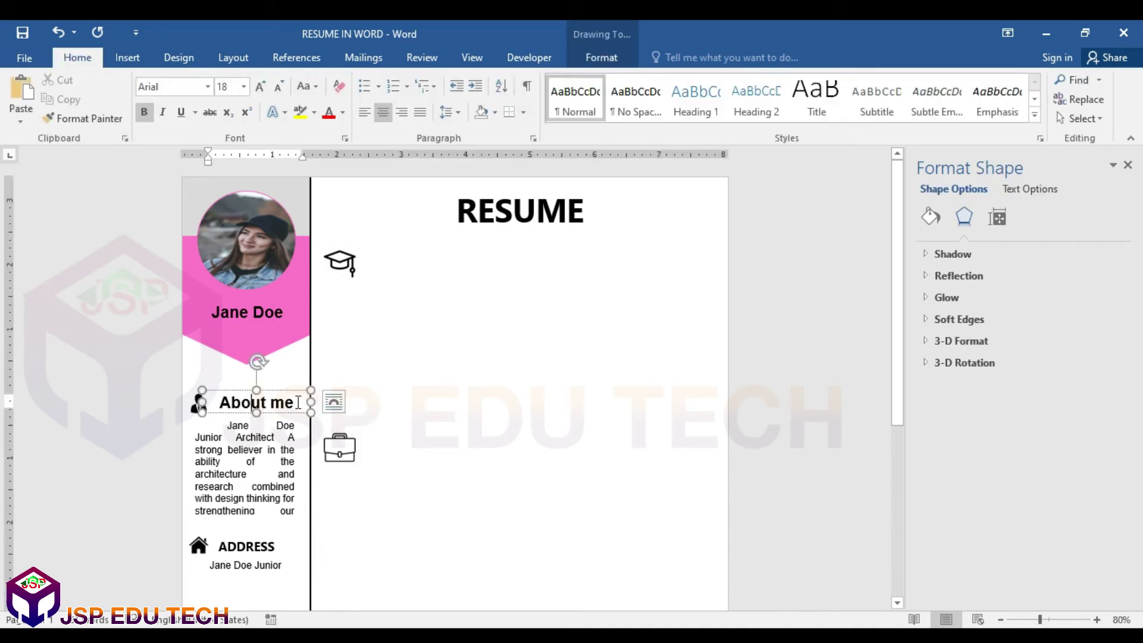
{"action": "key", "text": "Escape"}
{"action": "key", "text": "ctrl+c"}
{"action": "key", "text": "ctrl+v"}
{"action": "left_click_drag", "start_coordinate": [299, 407], "coordinate": [444, 255]}
Replace the copied heading's text with "EDUCATION" in capitals.
{"action": "left_click", "coordinate": [444, 255]}
{"action": "triple_click", "coordinate": [443, 256]}
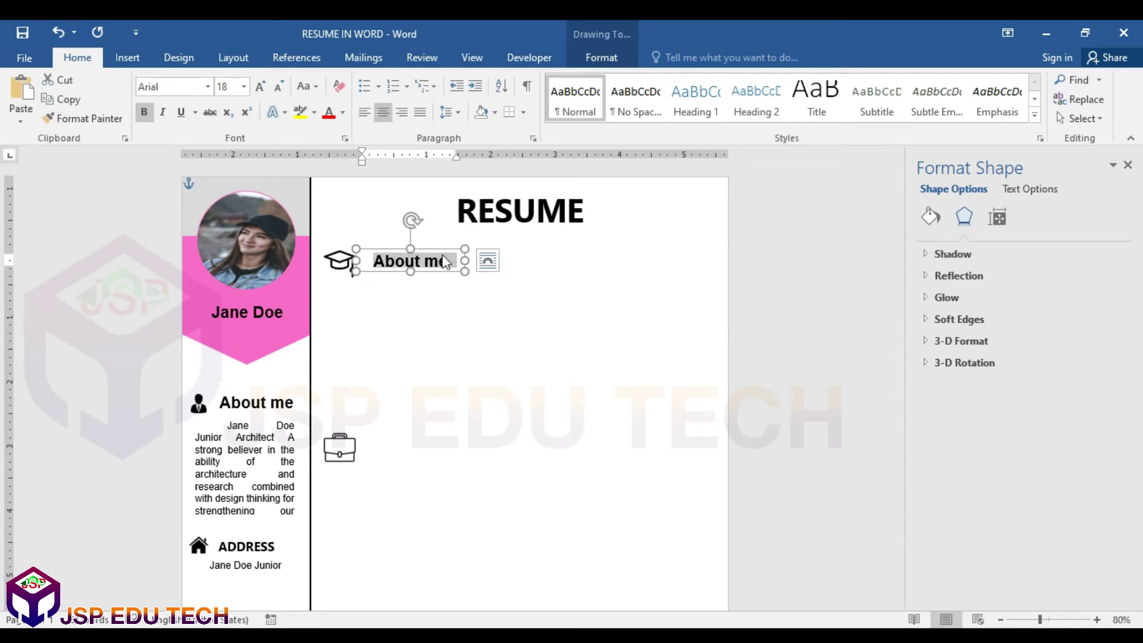
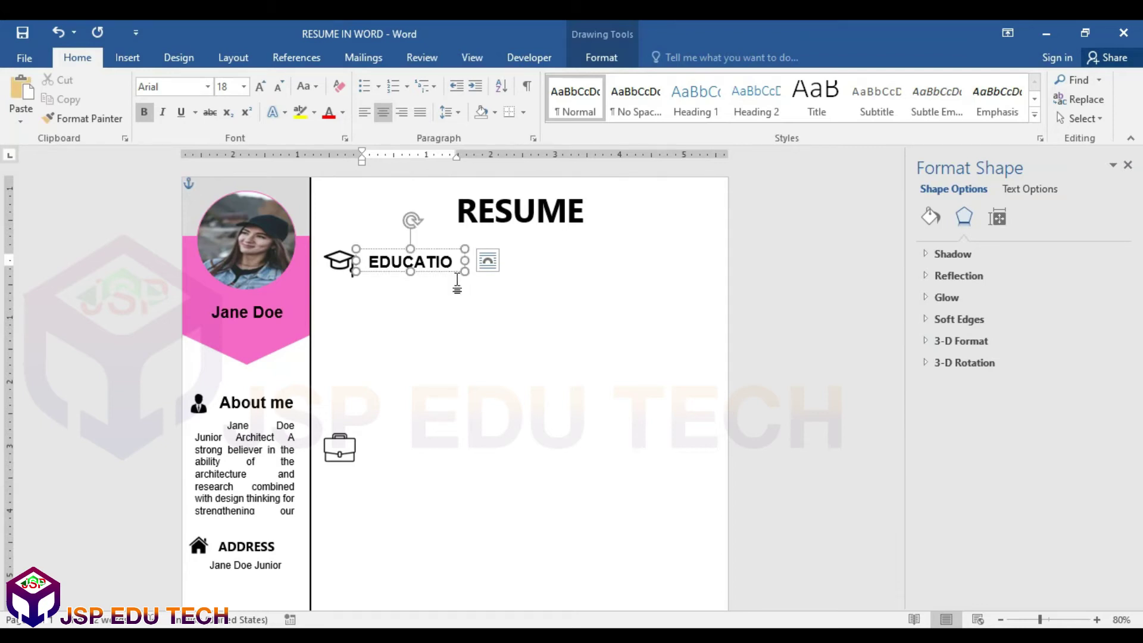
{"action": "key", "text": "Delete"}
{"action": "type", "text": "N"}
{"action": "type", "text": "o"}
{"action": "key", "text": "shift+Left"}
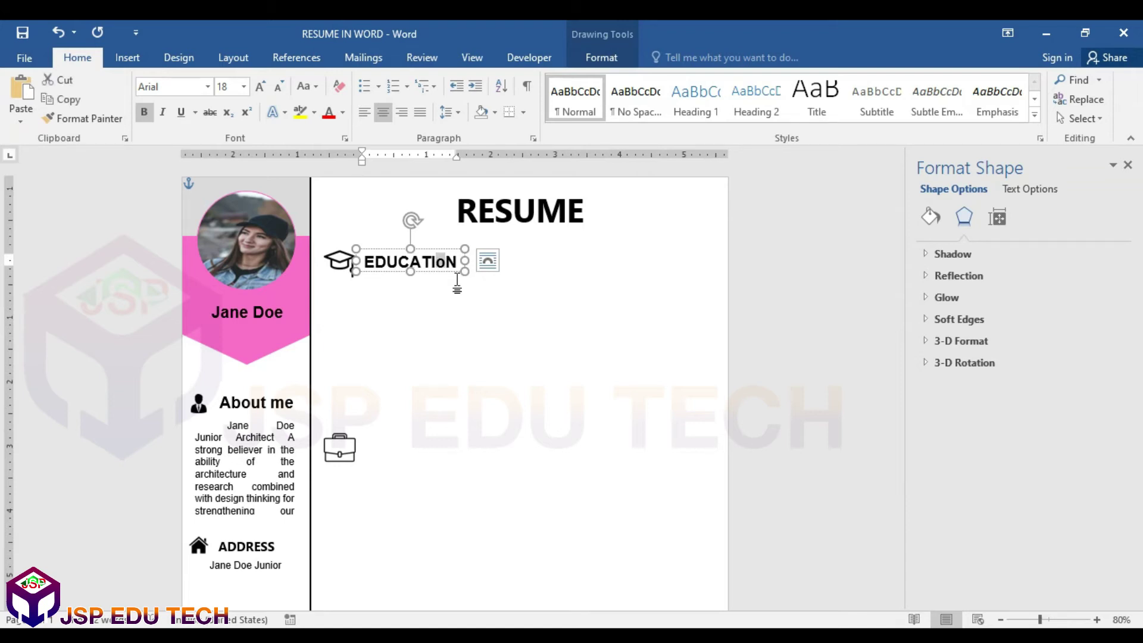
{"action": "type", "text": "O"}
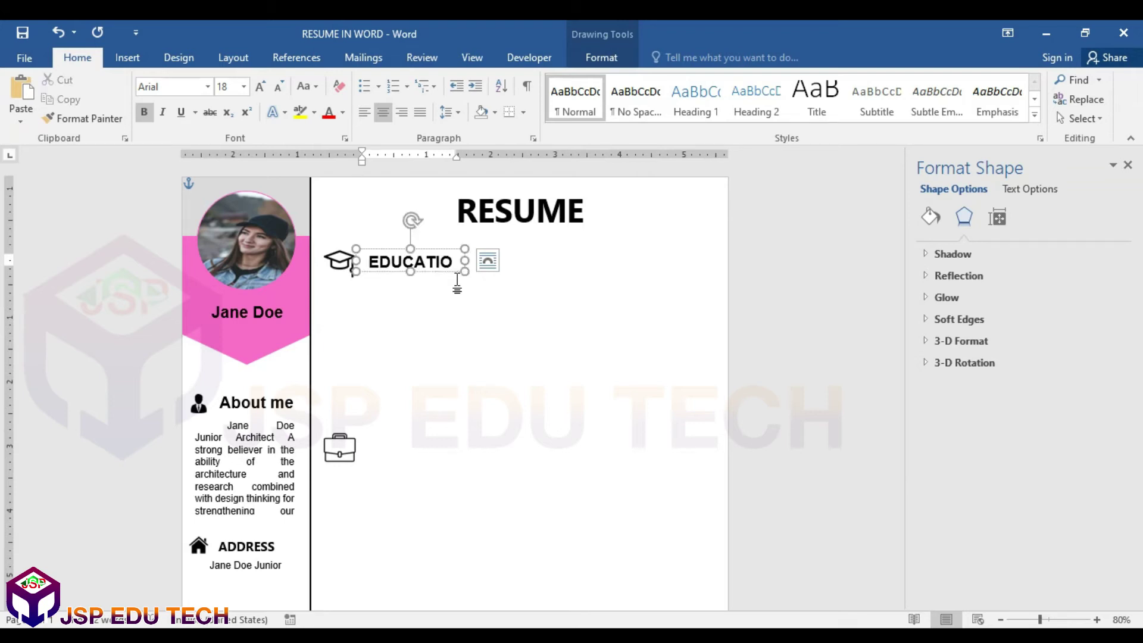
Widen the heading text box and extend its text to "EDUCATIONNAL QUALIFICATION".
{"action": "left_click_drag", "start_coordinate": [465, 260], "coordinate": [639, 260]}
{"action": "left_click", "coordinate": [583, 260]}
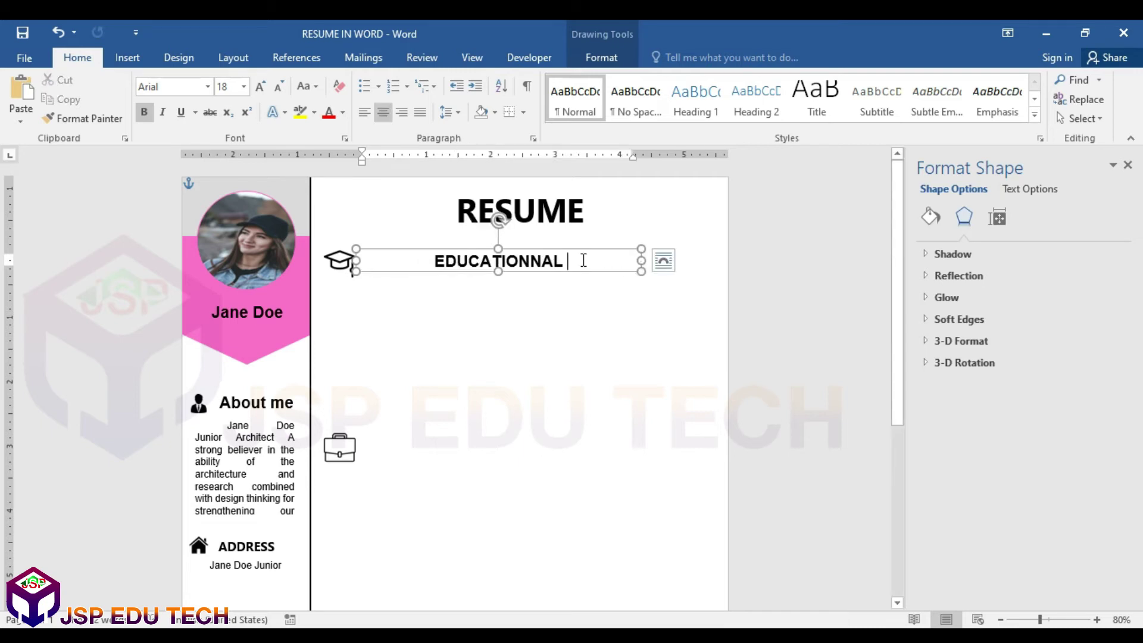
{"action": "type", "text": "QUAL"}
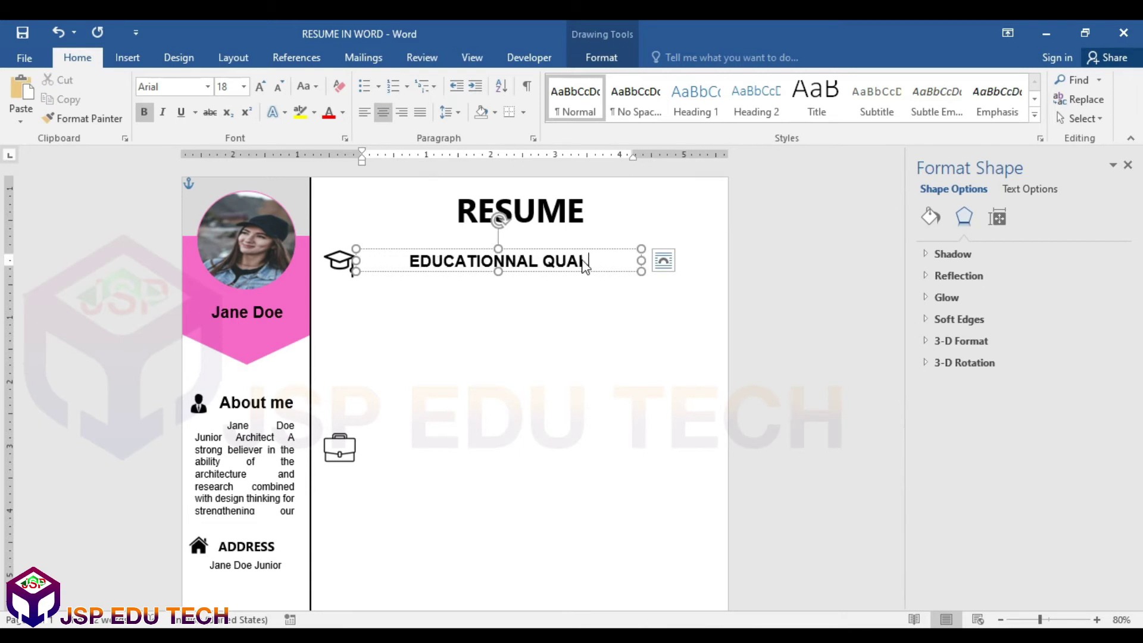
{"action": "type", "text": "IFICATION"}
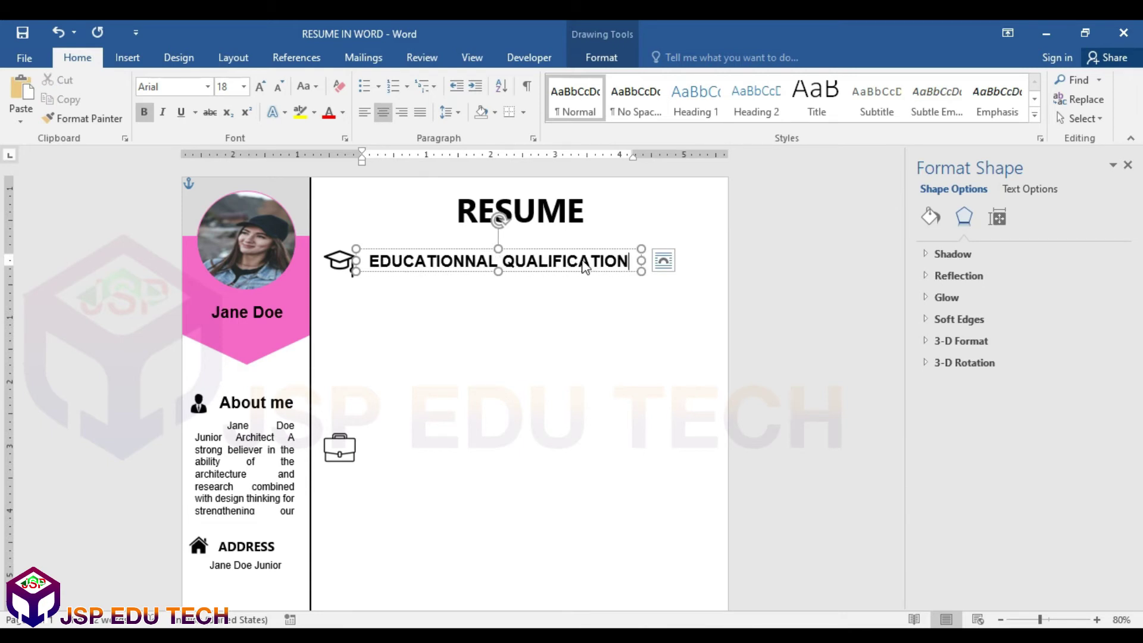
{"action": "left_click", "coordinate": [585, 271]}
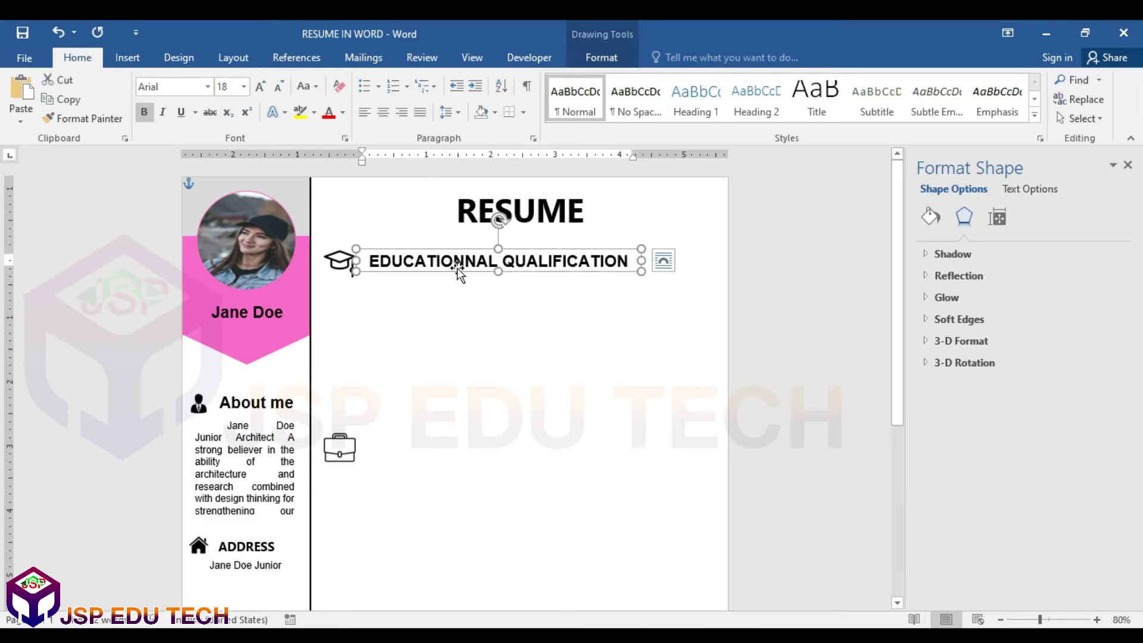
Move the "EDUCATIONNAL QUALIFICATION" heading closer to the graduation cap icon and send its text box backward.
{"action": "left_click_drag", "start_coordinate": [458, 271], "coordinate": [446, 268]}
{"action": "left_click", "coordinate": [342, 288]}
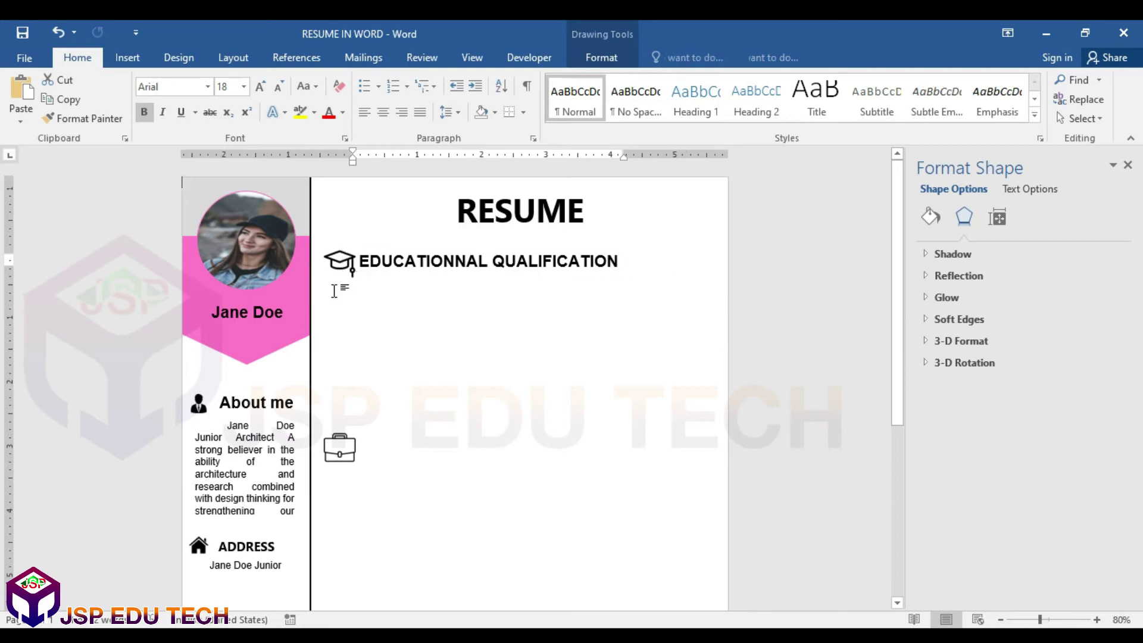
{"action": "left_click", "coordinate": [371, 266]}
{"action": "key", "text": "Escape"}
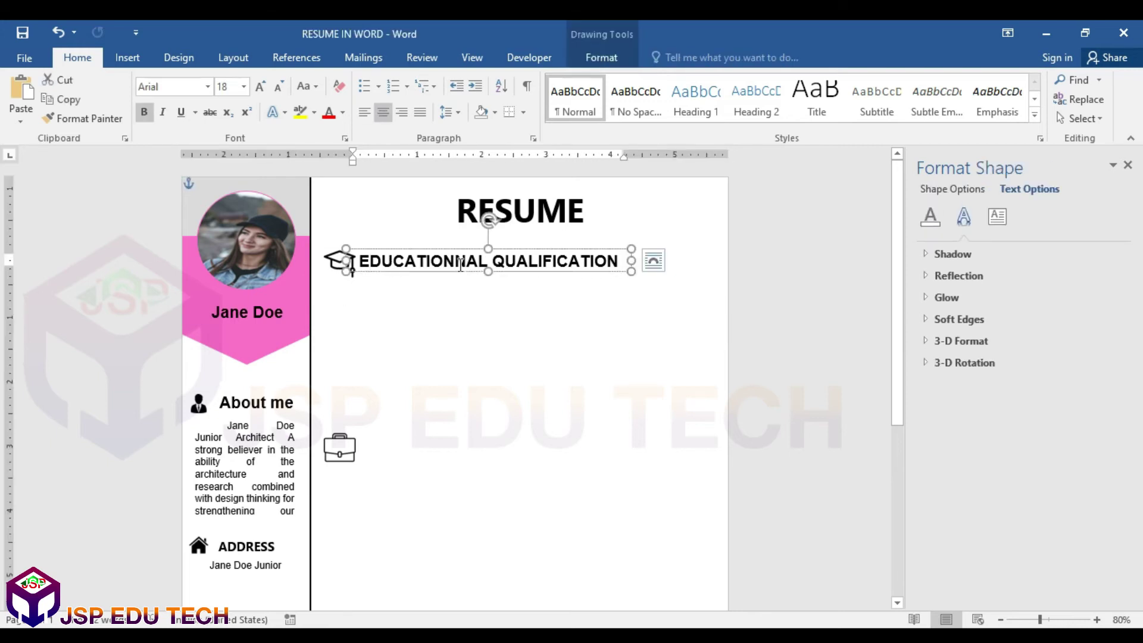
{"action": "right_click", "coordinate": [465, 260]}
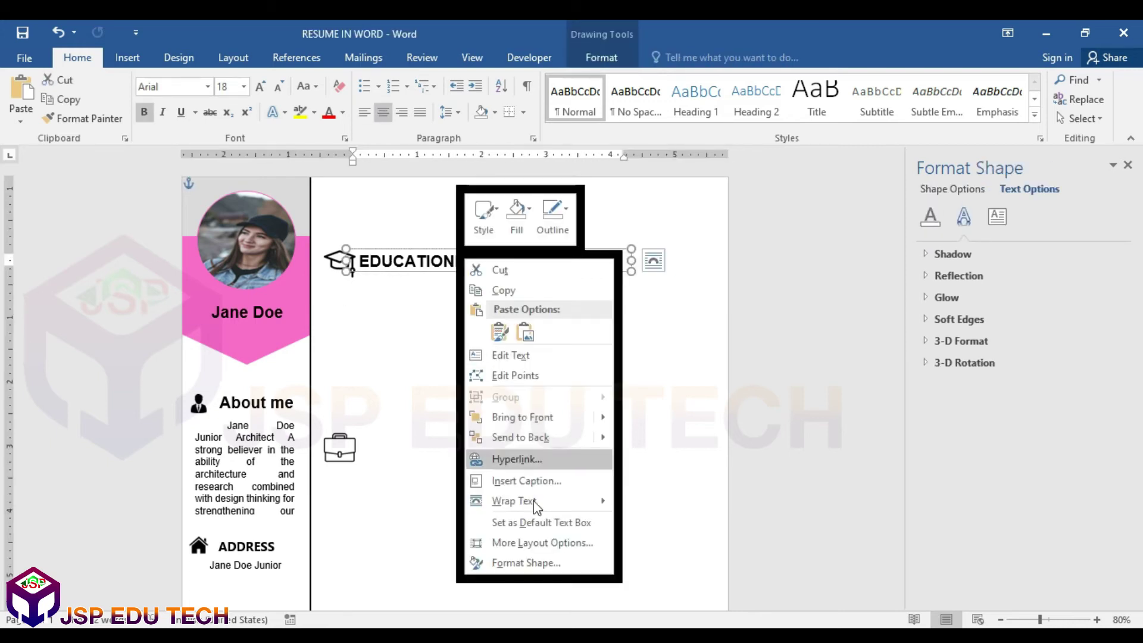
{"action": "mouse_move", "coordinate": [539, 438]}
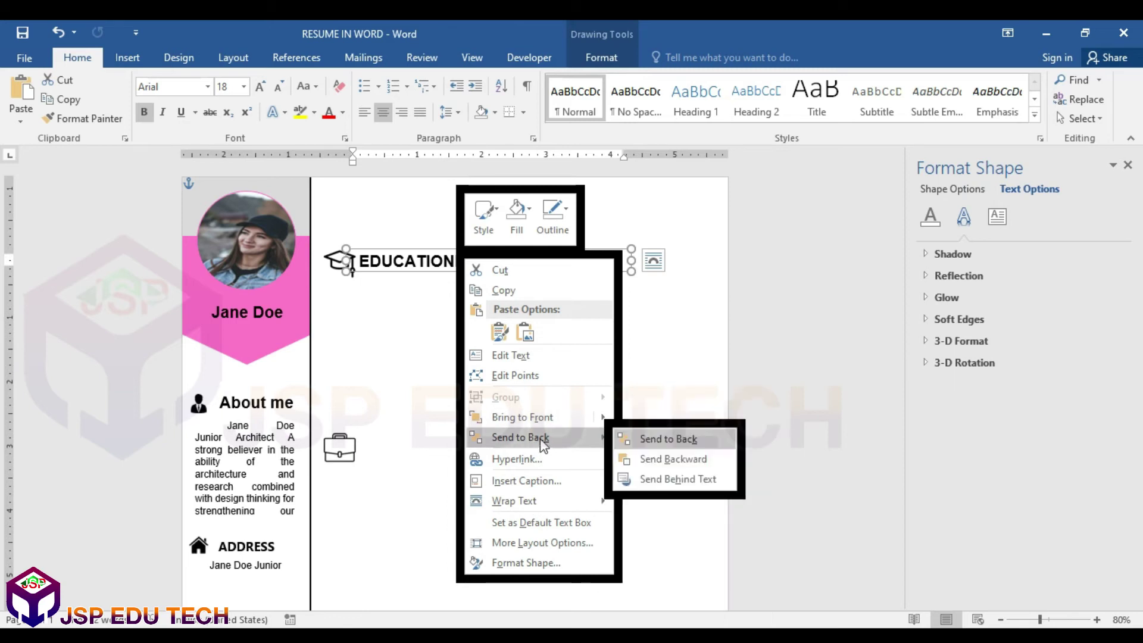
{"action": "left_click", "coordinate": [671, 459]}
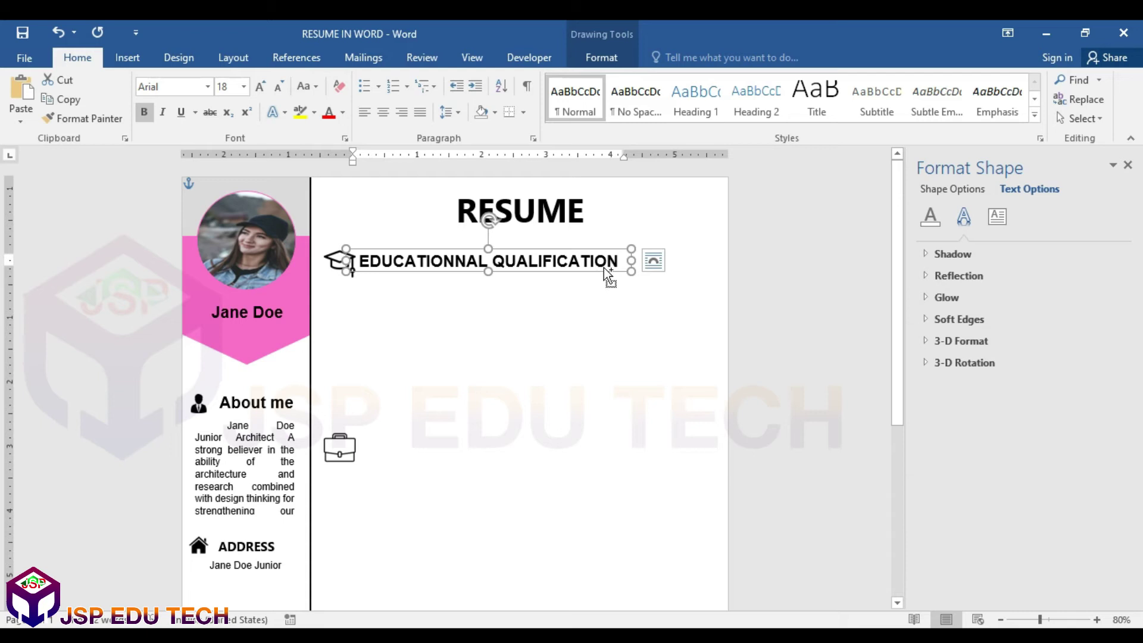
Place copies of the "EDUCATIONNAL QUALIFICATION" heading beside the briefcase icon and the light-bulb icon.
{"action": "left_click_drag", "start_coordinate": [604, 266], "coordinate": [614, 278]}
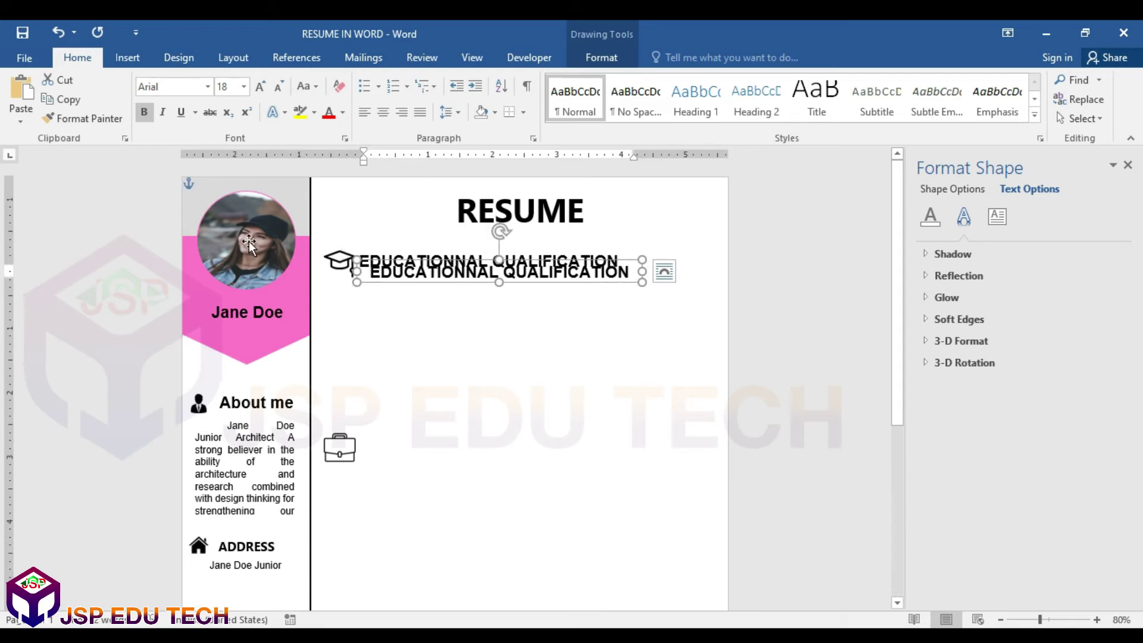
{"action": "left_click_drag", "start_coordinate": [469, 276], "coordinate": [462, 457]}
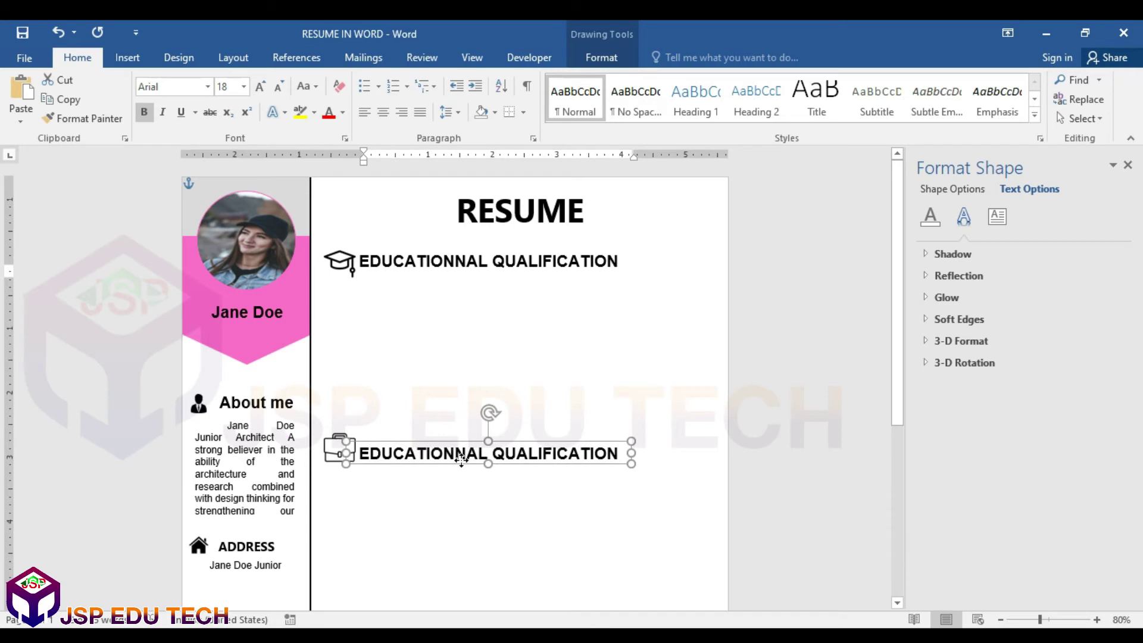
{"action": "scroll", "coordinate": [465, 460], "scroll_direction": "down", "scroll_amount": 5}
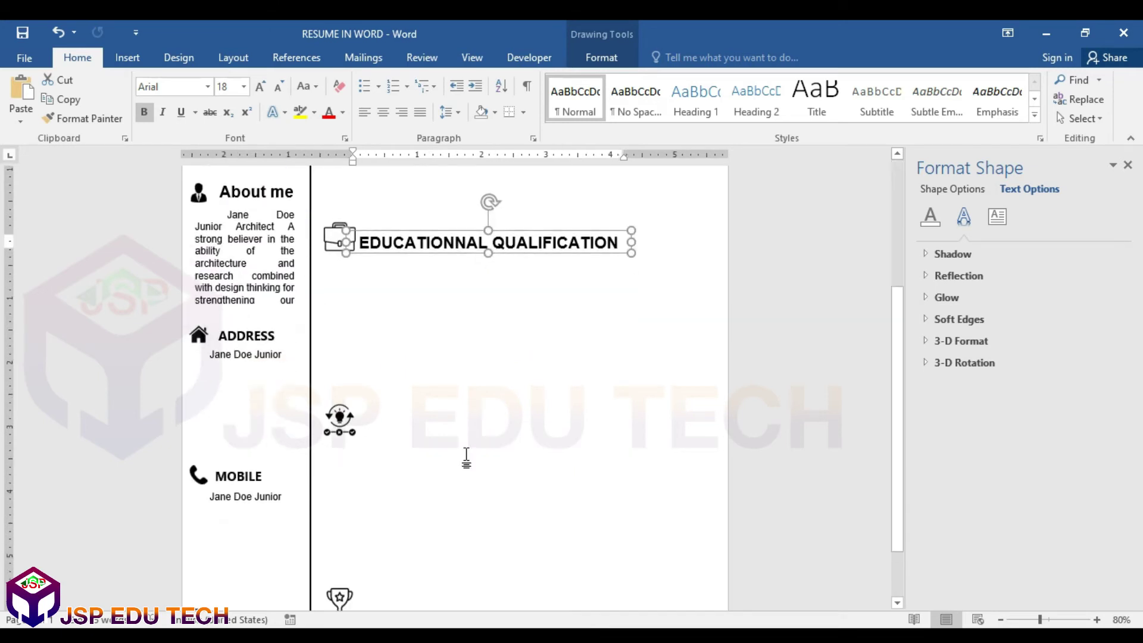
{"action": "key", "text": "ctrl+z"}
{"action": "left_click_drag", "start_coordinate": [402, 260], "coordinate": [393, 427]}
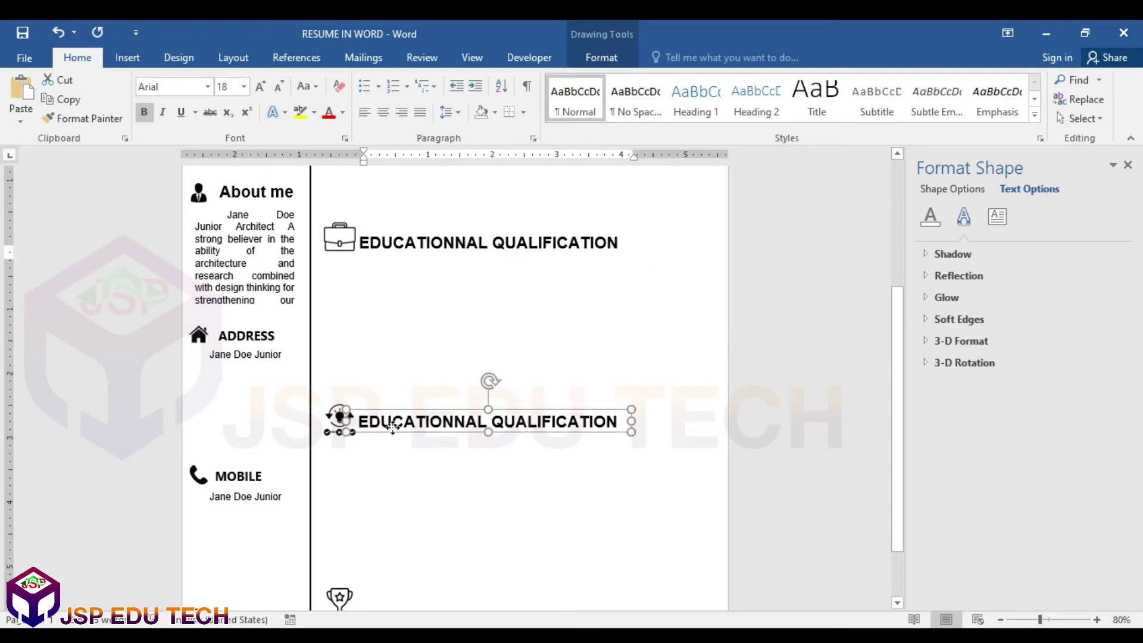
Paste another copy of the "EDUCATIONNAL QUALIFICATION" heading and place it beside the trophy icon.
{"action": "key", "text": "ctrl+v"}
{"action": "scroll", "coordinate": [398, 429], "scroll_direction": "down", "scroll_amount": 2}
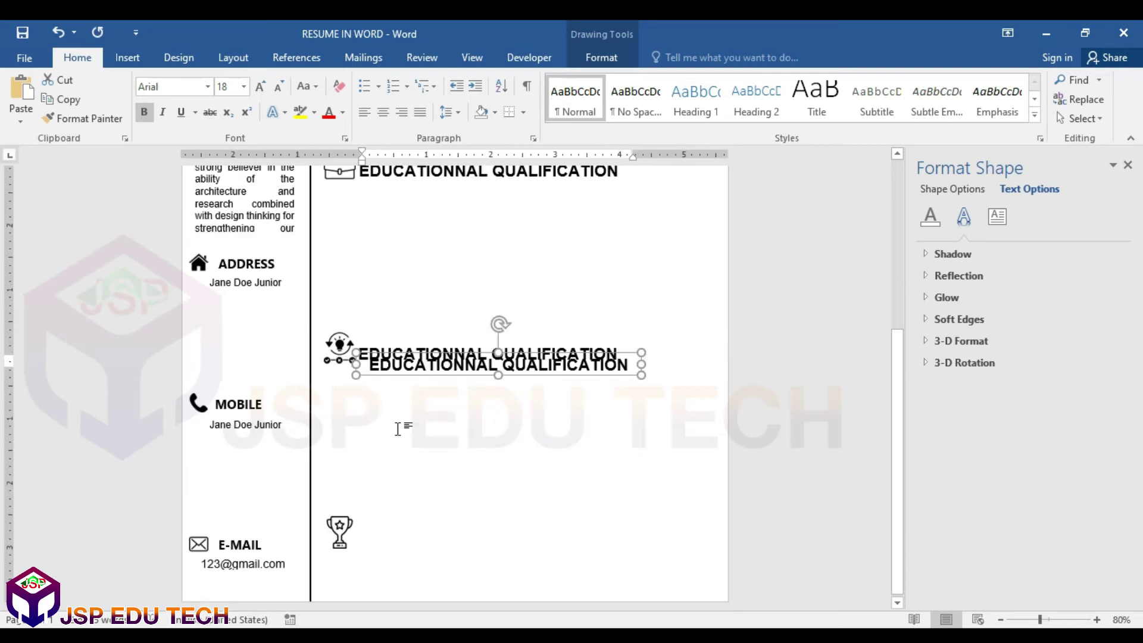
{"action": "key", "text": "ctrl+a"}
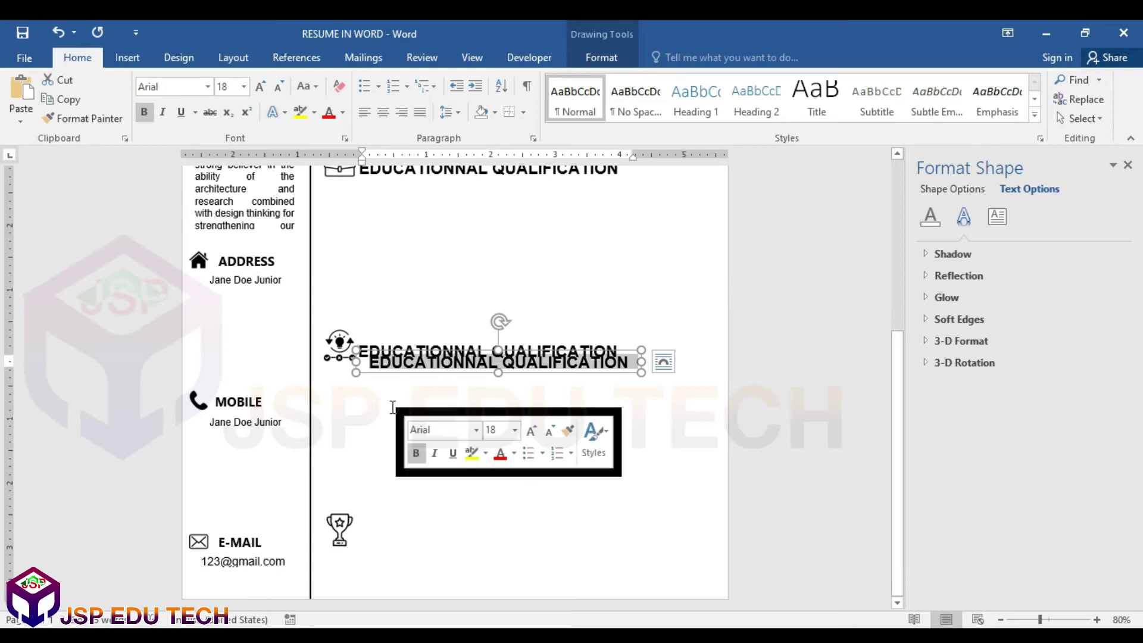
{"action": "left_click", "coordinate": [394, 374]}
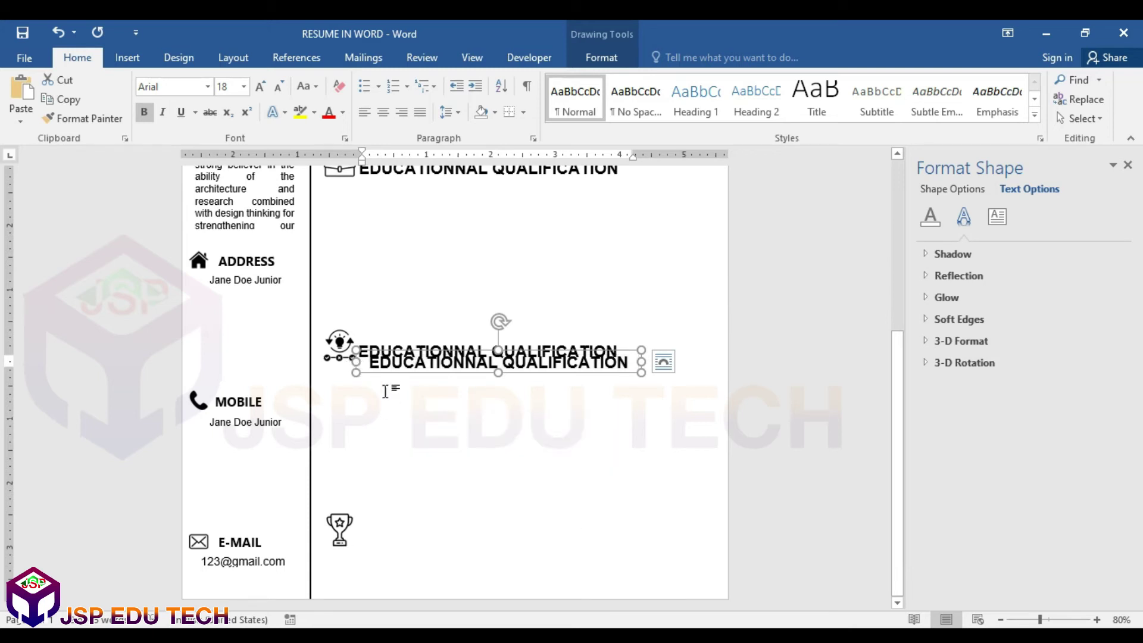
{"action": "left_click", "coordinate": [384, 390]}
{"action": "scroll", "coordinate": [395, 476], "scroll_direction": "down", "scroll_amount": 6}
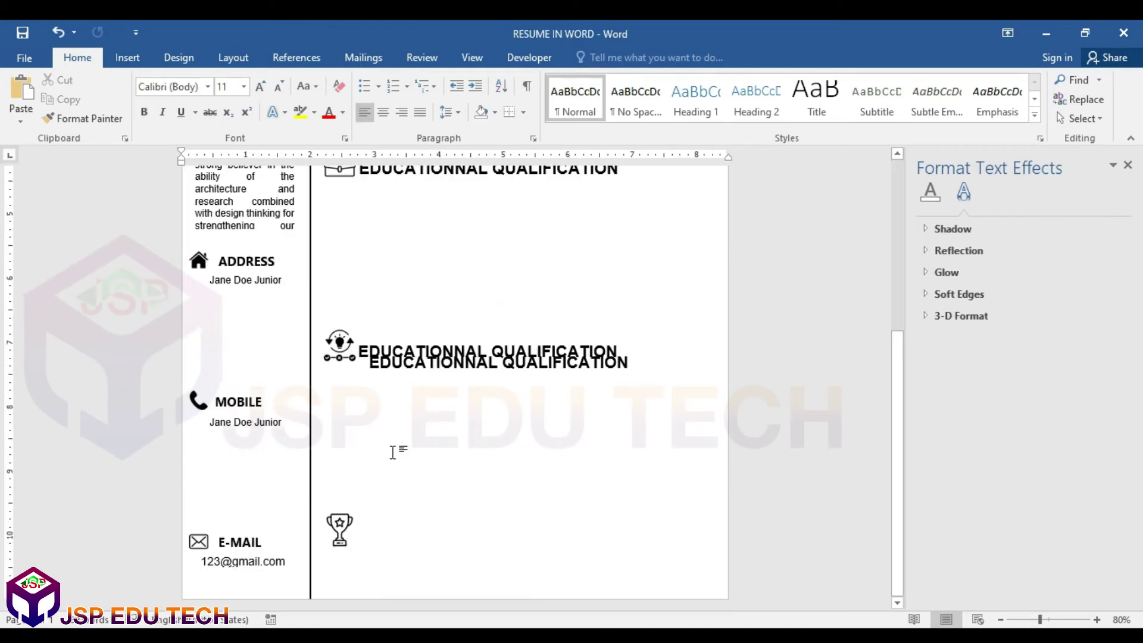
{"action": "left_click", "coordinate": [381, 369]}
{"action": "left_click", "coordinate": [388, 367]}
{"action": "left_click", "coordinate": [372, 365]}
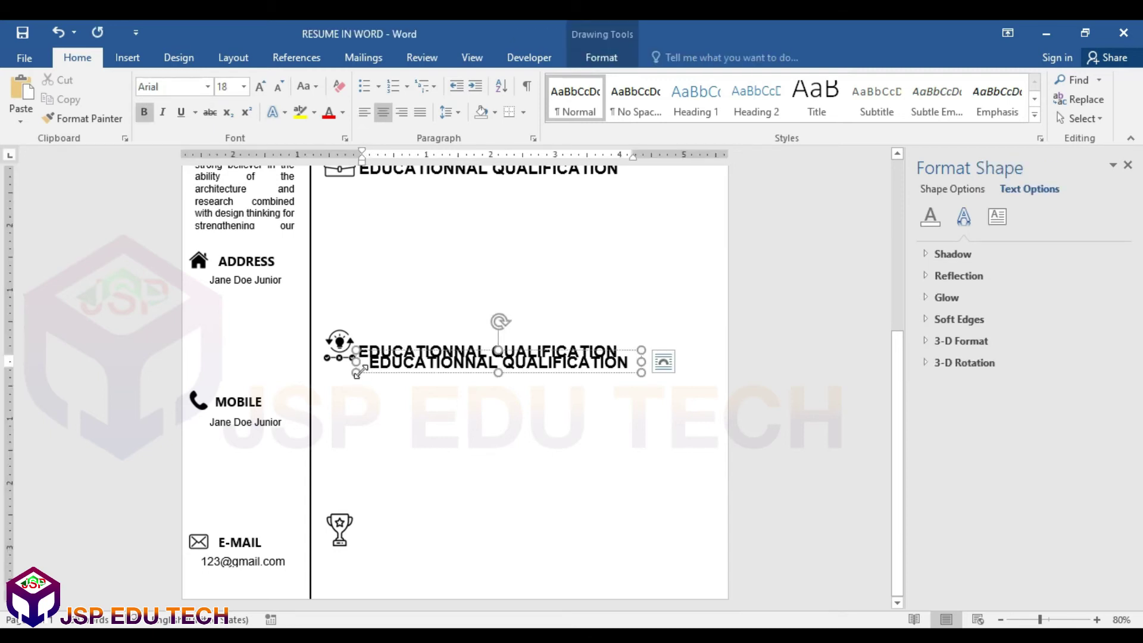
{"action": "left_click_drag", "start_coordinate": [363, 374], "coordinate": [349, 545]}
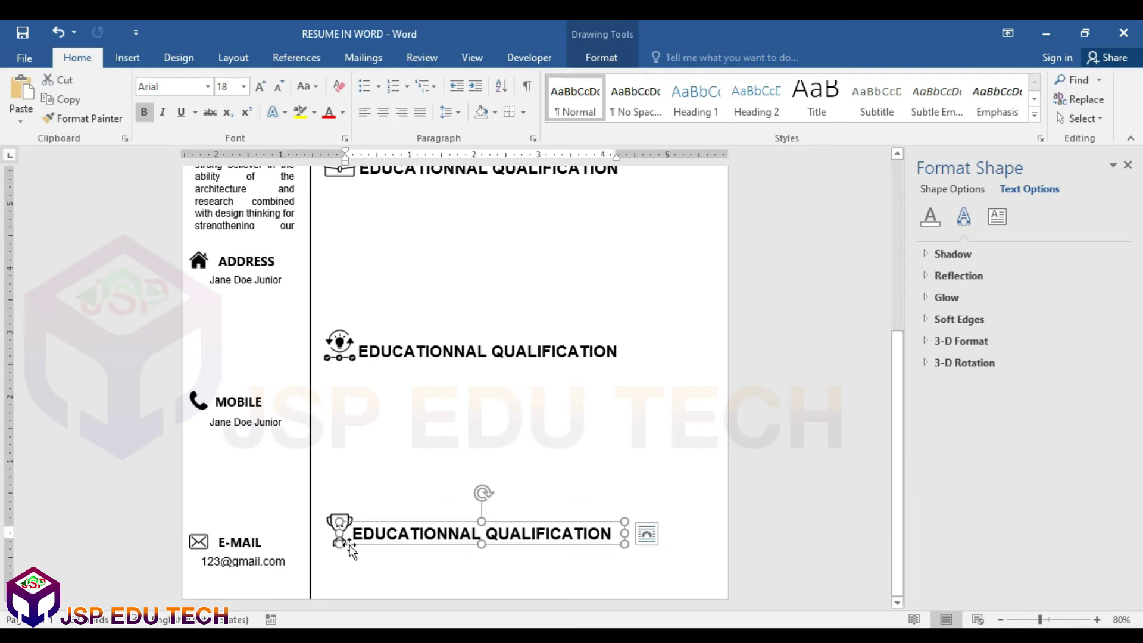
Select all four "EDUCATIONNAL QUALIFICATION" headings and align their left edges.
{"action": "left_click", "coordinate": [429, 348], "text": "shift"}
{"action": "scroll", "coordinate": [431, 348], "scroll_direction": "up", "scroll_amount": 3}
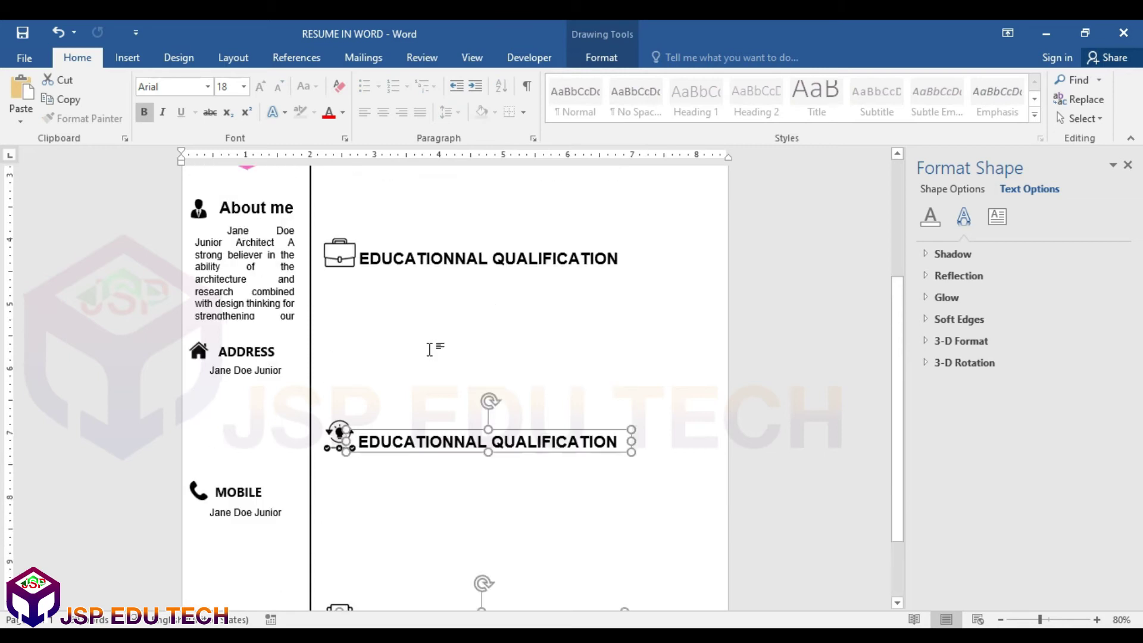
{"action": "left_click", "coordinate": [421, 259], "text": "shift"}
{"action": "scroll", "coordinate": [422, 259], "scroll_direction": "up", "scroll_amount": 3}
{"action": "scroll", "coordinate": [423, 260], "scroll_direction": "up", "scroll_amount": 2}
{"action": "left_click", "coordinate": [432, 221], "text": "shift"}
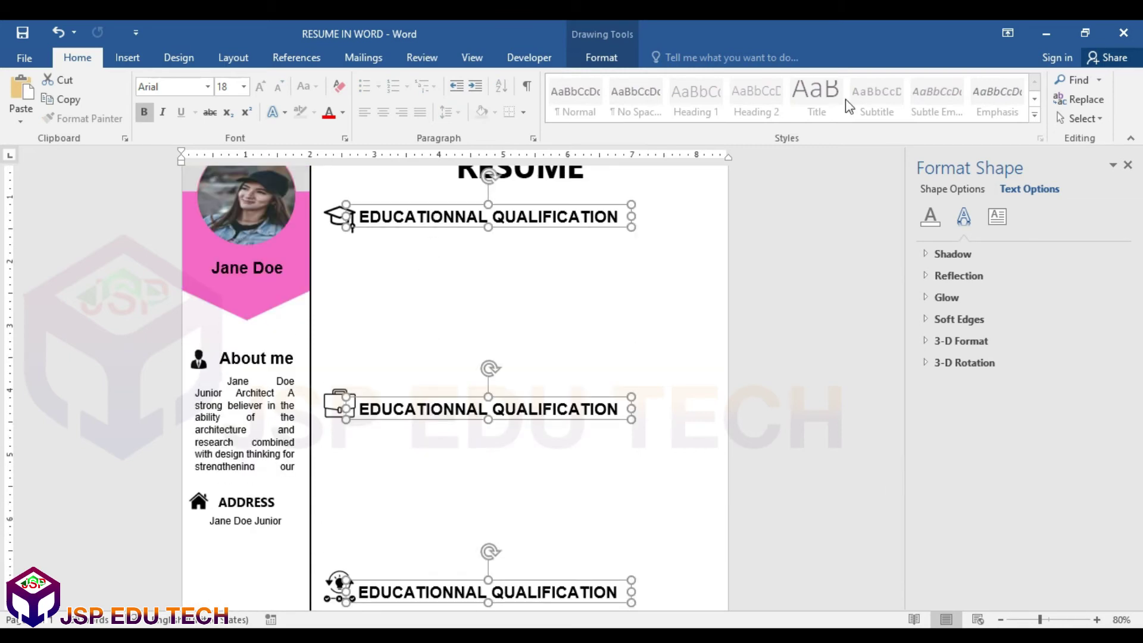
{"action": "left_click", "coordinate": [601, 57]}
{"action": "left_click", "coordinate": [970, 80]}
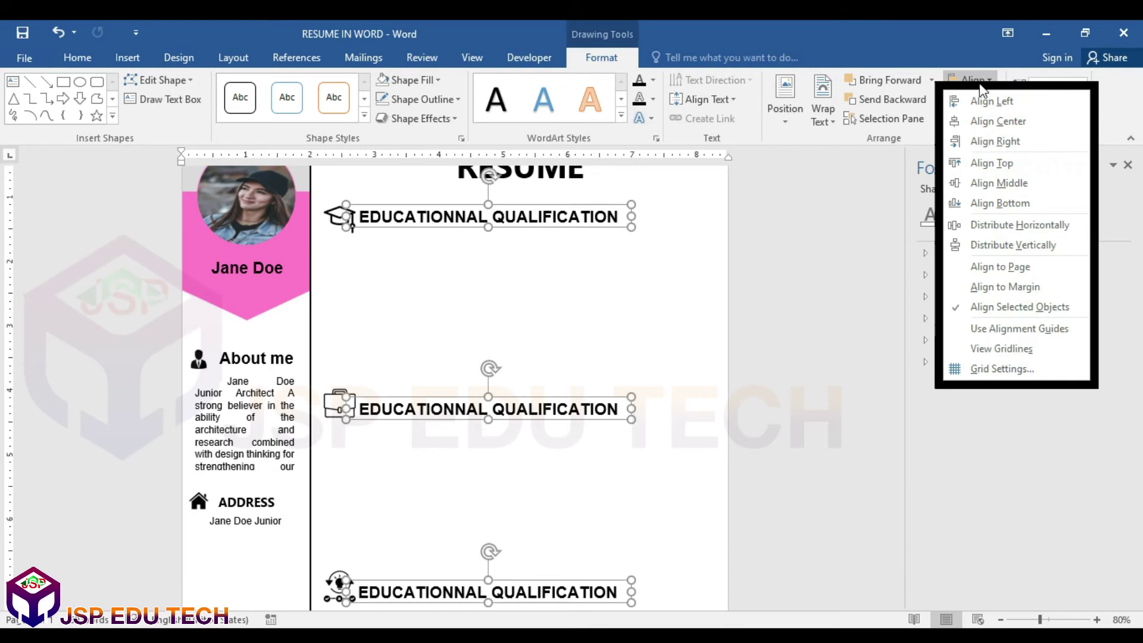
{"action": "left_click", "coordinate": [984, 122]}
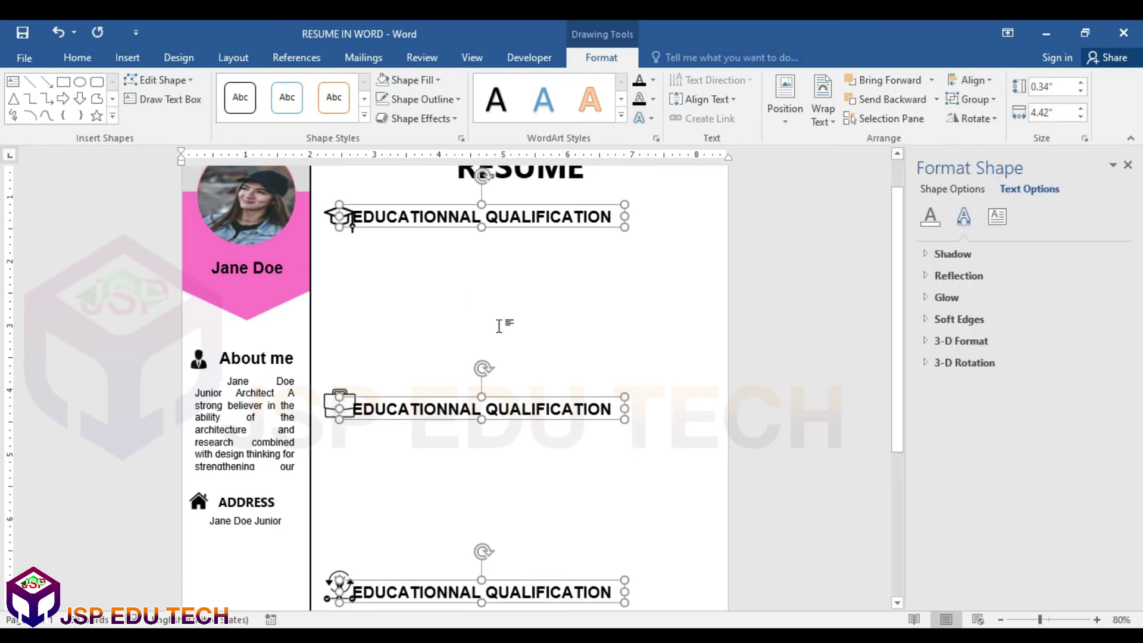
Nudge the four selected headings slightly to the right, away from their icons.
{"action": "key", "text": "Right"}
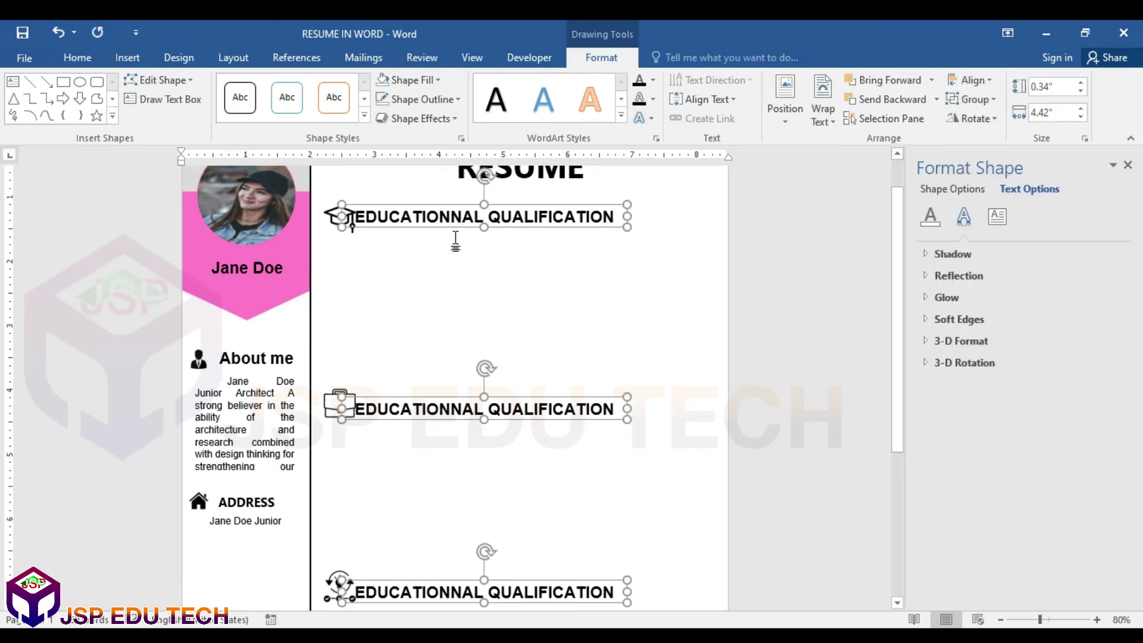
{"action": "key", "text": "Right"}
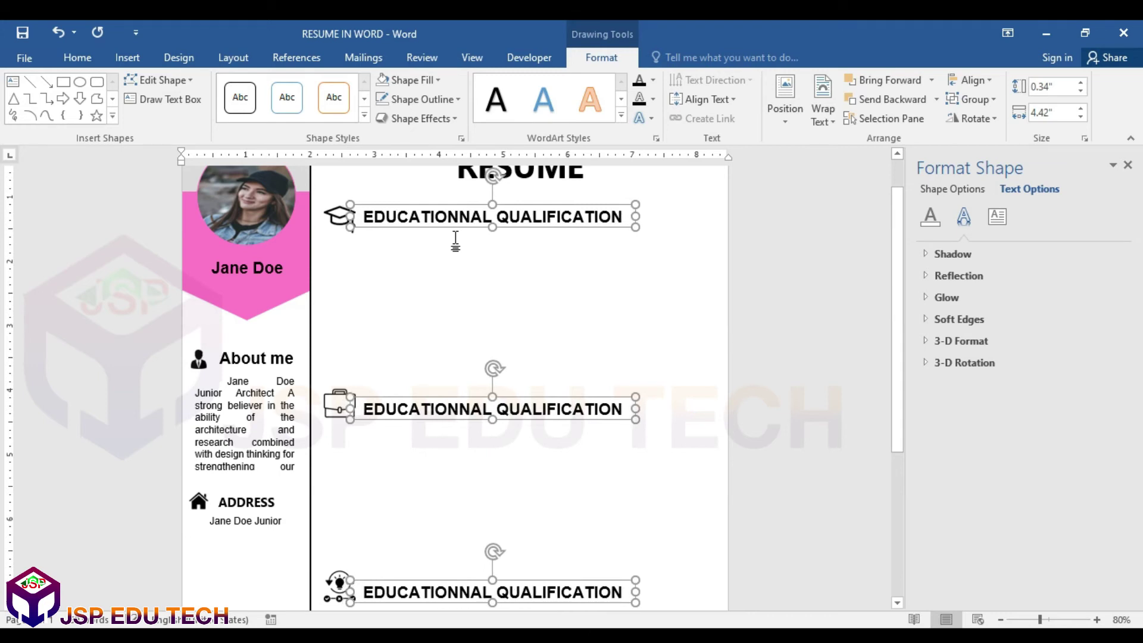
{"action": "key", "text": "Left"}
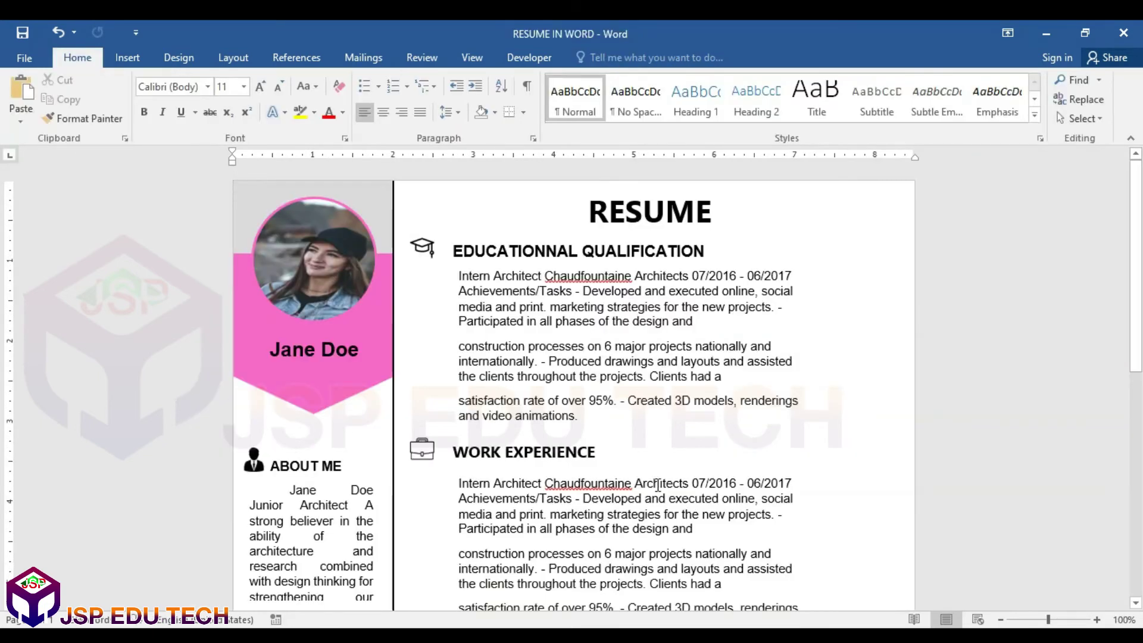
Select the graduation cap, briefcase, light-bulb and trophy icons together and set their height to 0.4".
{"action": "scroll", "coordinate": [592, 290], "scroll_direction": "down", "scroll_amount": 1}
{"action": "scroll", "coordinate": [589, 300], "scroll_direction": "up", "scroll_amount": 1}
{"action": "left_click", "coordinate": [423, 246]}
{"action": "left_click", "coordinate": [418, 447]}
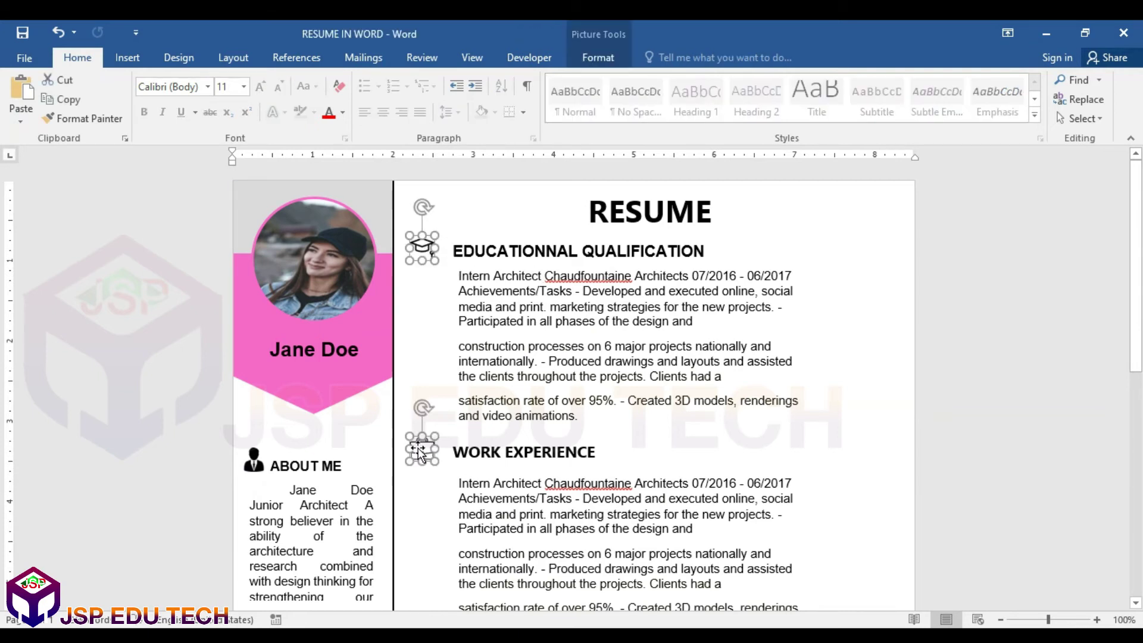
{"action": "scroll", "coordinate": [418, 448], "scroll_direction": "down", "scroll_amount": 5}
{"action": "left_click", "coordinate": [422, 497]}
{"action": "scroll", "coordinate": [422, 500], "scroll_direction": "down", "scroll_amount": 6}
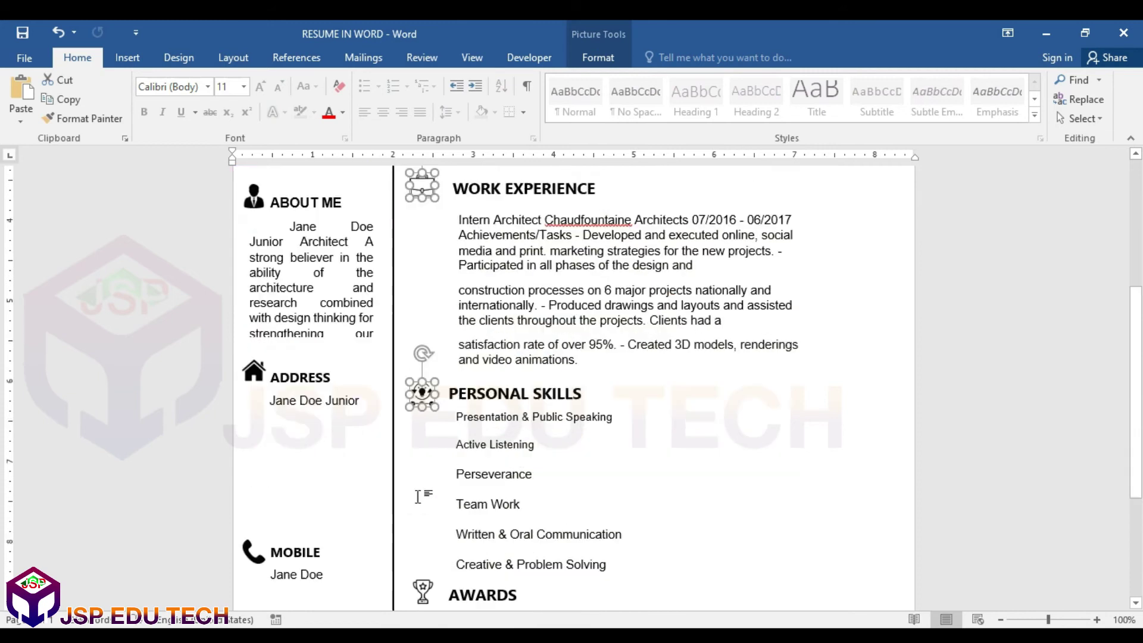
{"action": "scroll", "coordinate": [422, 503], "scroll_direction": "up", "scroll_amount": 6}
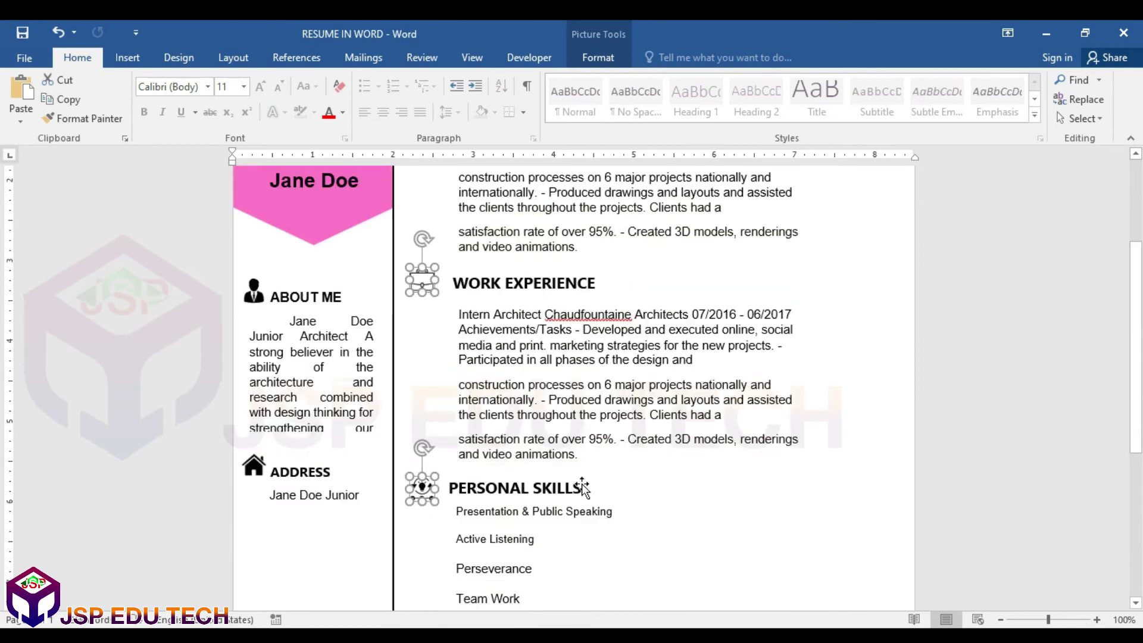
{"action": "left_click", "coordinate": [597, 58]}
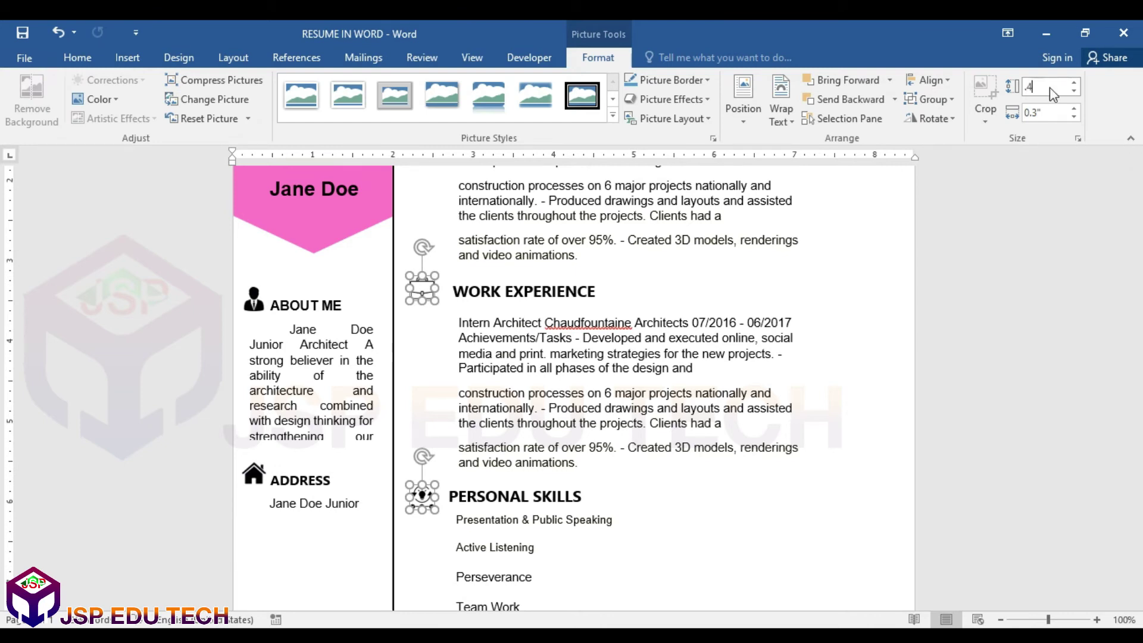
{"action": "key", "text": "Return"}
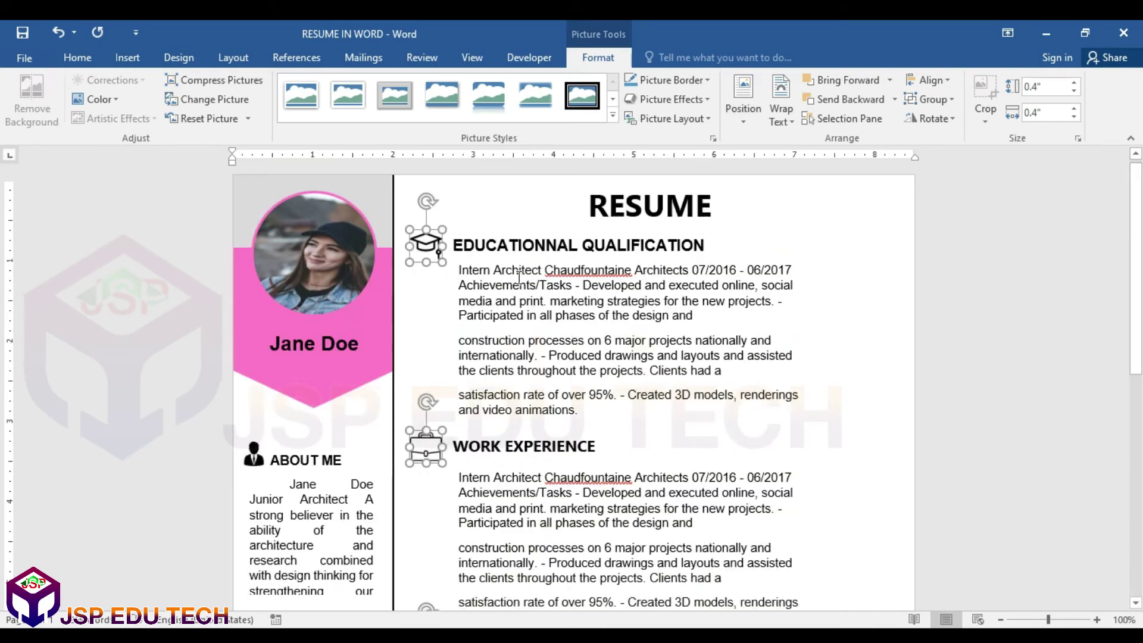
Left-align the four selected section icons and distribute them vertically.
{"action": "scroll", "coordinate": [573, 226], "scroll_direction": "up", "scroll_amount": 5}
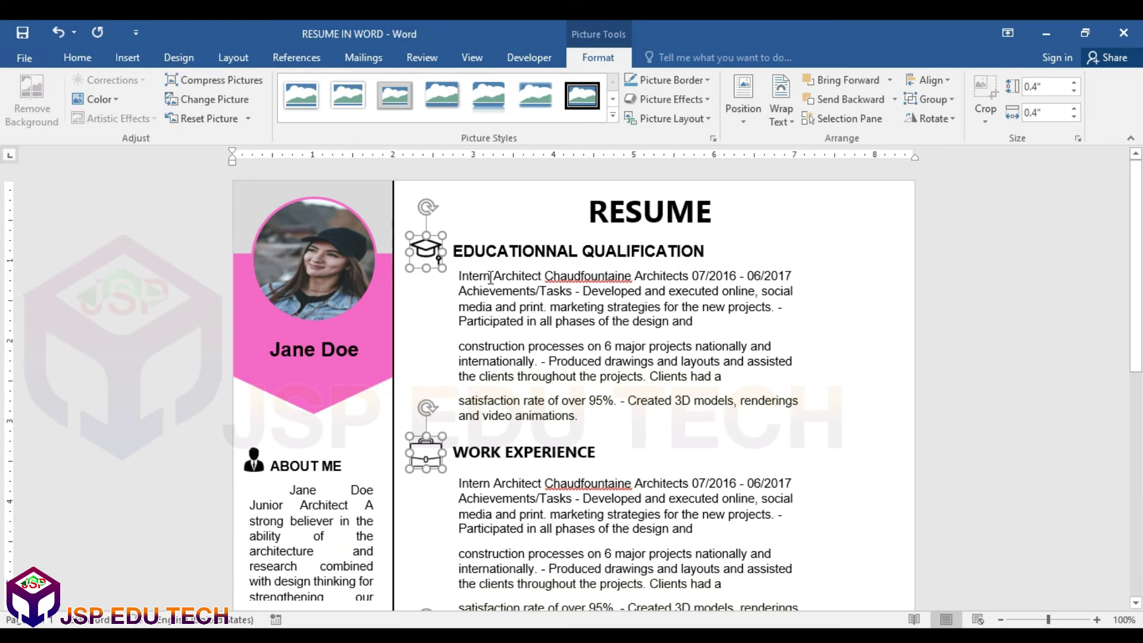
{"action": "left_click", "coordinate": [932, 81]}
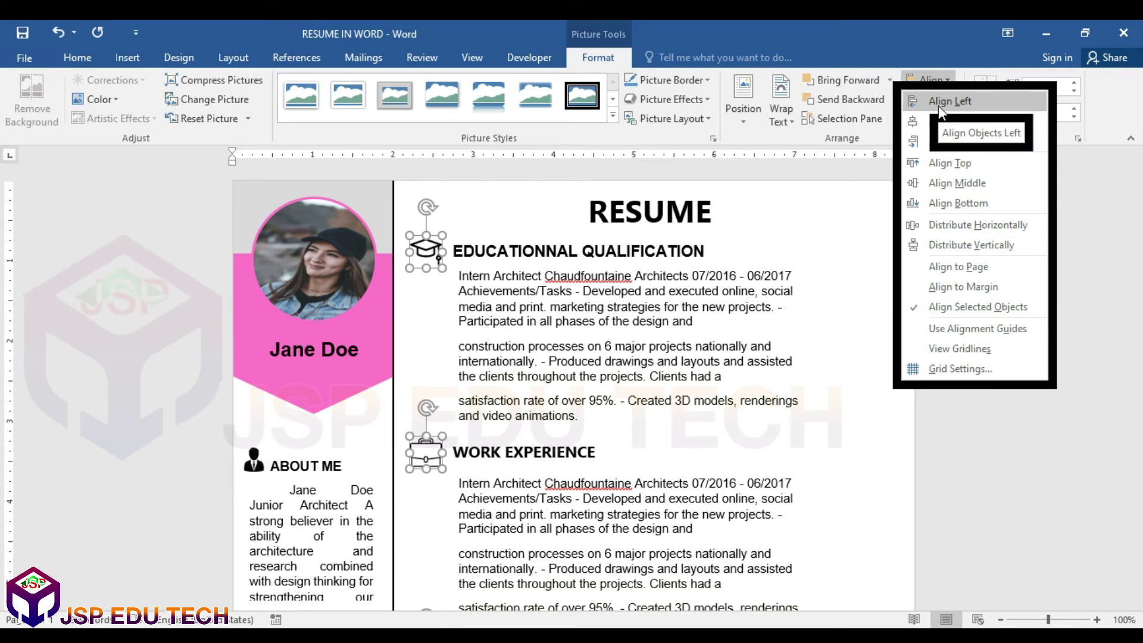
{"action": "left_click", "coordinate": [938, 108]}
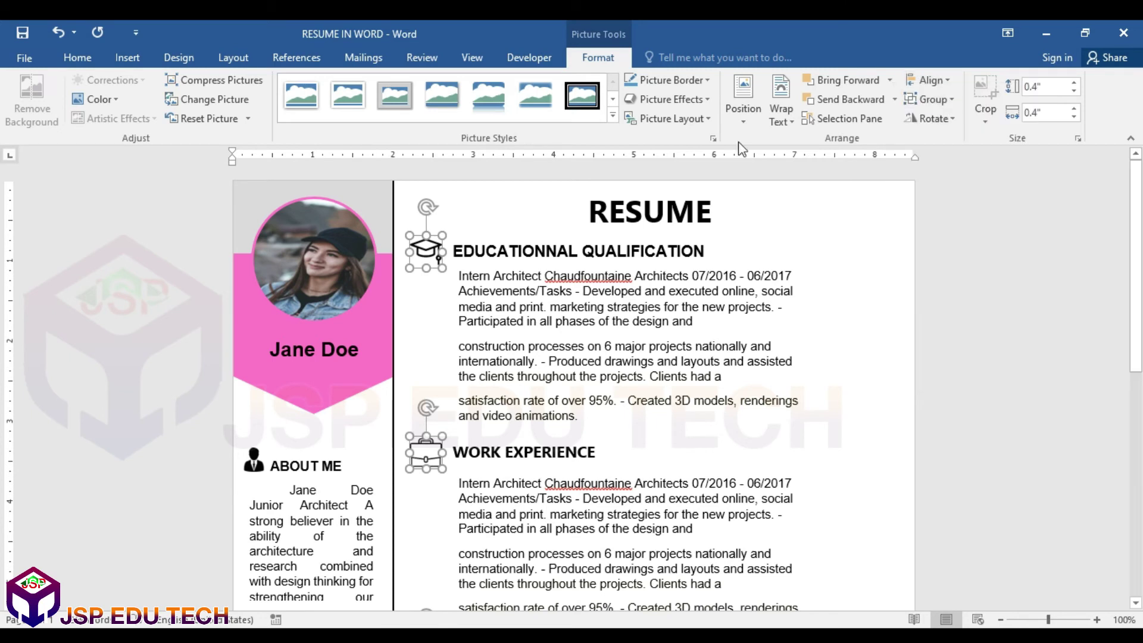
{"action": "left_click", "coordinate": [933, 83]}
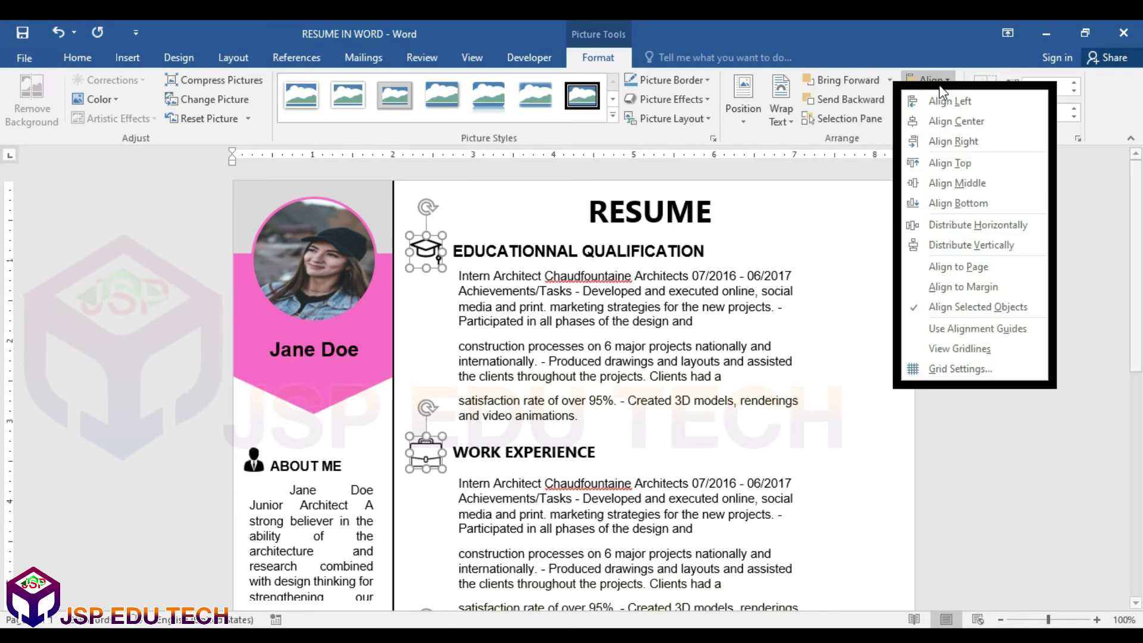
{"action": "left_click", "coordinate": [969, 249]}
{"action": "scroll", "coordinate": [542, 372], "scroll_direction": "down", "scroll_amount": 5}
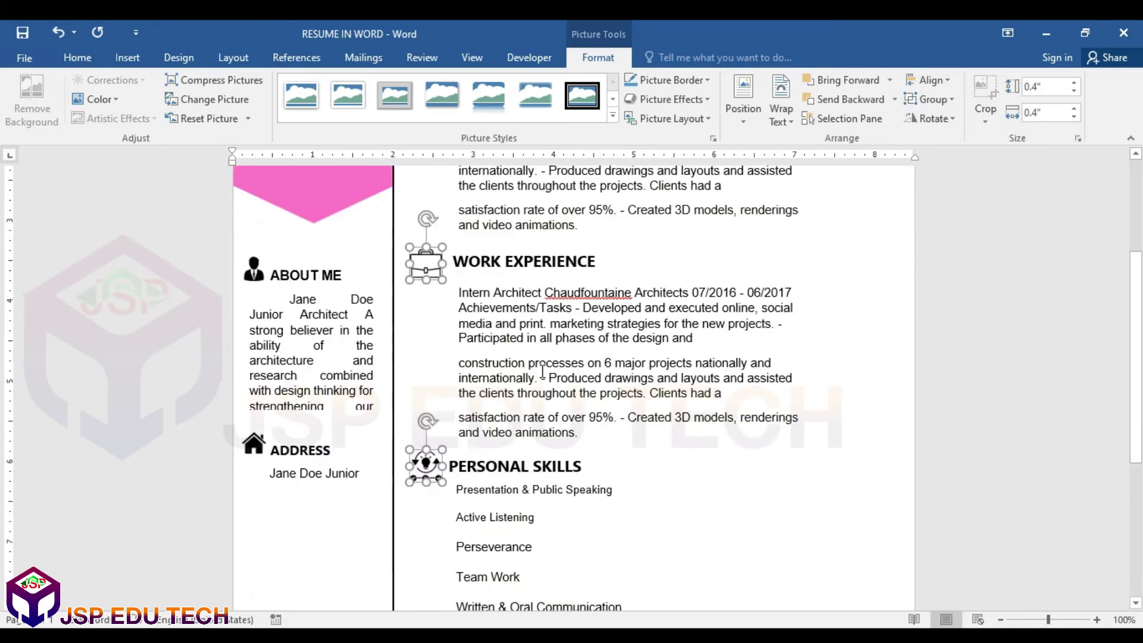
{"action": "scroll", "coordinate": [542, 372], "scroll_direction": "down", "scroll_amount": 7}
{"action": "scroll", "coordinate": [542, 372], "scroll_direction": "up", "scroll_amount": 15}
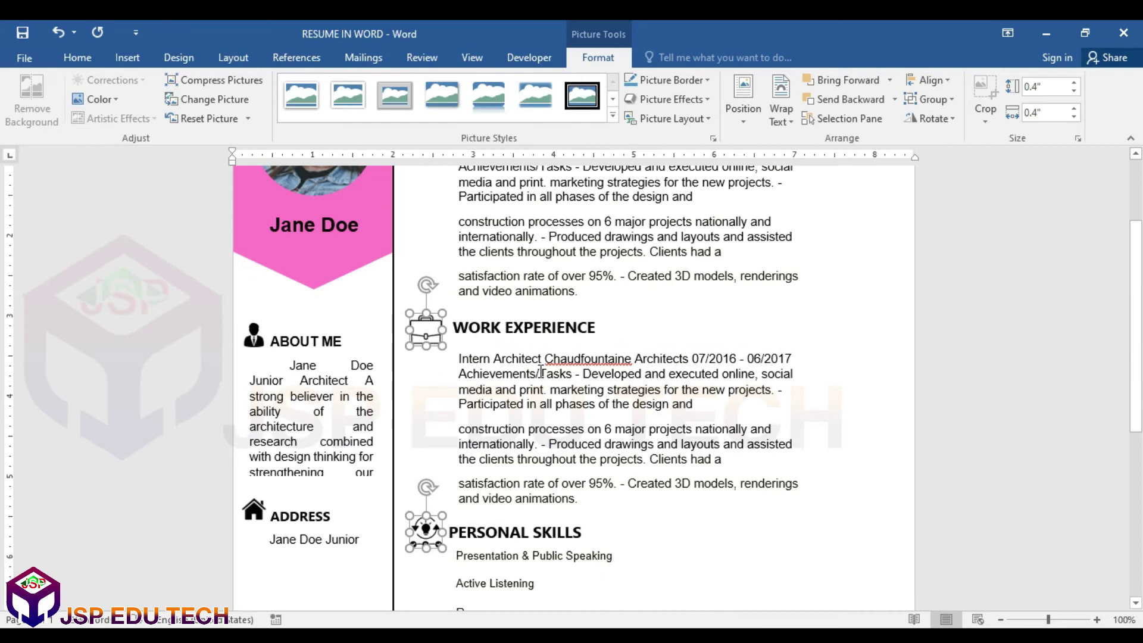
Nudge the four section icons left towards the vertical divider line and slightly down.
{"action": "key", "text": "Left"}
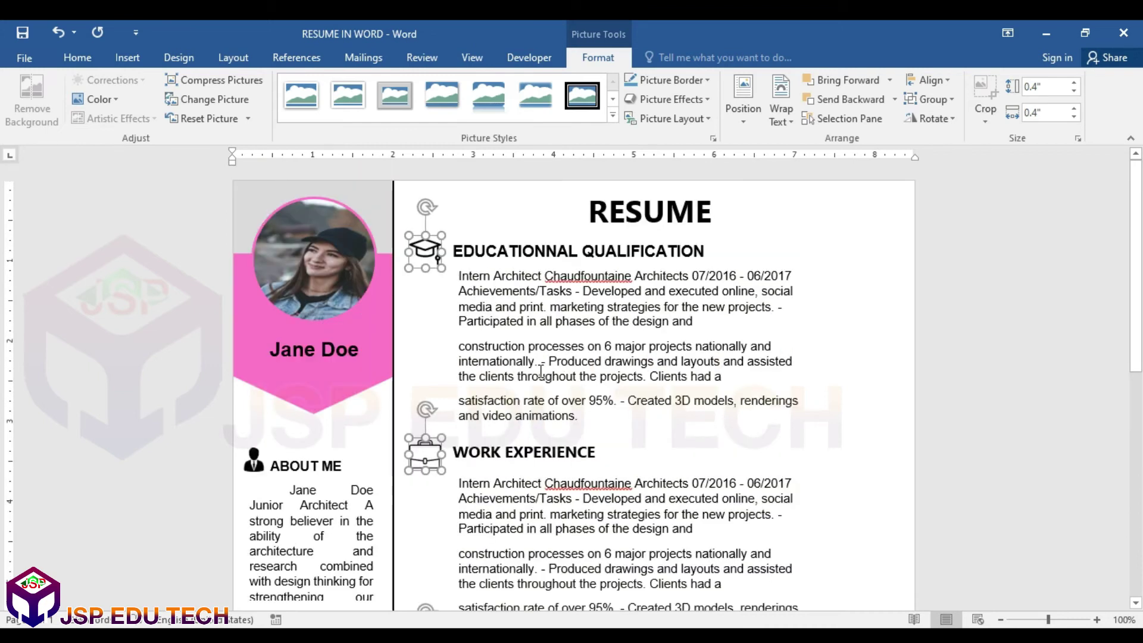
{"action": "key", "text": "Left"}
{"action": "key", "text": "Left"}
{"action": "key", "text": "Left"}
{"action": "key", "text": "Left"}
{"action": "key", "text": "Left"}
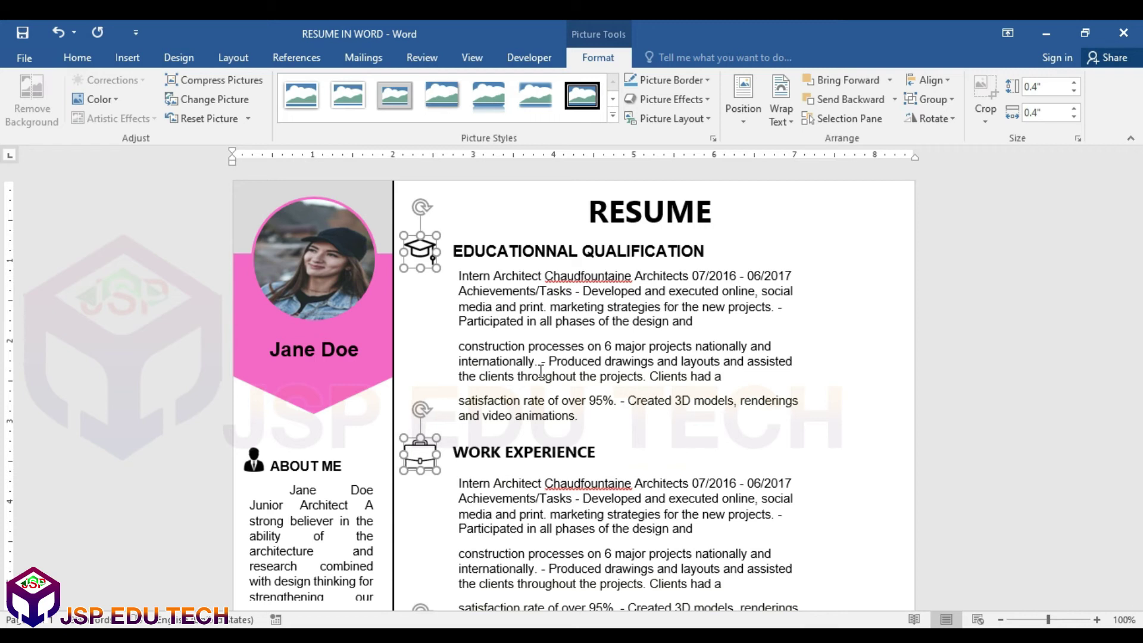
{"action": "key", "text": "Left"}
{"action": "key", "text": "Left"}
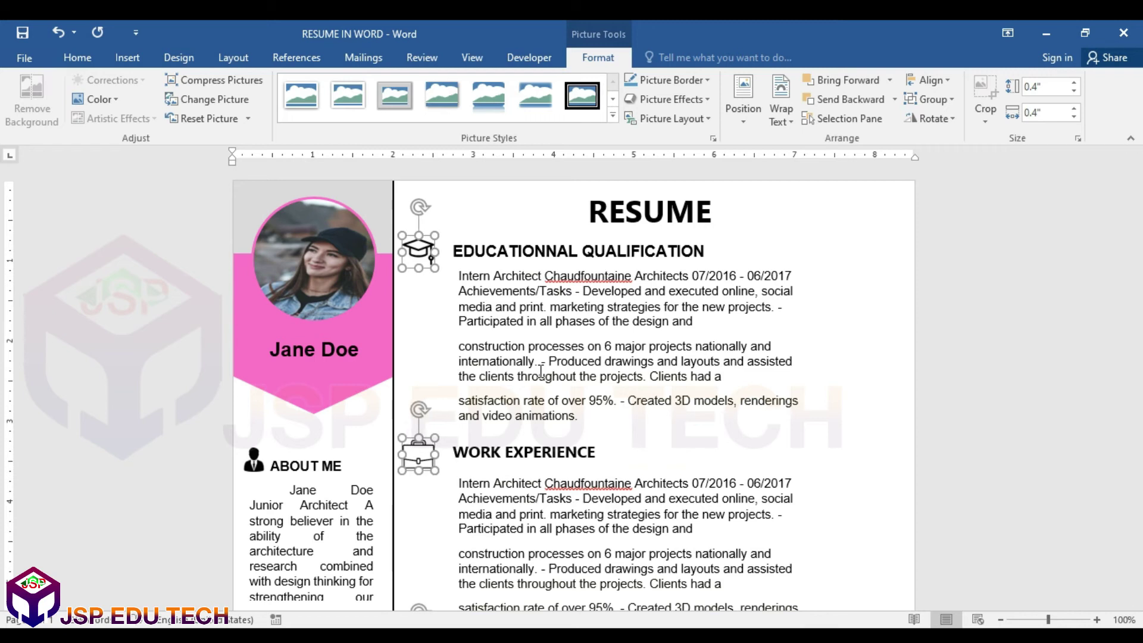
{"action": "key", "text": "Down"}
{"action": "key", "text": "Down"}
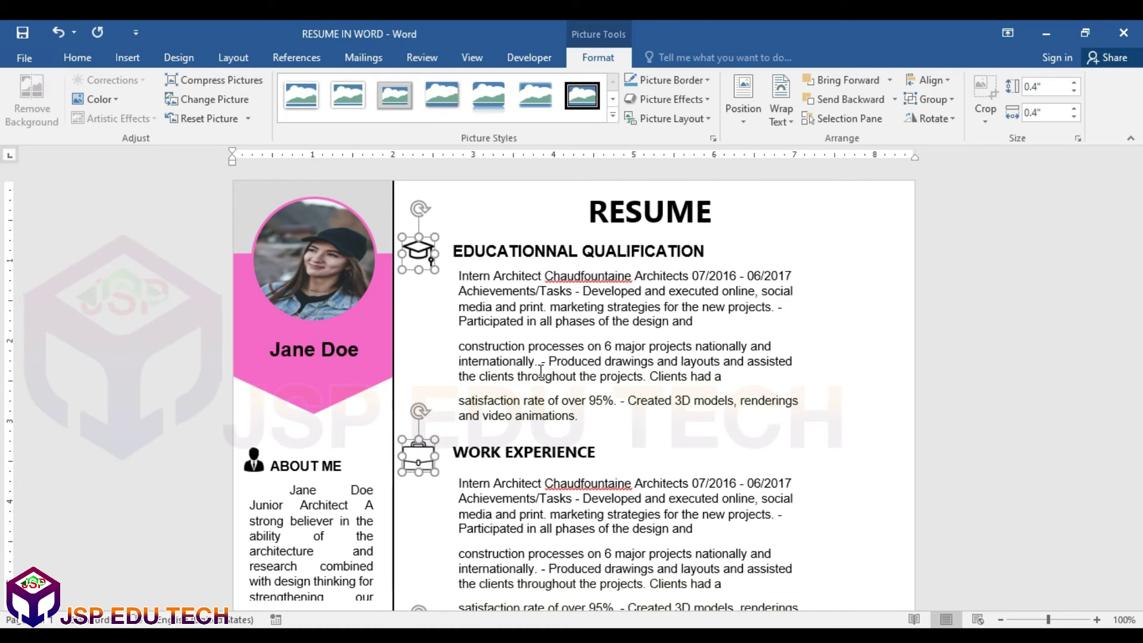
Select the Educational Qualification, Work Experience, Personal Skills and Awards headings together, left-align them and distribute them vertically.
{"action": "left_click", "coordinate": [501, 251]}
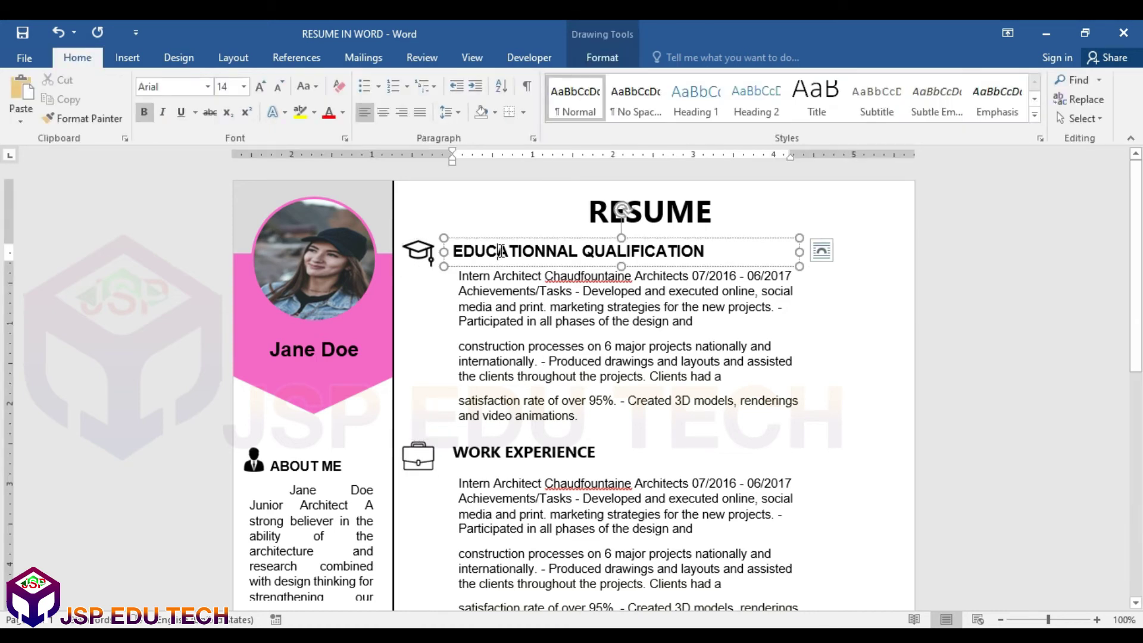
{"action": "left_click", "coordinate": [492, 454], "text": "shift"}
{"action": "scroll", "coordinate": [493, 455], "scroll_direction": "down", "scroll_amount": 3}
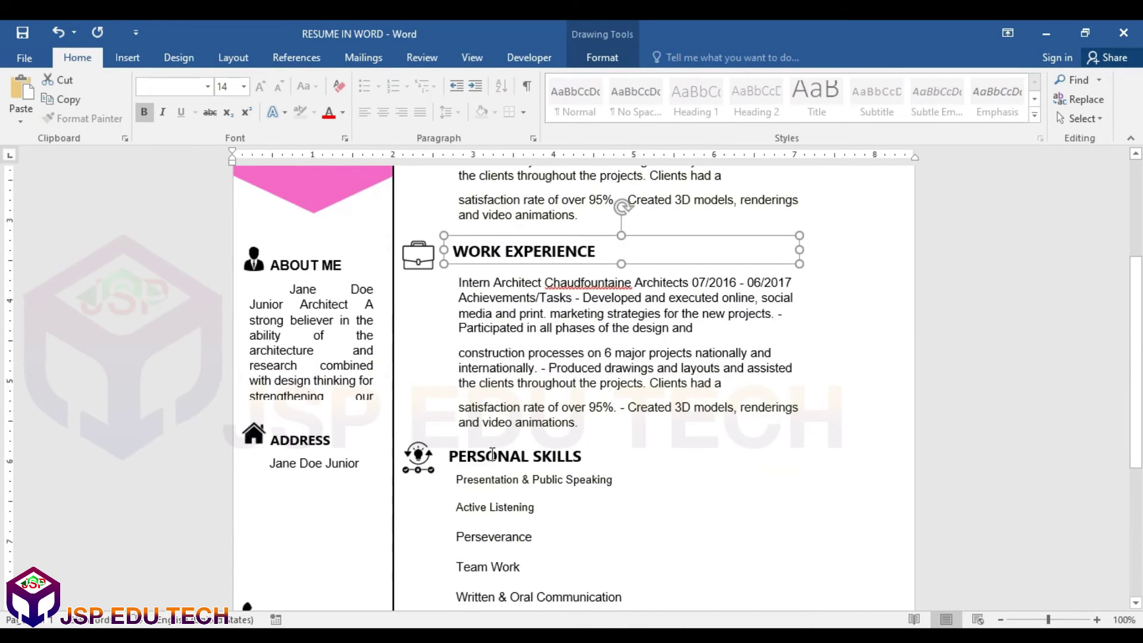
{"action": "left_click", "coordinate": [492, 454], "text": "shift"}
{"action": "scroll", "coordinate": [491, 455], "scroll_direction": "down", "scroll_amount": 3}
{"action": "left_click", "coordinate": [491, 455], "text": "shift"}
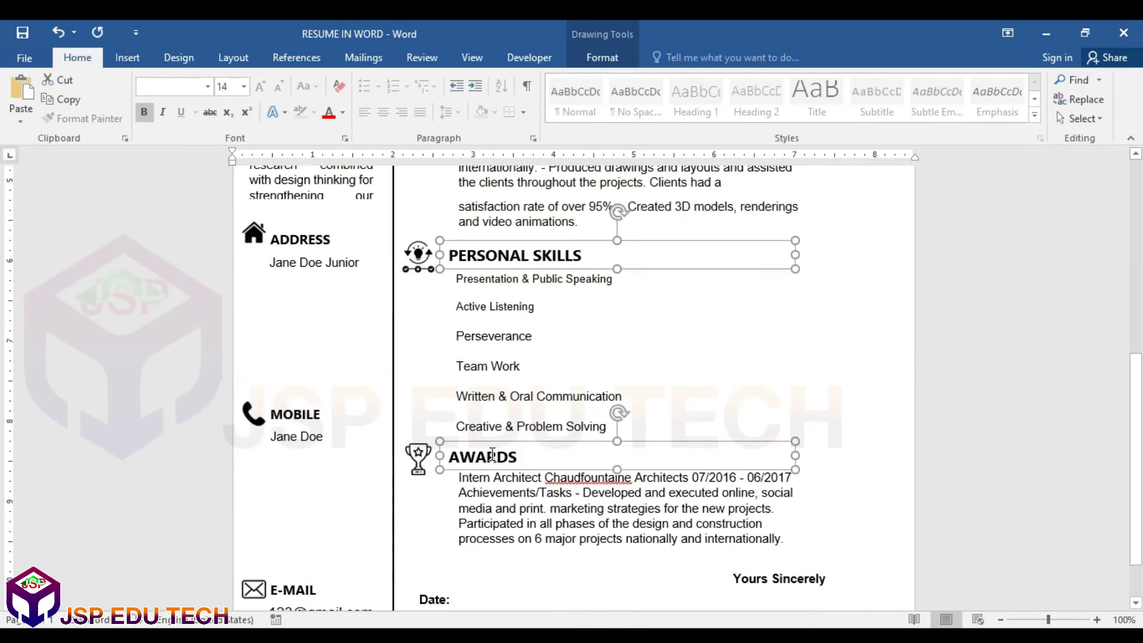
{"action": "scroll", "coordinate": [492, 456], "scroll_direction": "up", "scroll_amount": 2}
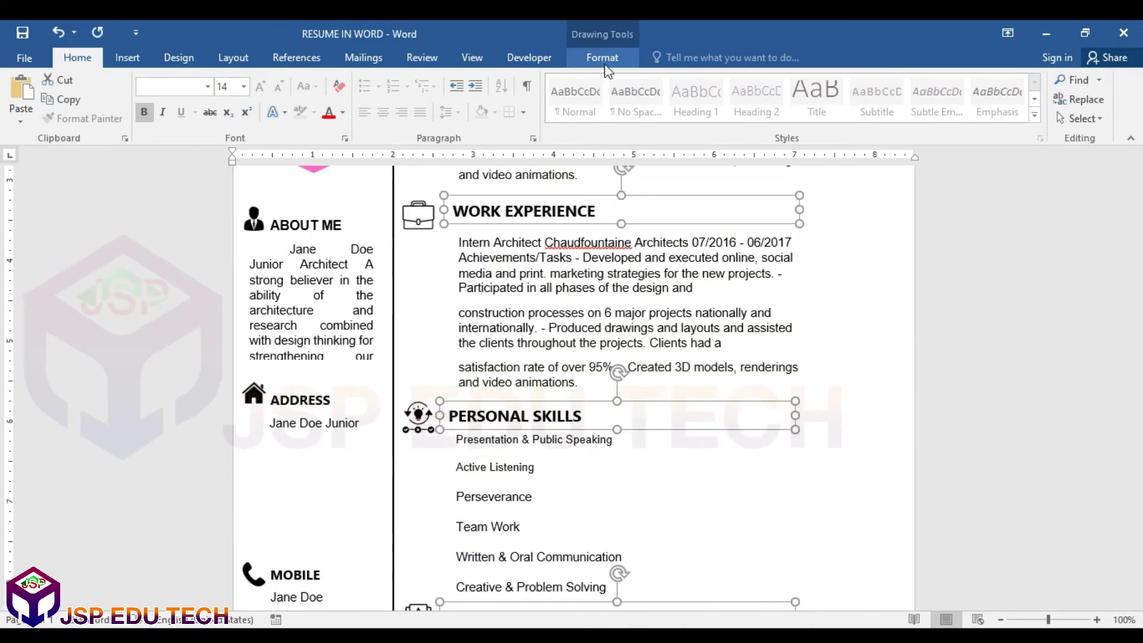
{"action": "left_click", "coordinate": [606, 59]}
{"action": "left_click", "coordinate": [974, 81]}
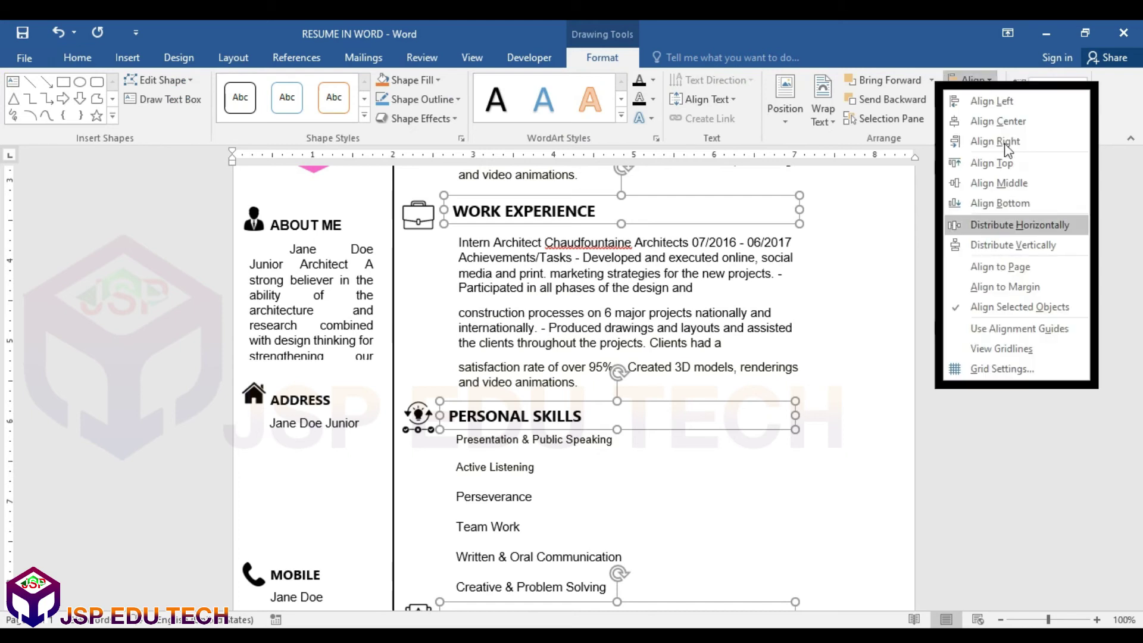
{"action": "left_click", "coordinate": [1010, 103]}
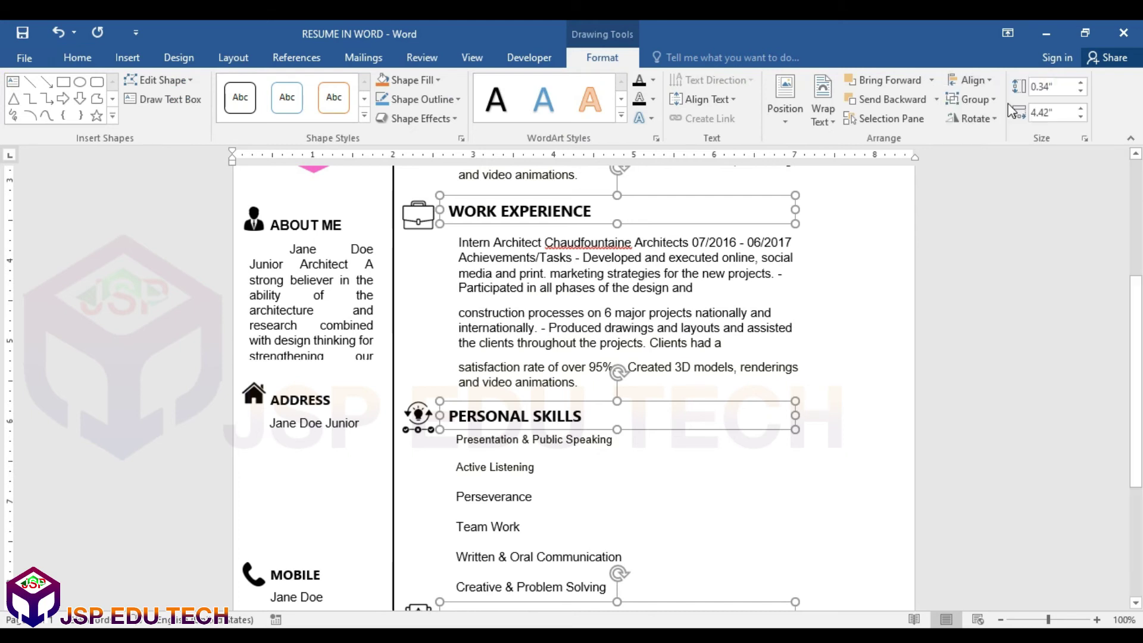
{"action": "left_click", "coordinate": [974, 80]}
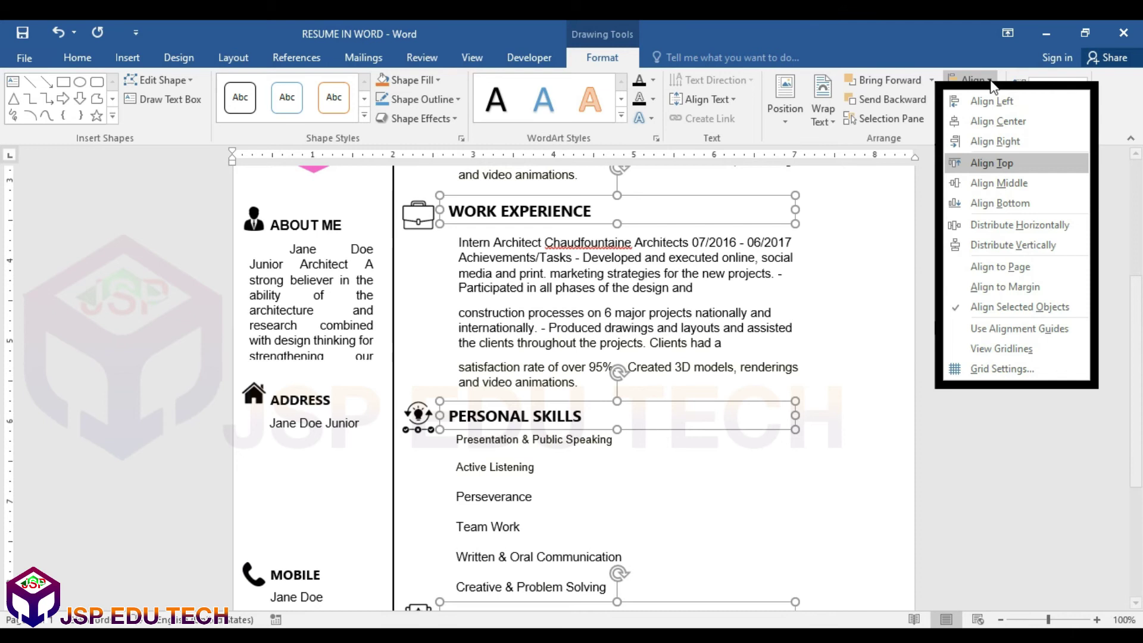
{"action": "left_click", "coordinate": [998, 246]}
Nudge the four selected headings slightly left towards their icons and a little down.
{"action": "key", "text": "Left"}
{"action": "key", "text": "Left"}
{"action": "key", "text": "Left"}
{"action": "key", "text": "Down"}
{"action": "key", "text": "Down"}
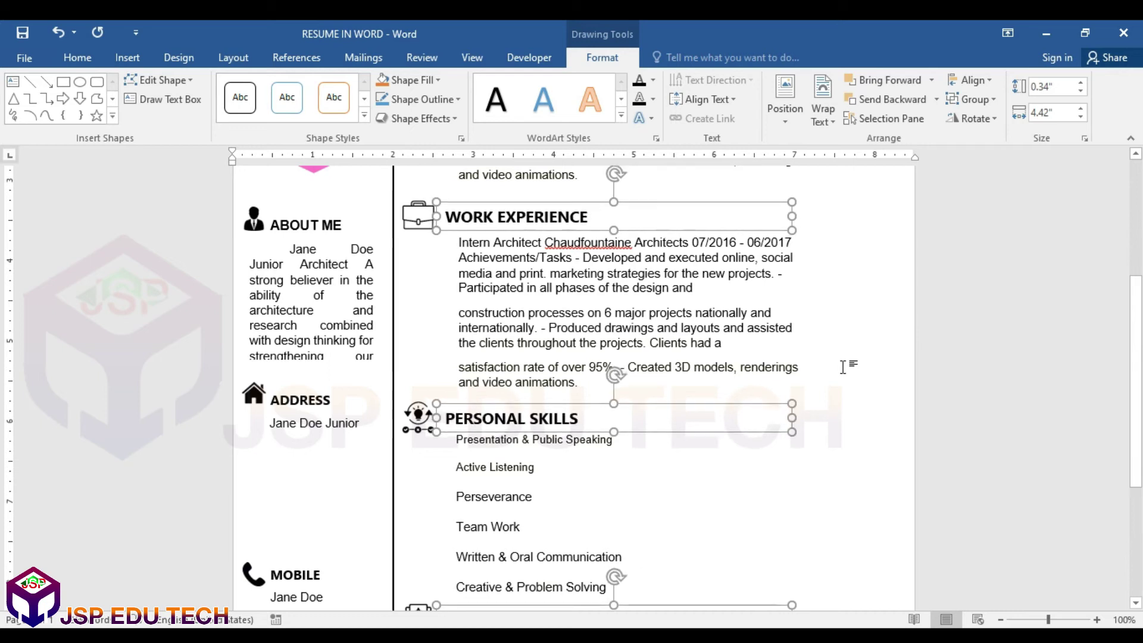
{"action": "scroll", "coordinate": [703, 345], "scroll_direction": "up", "scroll_amount": 4}
{"action": "scroll", "coordinate": [703, 346], "scroll_direction": "up", "scroll_amount": 4}
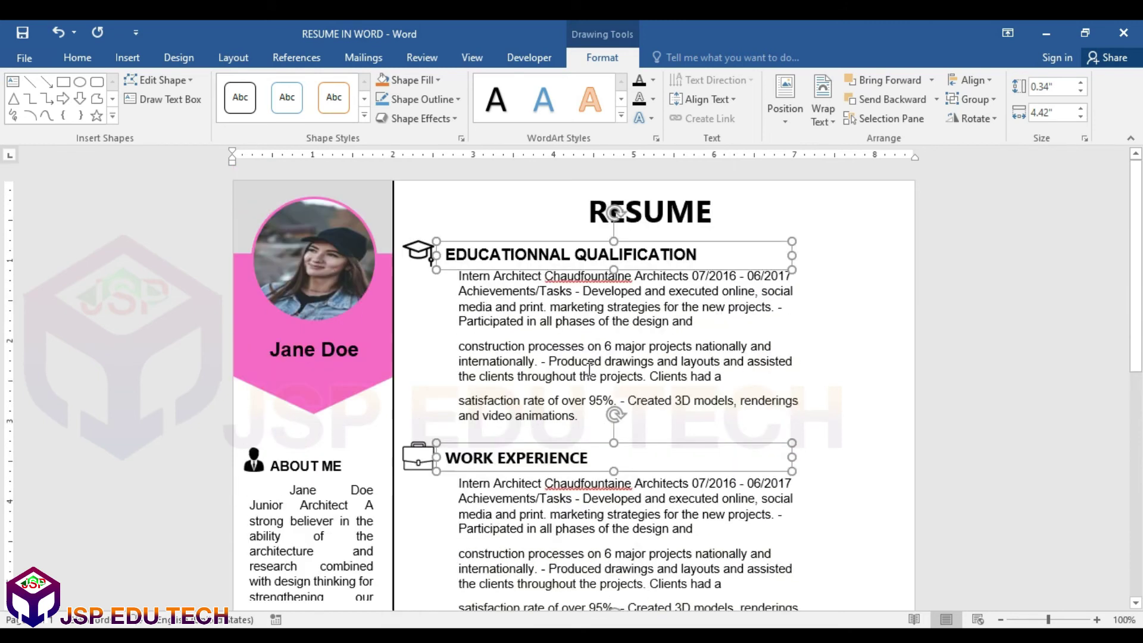
Select the education, work experience and personal skills body text boxes together and left-align them.
{"action": "left_click", "coordinate": [548, 330]}
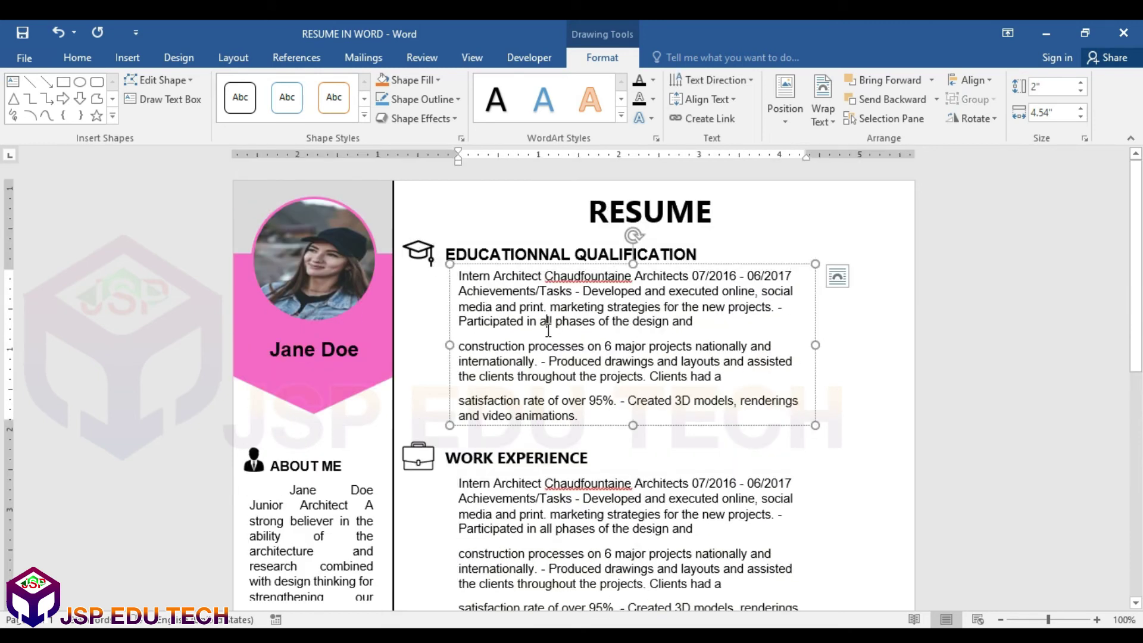
{"action": "scroll", "coordinate": [548, 330], "scroll_direction": "down", "scroll_amount": 8}
{"action": "left_click", "coordinate": [548, 330]}
{"action": "scroll", "coordinate": [541, 304], "scroll_direction": "down", "scroll_amount": 6}
{"action": "left_click", "coordinate": [509, 317]}
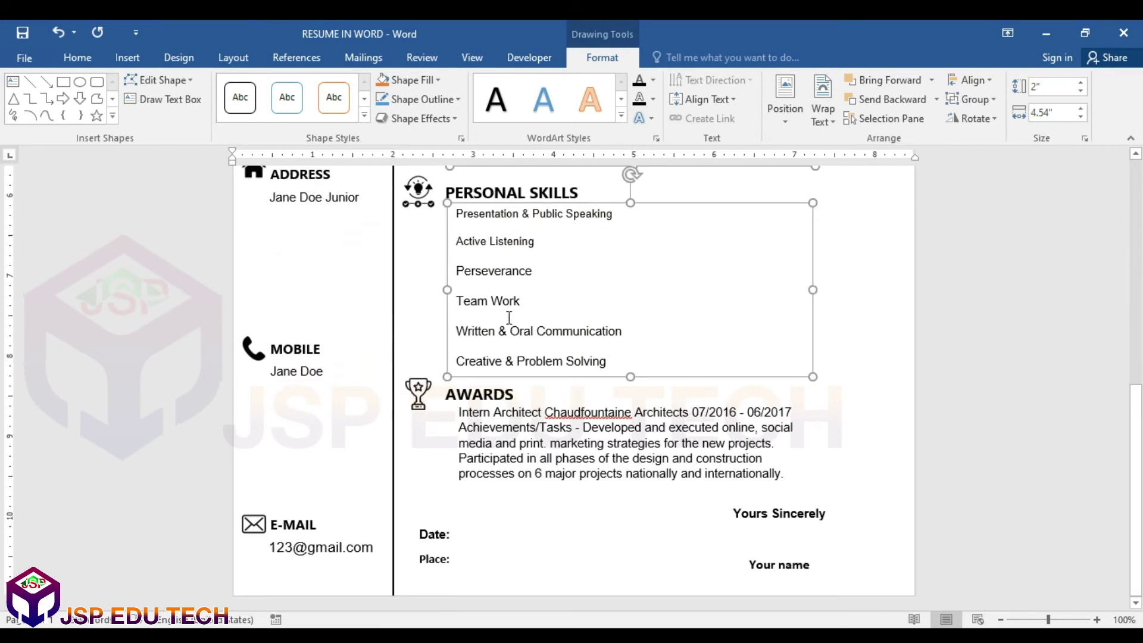
{"action": "scroll", "coordinate": [510, 430], "scroll_direction": "up", "scroll_amount": 8}
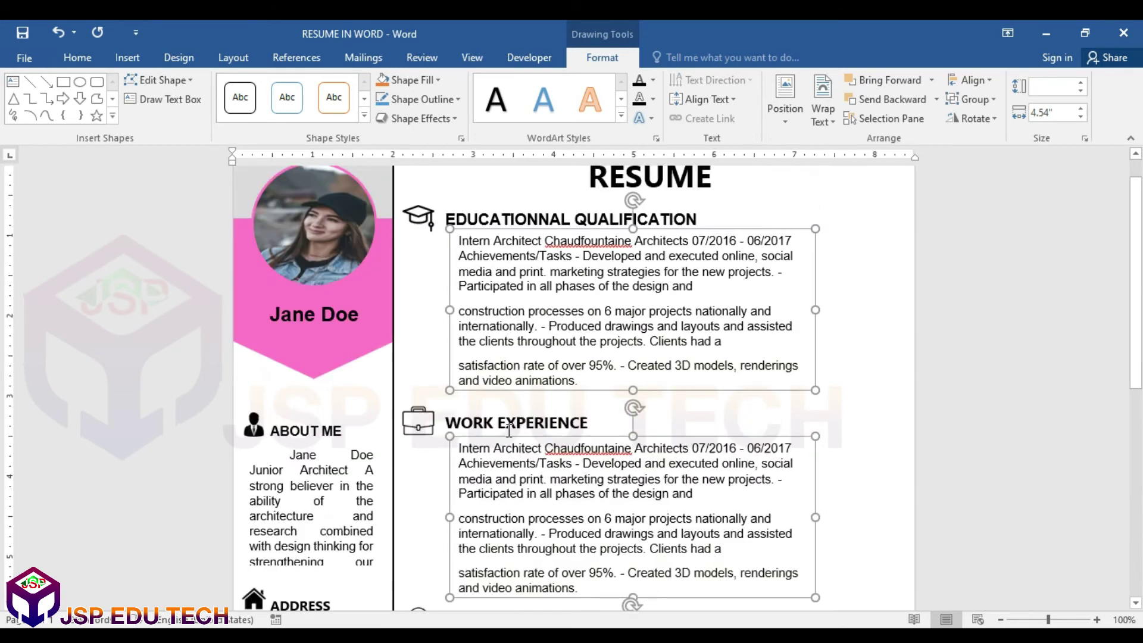
{"action": "left_click", "coordinate": [967, 81]}
{"action": "left_click", "coordinate": [980, 122]}
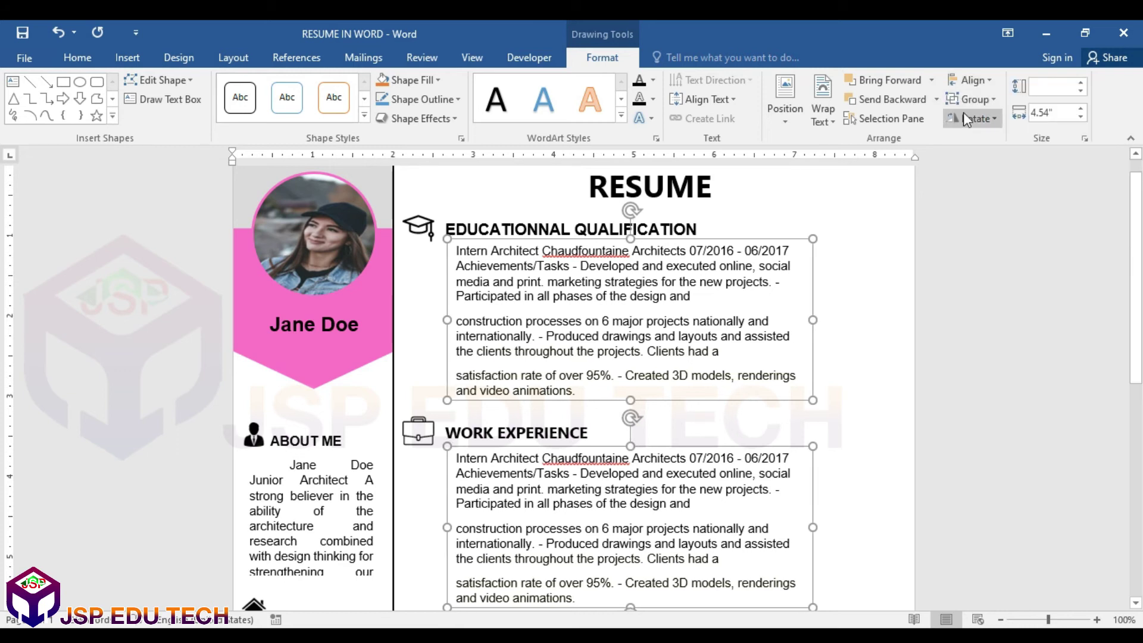
{"action": "left_click", "coordinate": [967, 80]}
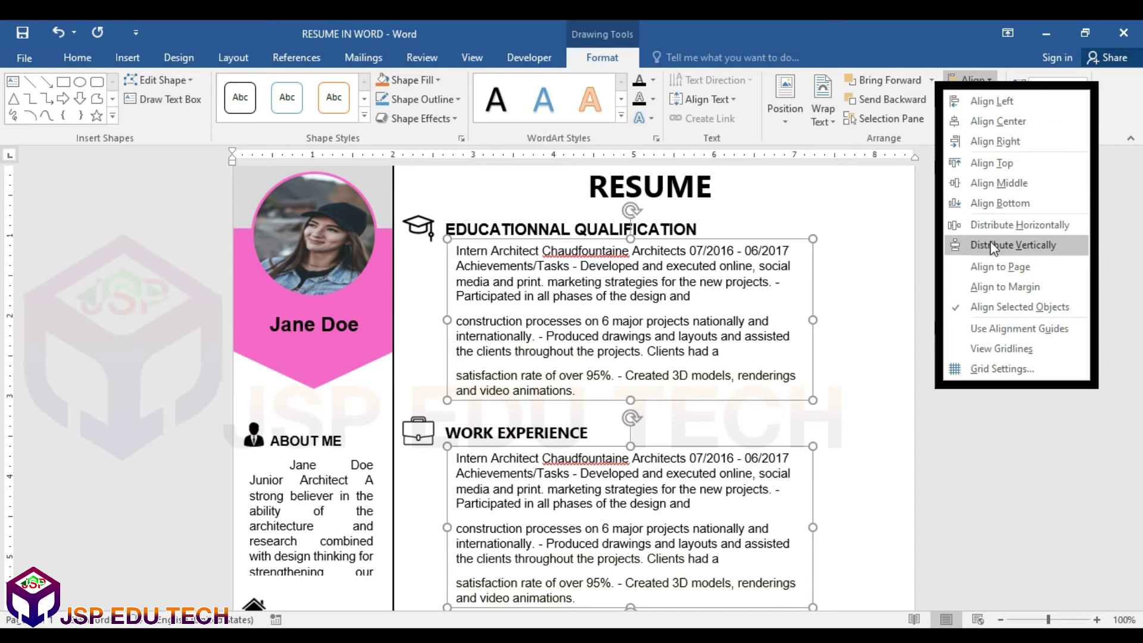
{"action": "left_click", "coordinate": [986, 101]}
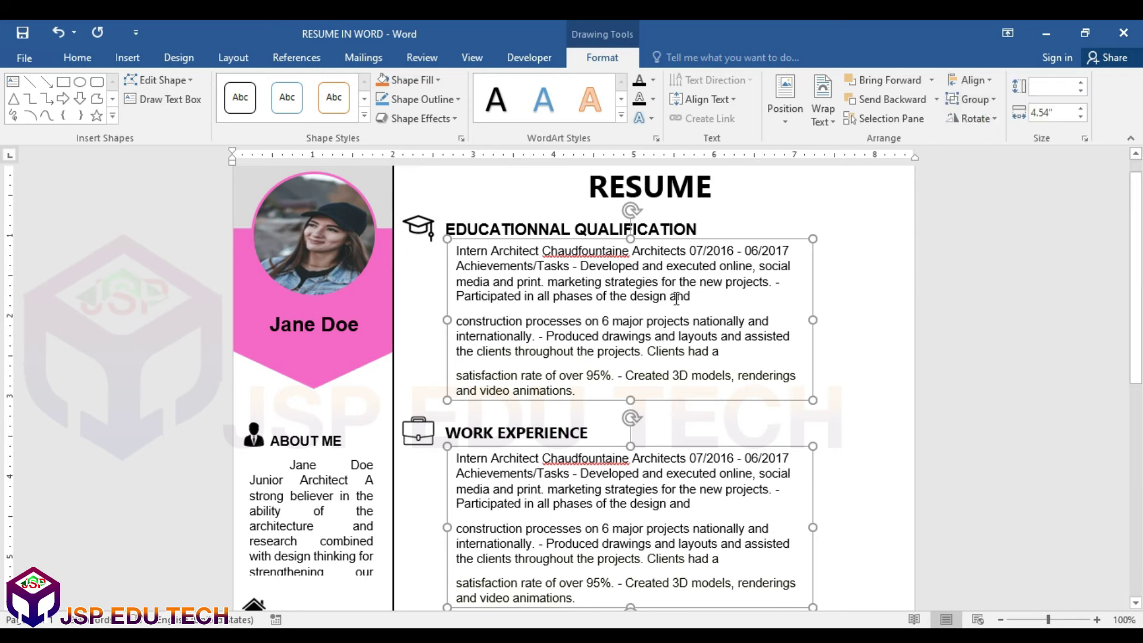
{"action": "left_click", "coordinate": [493, 393]}
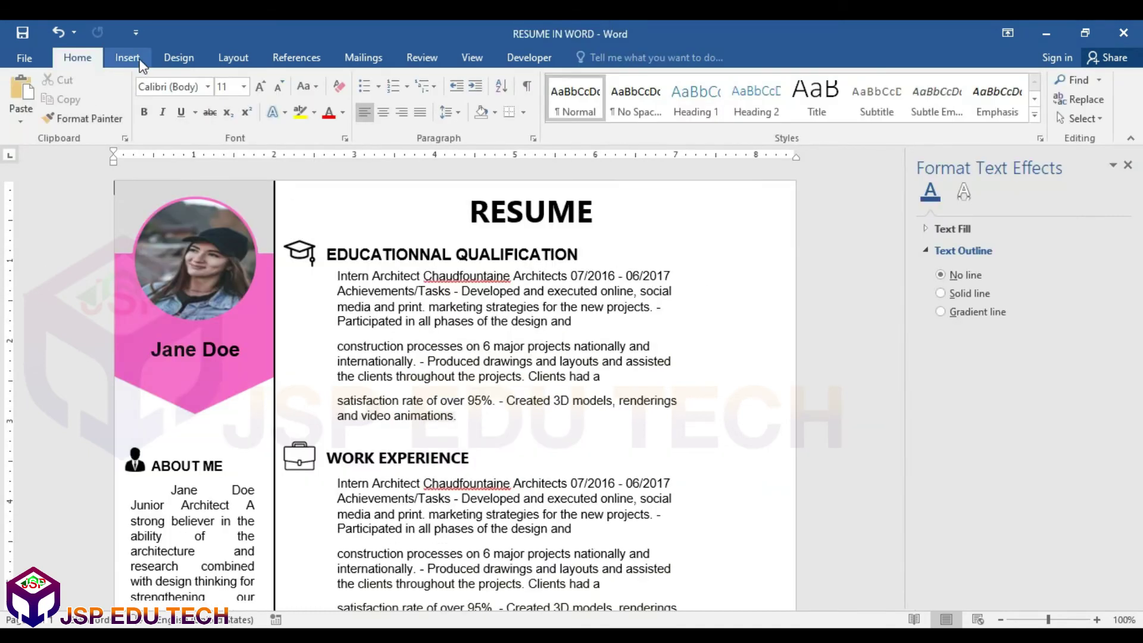
Draw a straight horizontal line beneath the RESUME title and set its width to 6".
{"action": "left_click", "coordinate": [128, 58]}
{"action": "left_click", "coordinate": [229, 98]}
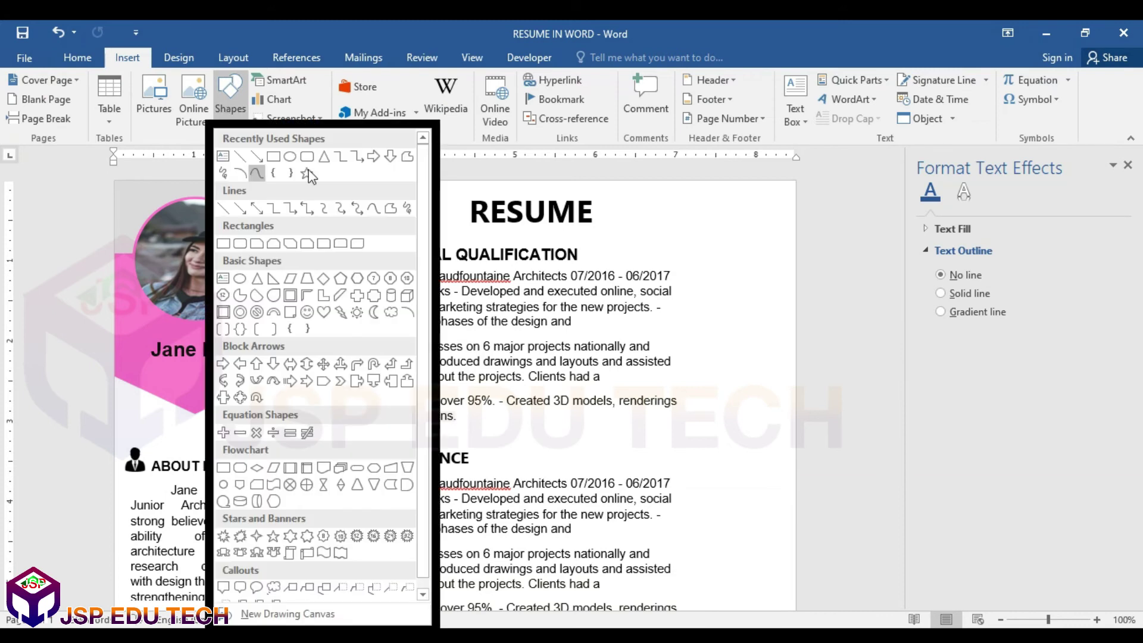
{"action": "left_click", "coordinate": [241, 158]}
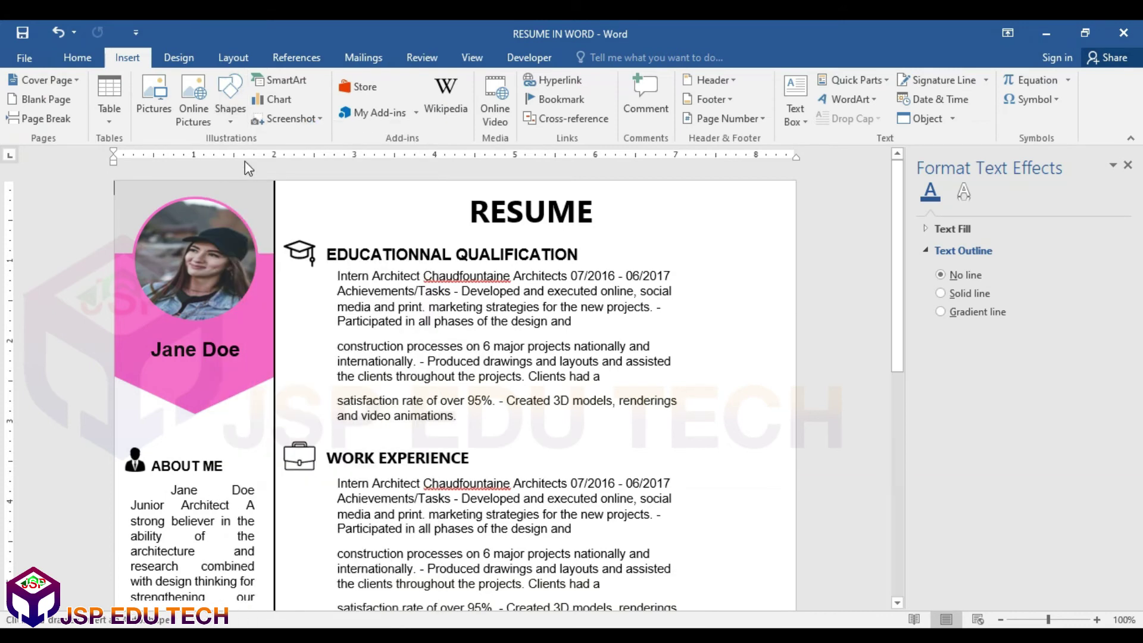
{"action": "mouse_move", "coordinate": [290, 226]}
{"action": "left_mouse_down"}
{"action": "mouse_move", "coordinate": [734, 237]}
{"action": "mouse_move", "coordinate": [750, 227]}
{"action": "mouse_move", "coordinate": [758, 266]}
{"action": "mouse_move", "coordinate": [757, 222]}
{"action": "mouse_move", "coordinate": [757, 247]}
{"action": "mouse_move", "coordinate": [765, 230]}
{"action": "left_mouse_up"}
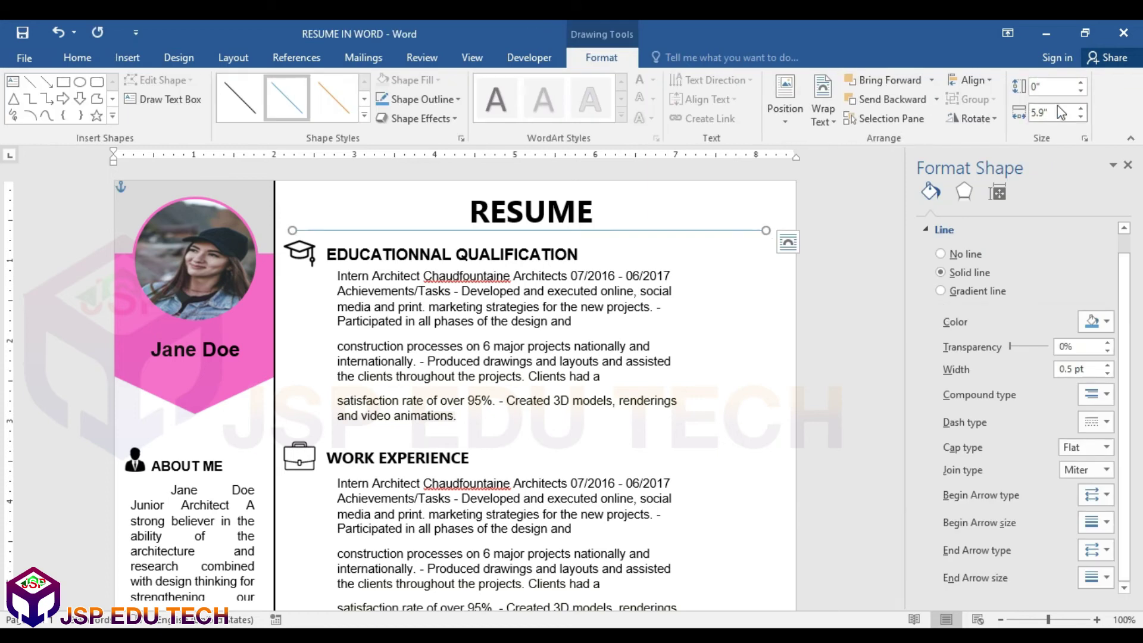
{"action": "type", "text": "6"}
{"action": "key", "text": "Return"}
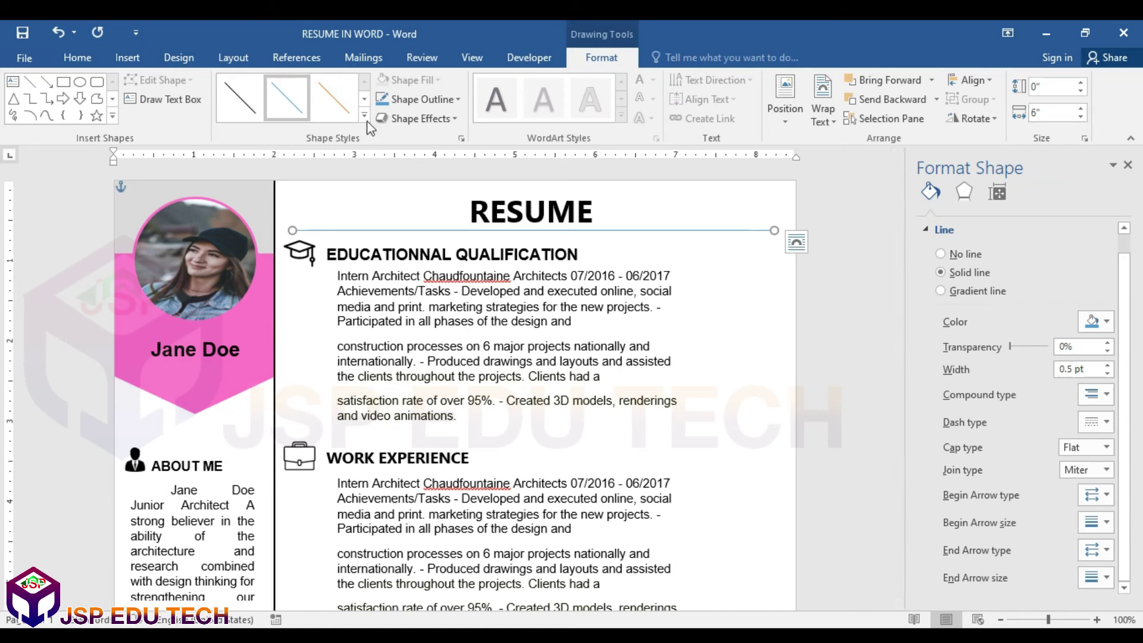
Set the weight of the line under the title to 3 pt and its compound type to Thick Thin.
{"action": "left_click", "coordinate": [459, 100]}
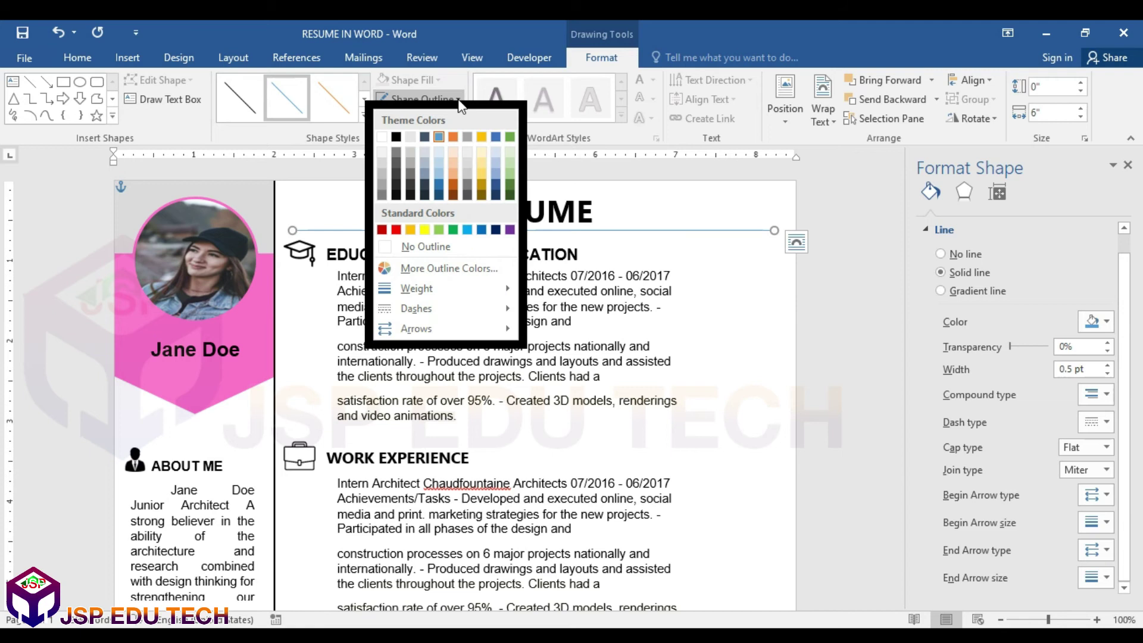
{"action": "mouse_move", "coordinate": [451, 288]}
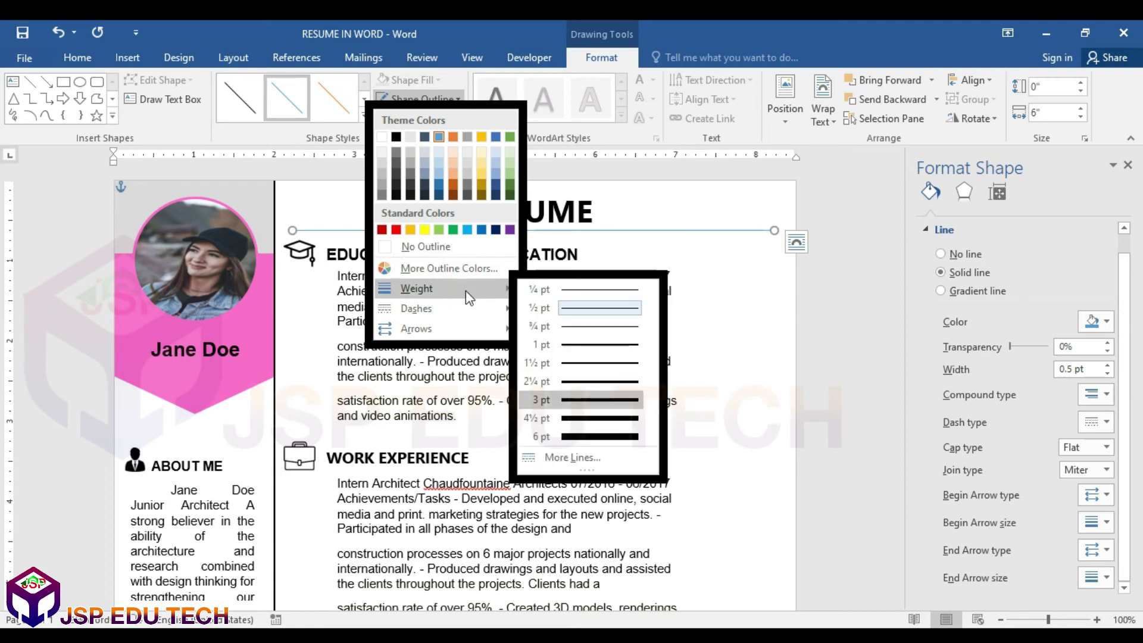
{"action": "left_click", "coordinate": [583, 402]}
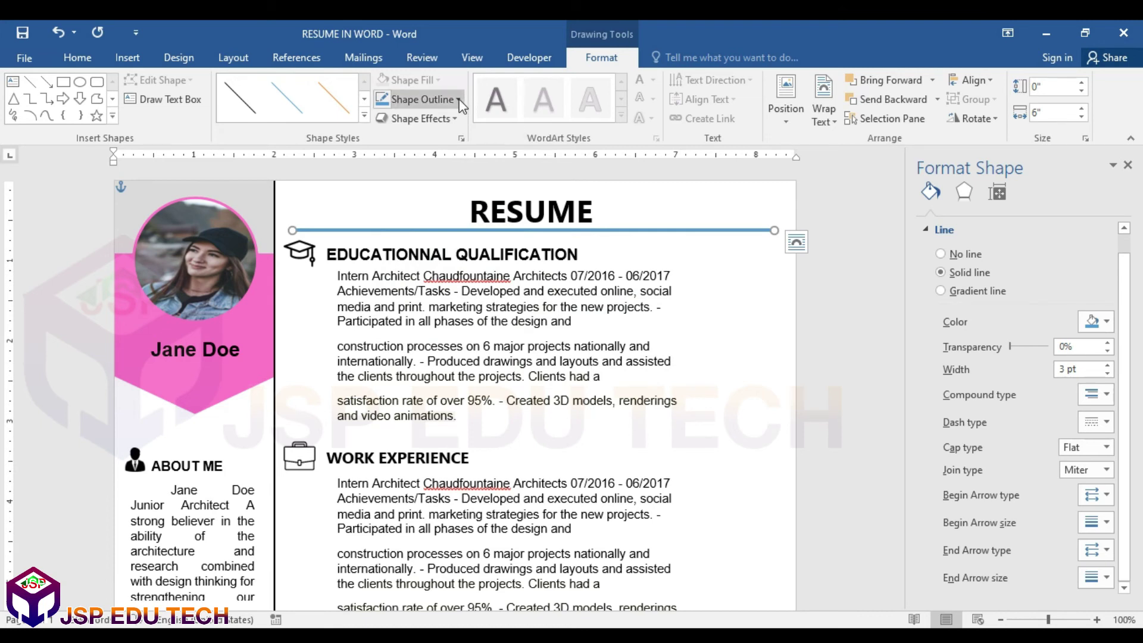
{"action": "left_click", "coordinate": [459, 100]}
{"action": "mouse_move", "coordinate": [454, 288]}
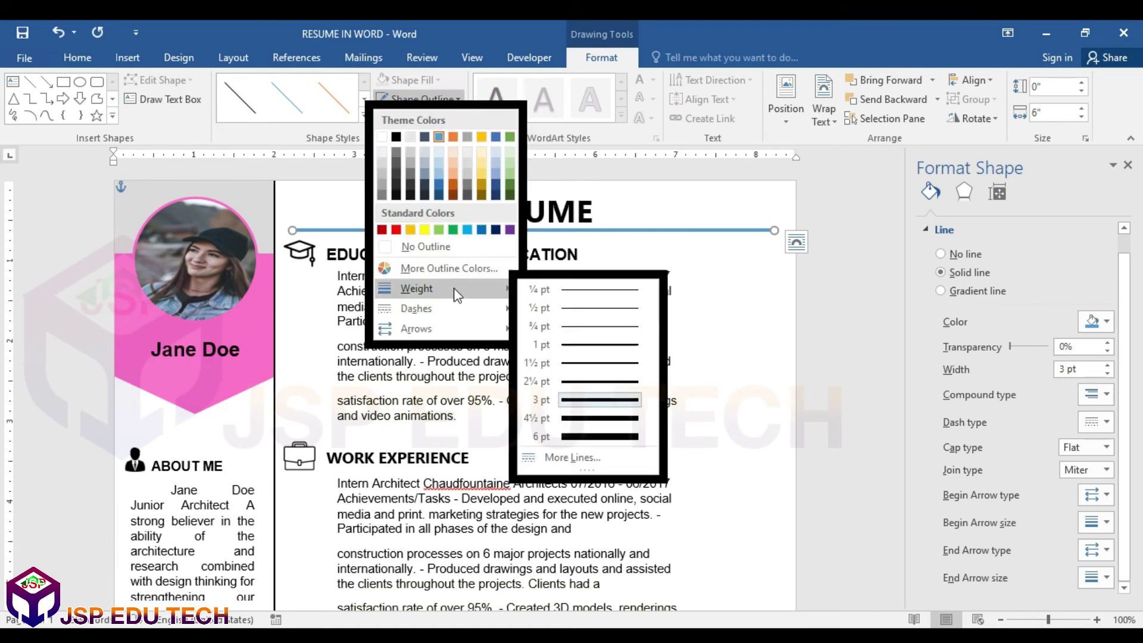
{"action": "left_click", "coordinate": [590, 456]}
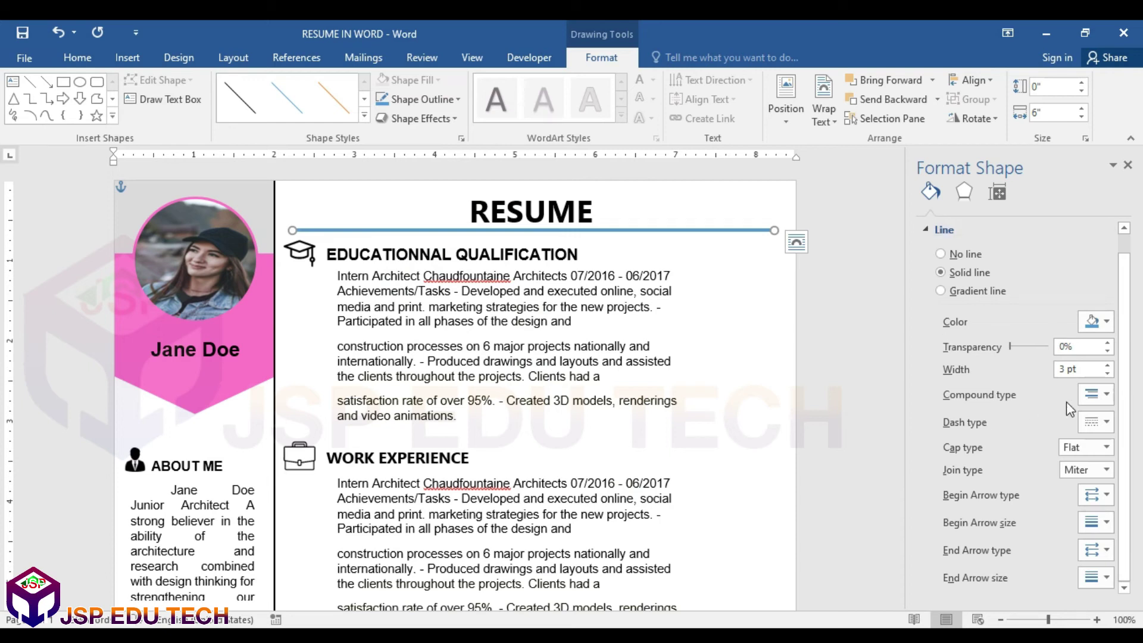
{"action": "left_click", "coordinate": [1104, 396]}
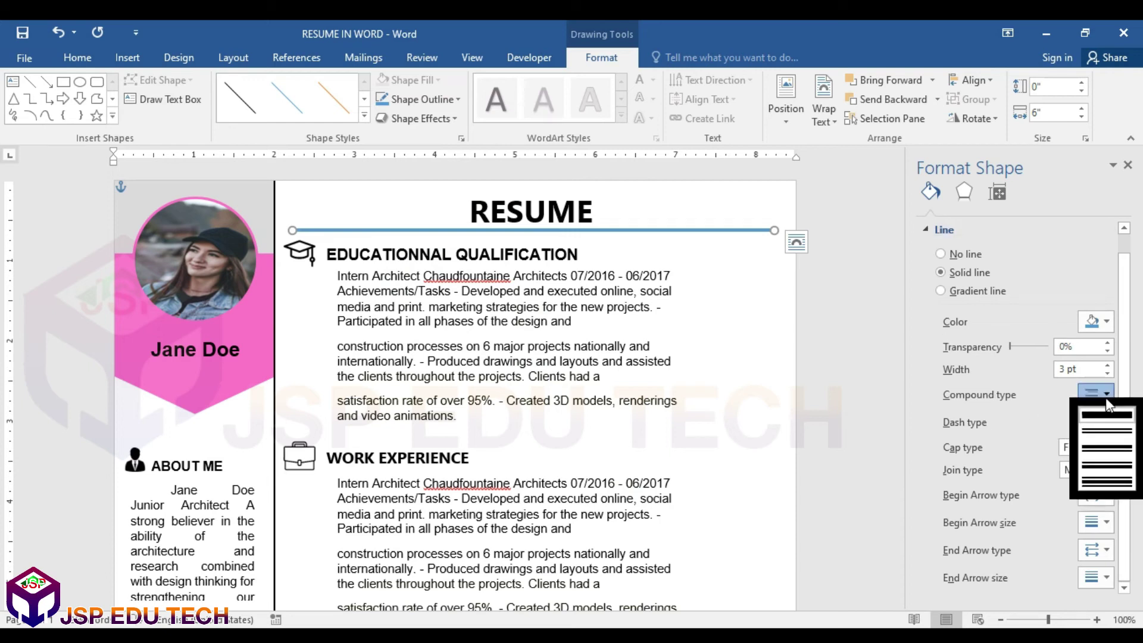
{"action": "left_click", "coordinate": [1107, 452]}
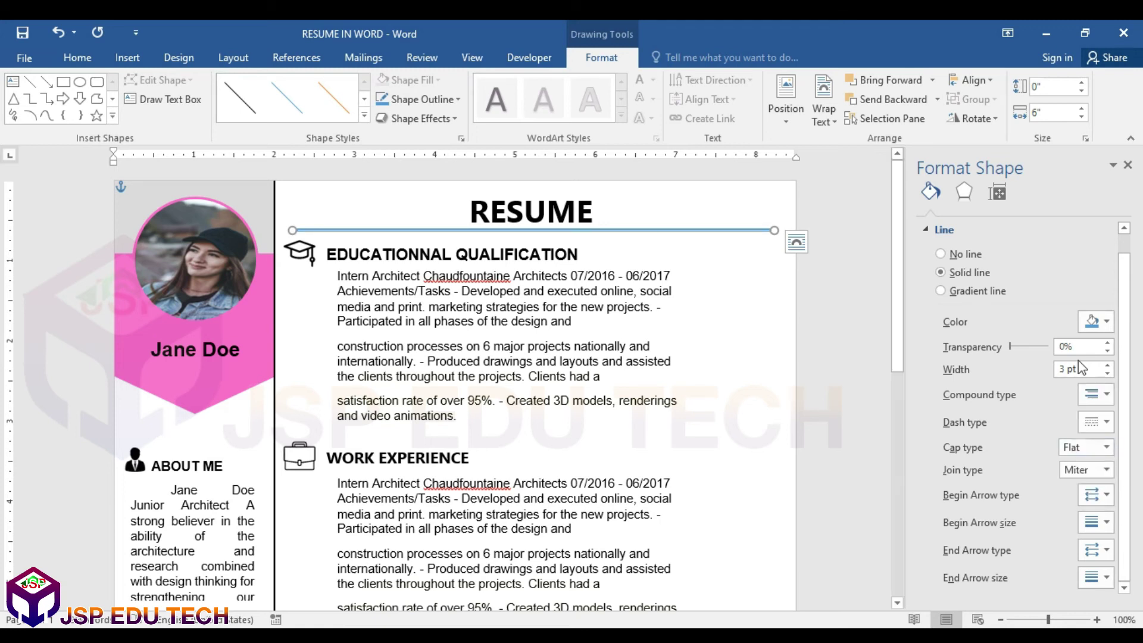
Increase the title line's thickness to 3.75 pt and change its colour to black.
{"action": "scroll", "coordinate": [627, 234], "scroll_direction": "up", "scroll_amount": 9}
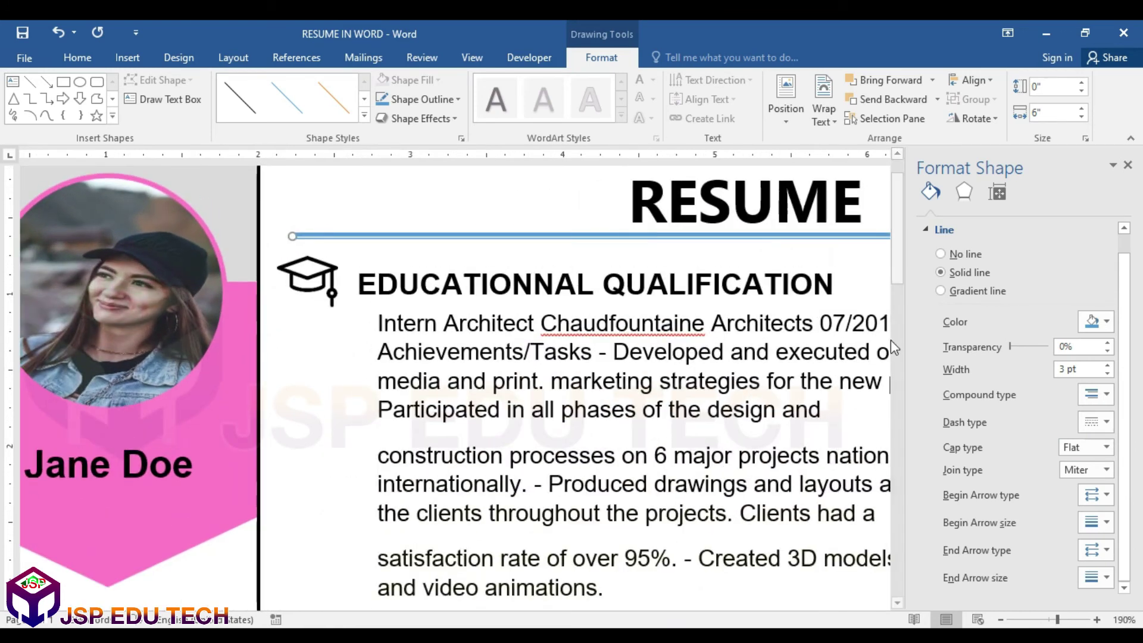
{"action": "left_click", "coordinate": [1107, 366]}
{"action": "left_click", "coordinate": [1108, 366]}
{"action": "left_click", "coordinate": [1108, 366]}
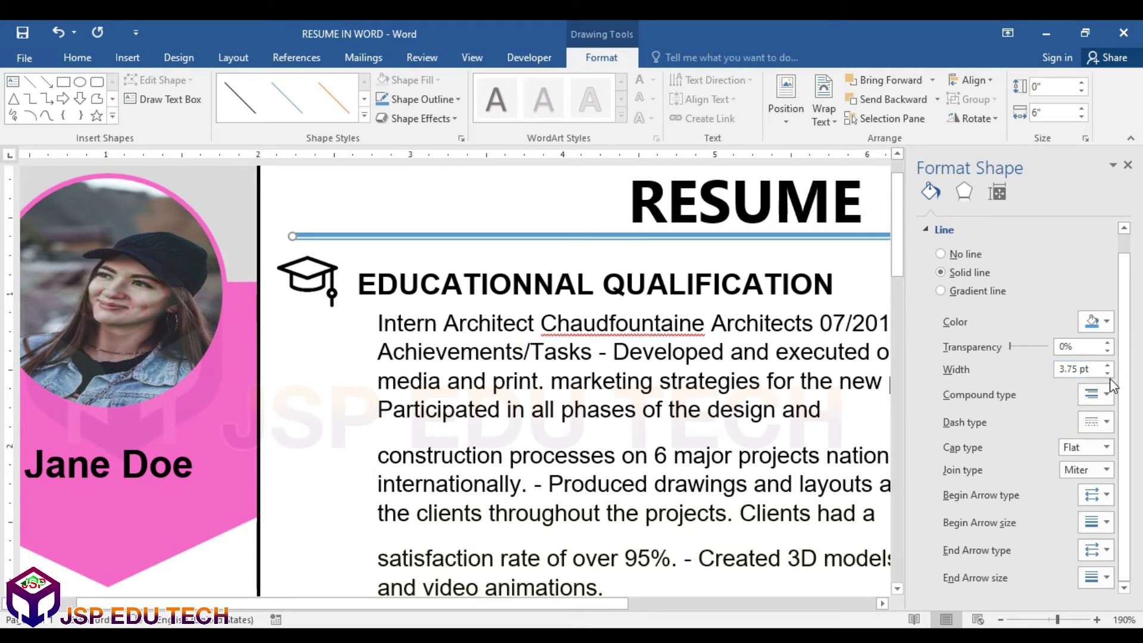
{"action": "left_click", "coordinate": [1127, 166]}
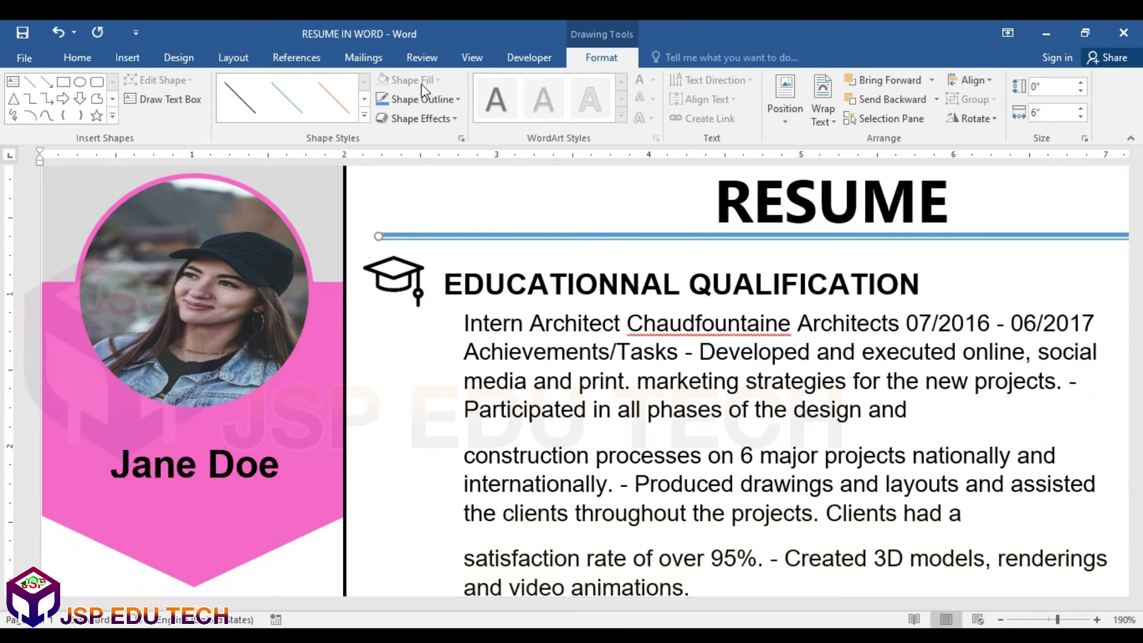
{"action": "left_click", "coordinate": [416, 99]}
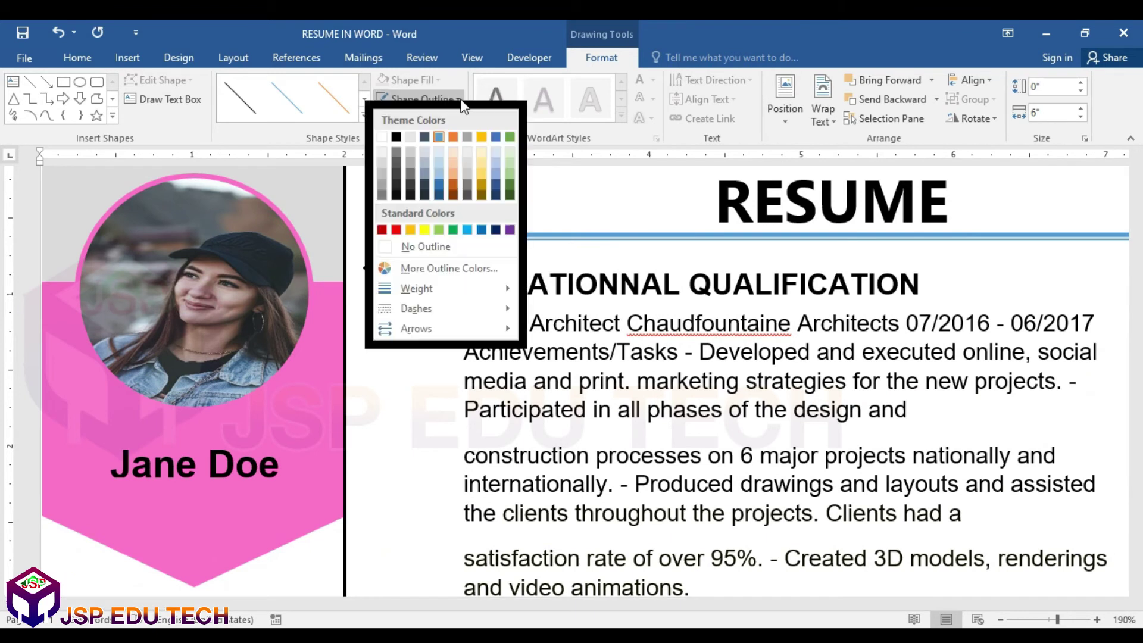
{"action": "left_click", "coordinate": [398, 132]}
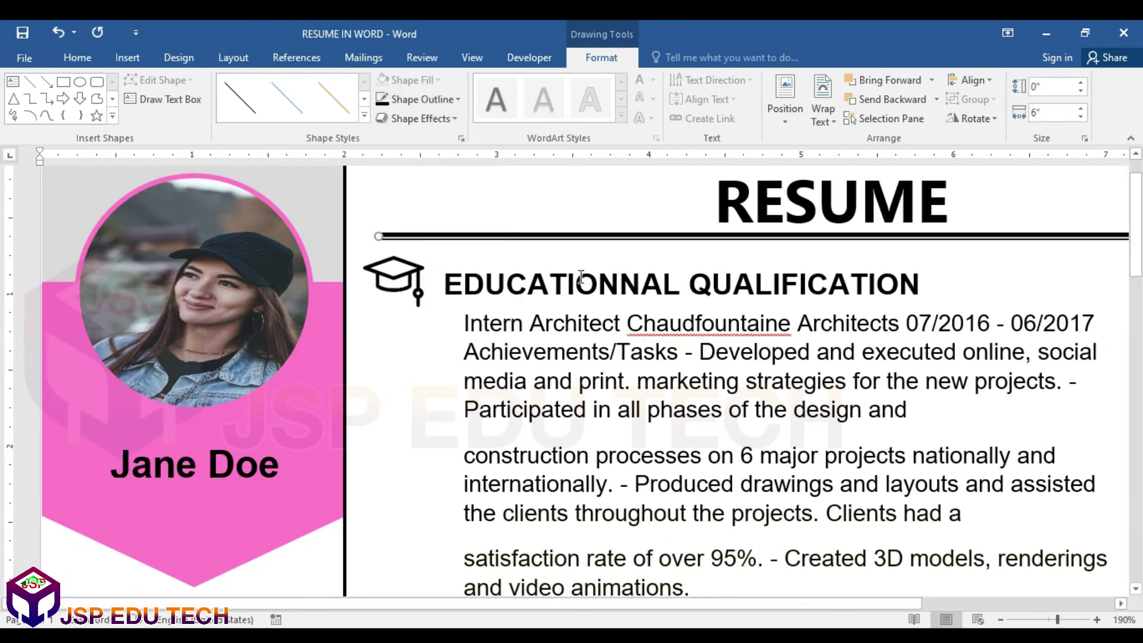
Duplicate the black double line beneath the RESUME title.
{"action": "scroll", "coordinate": [580, 277], "scroll_direction": "down", "scroll_amount": 1}
{"action": "scroll", "coordinate": [581, 277], "scroll_direction": "down", "scroll_amount": 4}
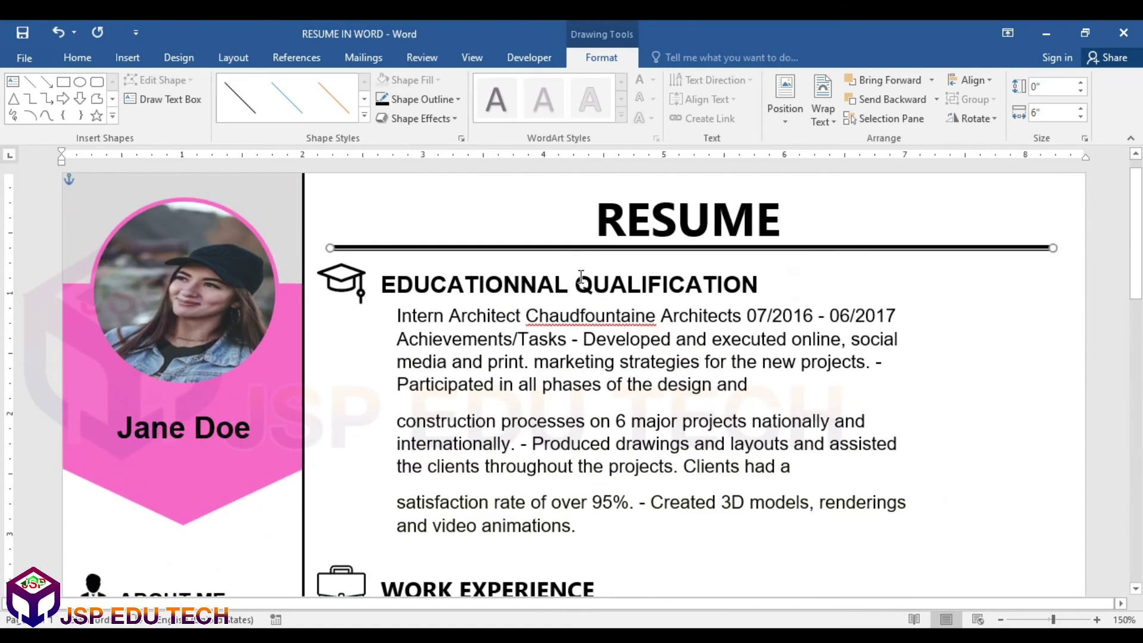
{"action": "scroll", "coordinate": [581, 277], "scroll_direction": "down", "scroll_amount": 2}
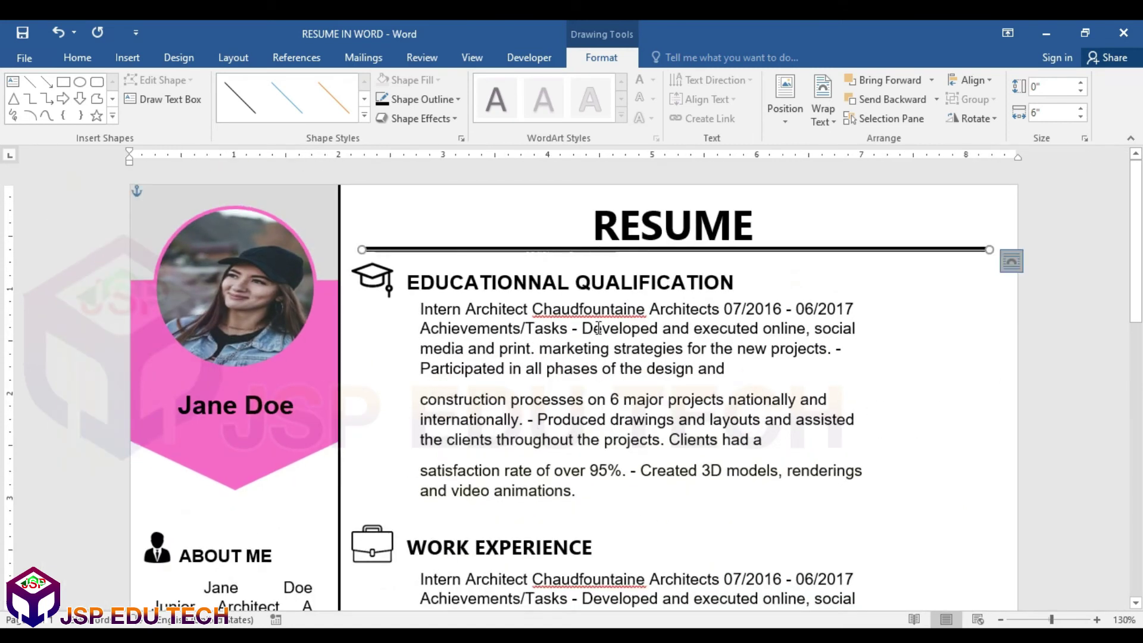
{"action": "key", "text": "ctrl+d"}
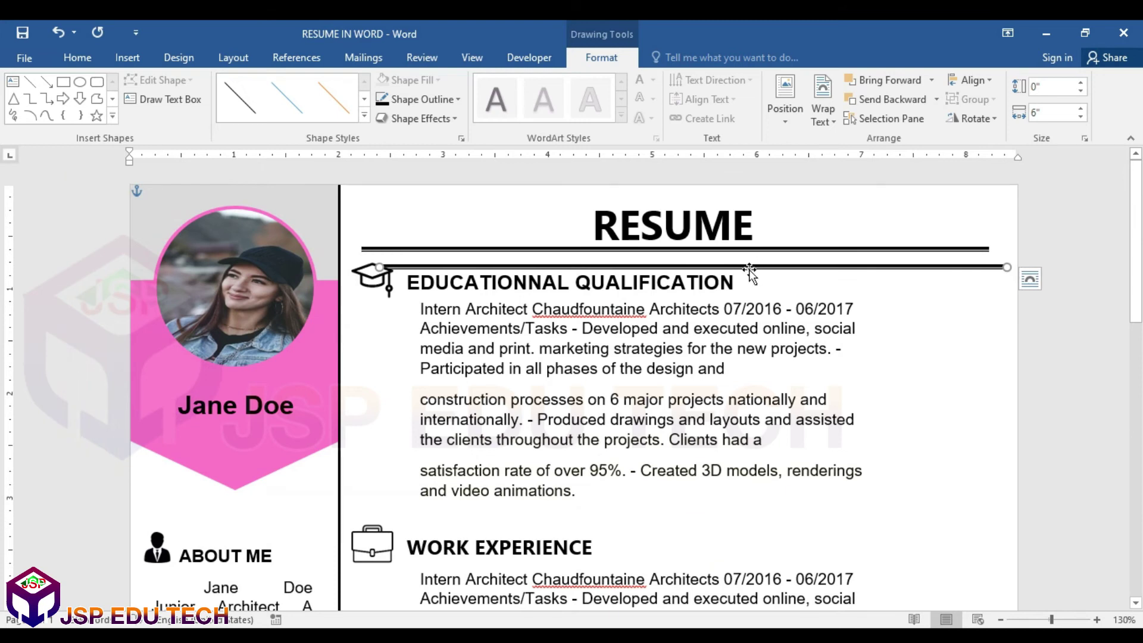
Position the duplicated double line beneath the educational qualification heading and set its width to 3".
{"action": "left_click_drag", "start_coordinate": [749, 271], "coordinate": [772, 293]}
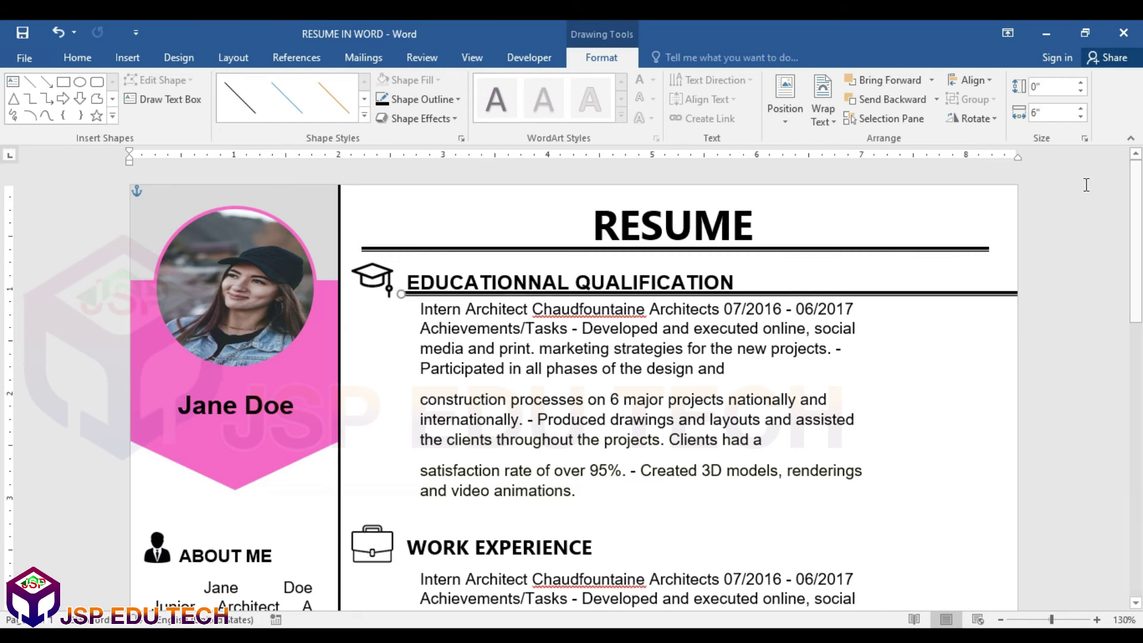
{"action": "left_click", "coordinate": [1058, 114]}
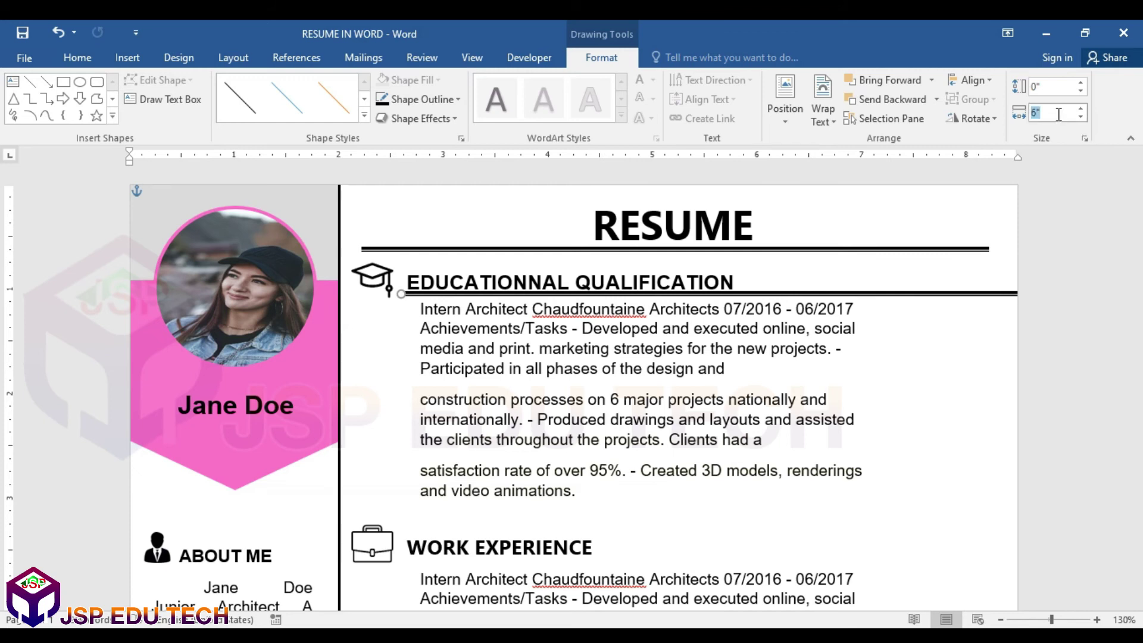
{"action": "key", "text": "Return"}
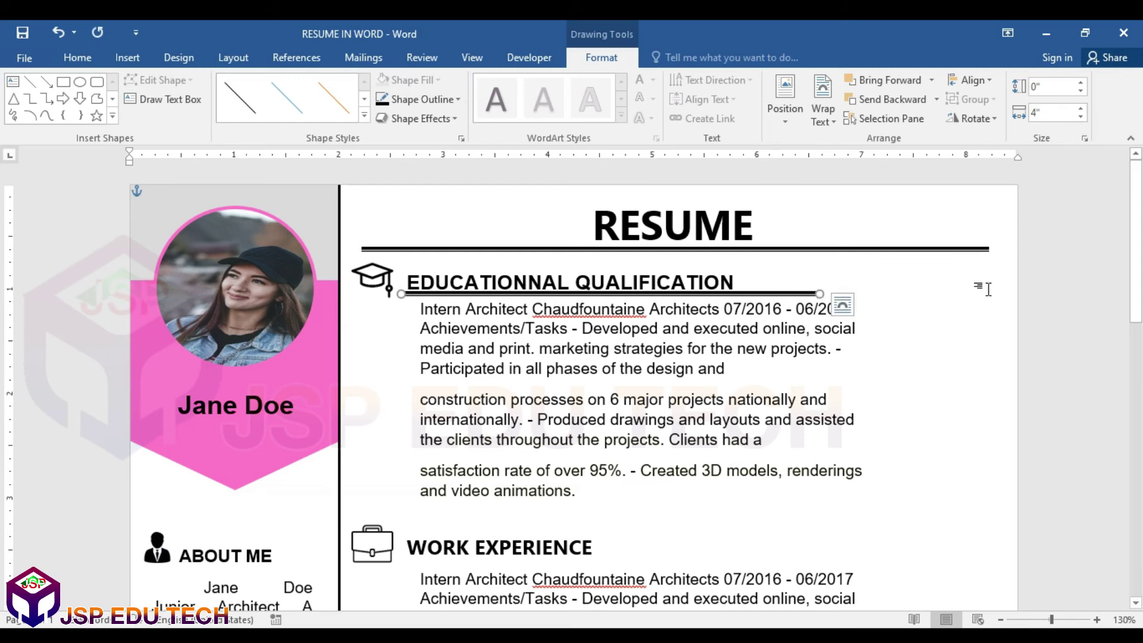
{"action": "left_click", "coordinate": [1052, 110]}
{"action": "type", "text": "3"}
{"action": "key", "text": "Return"}
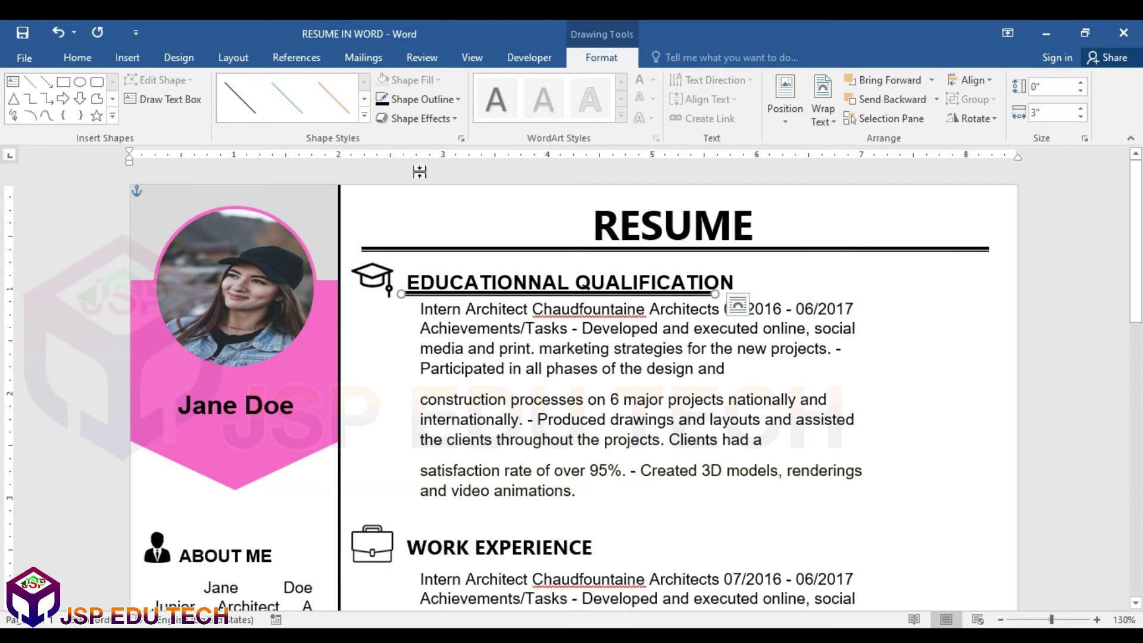
Correct the first section heading to EDUCATIONAL QUALIFICATION and nudge its text box up and left to sit above the line.
{"action": "left_click", "coordinate": [528, 280]}
{"action": "key", "text": "Delete"}
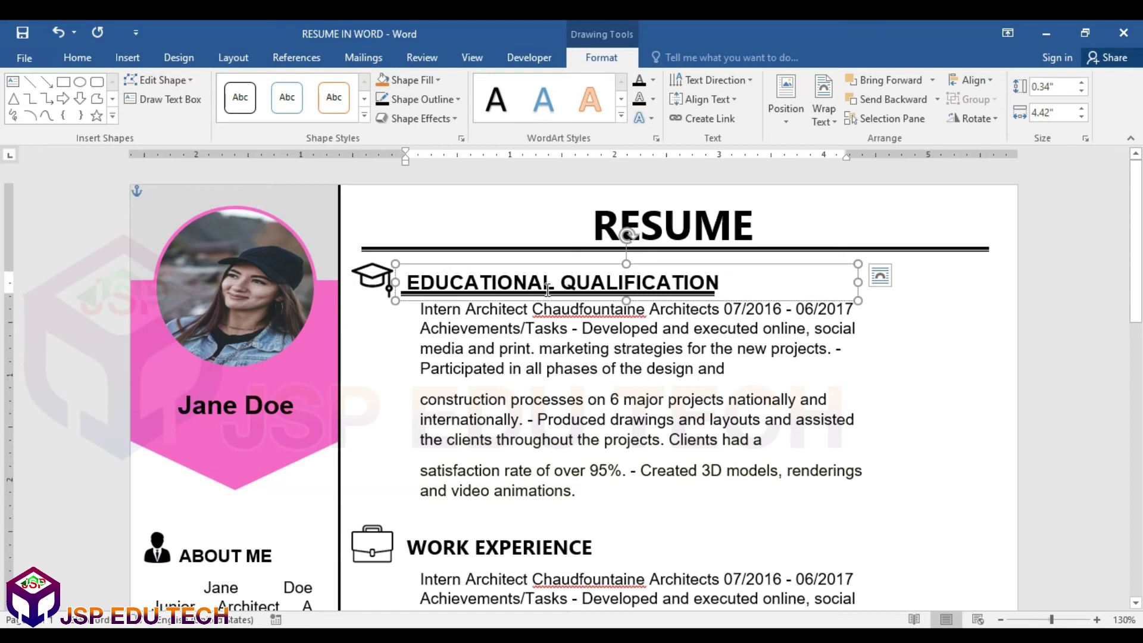
{"action": "key", "text": "Up"}
{"action": "key", "text": "Up"}
{"action": "key", "text": "Up"}
{"action": "key", "text": "Up"}
{"action": "key", "text": "Left"}
{"action": "key", "text": "Left"}
{"action": "key", "text": "Left"}
{"action": "key", "text": "Left"}
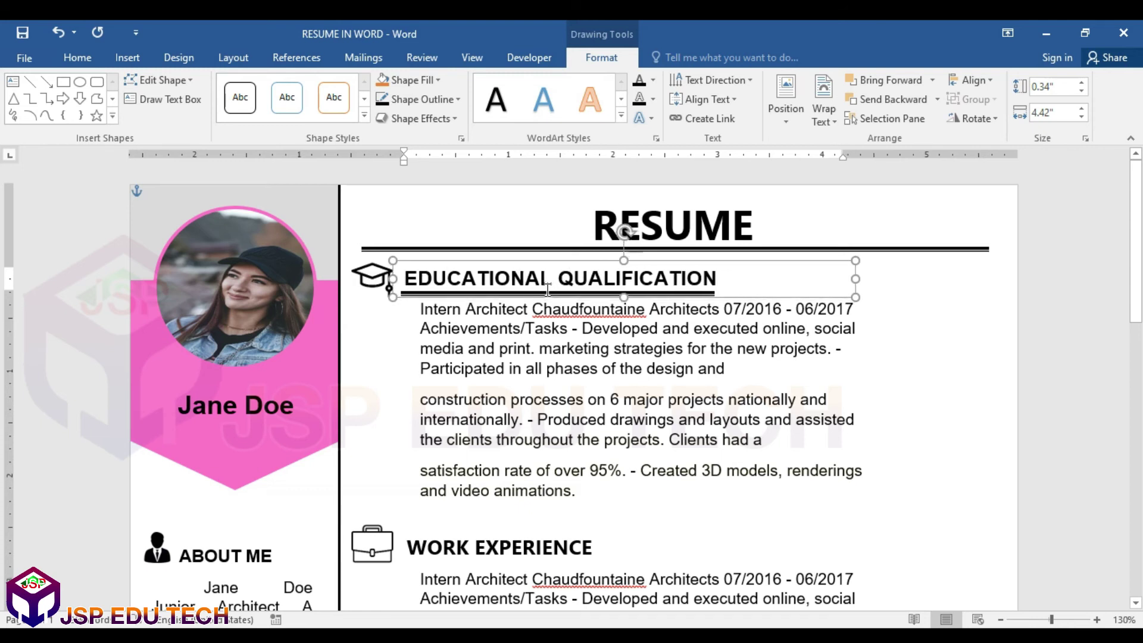
{"action": "key", "text": "Left"}
{"action": "key", "text": "Left"}
{"action": "key", "text": "Left"}
{"action": "key", "text": "Up"}
{"action": "key", "text": "Up"}
{"action": "key", "text": "Up"}
{"action": "key", "text": "Left"}
{"action": "key", "text": "Left"}
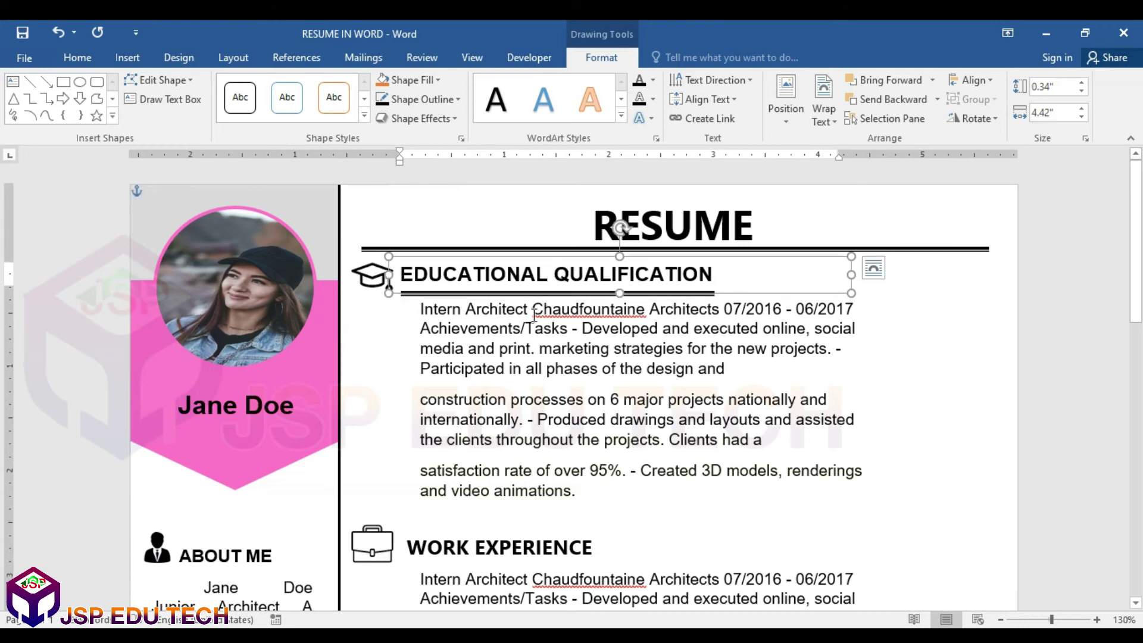
Nudge the 3" double line up so it sits closer beneath the EDUCATIONAL QUALIFICATION heading.
{"action": "left_click", "coordinate": [533, 311]}
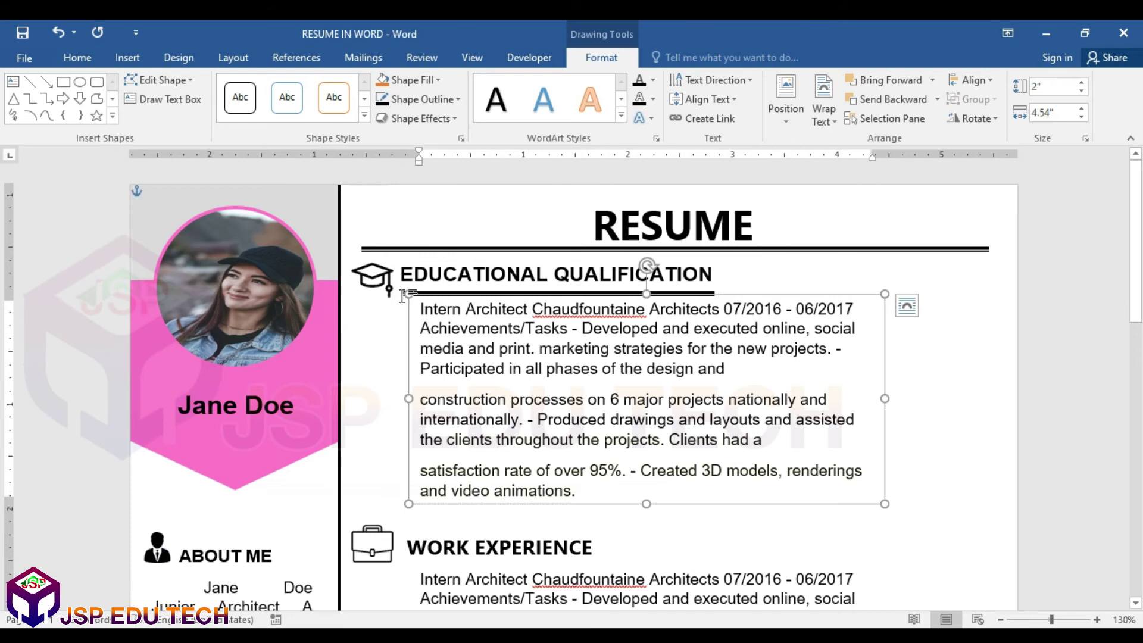
{"action": "left_click", "coordinate": [402, 296]}
{"action": "left_click", "coordinate": [474, 292]}
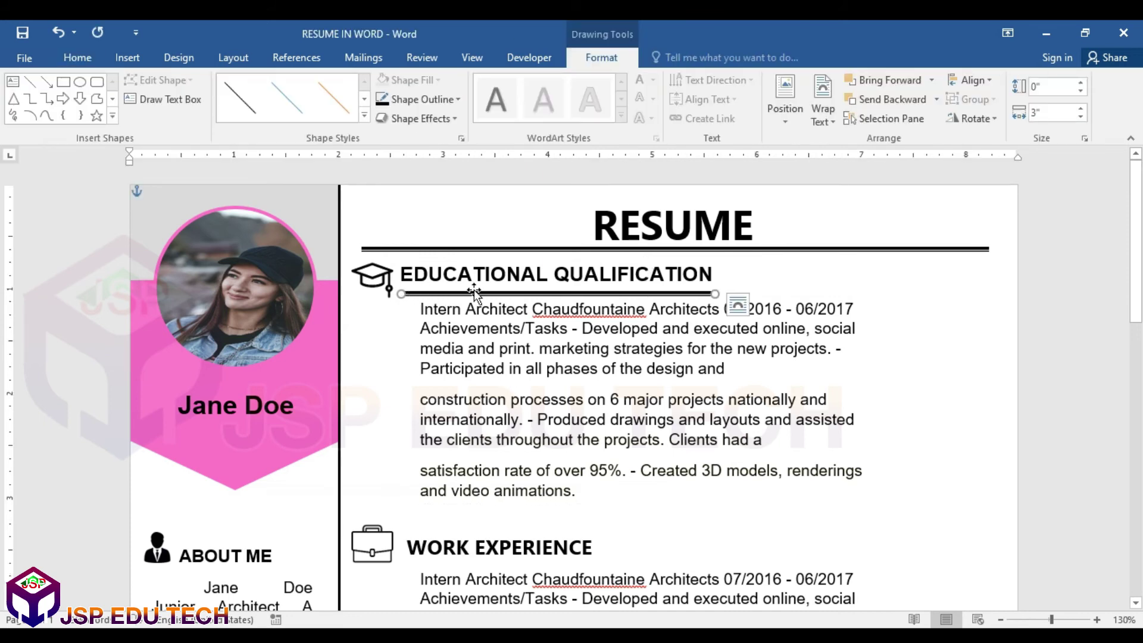
{"action": "key", "text": "Up"}
{"action": "key", "text": "Up"}
{"action": "key", "text": "Up"}
{"action": "key", "text": "Up"}
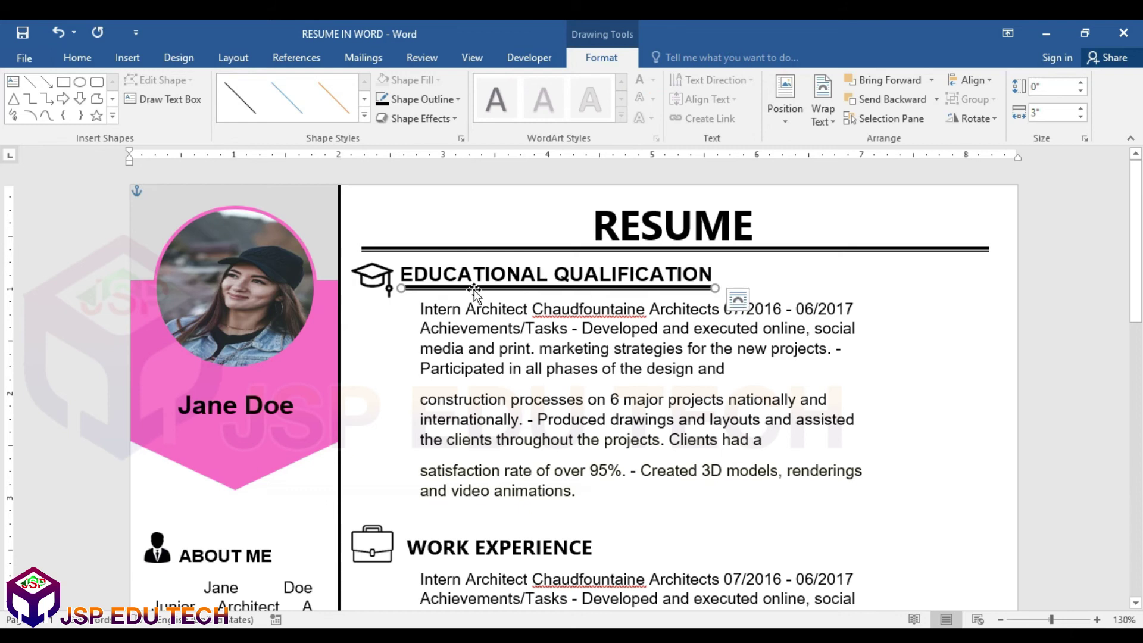
Duplicate the heading line and place the copy beneath WORK EXPERIENCE, aligned horizontally with the line under EDUCATIONAL QUALIFICATION.
{"action": "key", "text": "ctrl+d"}
{"action": "scroll", "coordinate": [474, 290], "scroll_direction": "down", "scroll_amount": 1}
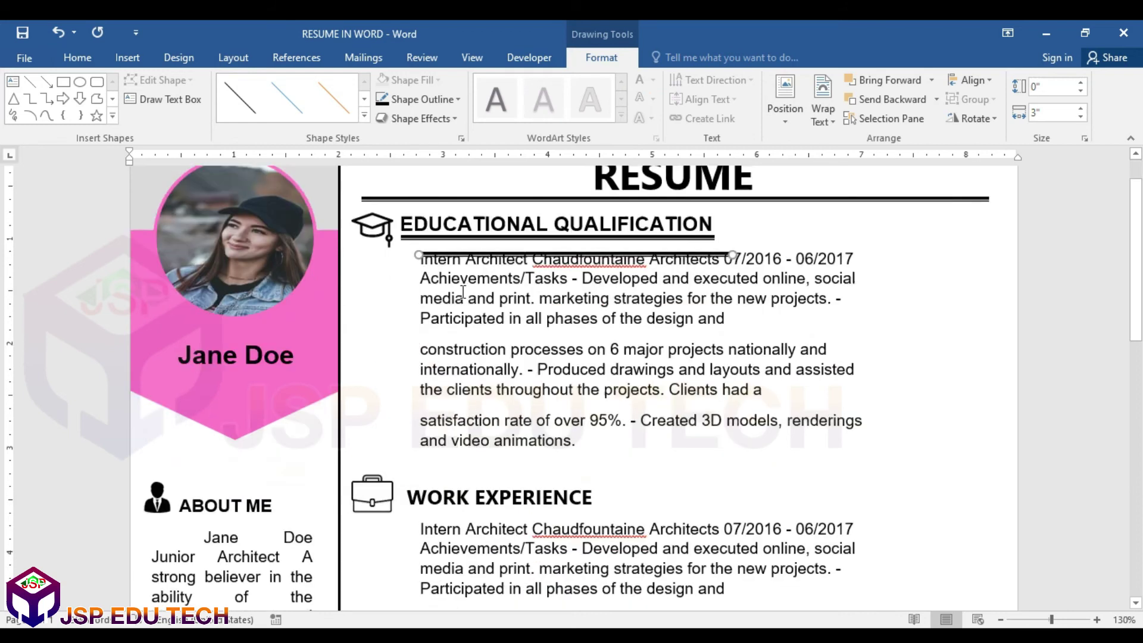
{"action": "left_click_drag", "start_coordinate": [461, 261], "coordinate": [443, 502]}
{"action": "key", "text": "Right"}
{"action": "key", "text": "Right"}
{"action": "key", "text": "Right"}
{"action": "key", "text": "Right"}
{"action": "key", "text": "Right"}
{"action": "key", "text": "Right"}
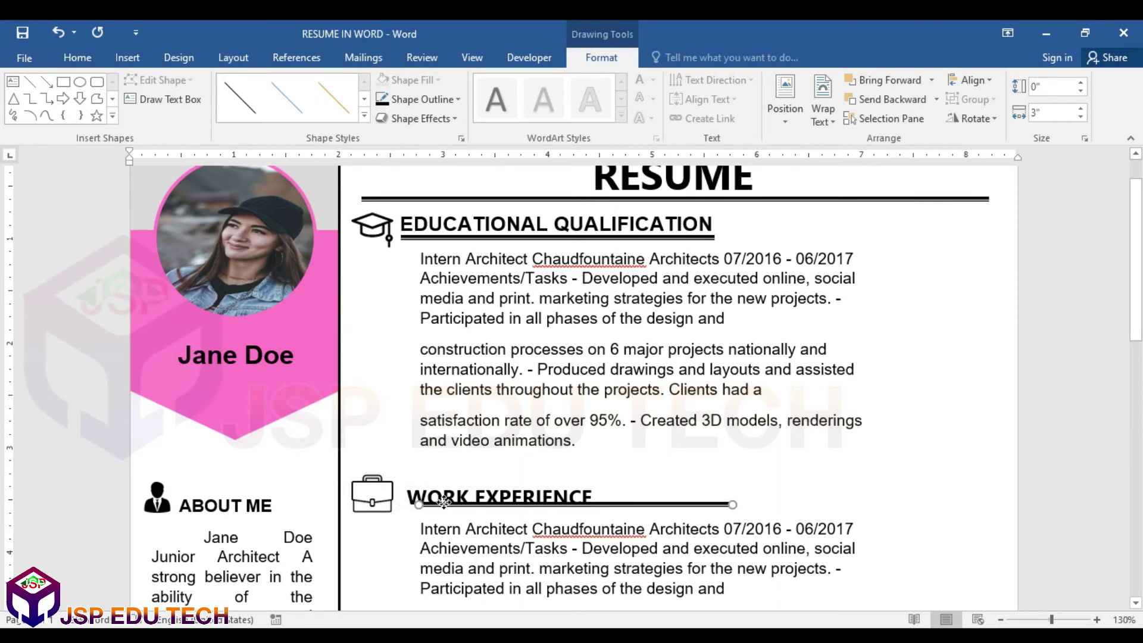
{"action": "key", "text": "Left"}
{"action": "key", "text": "Left"}
{"action": "key", "text": "Left"}
{"action": "key", "text": "Left"}
{"action": "key", "text": "Left"}
{"action": "key", "text": "Left"}
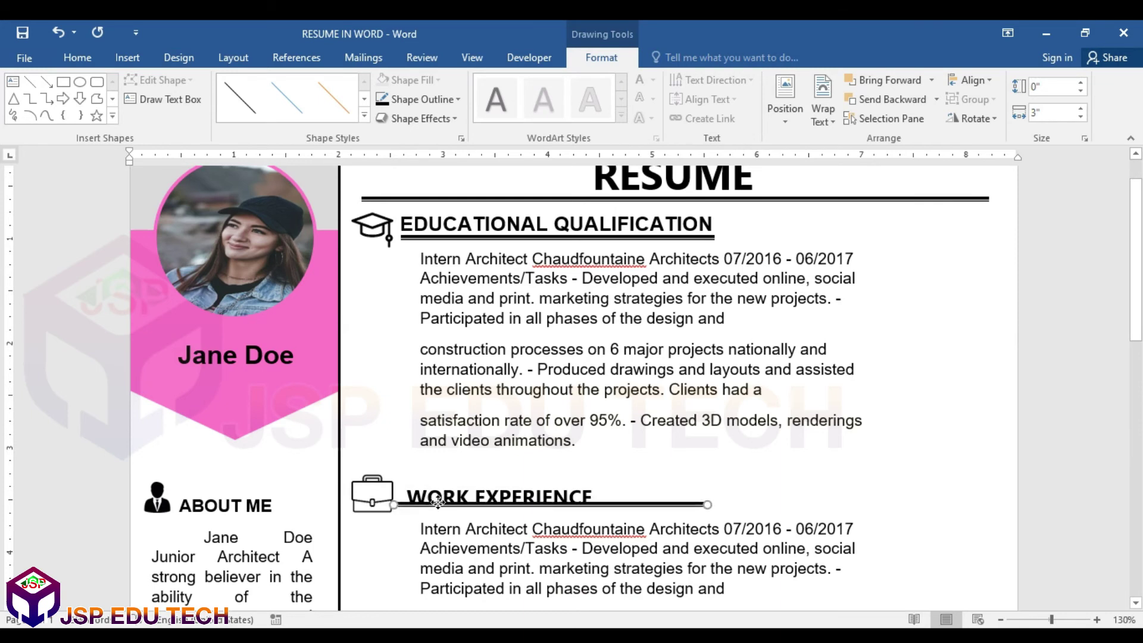
{"action": "key", "text": "Right"}
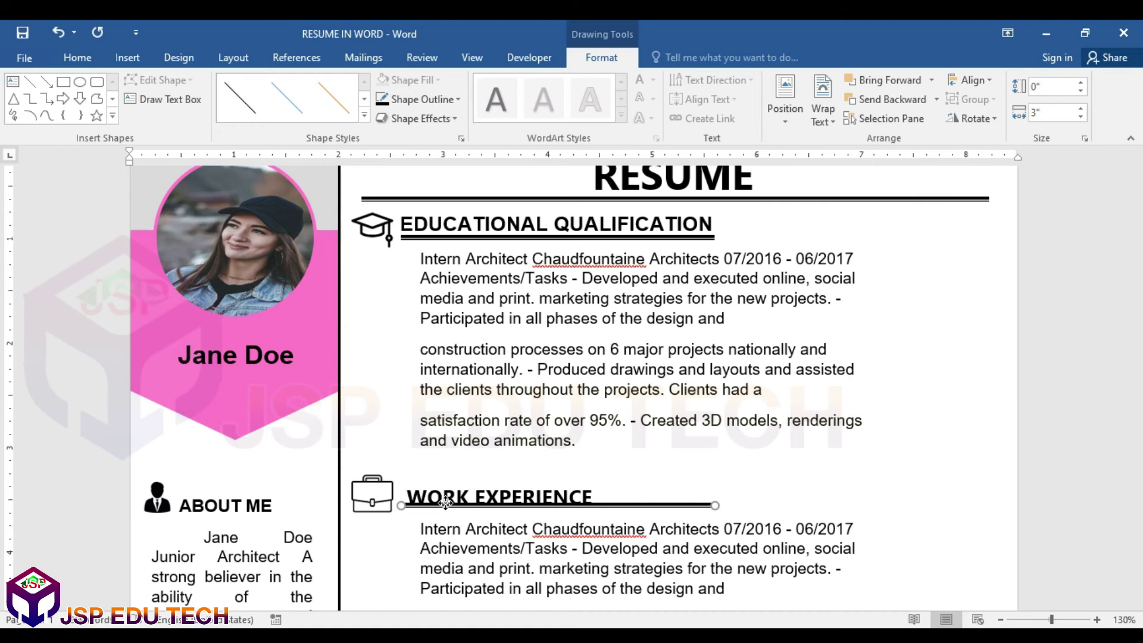
Nudge the WORK EXPERIENCE heading up and left so it sits clear above its double line.
{"action": "left_click", "coordinate": [462, 493]}
{"action": "key", "text": "Up"}
{"action": "key", "text": "Left"}
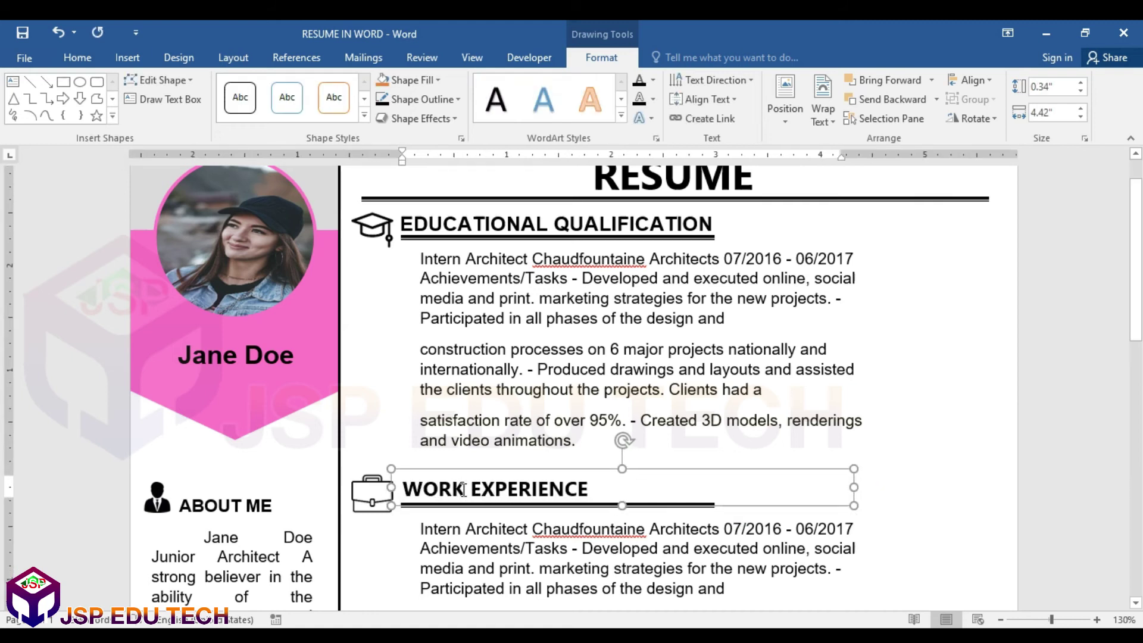
{"action": "left_click", "coordinate": [472, 530]}
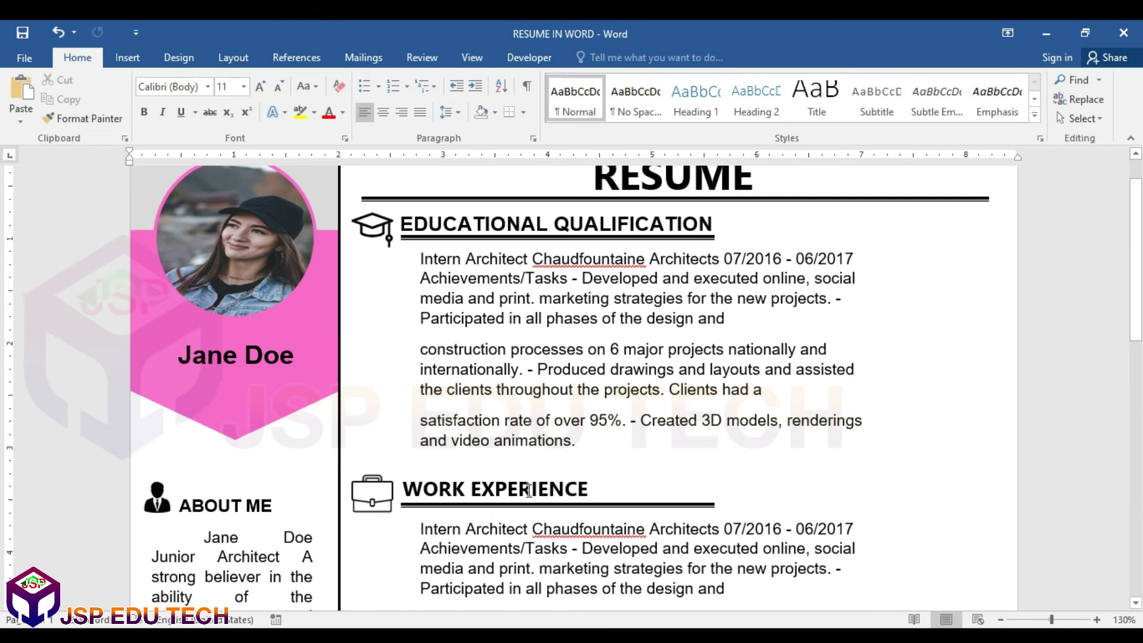
Shorten the double line under WORK EXPERIENCE to a width of 1.8" to match the heading.
{"action": "left_click", "coordinate": [520, 501]}
{"action": "left_click", "coordinate": [516, 511]}
{"action": "left_click", "coordinate": [518, 504]}
{"action": "left_click", "coordinate": [1055, 114]}
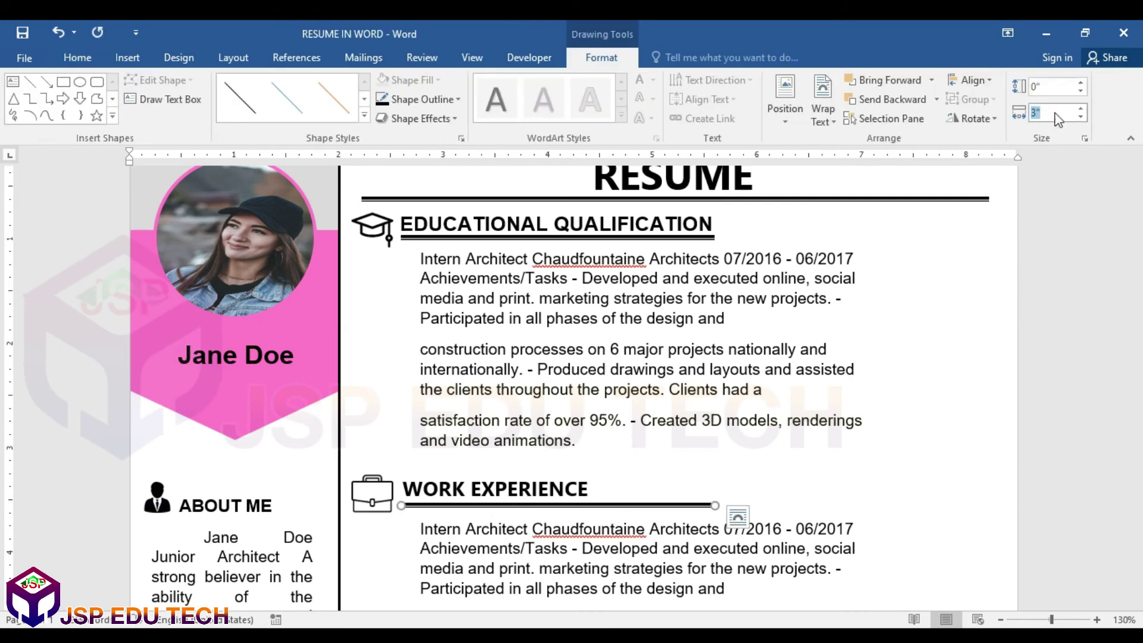
{"action": "type", "text": "2"}
{"action": "key", "text": "Return"}
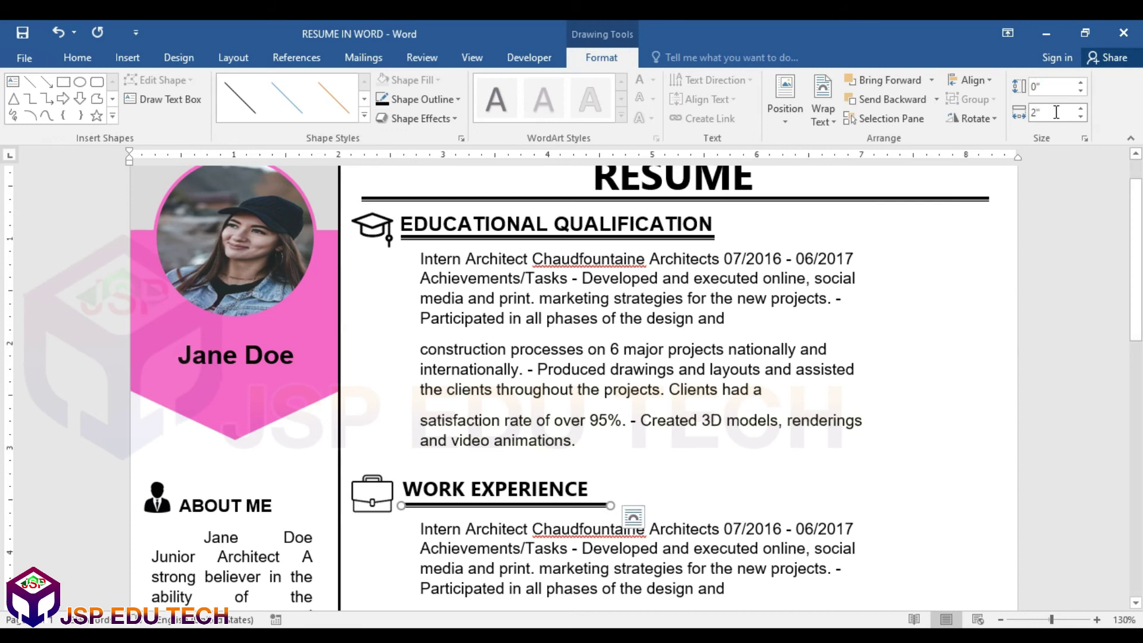
{"action": "left_click", "coordinate": [1056, 112]}
{"action": "type", "text": "1."}
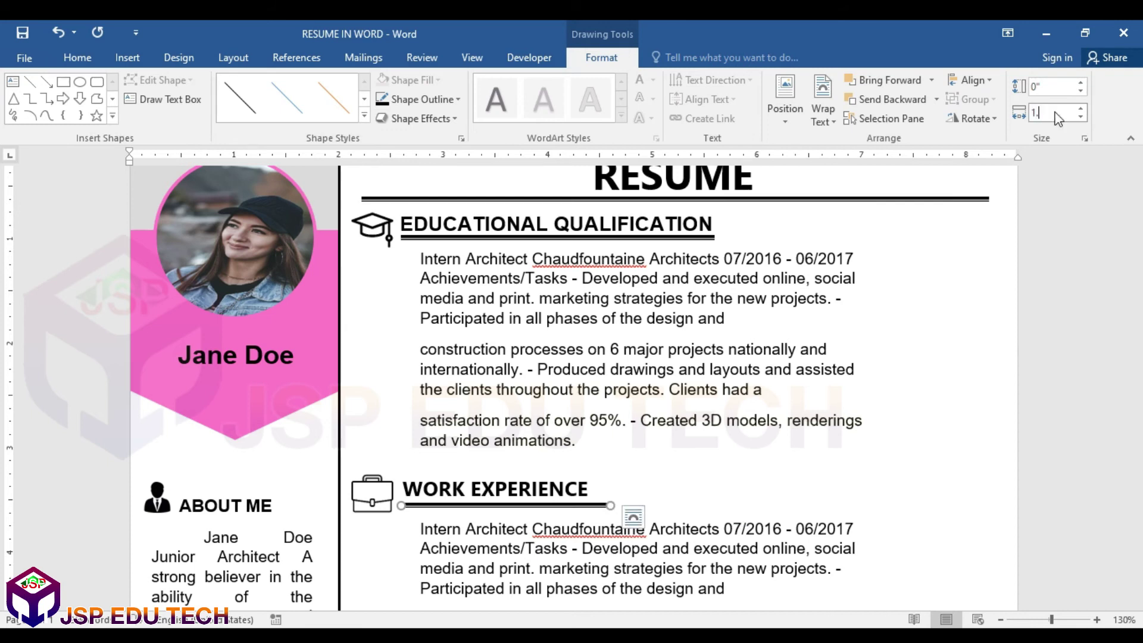
{"action": "type", "text": "8"}
{"action": "key", "text": "Return"}
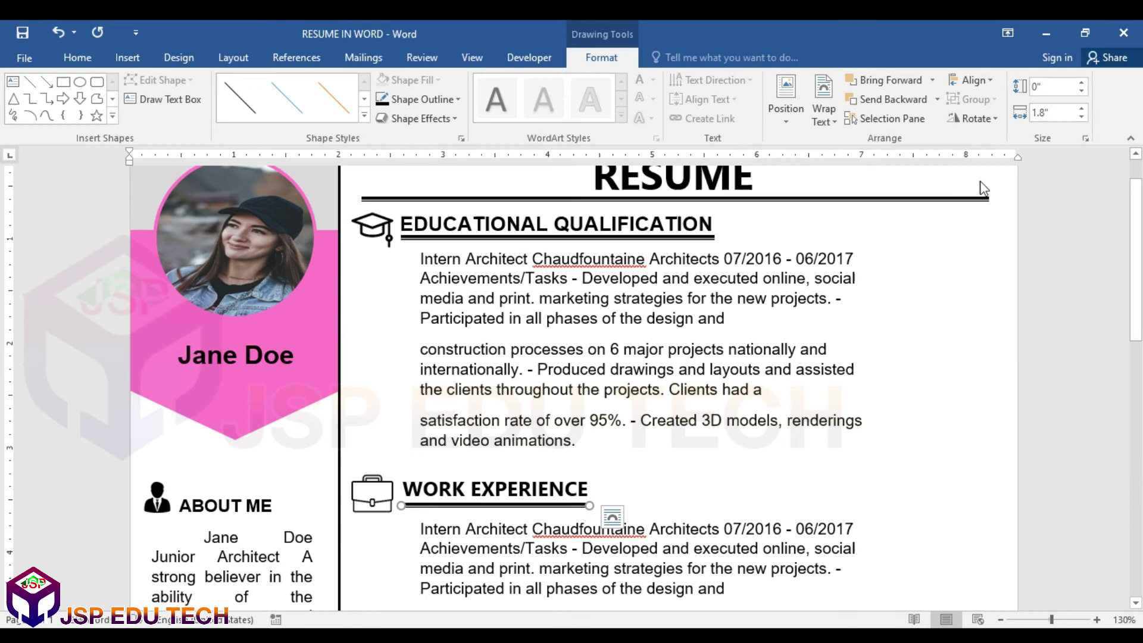
{"action": "scroll", "coordinate": [530, 458], "scroll_direction": "down", "scroll_amount": 5}
{"action": "left_click", "coordinate": [613, 279]}
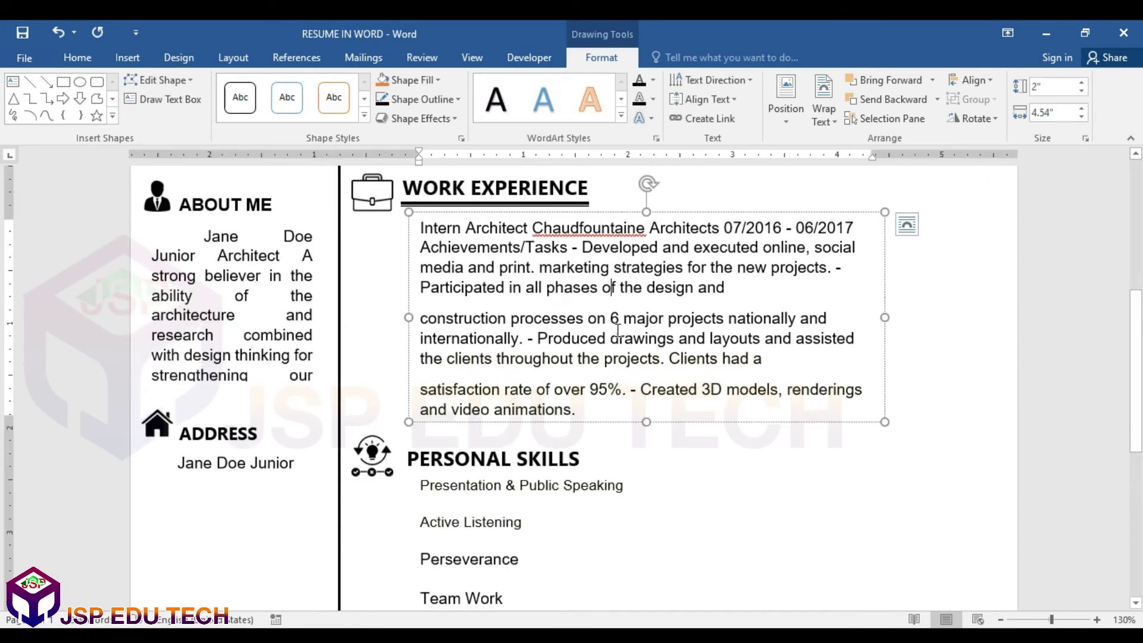
{"action": "left_click", "coordinate": [456, 204]}
{"action": "left_click", "coordinate": [426, 226]}
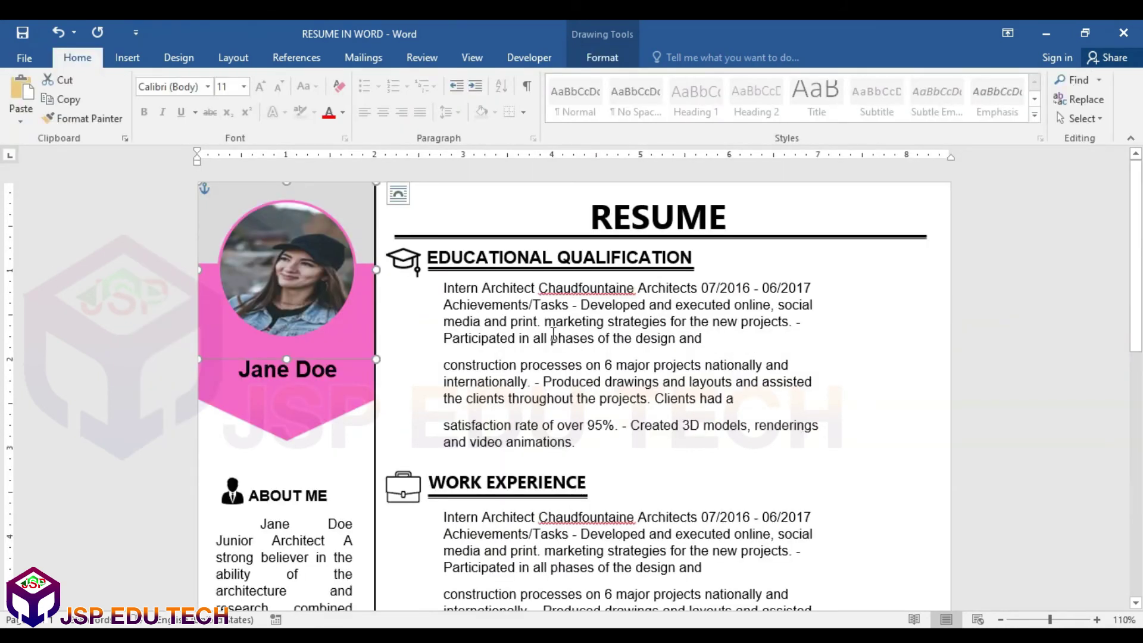
Draw a rounded rectangle about 0.19" by 0.19" beside the Presentation & Public Speaking skill.
{"action": "scroll", "coordinate": [644, 382], "scroll_direction": "down", "scroll_amount": 6}
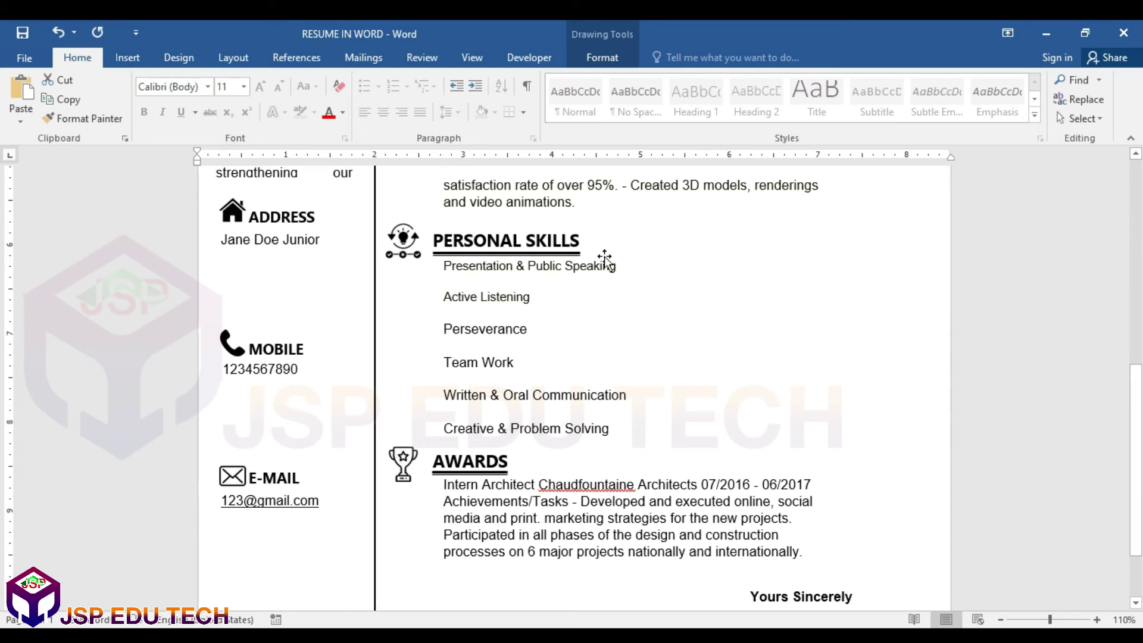
{"action": "left_click", "coordinate": [174, 58]}
{"action": "left_click", "coordinate": [126, 61]}
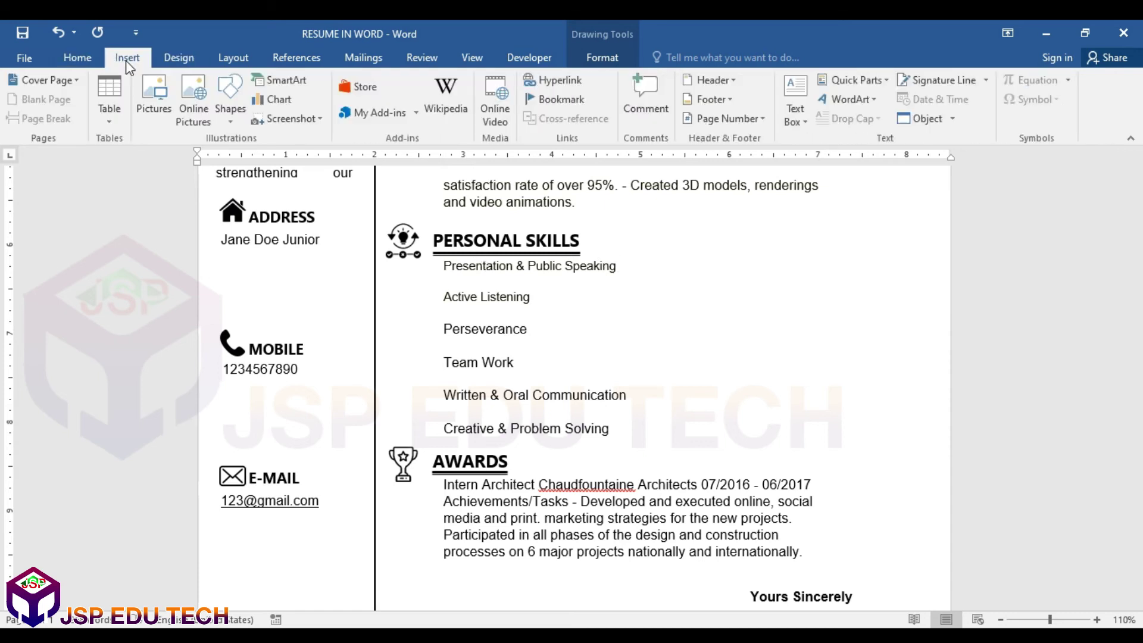
{"action": "left_click", "coordinate": [230, 99]}
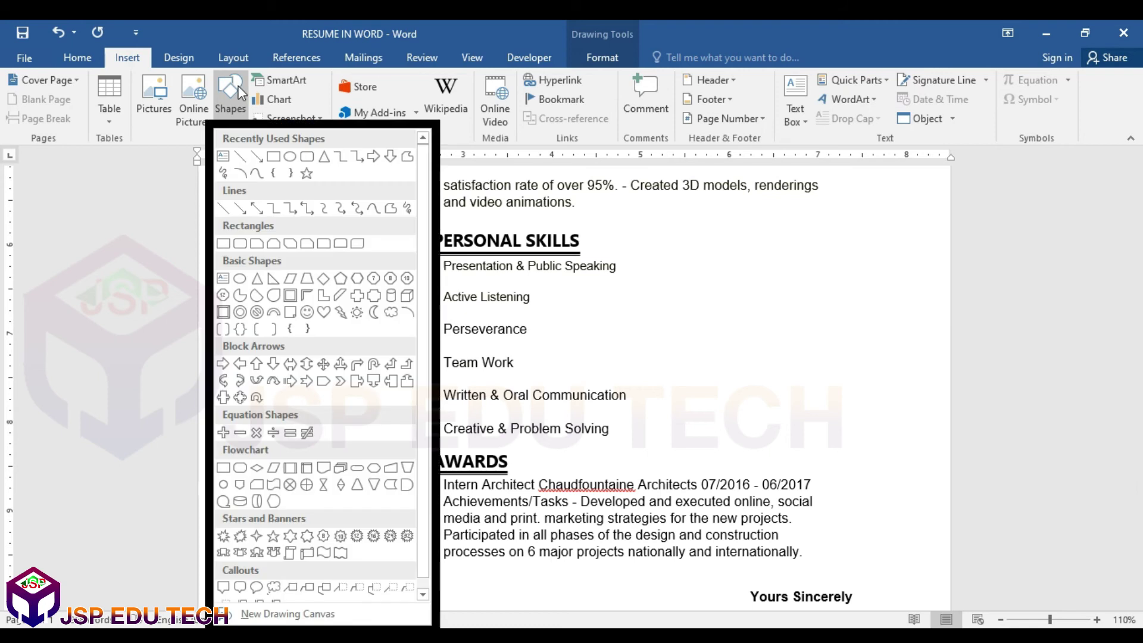
{"action": "left_click", "coordinate": [306, 157]}
{"action": "left_click_drag", "start_coordinate": [624, 260], "coordinate": [644, 279]}
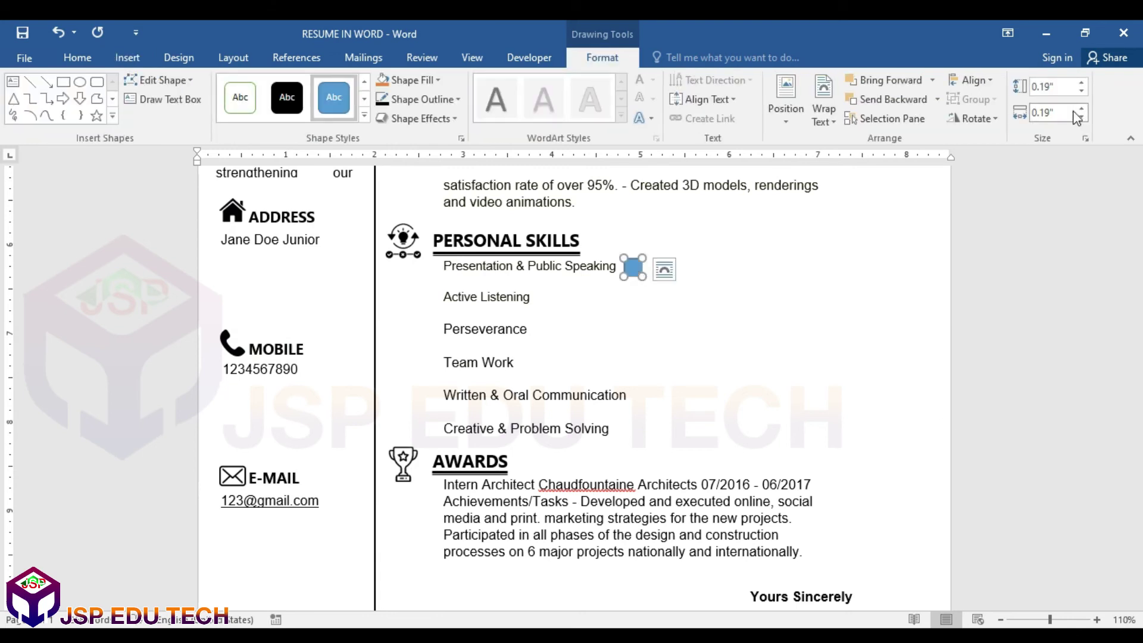
Set the rounded rectangle's height and width to 0.2" each.
{"action": "left_click", "coordinate": [1059, 88]}
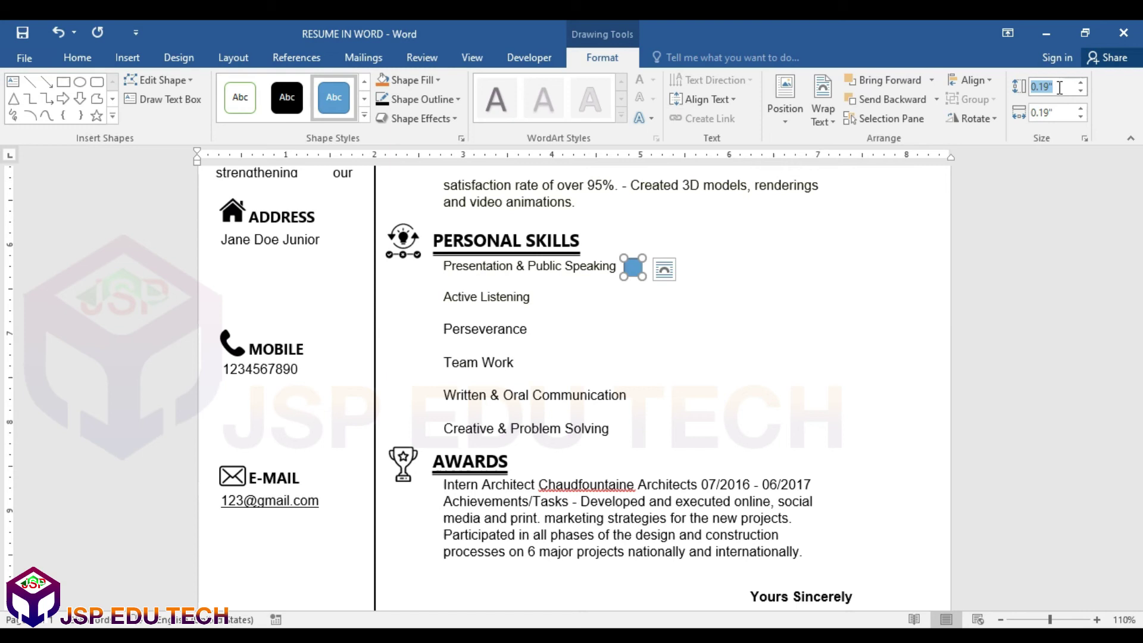
{"action": "type", "text": "0.2"}
{"action": "key", "text": "Return"}
{"action": "type", "text": "0.2"}
{"action": "key", "text": "Return"}
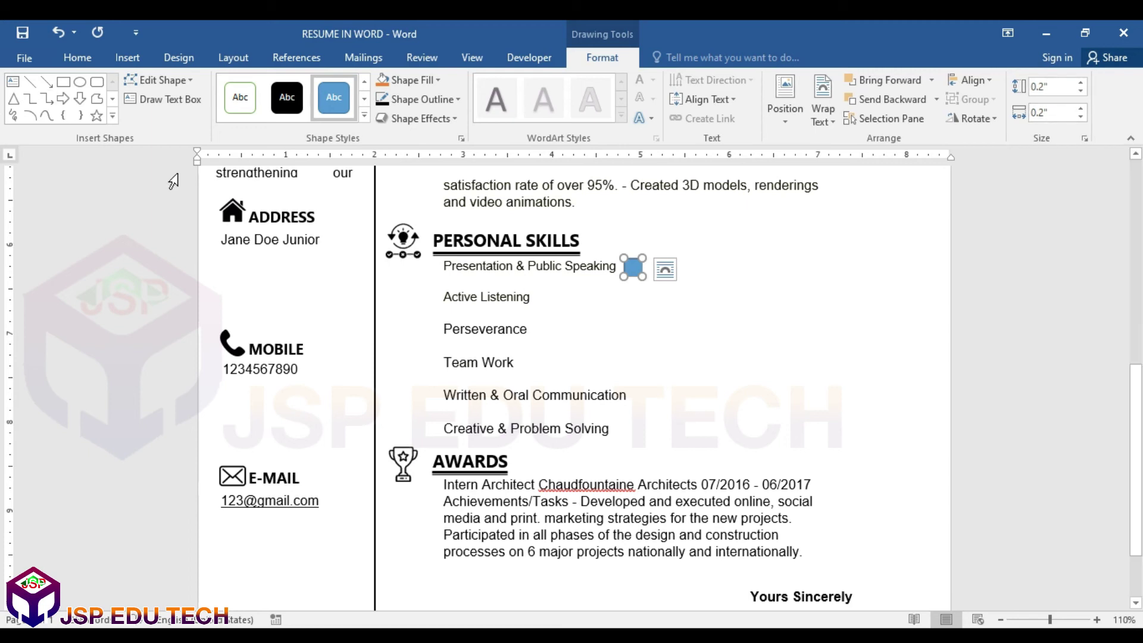
Move the small rounded square slightly further right of the Presentation & Public Speaking text.
{"action": "scroll", "coordinate": [635, 269], "scroll_direction": "up", "scroll_amount": 12}
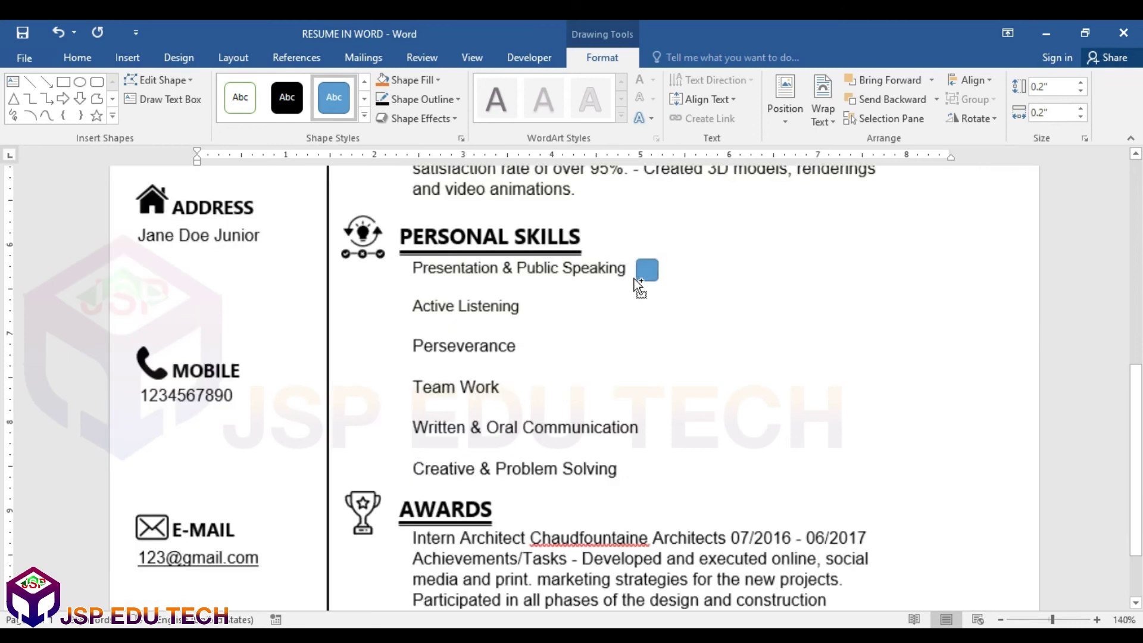
{"action": "left_click_drag", "start_coordinate": [639, 278], "coordinate": [678, 263]}
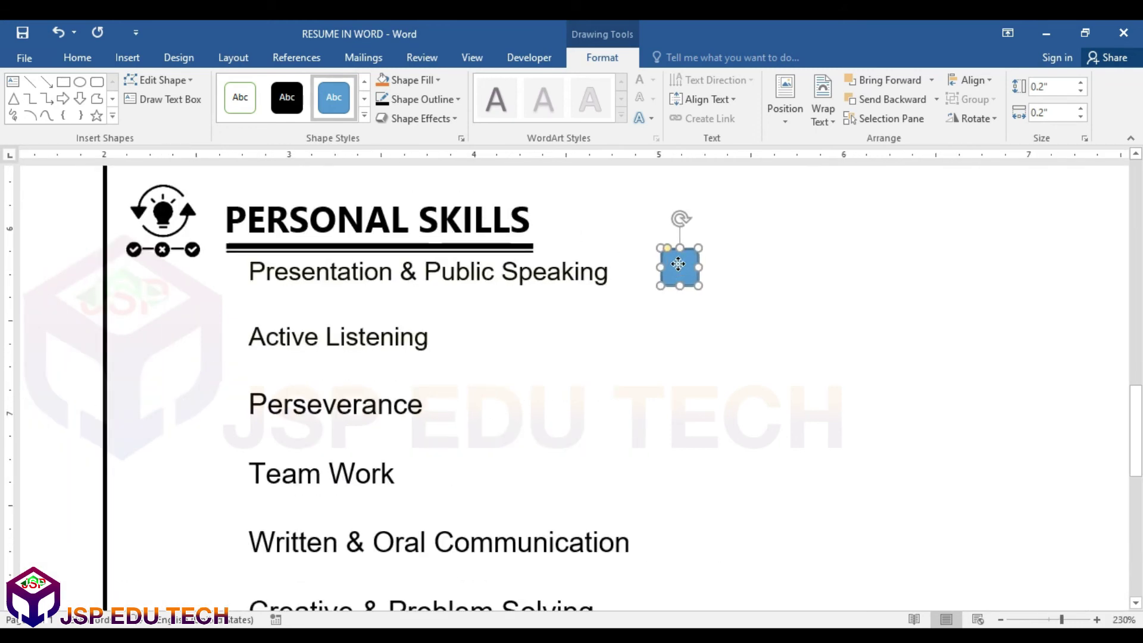
{"action": "scroll", "coordinate": [678, 264], "scroll_direction": "down", "scroll_amount": 5}
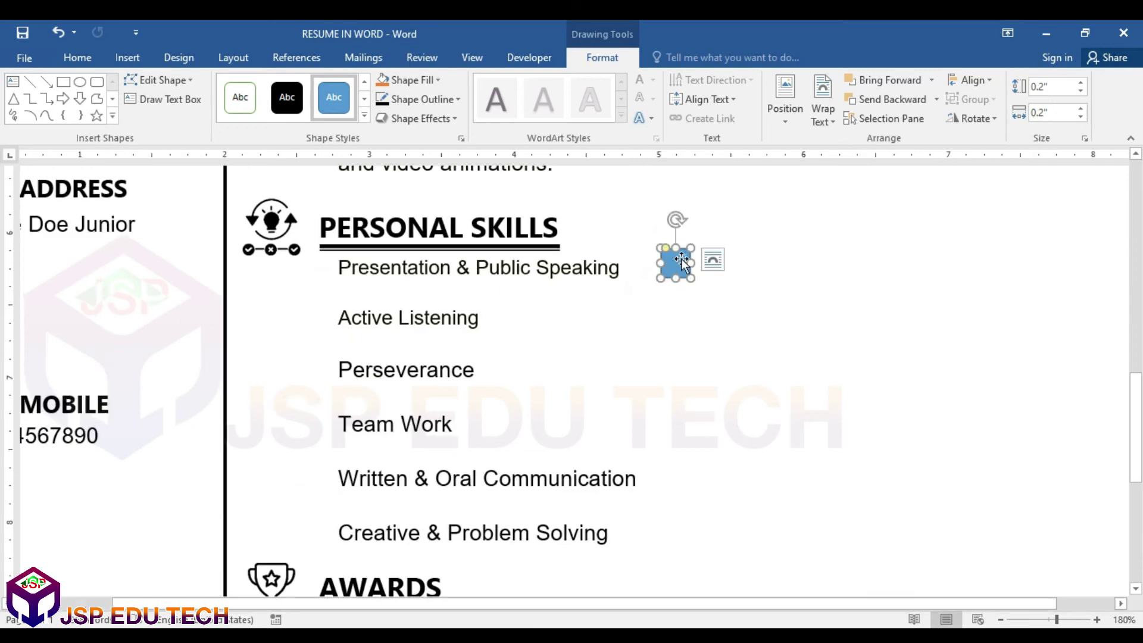
Remove the fill from the small rounded square and make its outline black.
{"action": "left_click", "coordinate": [398, 80]}
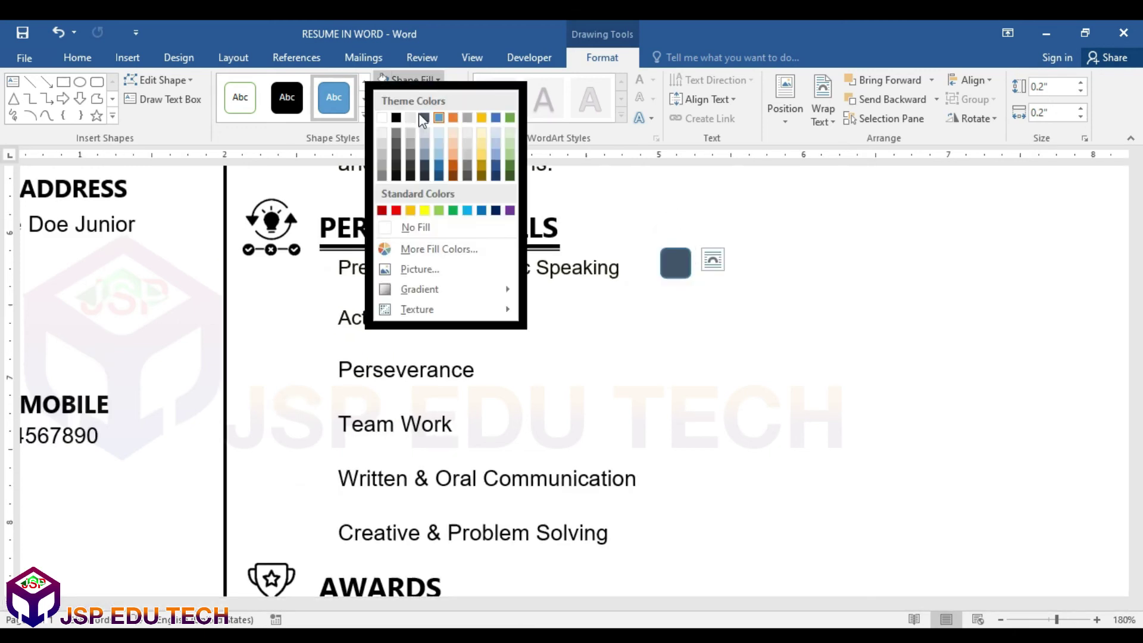
{"action": "left_click", "coordinate": [410, 228]}
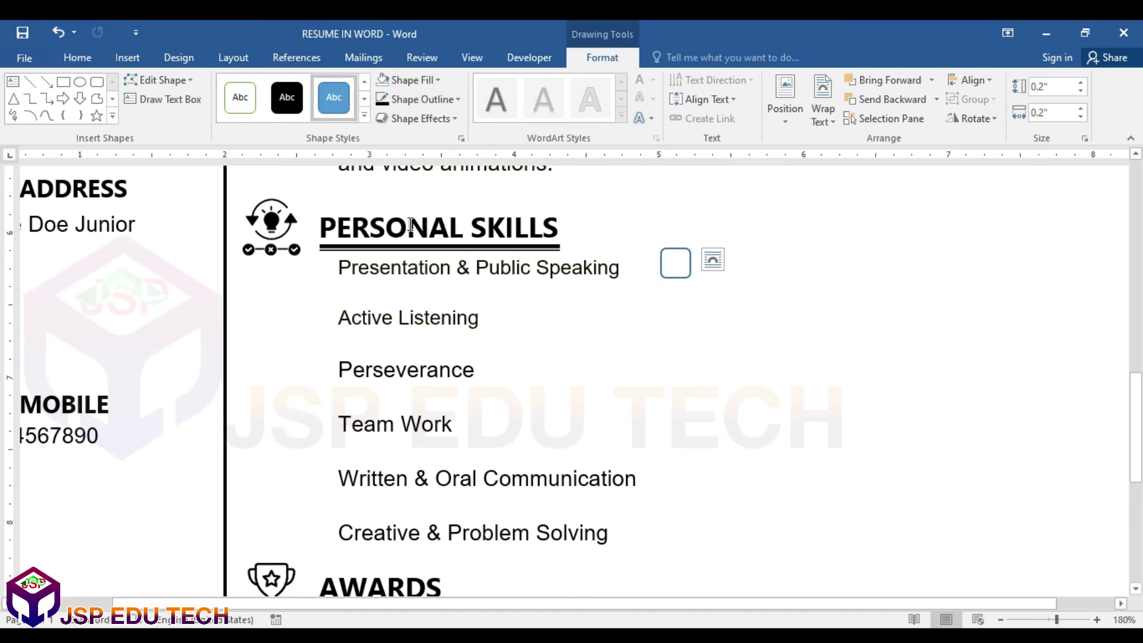
{"action": "left_click", "coordinate": [423, 99]}
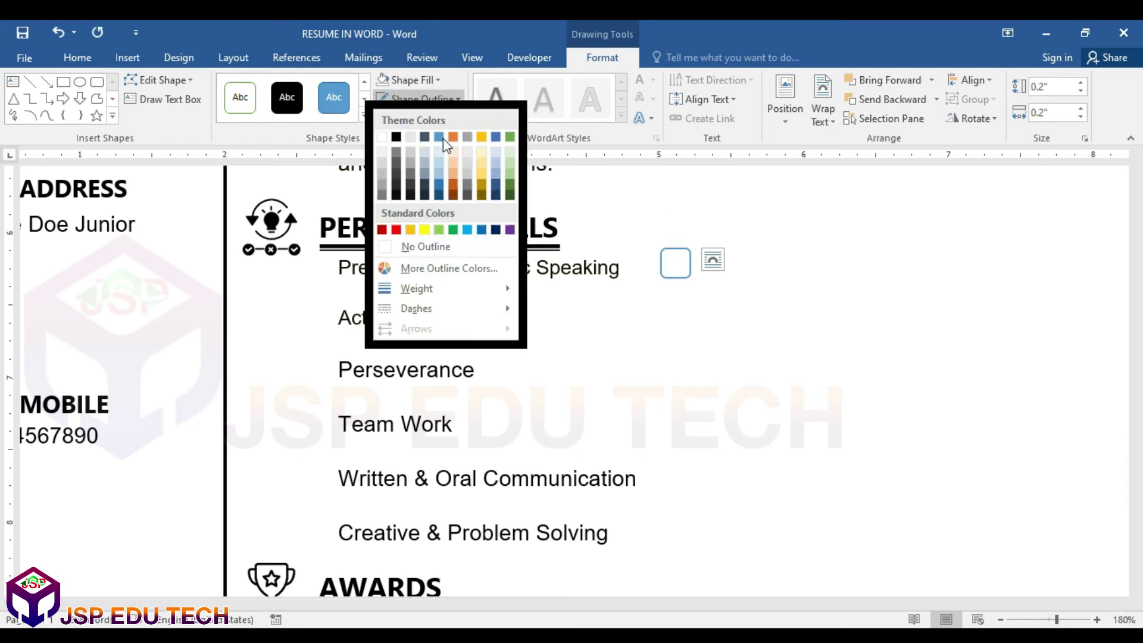
{"action": "left_click", "coordinate": [396, 137]}
Fill the small rounded square with black and duplicate it four times.
{"action": "left_click", "coordinate": [438, 83]}
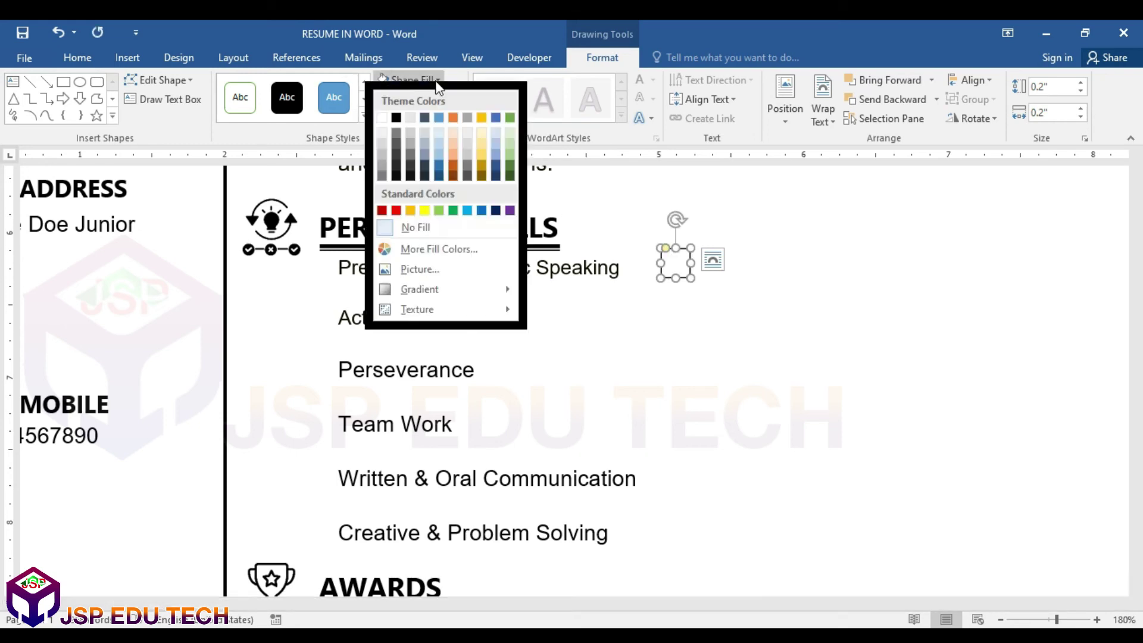
{"action": "left_click", "coordinate": [396, 118]}
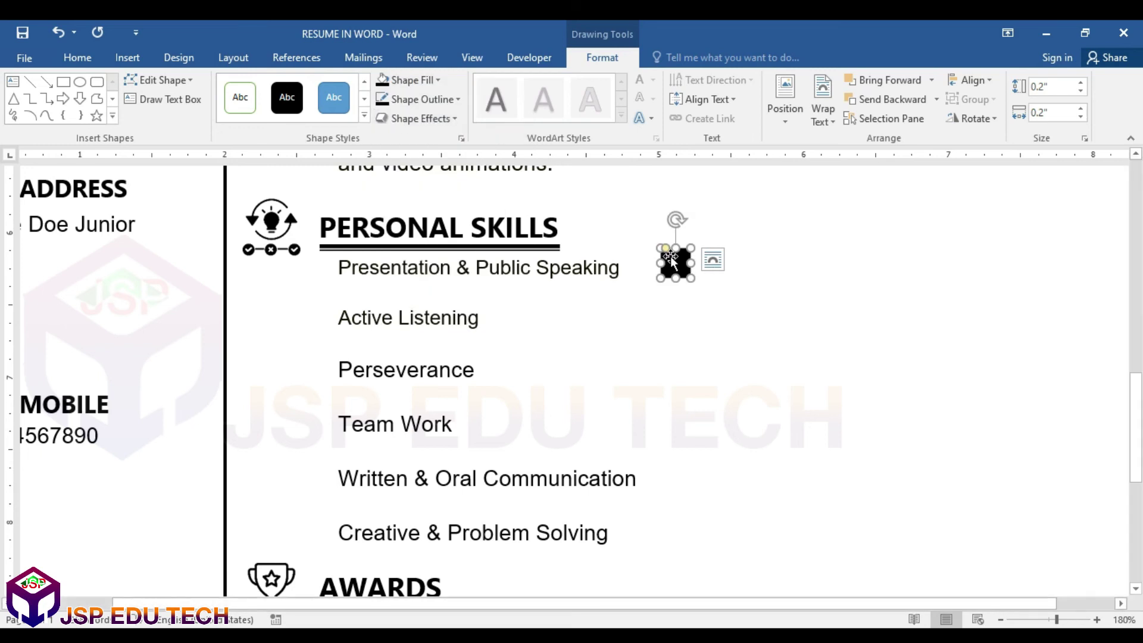
{"action": "key", "text": "ctrl+d"}
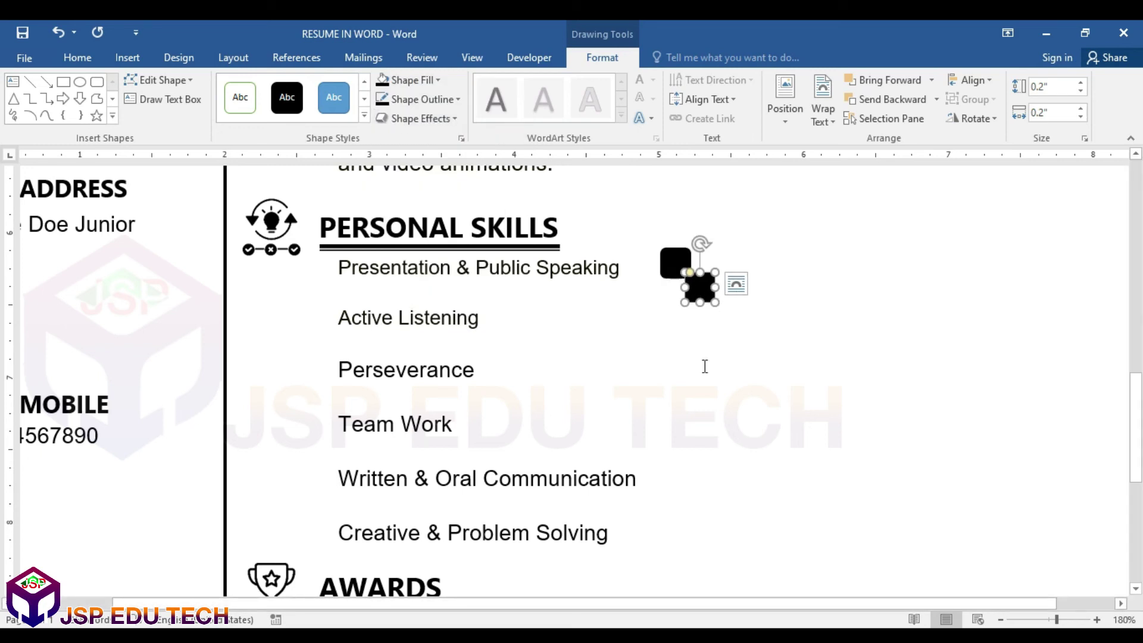
{"action": "left_click", "coordinate": [707, 323]}
{"action": "left_click", "coordinate": [702, 295]}
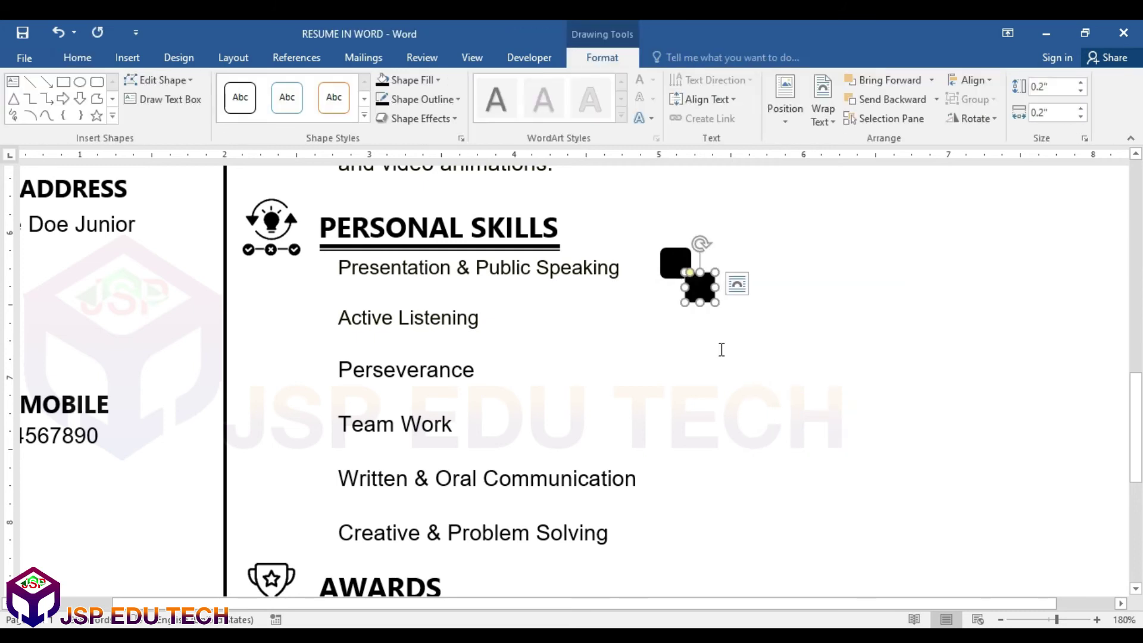
{"action": "key", "text": "ctrl+d"}
{"action": "key", "text": "ctrl+d"}
{"action": "key", "text": "ctrl+d"}
{"action": "left_click", "coordinate": [809, 356]}
{"action": "key", "text": "Escape"}
Align the middles of all five black squares so they sit on one horizontal line.
{"action": "left_click", "coordinate": [747, 335], "text": "shift"}
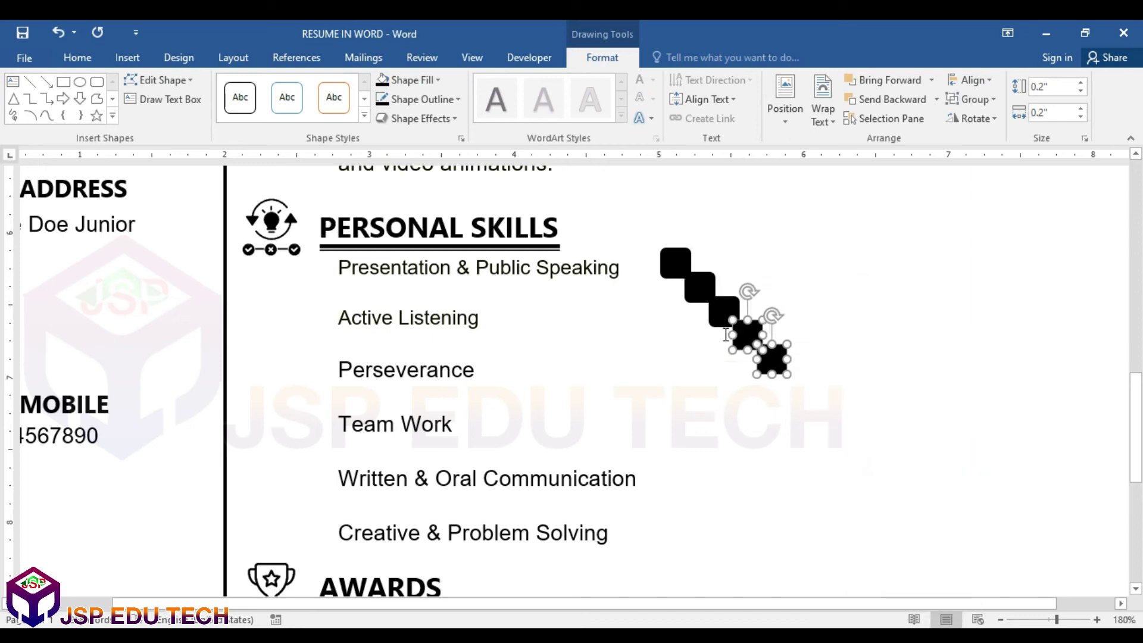
{"action": "left_click", "coordinate": [724, 311], "text": "shift"}
{"action": "left_click", "coordinate": [698, 286], "text": "shift"}
{"action": "left_click", "coordinate": [679, 267], "text": "shift"}
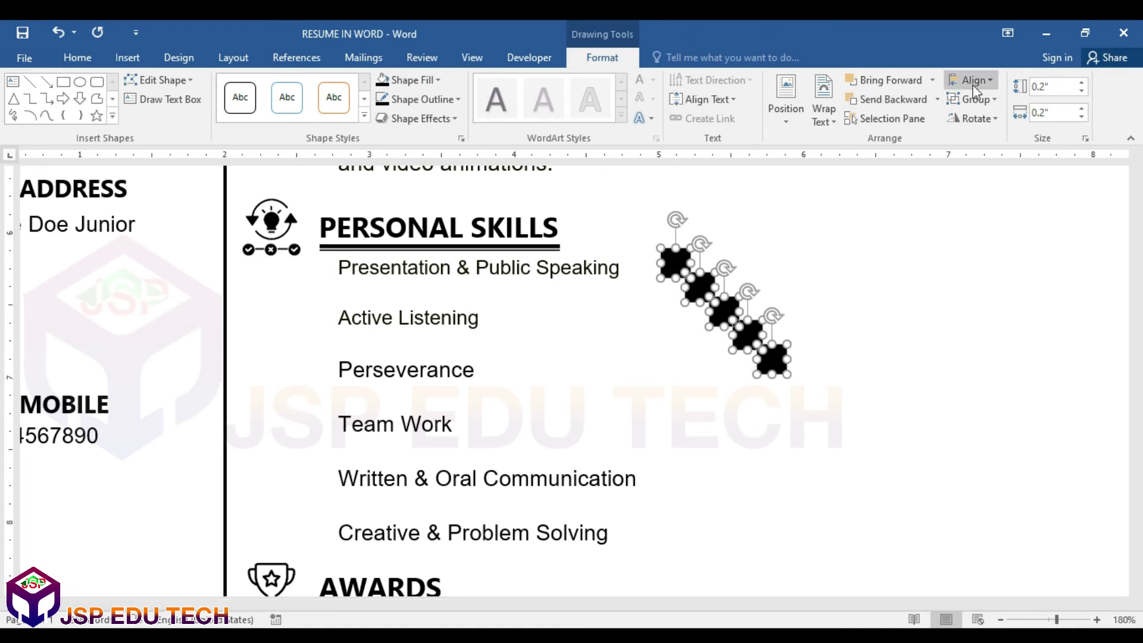
{"action": "left_click", "coordinate": [988, 81]}
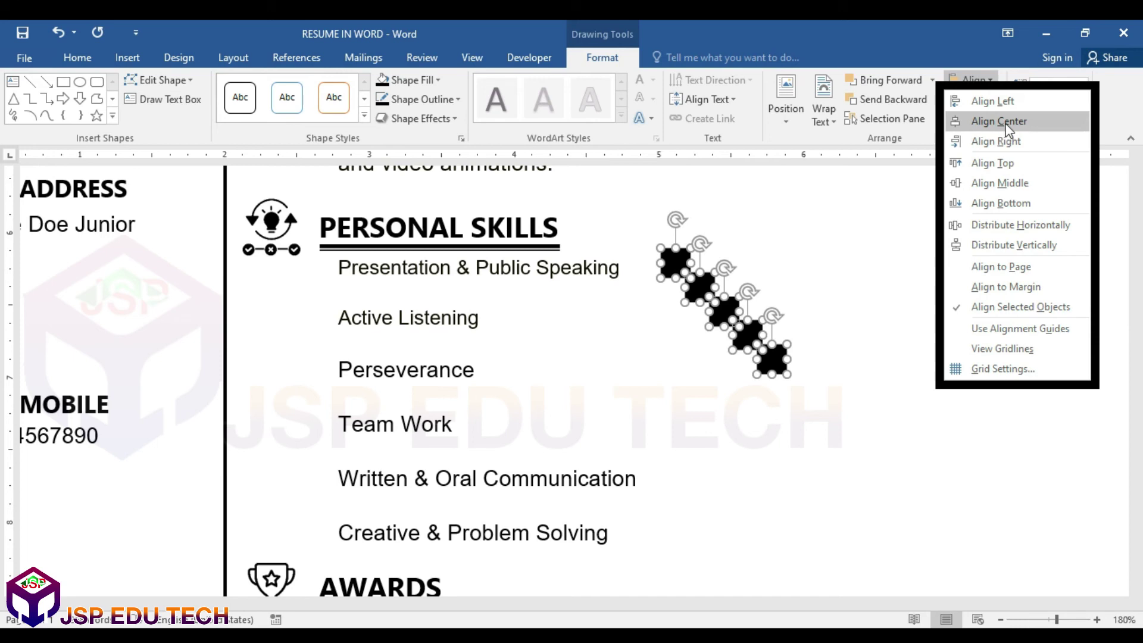
{"action": "left_click", "coordinate": [999, 185]}
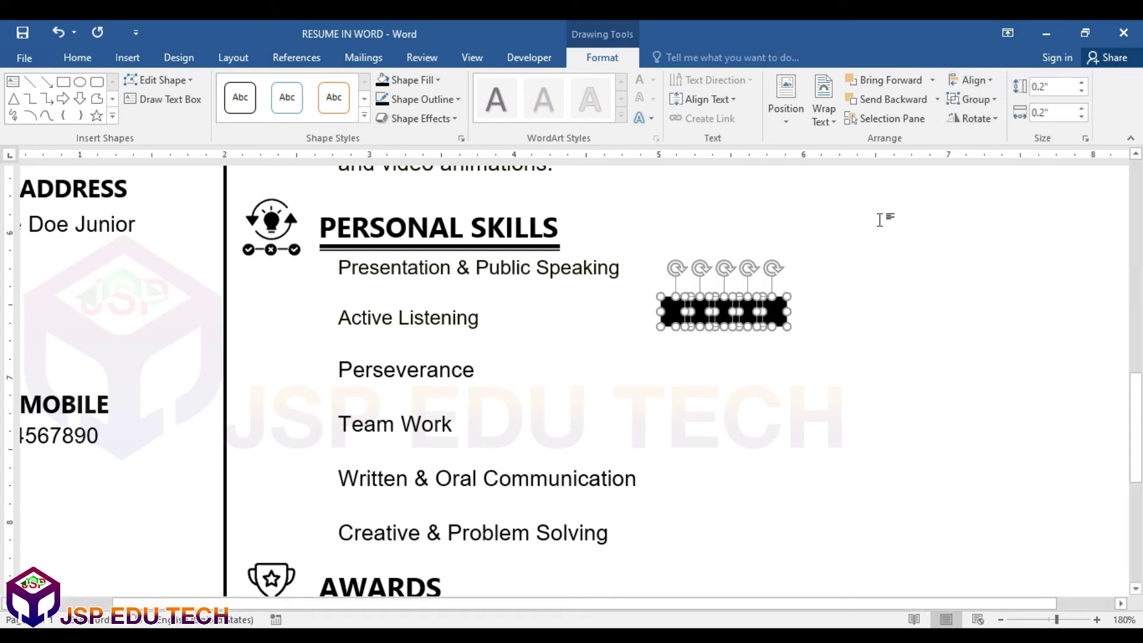
Spread the overlapping squares apart along the row, extending the last one to just before the 7-inch ruler mark.
{"action": "left_click", "coordinate": [848, 277]}
{"action": "left_click_drag", "start_coordinate": [780, 320], "coordinate": [819, 307]}
{"action": "mouse_move", "coordinate": [730, 313]}
{"action": "left_mouse_down"}
{"action": "mouse_move", "coordinate": [758, 312]}
{"action": "mouse_move", "coordinate": [711, 318]}
{"action": "mouse_move", "coordinate": [720, 318]}
{"action": "left_mouse_up"}
{"action": "left_click_drag", "start_coordinate": [895, 311], "coordinate": [923, 311]}
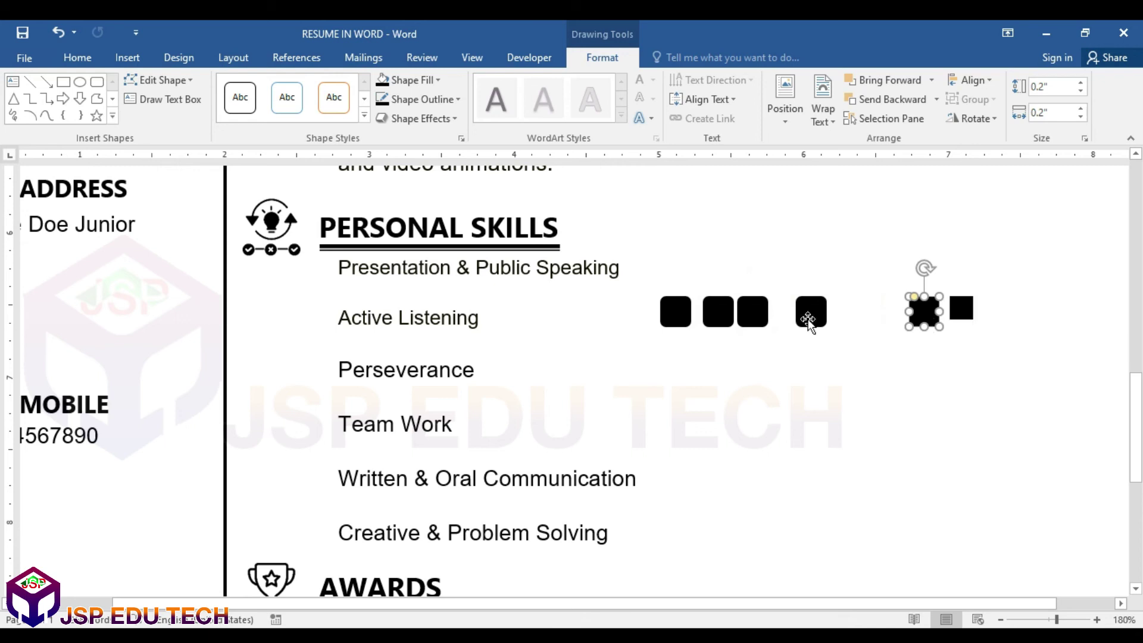
Distribute the five black squares horizontally with equal spacing.
{"action": "left_click", "coordinate": [811, 312], "text": "shift"}
{"action": "left_click", "coordinate": [752, 311], "text": "shift"}
{"action": "left_click", "coordinate": [718, 311], "text": "shift"}
{"action": "left_click", "coordinate": [676, 320], "text": "shift"}
{"action": "left_click", "coordinate": [972, 80]}
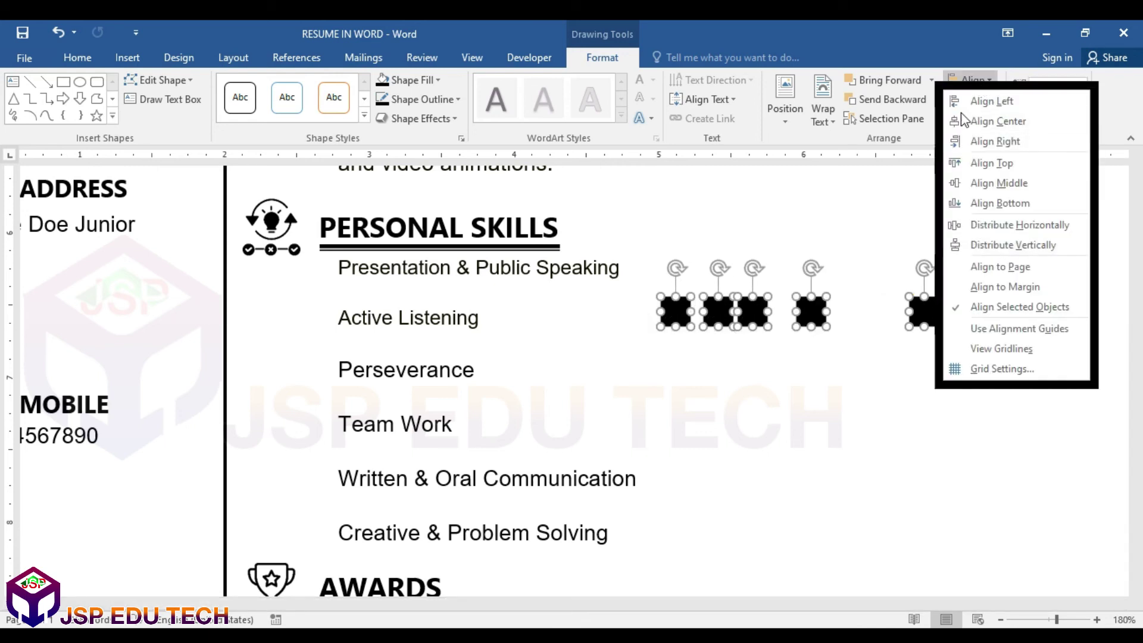
{"action": "left_click", "coordinate": [985, 80]}
{"action": "left_click", "coordinate": [970, 80]}
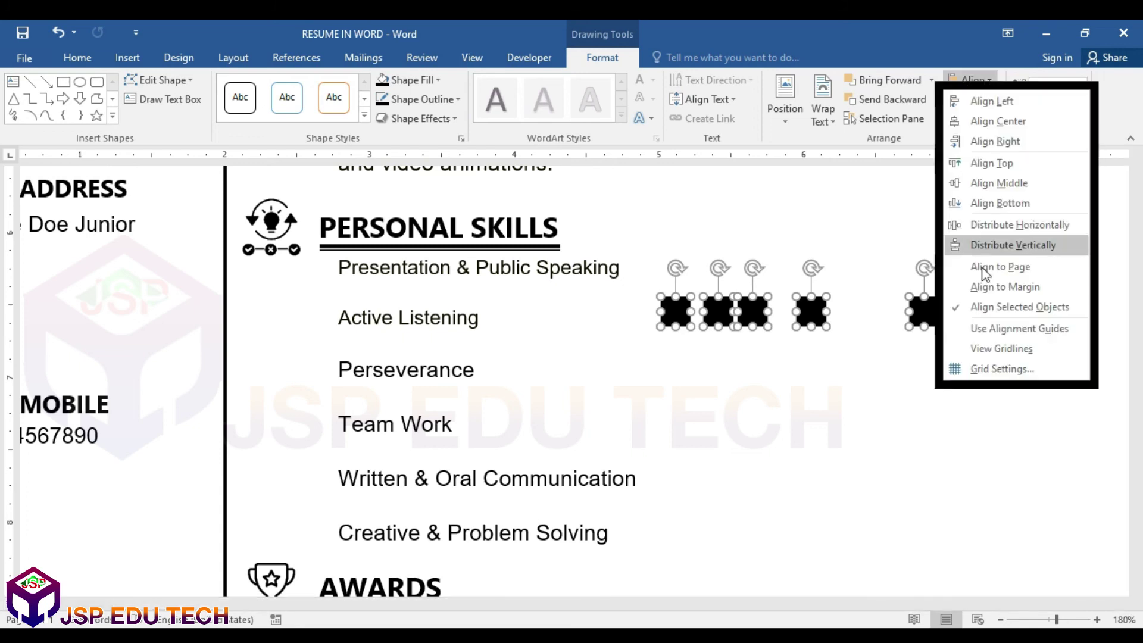
{"action": "left_click", "coordinate": [1019, 246]}
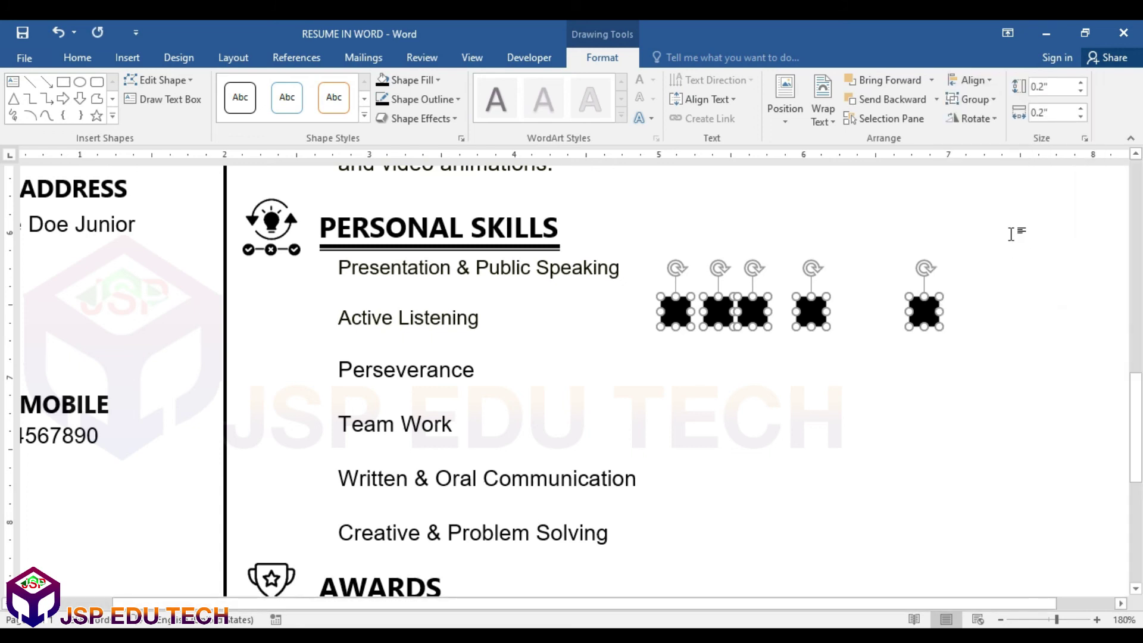
{"action": "left_click", "coordinate": [972, 80]}
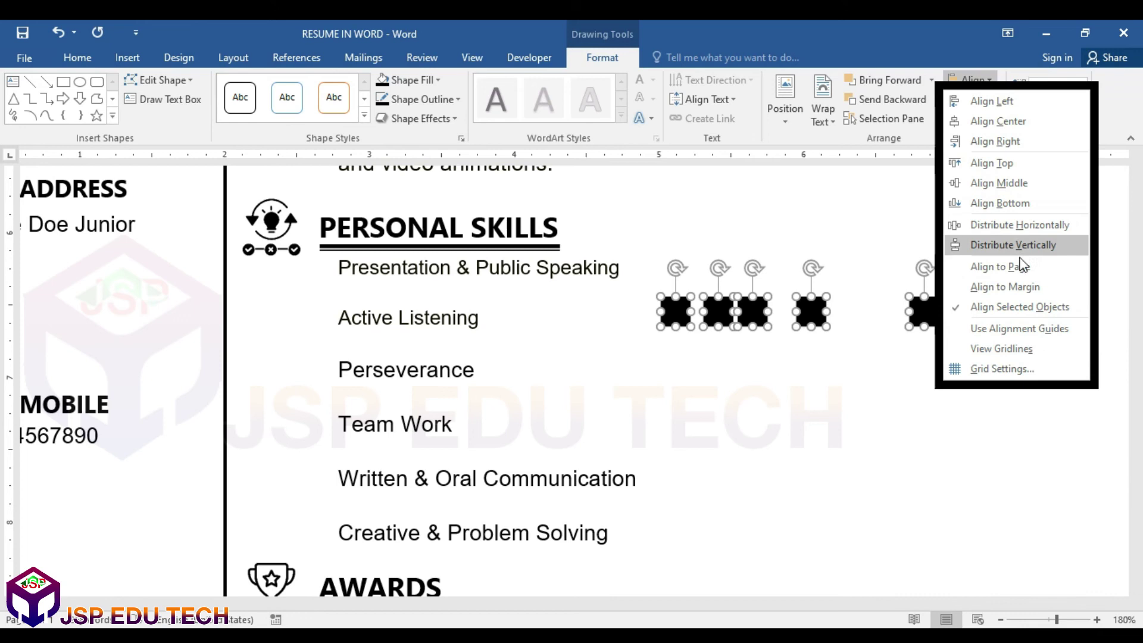
{"action": "left_click", "coordinate": [1027, 231]}
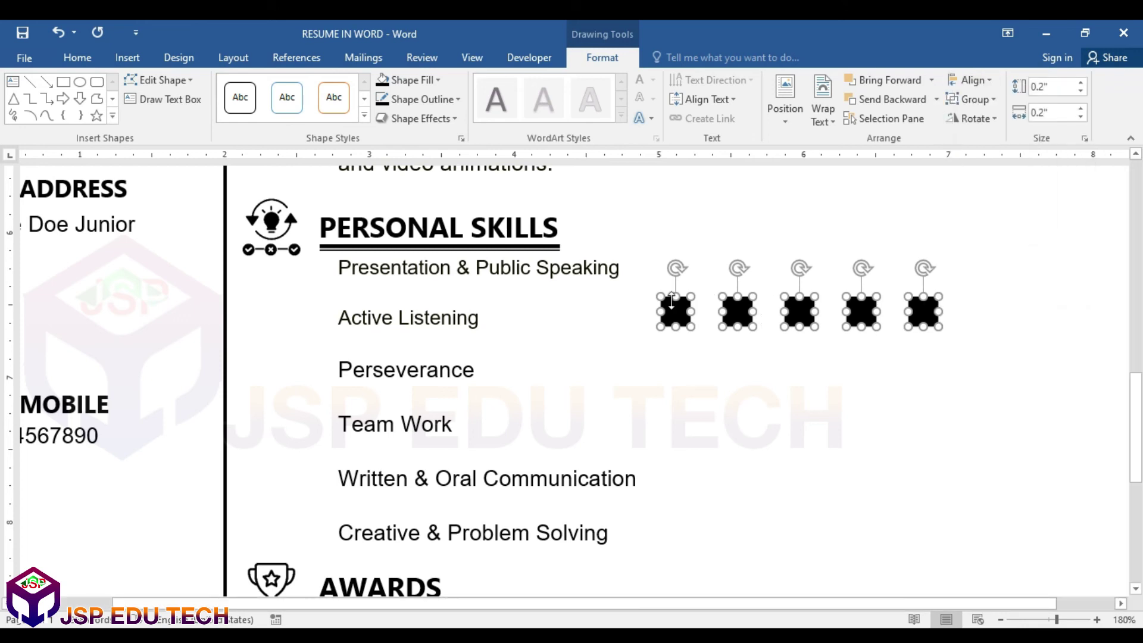
Move the five squares up level with Presentation & Public Speaking and group them.
{"action": "left_click_drag", "start_coordinate": [671, 314], "coordinate": [674, 274]}
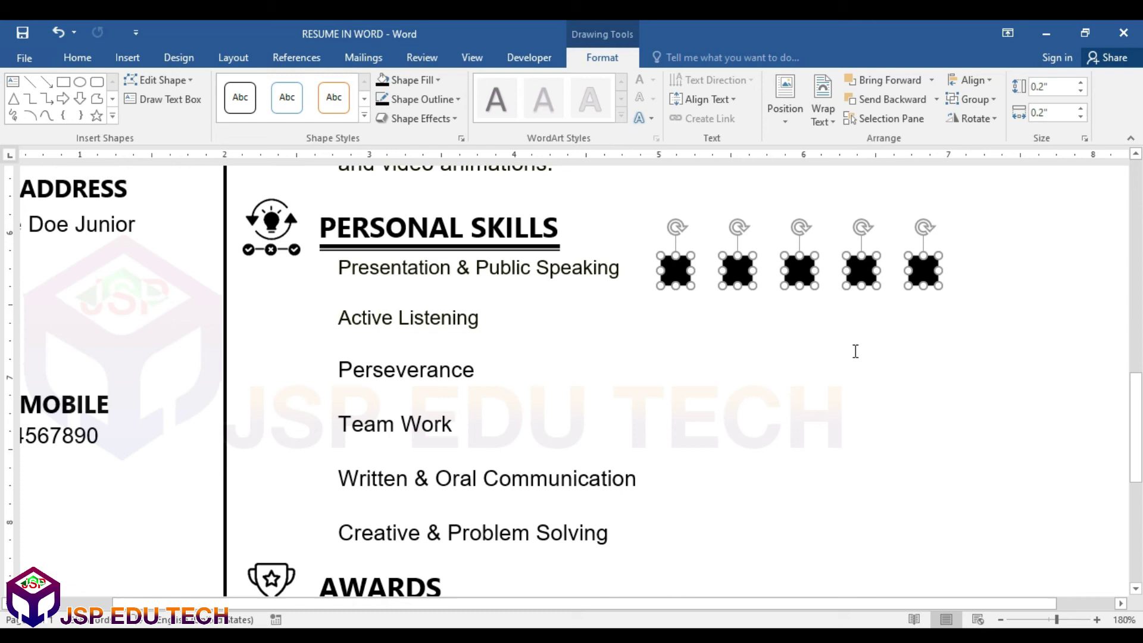
{"action": "key", "text": "ctrl+g"}
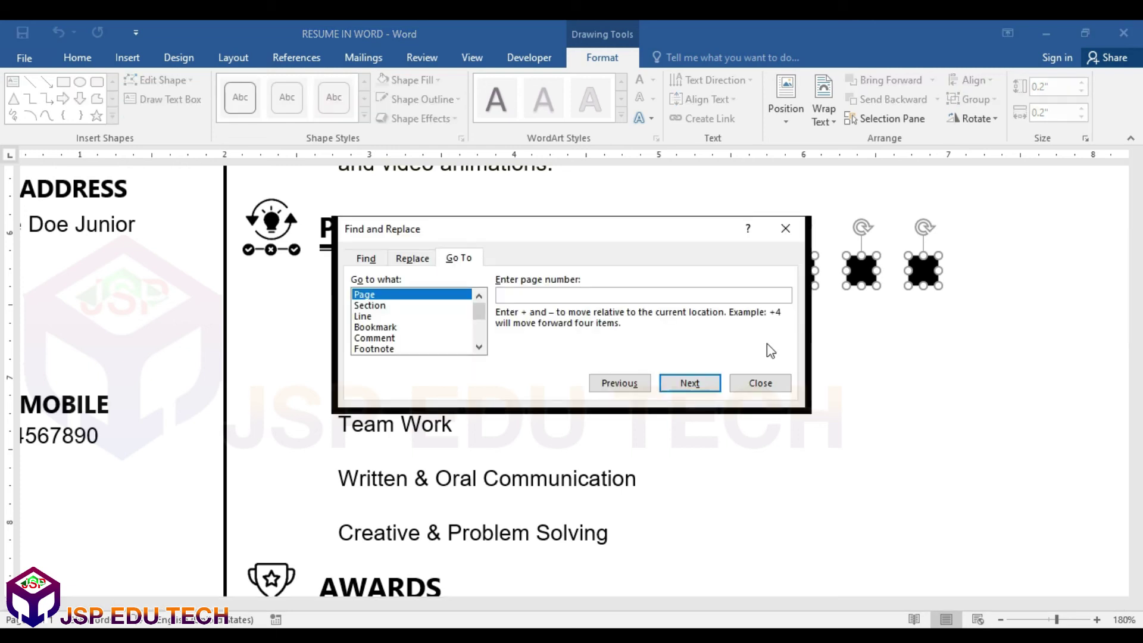
{"action": "key", "text": "Escape"}
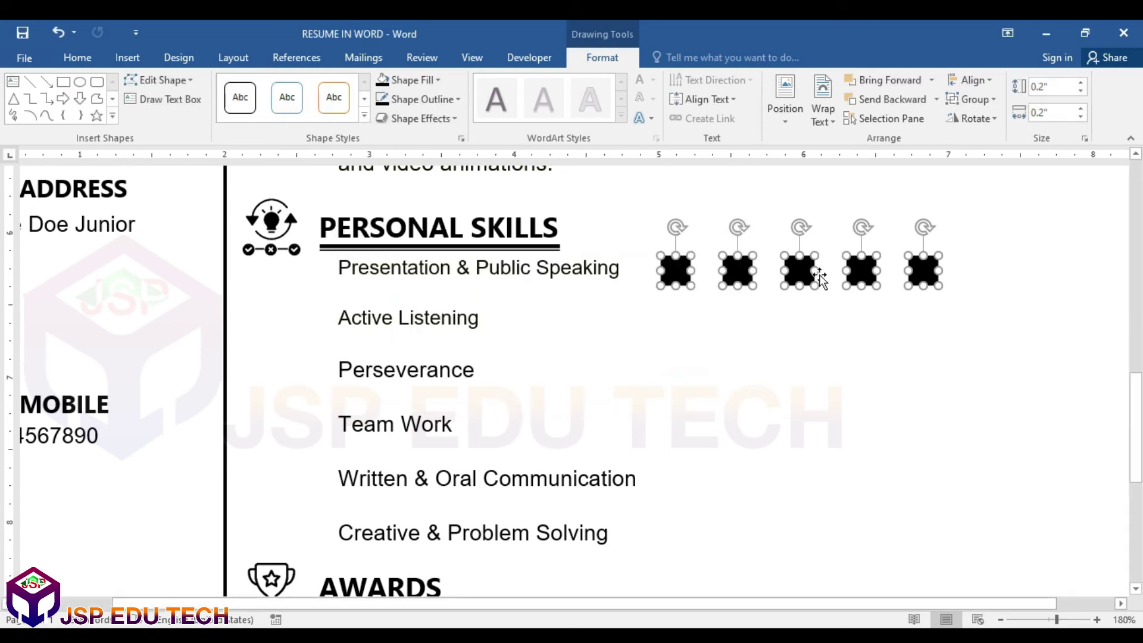
{"action": "right_click", "coordinate": [801, 265]}
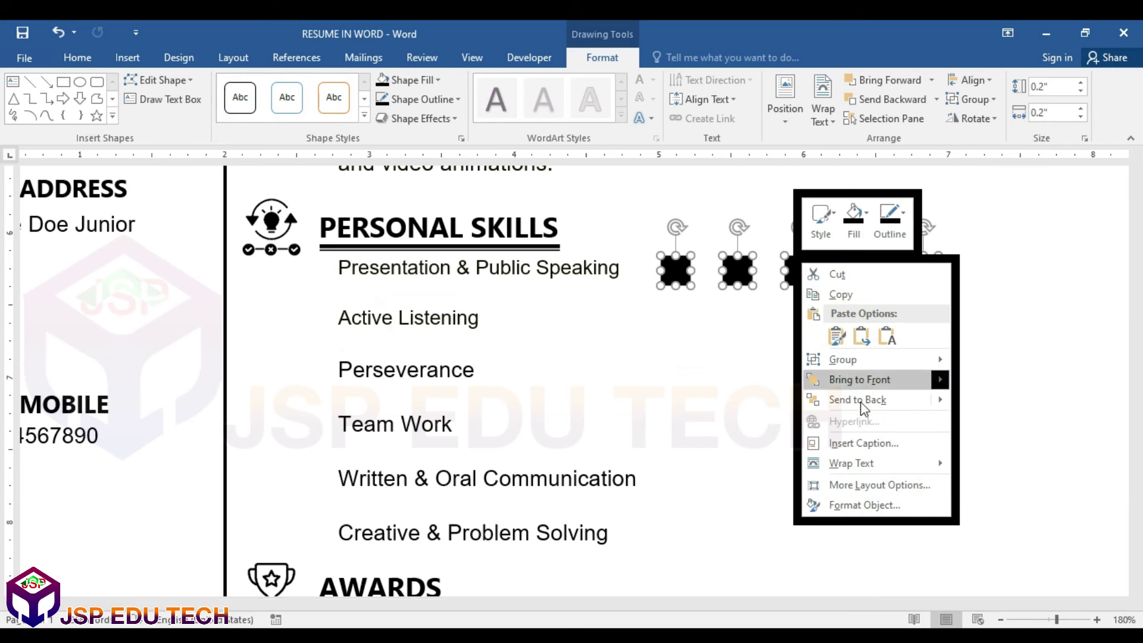
{"action": "mouse_move", "coordinate": [850, 364]}
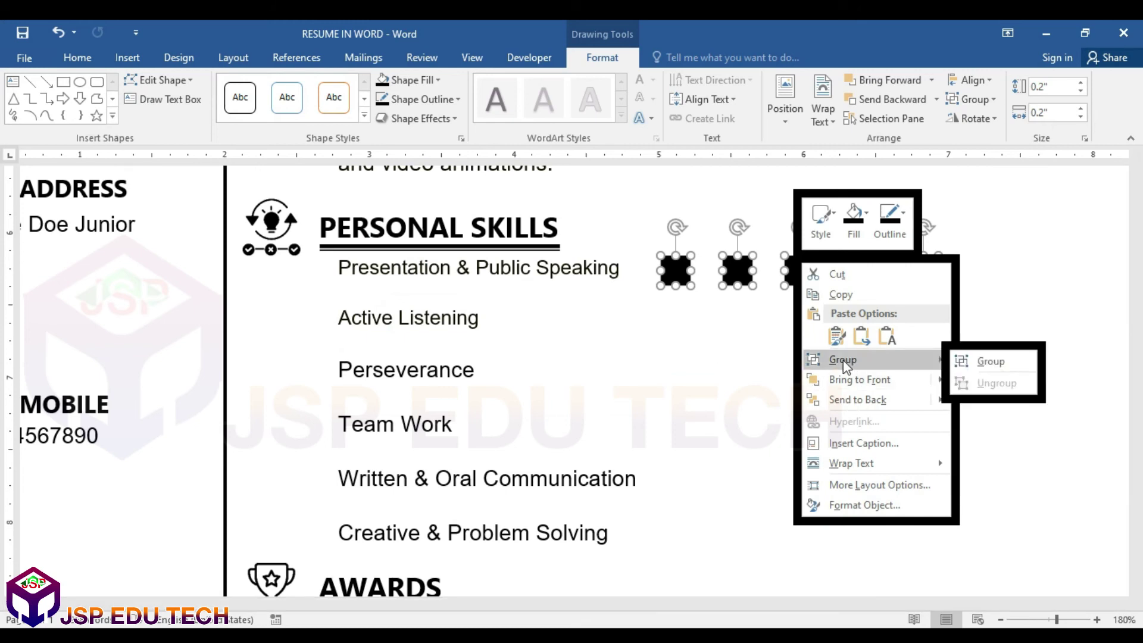
{"action": "left_click", "coordinate": [970, 373]}
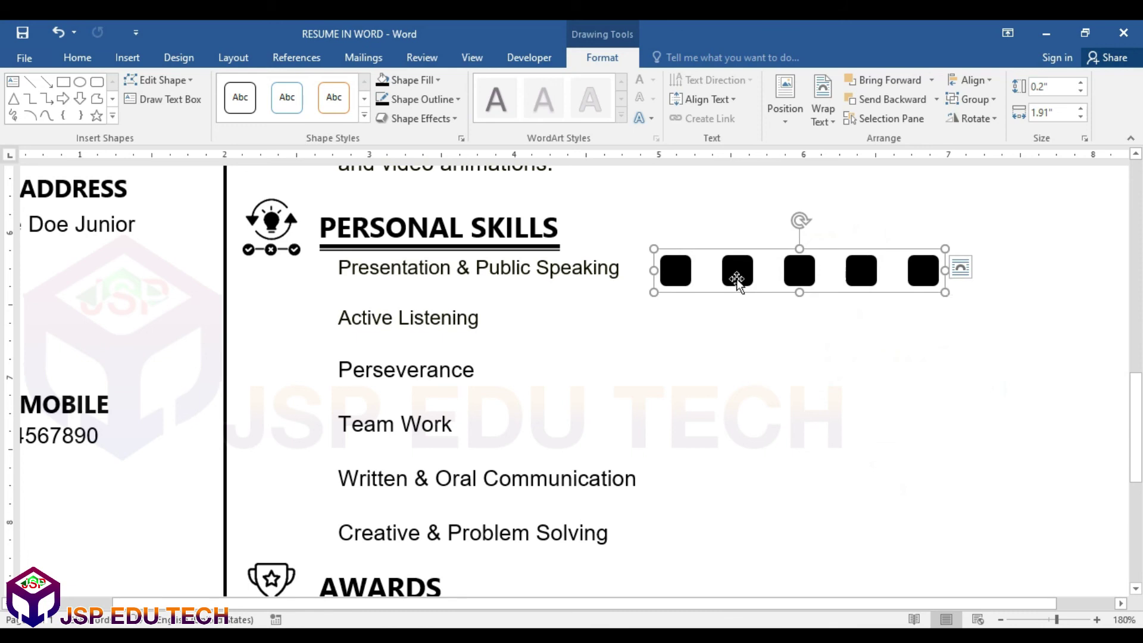
Make five copies of the grouped square row, placing the first beside Active Listening and the last beside Creative & Problem Solving.
{"action": "left_click_drag", "start_coordinate": [741, 282], "coordinate": [737, 314]}
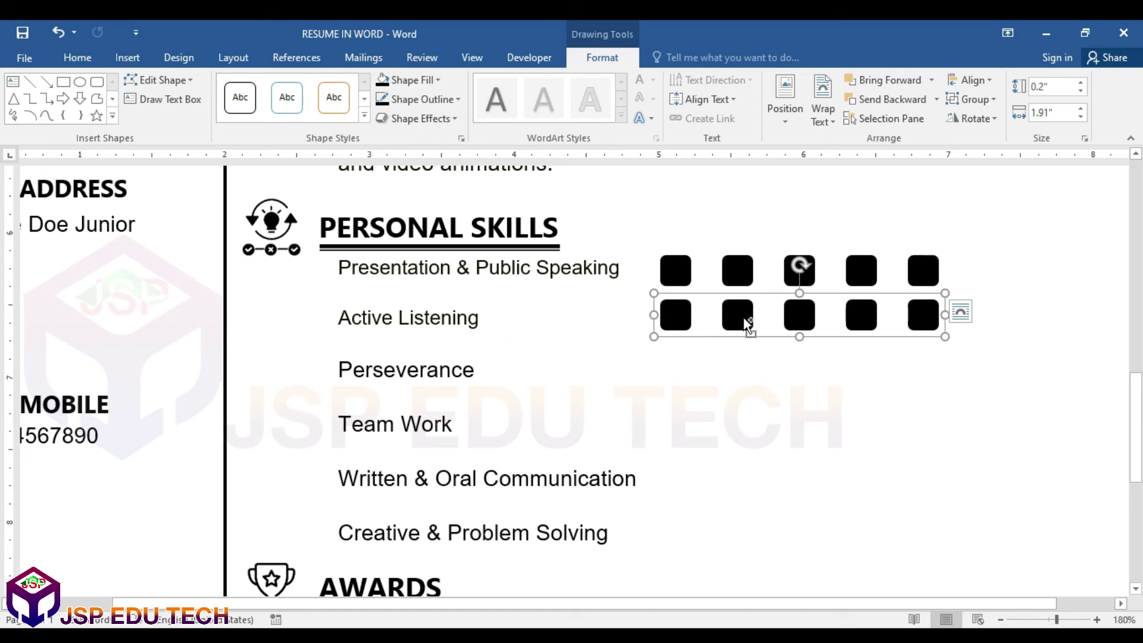
{"action": "key", "text": "ctrl+d"}
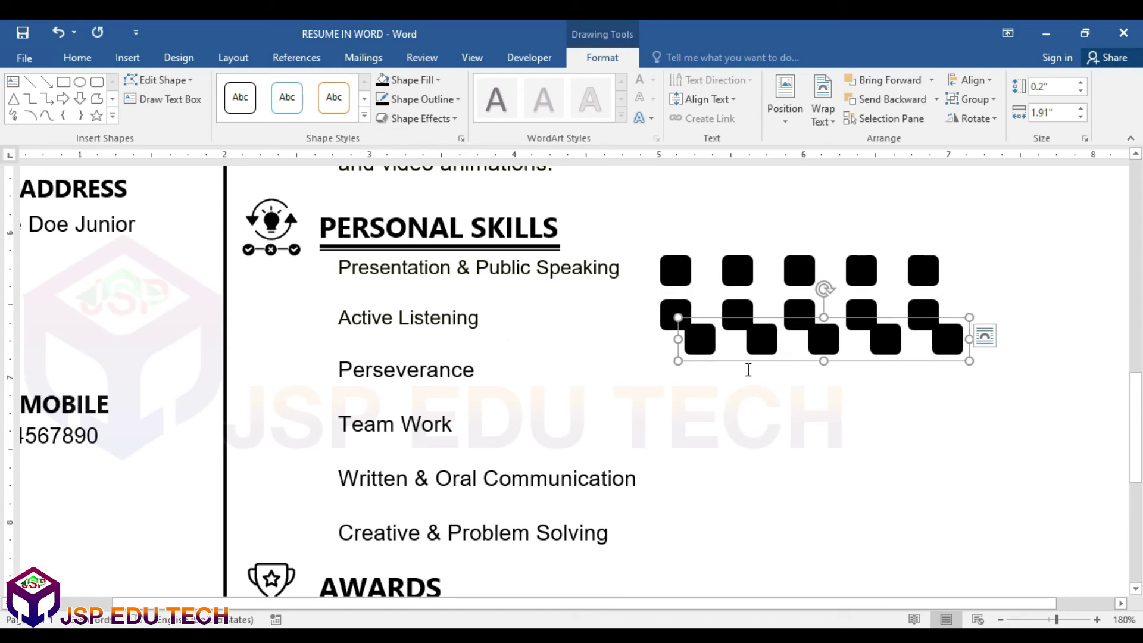
{"action": "key", "text": "ctrl+d"}
{"action": "key", "text": "ctrl+d"}
{"action": "key", "text": "ctrl+d"}
{"action": "left_click_drag", "start_coordinate": [777, 418], "coordinate": [665, 531]}
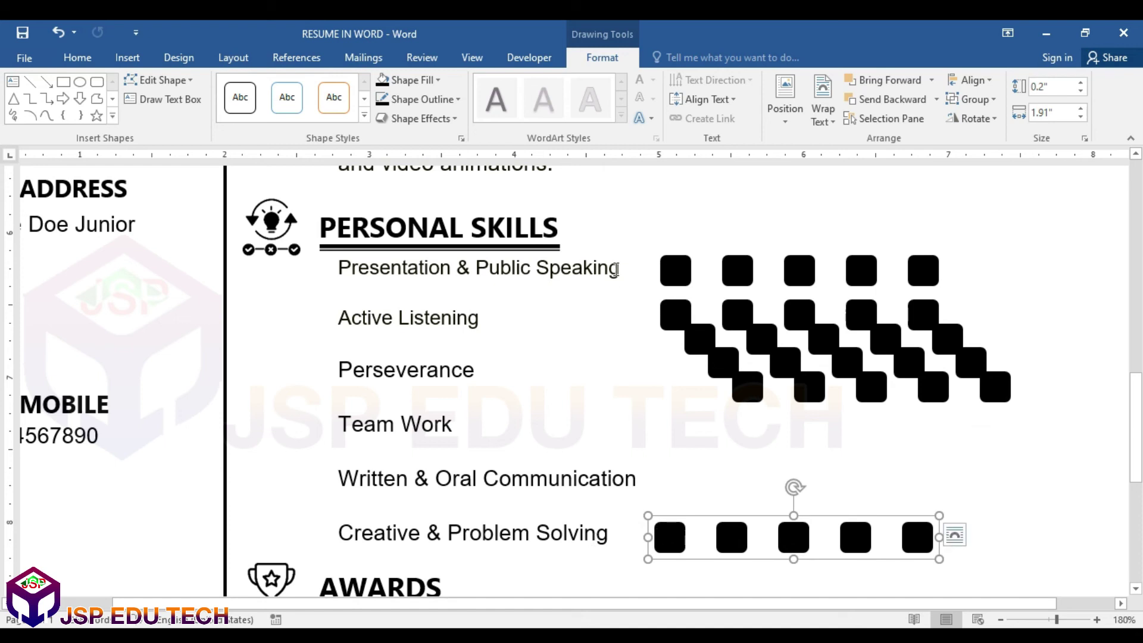
Shift the first and last square rows left to a common starting position, level with their skill lines.
{"action": "left_click_drag", "start_coordinate": [661, 266], "coordinate": [606, 272]}
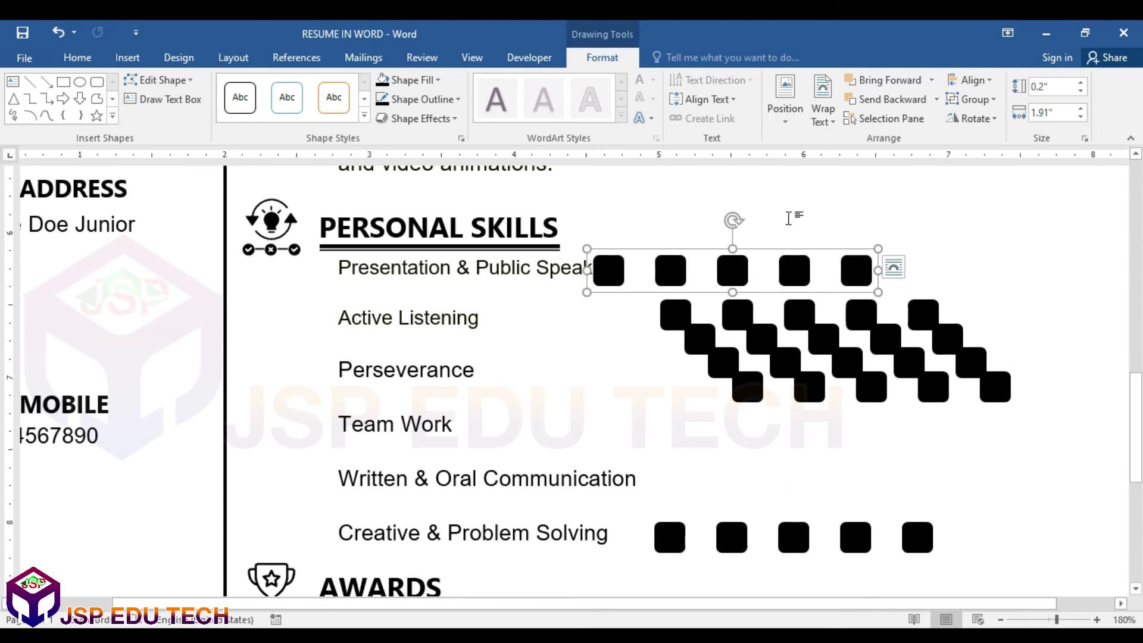
{"action": "key", "text": "ctrl+z"}
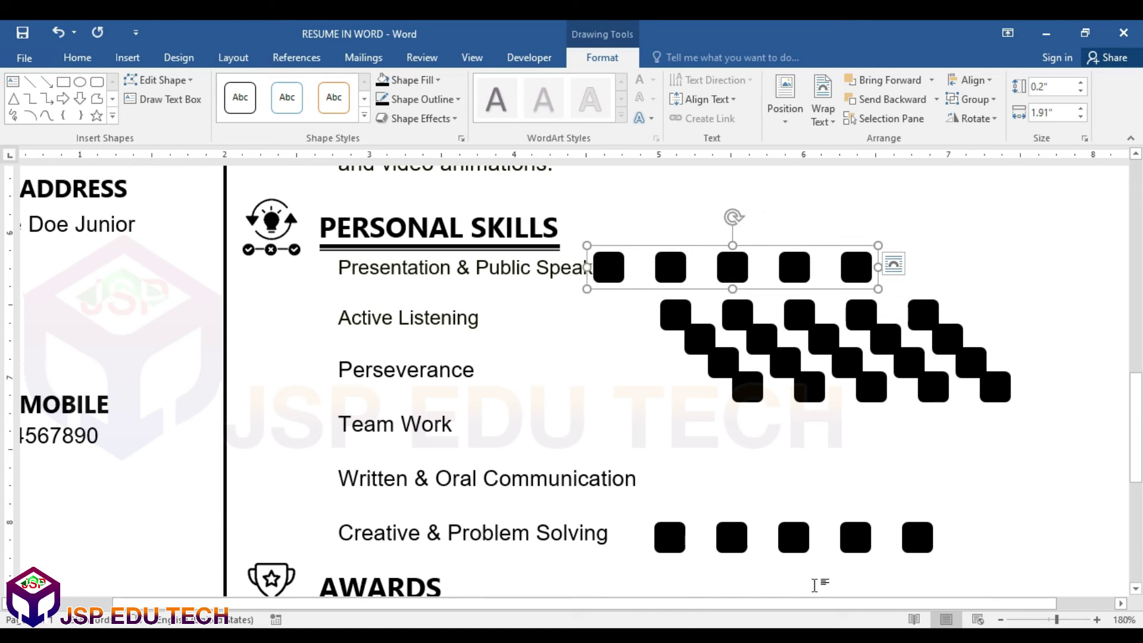
{"action": "left_click_drag", "start_coordinate": [669, 536], "coordinate": [607, 533]}
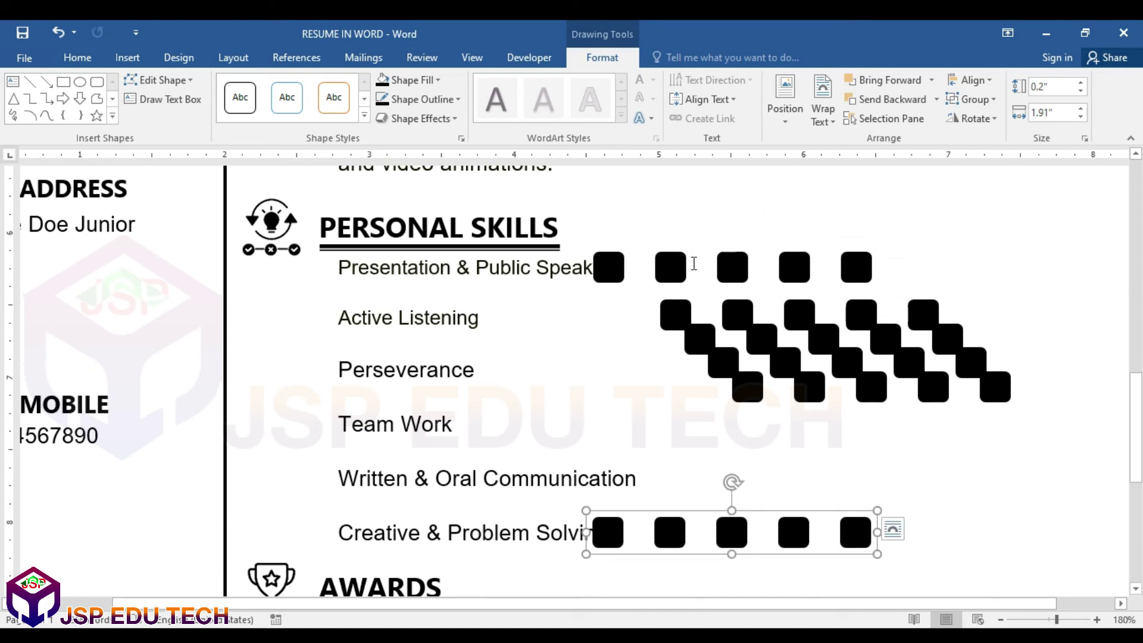
Distribute all six square rows vertically between the first and last skills, and align their left edges.
{"action": "left_click", "coordinate": [668, 266], "text": "shift"}
{"action": "left_click", "coordinate": [676, 316], "text": "shift"}
{"action": "left_click", "coordinate": [698, 343], "text": "shift"}
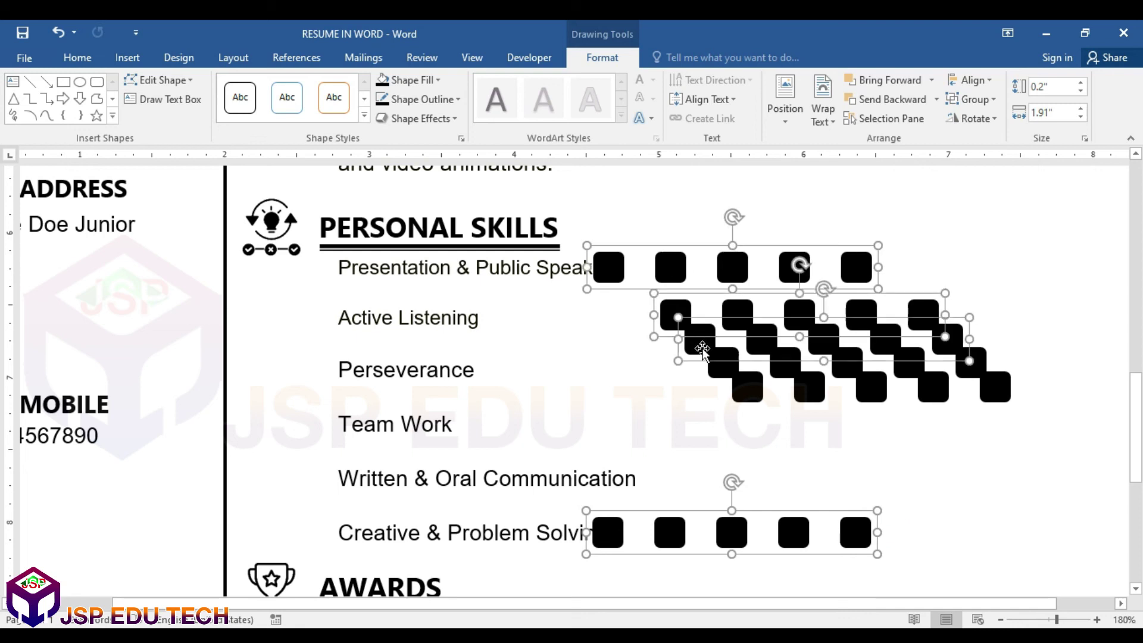
{"action": "left_click", "coordinate": [744, 388], "text": "shift"}
{"action": "left_click", "coordinate": [714, 376], "text": "shift"}
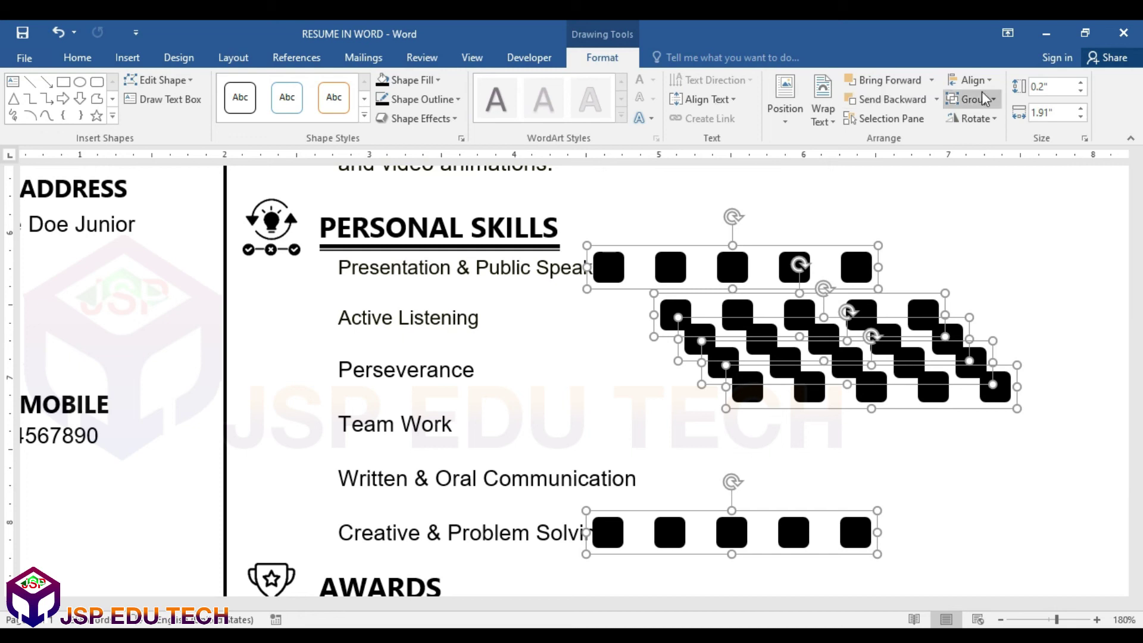
{"action": "left_click", "coordinate": [970, 79]}
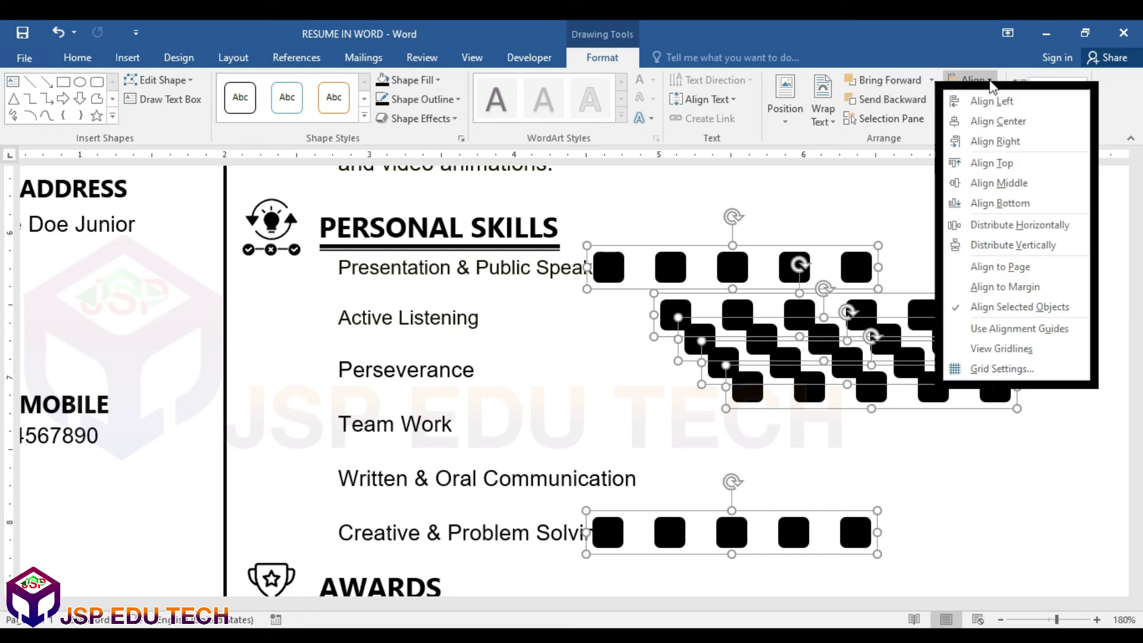
{"action": "left_click", "coordinate": [991, 247]}
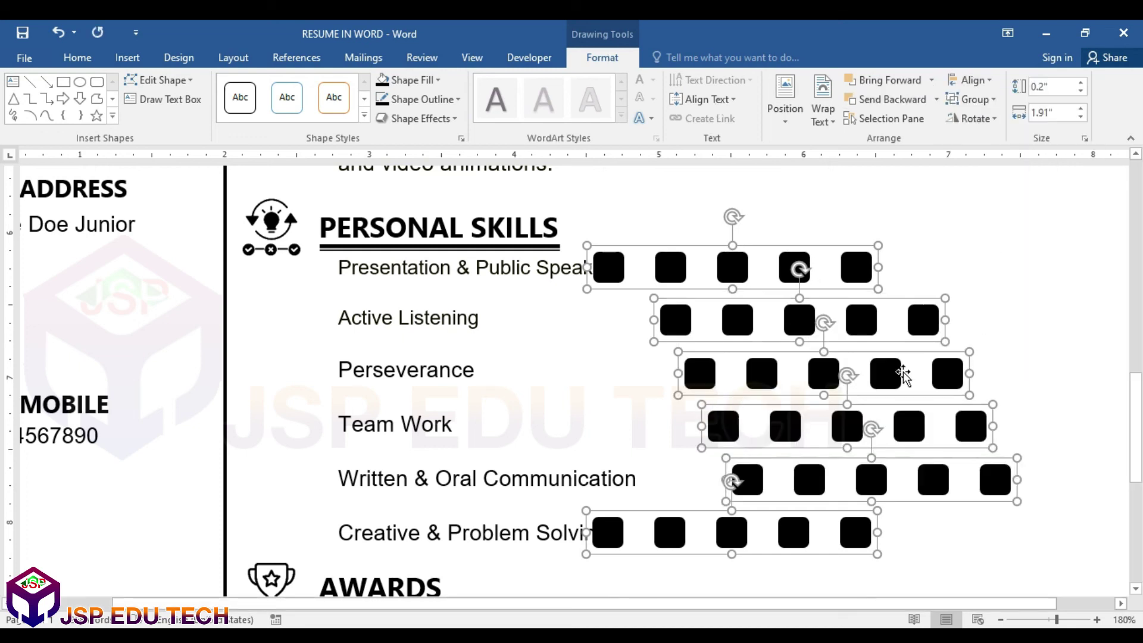
{"action": "left_click", "coordinate": [988, 81]}
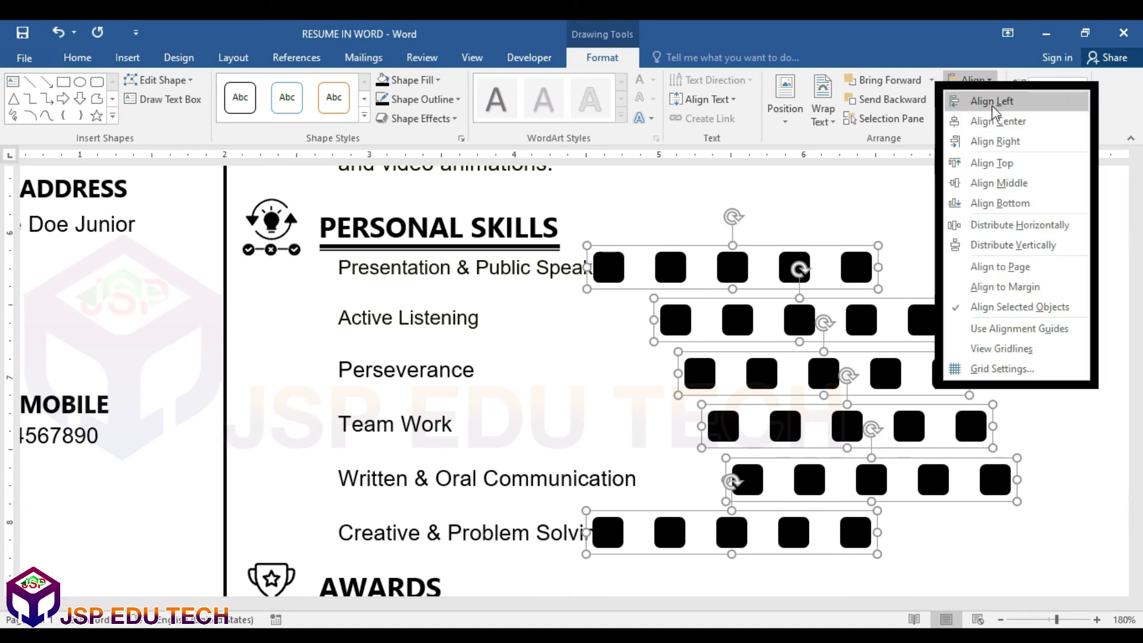
{"action": "left_click", "coordinate": [991, 103]}
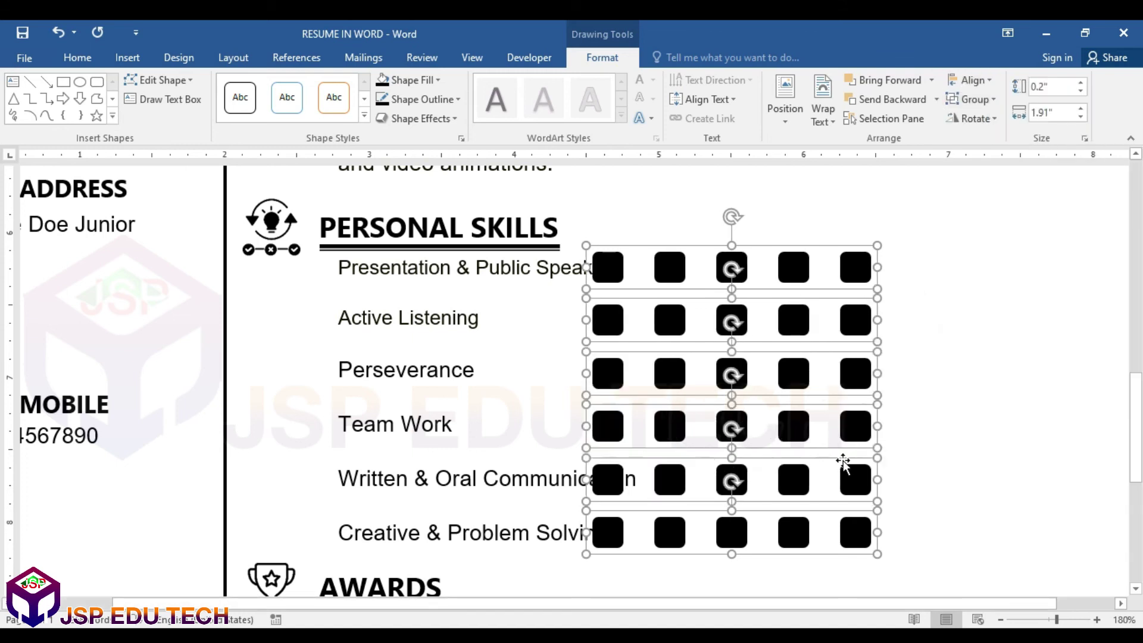
Nudge the six square rows together to the right until they clear the skill text.
{"action": "key", "text": "Right"}
{"action": "key", "text": "Right"}
{"action": "key", "text": "Right"}
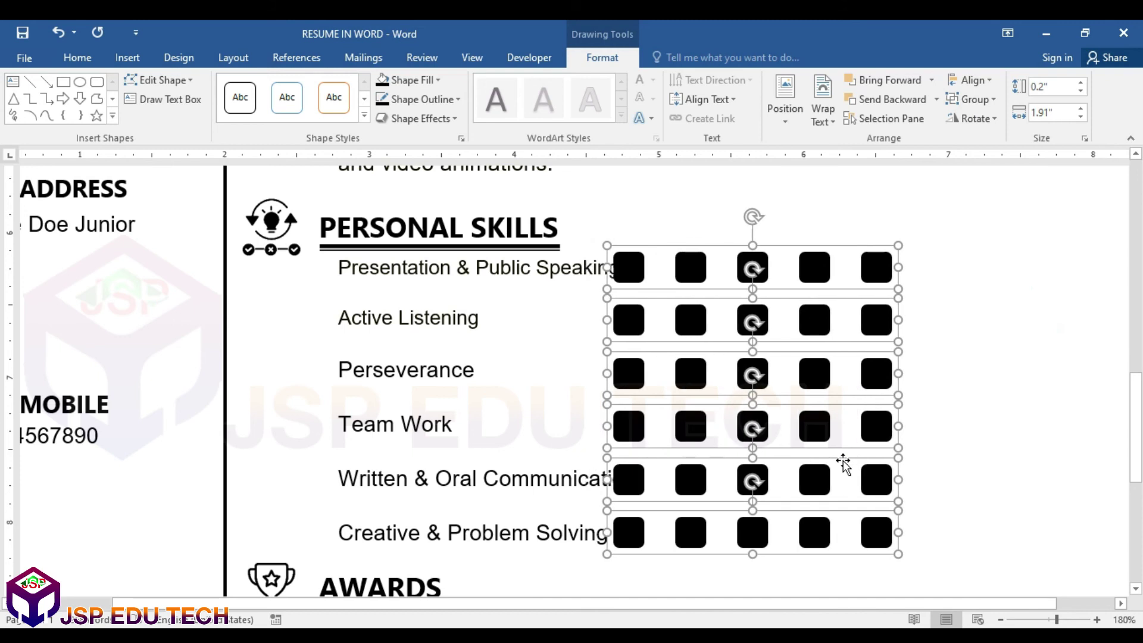
{"action": "key", "text": "Right"}
{"action": "key", "text": "Right"}
{"action": "key", "text": "Right"}
{"action": "key", "text": "Right"}
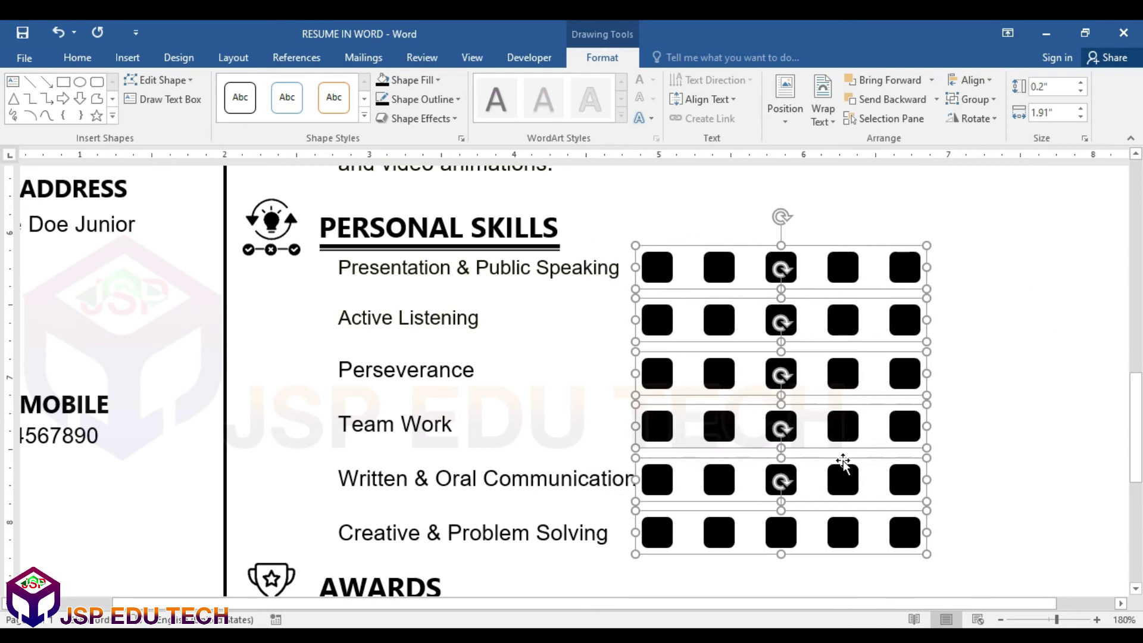
{"action": "key", "text": "Right"}
{"action": "key", "text": "Right"}
{"action": "key", "text": "Right"}
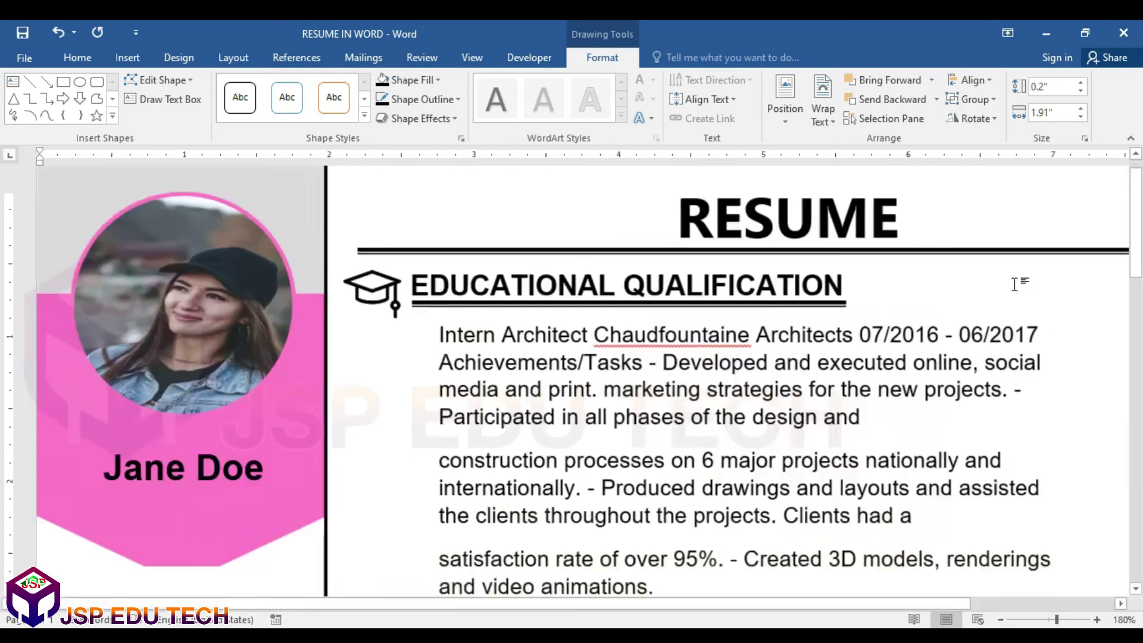
Remove the fill from the fifth square in the Presentation & Public Speaking row.
{"action": "left_click", "coordinate": [1015, 284]}
{"action": "scroll", "coordinate": [776, 343], "scroll_direction": "down", "scroll_amount": 15}
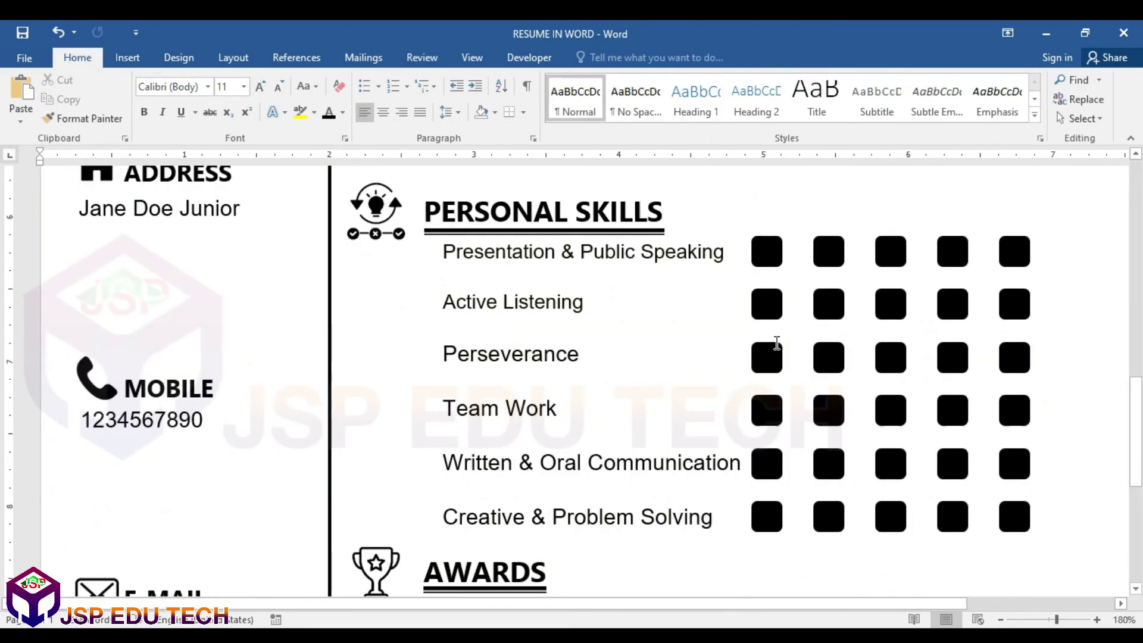
{"action": "scroll", "coordinate": [777, 343], "scroll_direction": "up", "scroll_amount": 3}
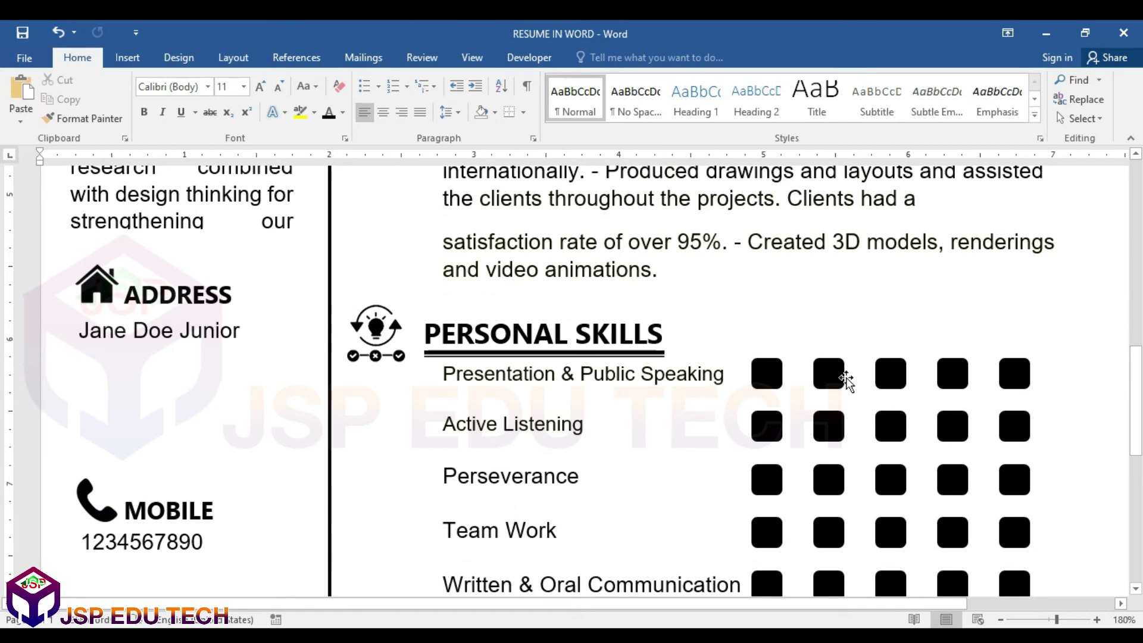
{"action": "left_click", "coordinate": [1018, 378]}
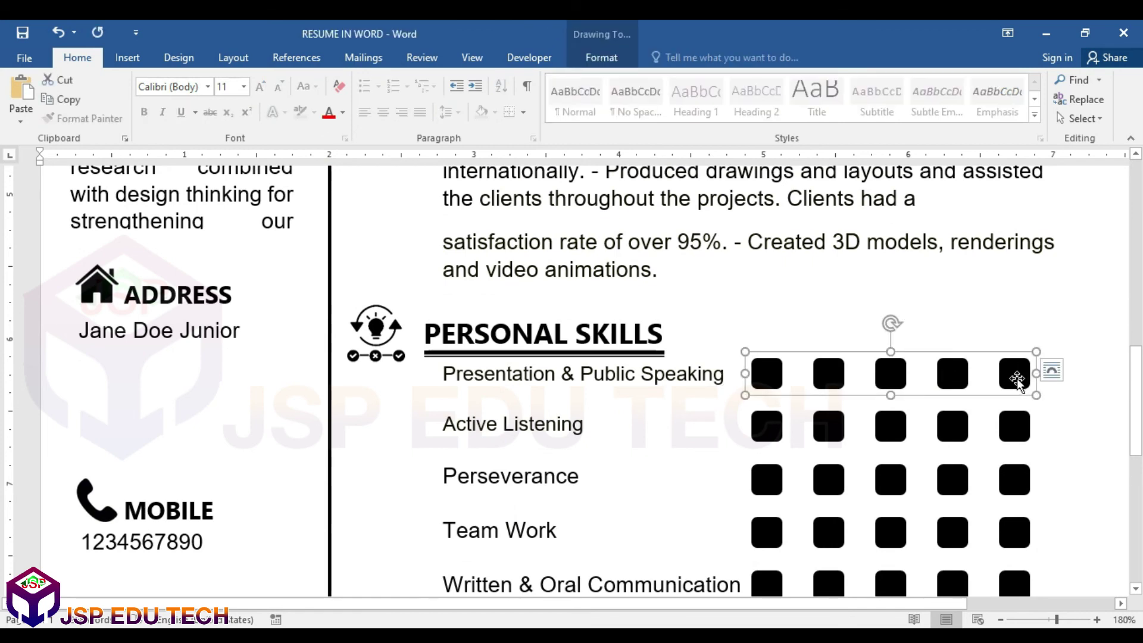
{"action": "left_click", "coordinate": [1017, 378]}
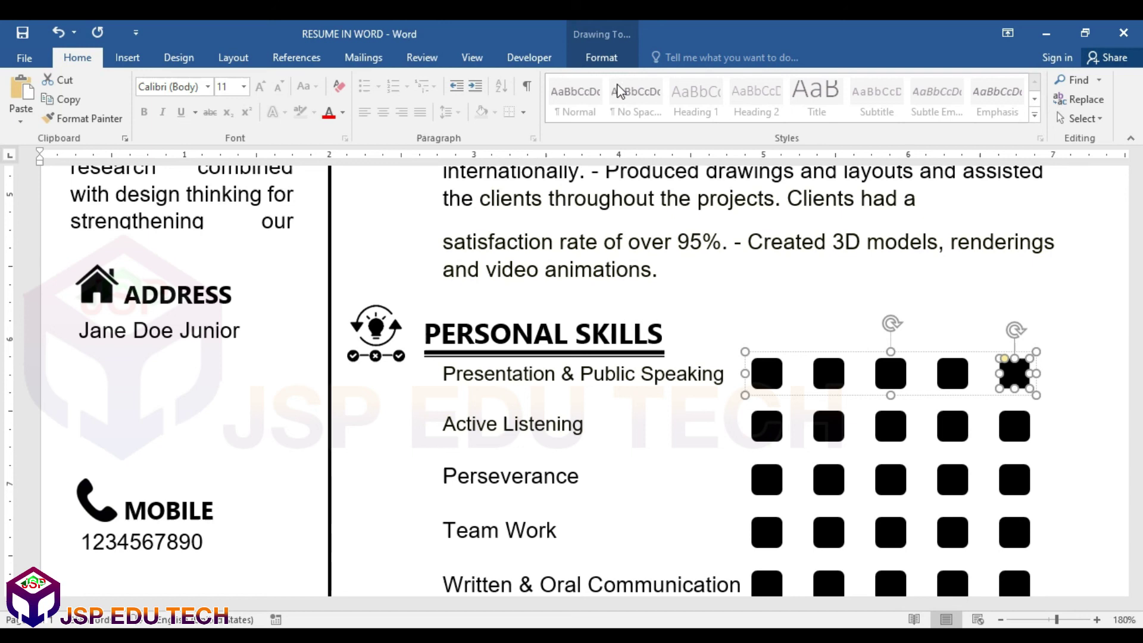
{"action": "left_click", "coordinate": [602, 57]}
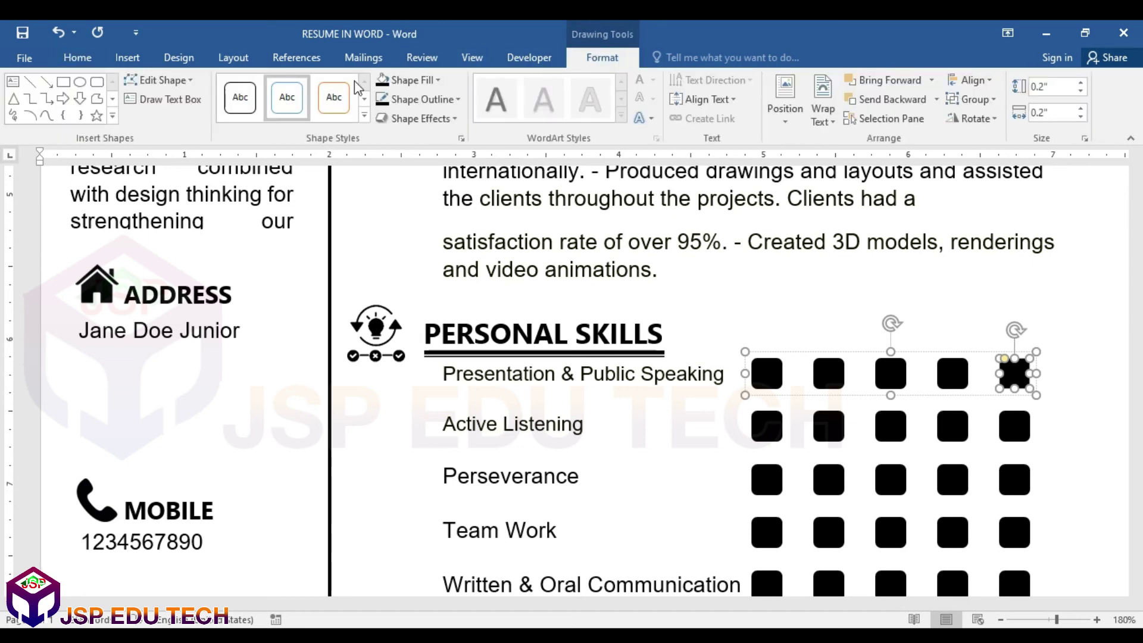
{"action": "left_click", "coordinate": [411, 80]}
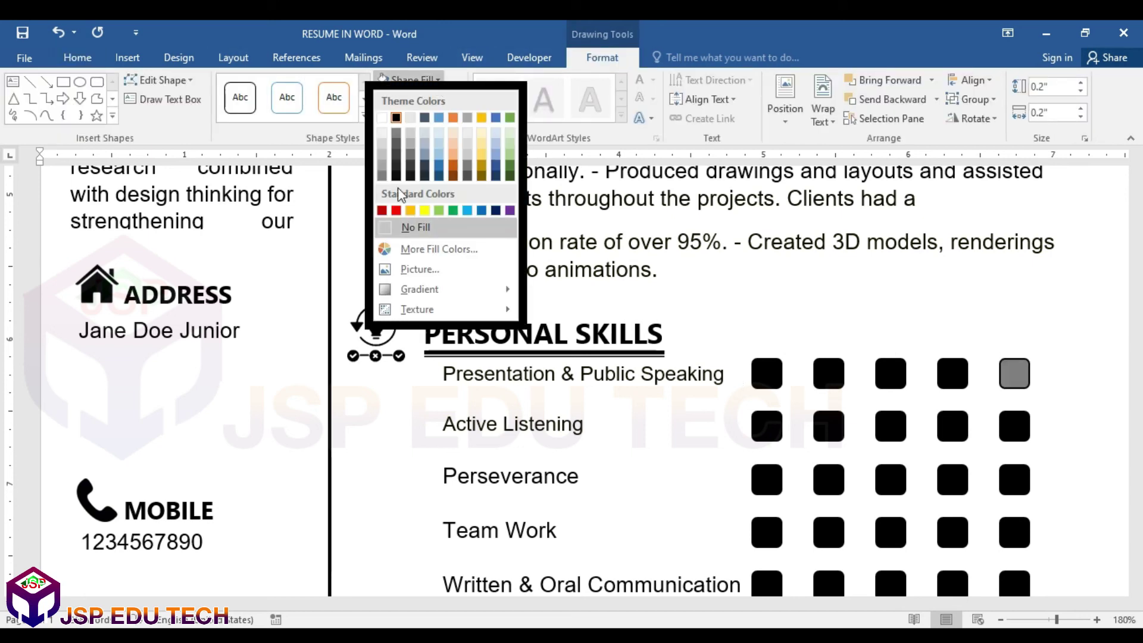
{"action": "left_click", "coordinate": [426, 234]}
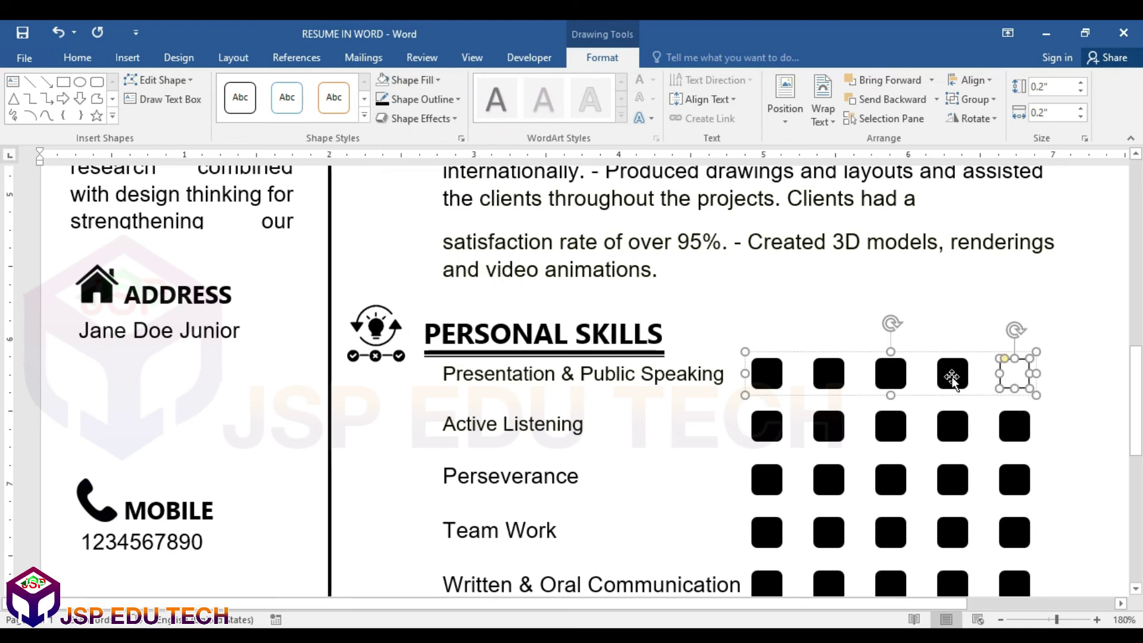
Remove the fill from the fifth square in the Perseverance row.
{"action": "scroll", "coordinate": [1021, 376], "scroll_direction": "down", "scroll_amount": 1}
{"action": "scroll", "coordinate": [1020, 376], "scroll_direction": "down", "scroll_amount": 2}
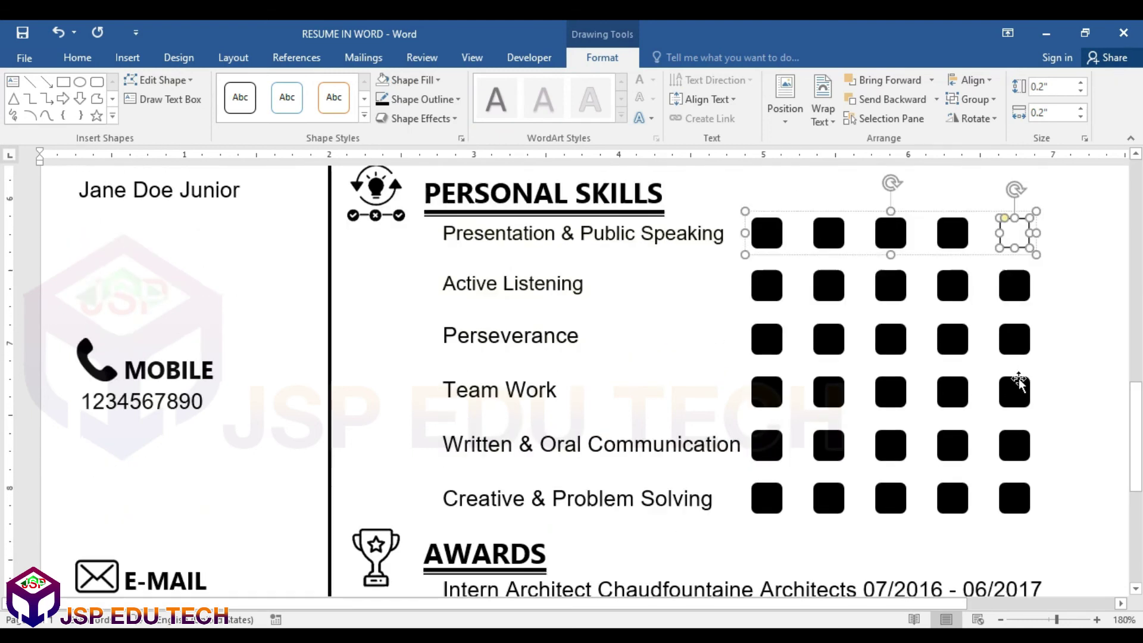
{"action": "left_click", "coordinate": [956, 344]}
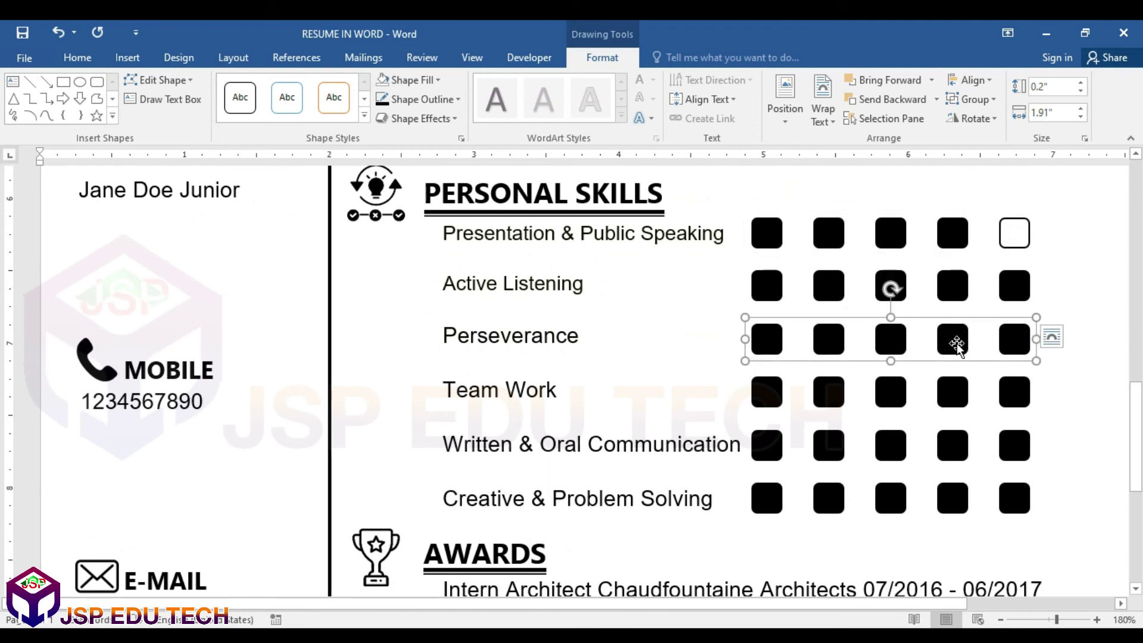
{"action": "left_click", "coordinate": [1015, 339]}
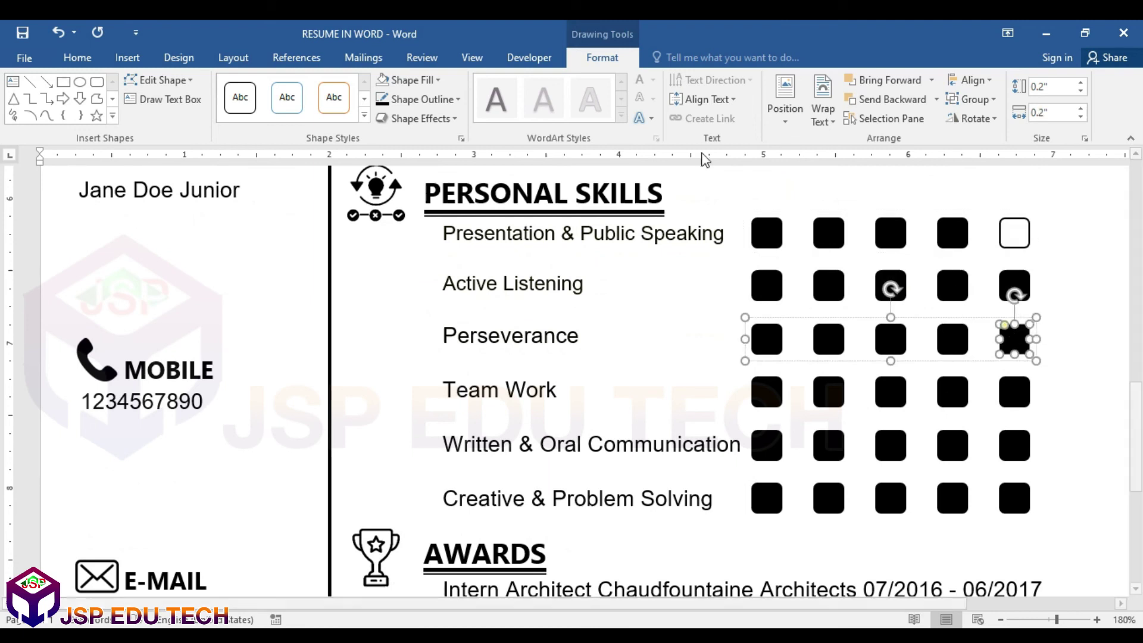
{"action": "left_click", "coordinate": [436, 81]}
{"action": "left_click", "coordinate": [426, 227]}
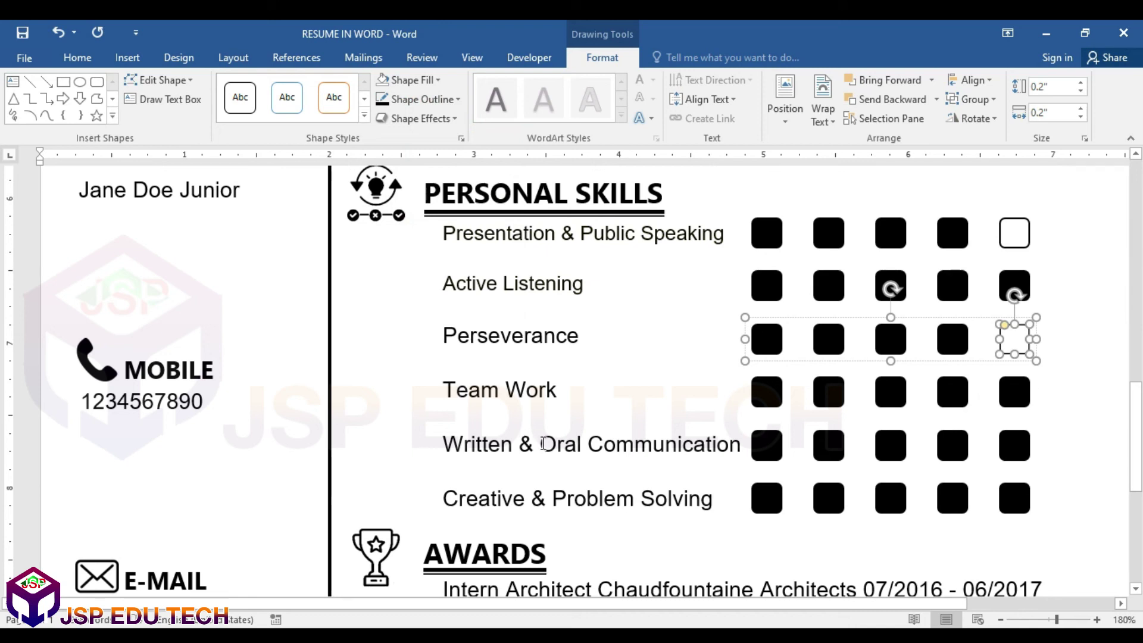
Remove the fill from the fifth square in the Written & Oral Communication row.
{"action": "left_click", "coordinate": [1014, 446]}
{"action": "left_click", "coordinate": [1013, 445]}
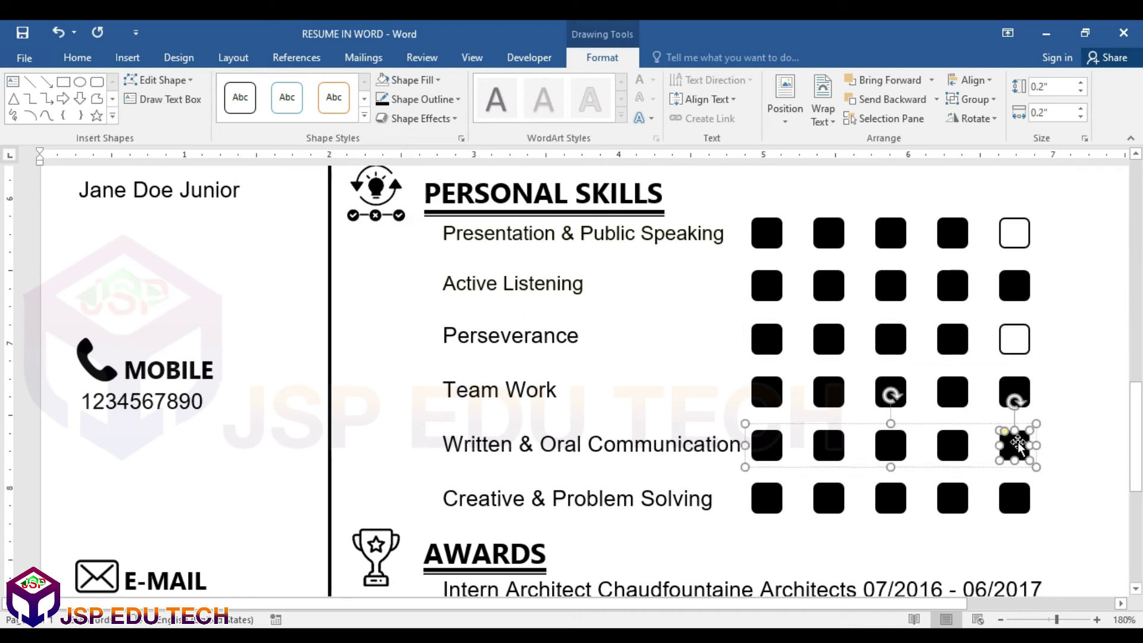
{"action": "left_click", "coordinate": [437, 79]}
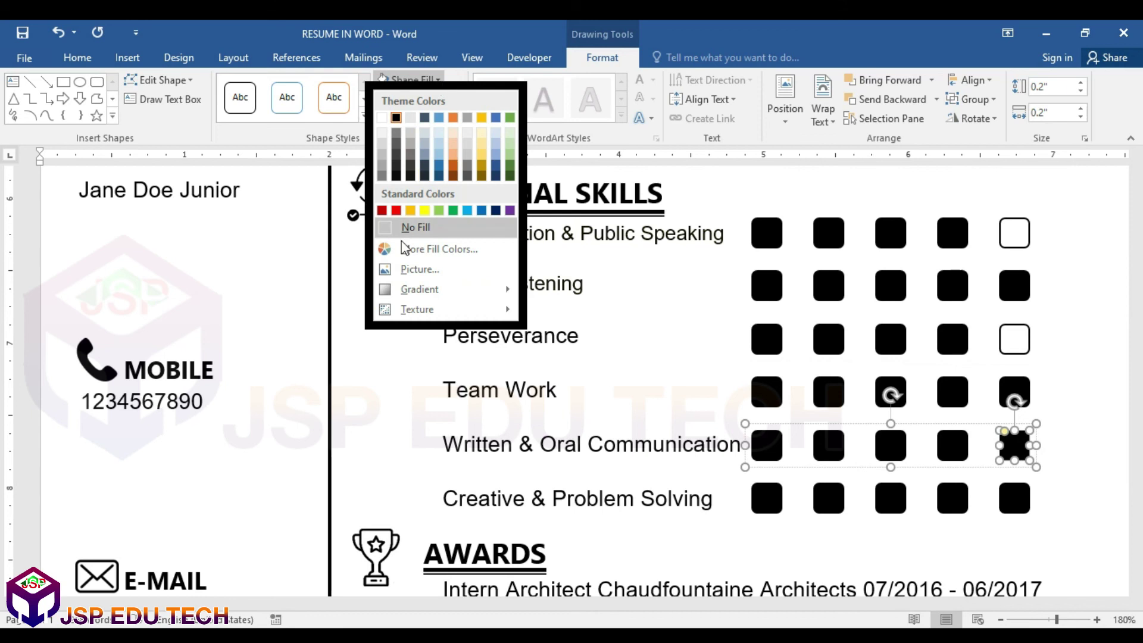
{"action": "left_click", "coordinate": [411, 225]}
Remove the fill from the fifth square in the Creative & Problem Solving row.
{"action": "left_click", "coordinate": [1020, 501]}
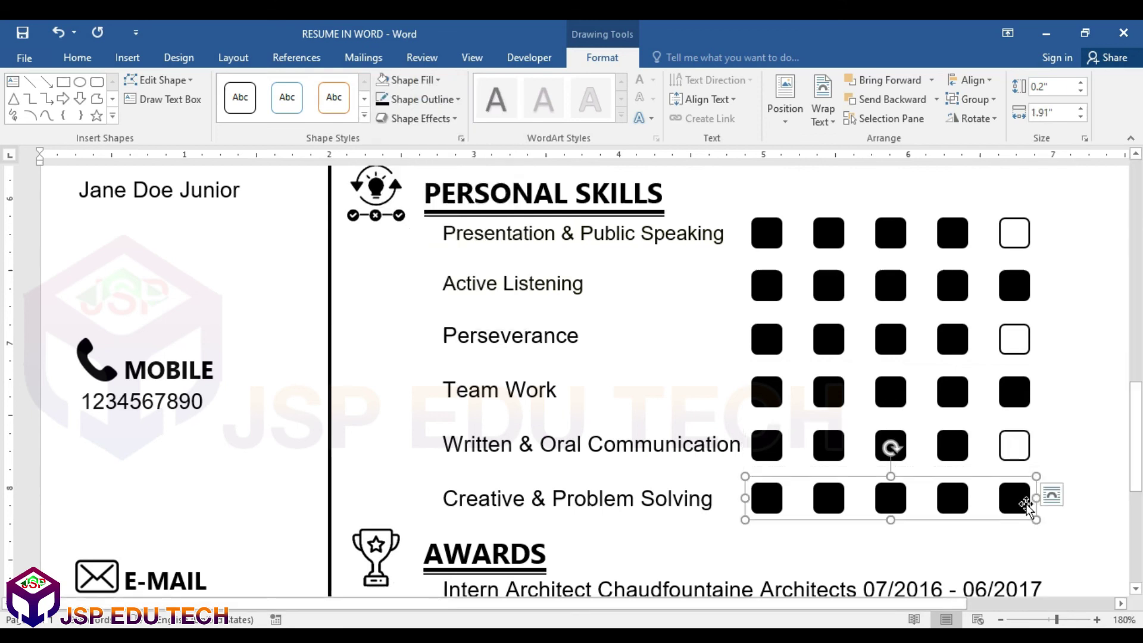
{"action": "scroll", "coordinate": [1021, 505], "scroll_direction": "down", "scroll_amount": 3}
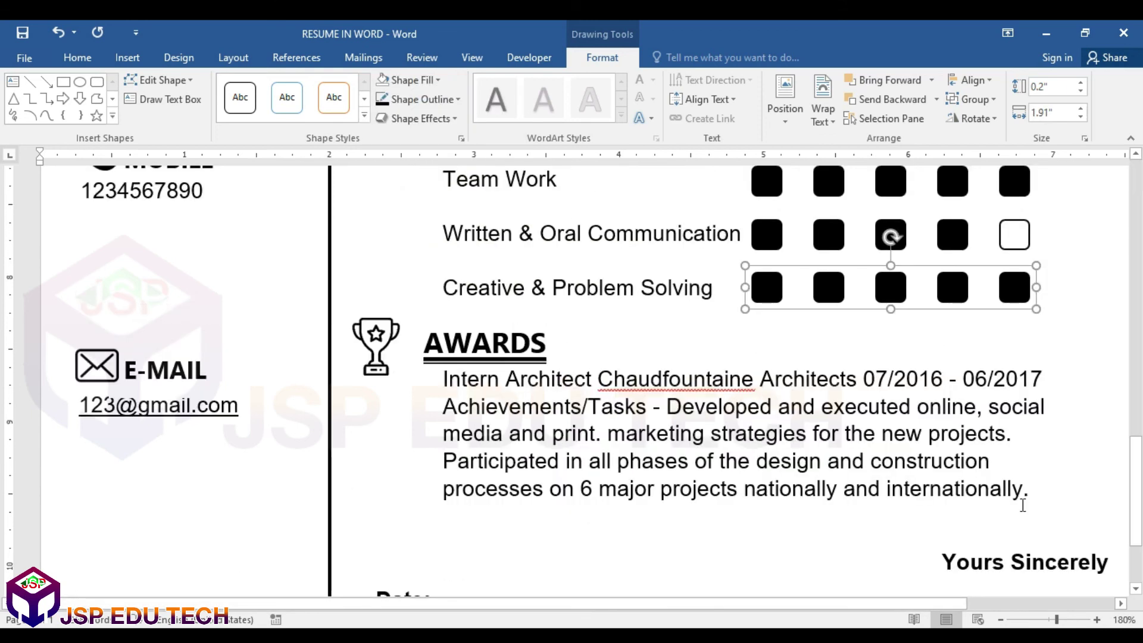
{"action": "left_click", "coordinate": [1016, 287]}
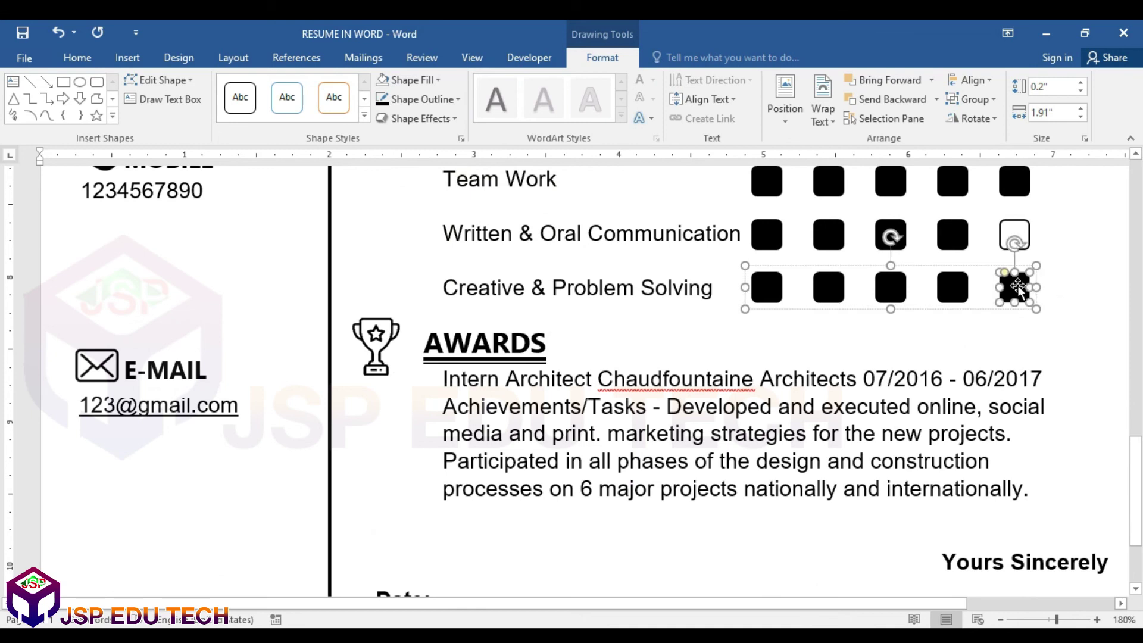
{"action": "left_click", "coordinate": [441, 81]}
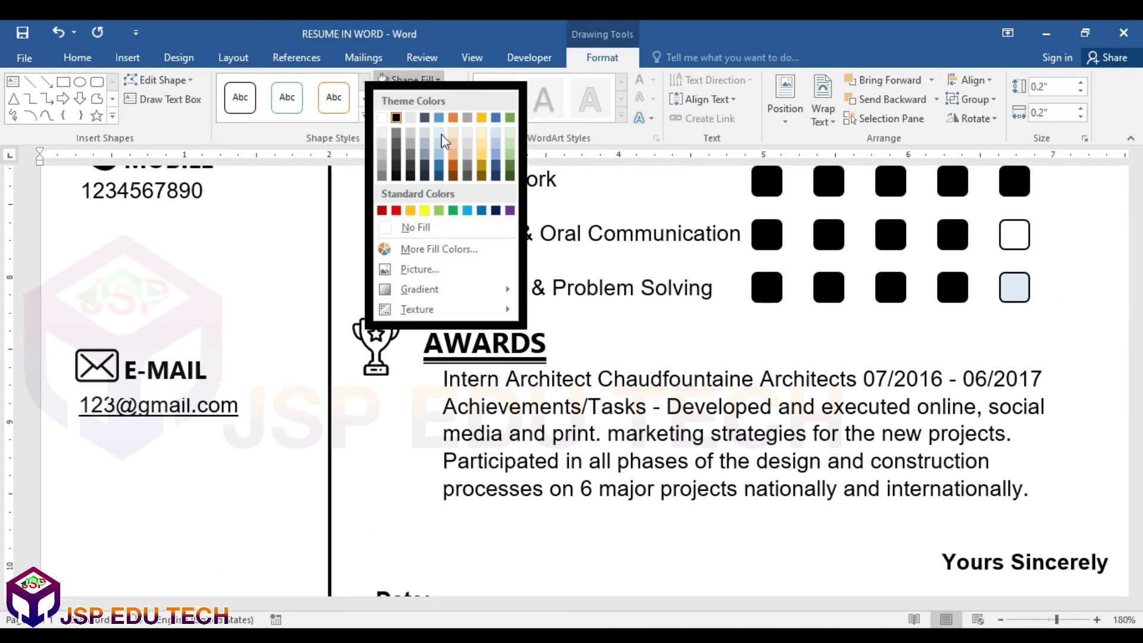
{"action": "left_click", "coordinate": [411, 228]}
Review the whole resume page, checking the header, section headings, skill ratings, awards and closing lines.
{"action": "scroll", "coordinate": [963, 307], "scroll_direction": "up", "scroll_amount": 3}
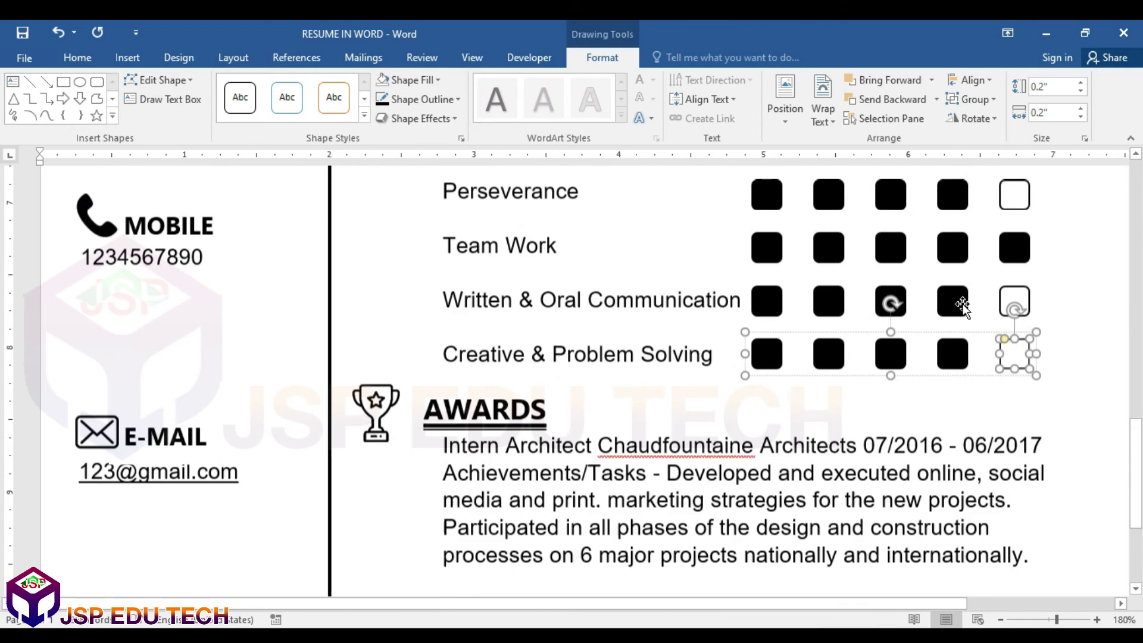
{"action": "scroll", "coordinate": [965, 303], "scroll_direction": "down", "scroll_amount": 6}
{"action": "scroll", "coordinate": [964, 304], "scroll_direction": "down", "scroll_amount": 3}
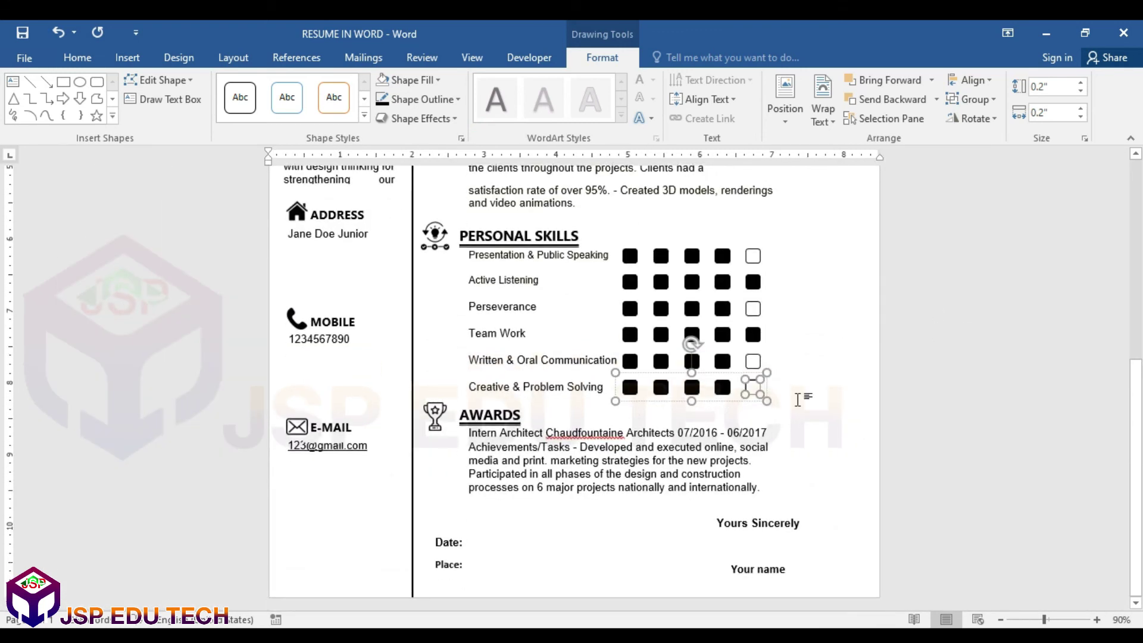
{"action": "scroll", "coordinate": [798, 399], "scroll_direction": "down", "scroll_amount": 6}
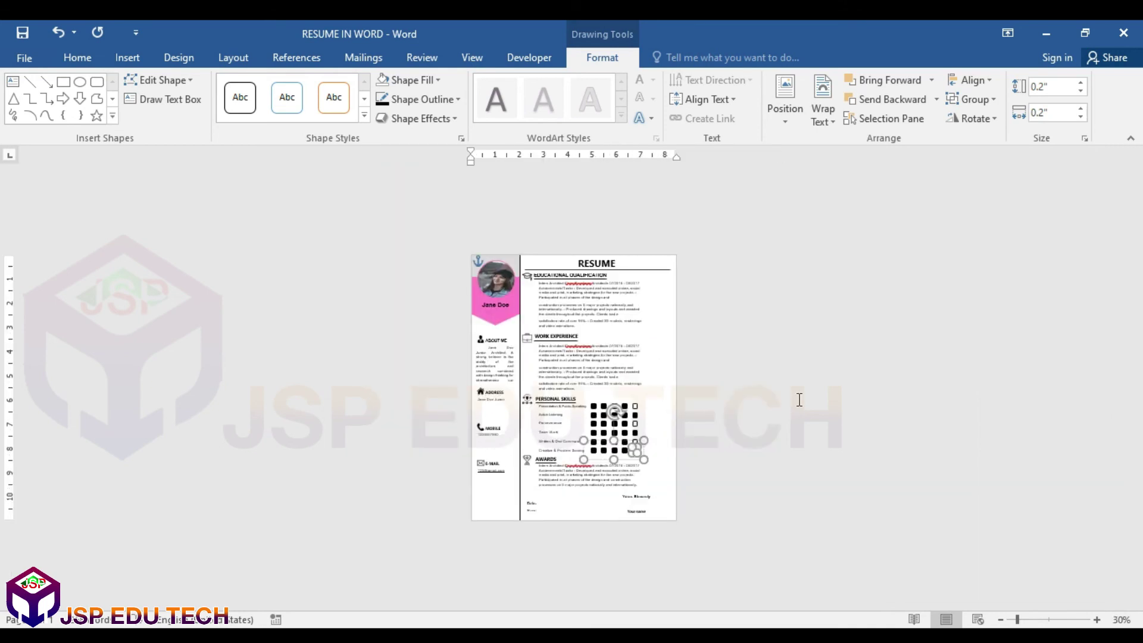
{"action": "scroll", "coordinate": [799, 399], "scroll_direction": "up", "scroll_amount": 2}
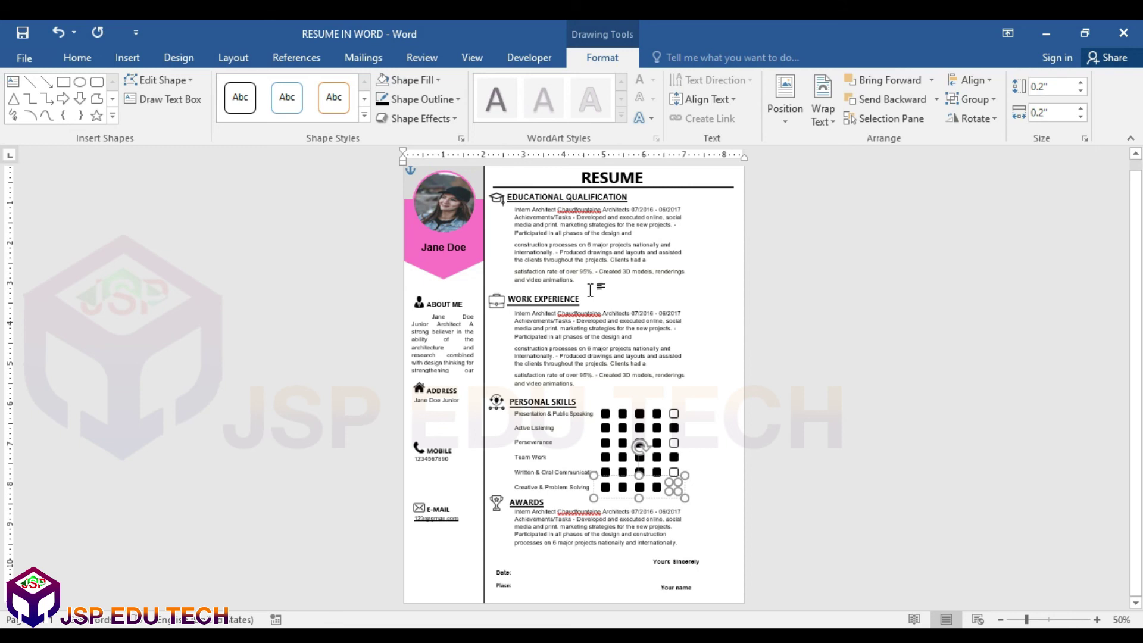
{"action": "scroll", "coordinate": [580, 292], "scroll_direction": "up", "scroll_amount": 3}
{"action": "scroll", "coordinate": [581, 292], "scroll_direction": "up", "scroll_amount": 3}
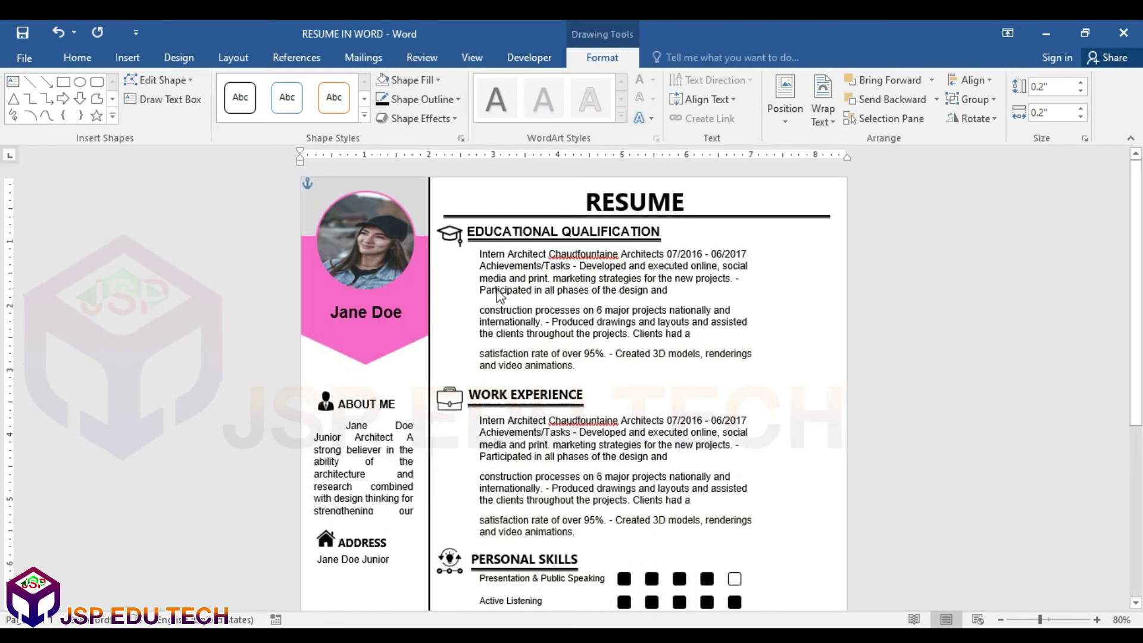
{"action": "scroll", "coordinate": [457, 241], "scroll_direction": "down", "scroll_amount": 4}
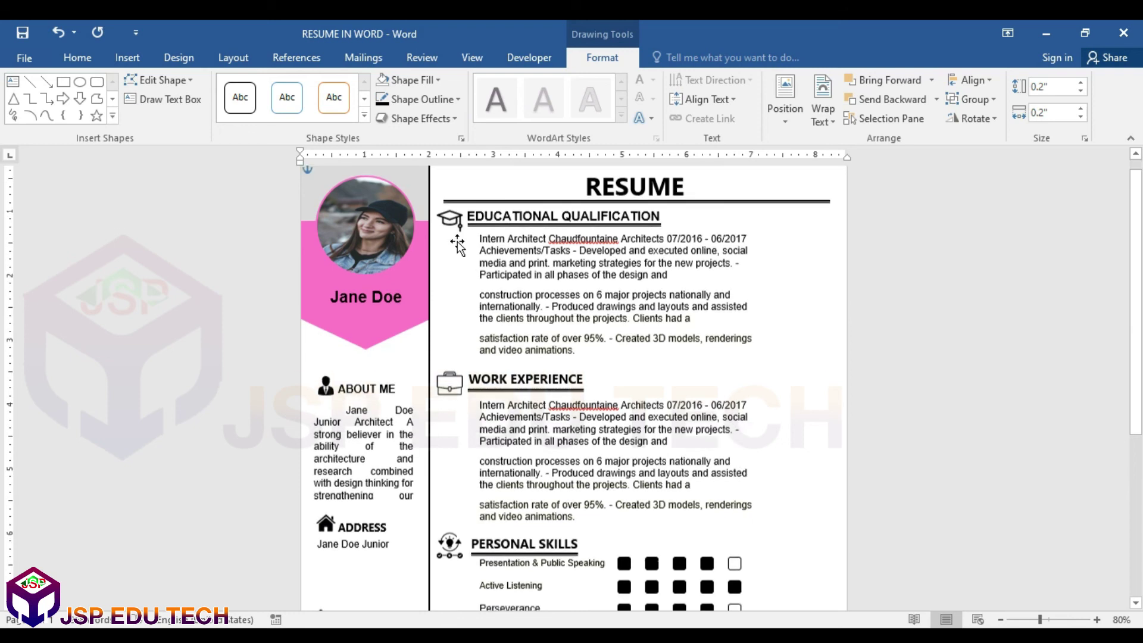
{"action": "scroll", "coordinate": [490, 278], "scroll_direction": "down", "scroll_amount": 4}
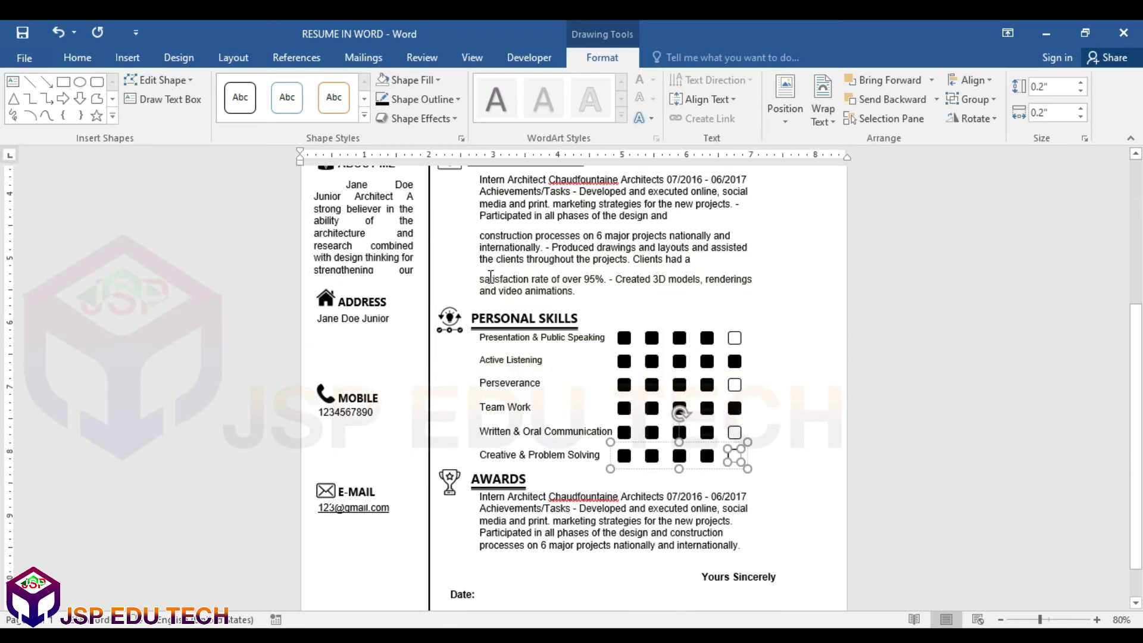
{"action": "scroll", "coordinate": [496, 275], "scroll_direction": "up", "scroll_amount": 8}
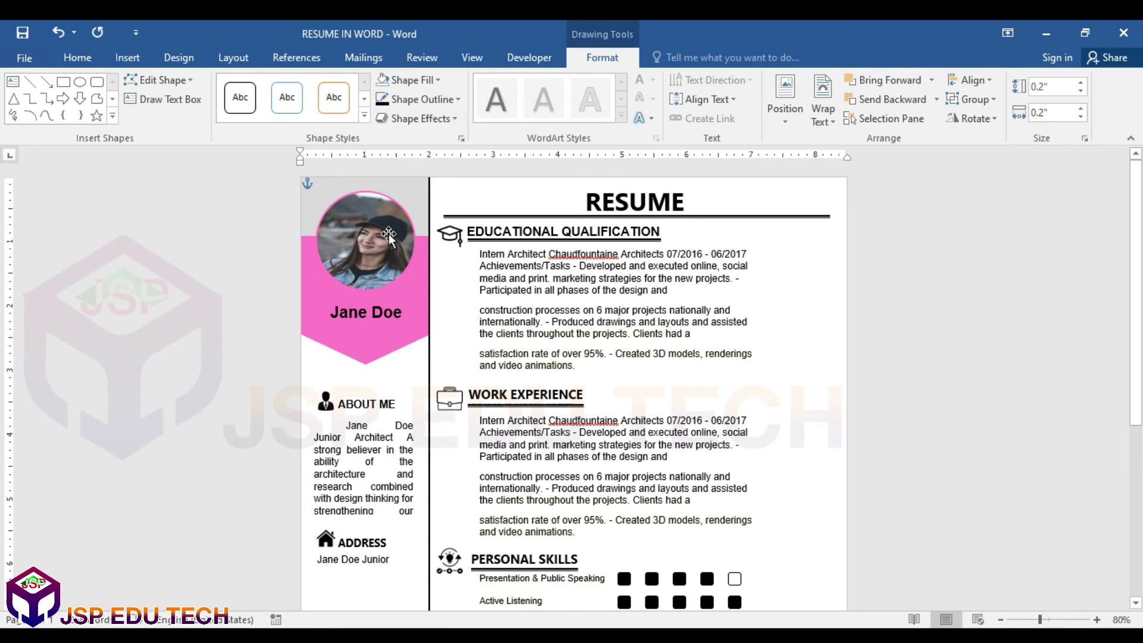
Replace the circular profile photo with a picture fill using man-in-suit-and-tie from the Resume in MS Word folder on the Desktop.
{"action": "left_click", "coordinate": [381, 273]}
{"action": "scroll", "coordinate": [381, 273], "scroll_direction": "up", "scroll_amount": 4}
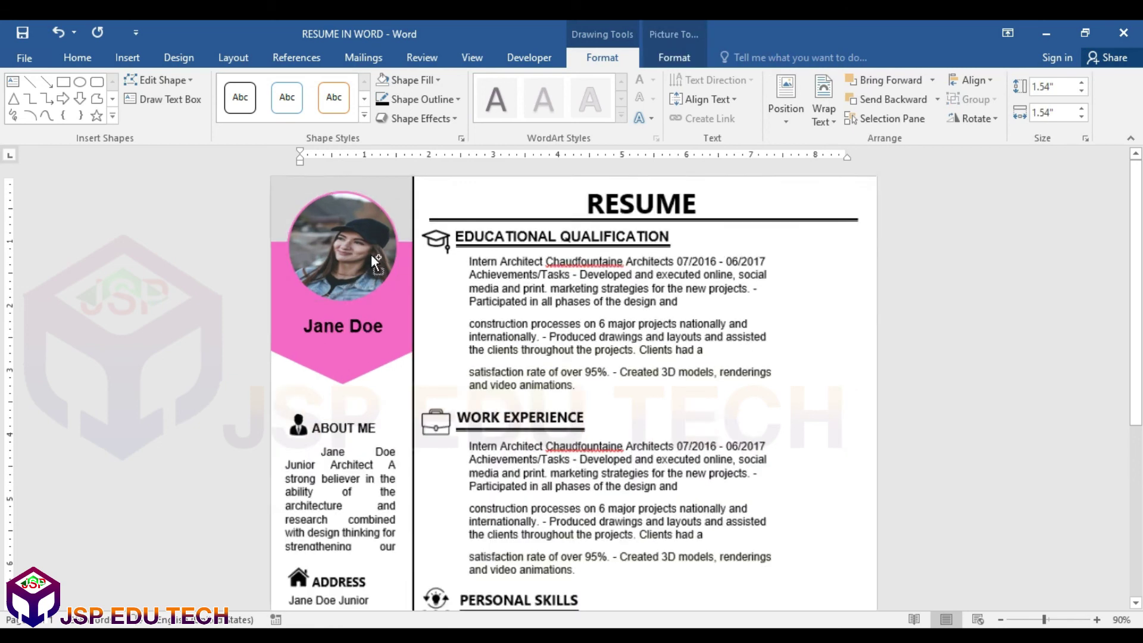
{"action": "scroll", "coordinate": [286, 280], "scroll_direction": "up", "scroll_amount": 4}
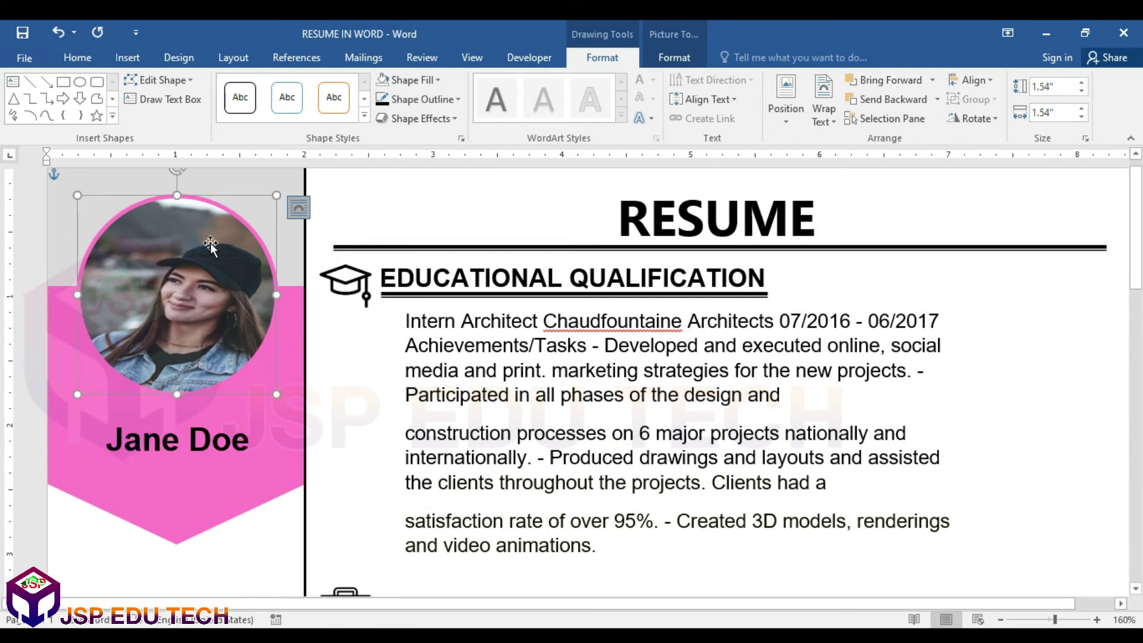
{"action": "left_click", "coordinate": [438, 81]}
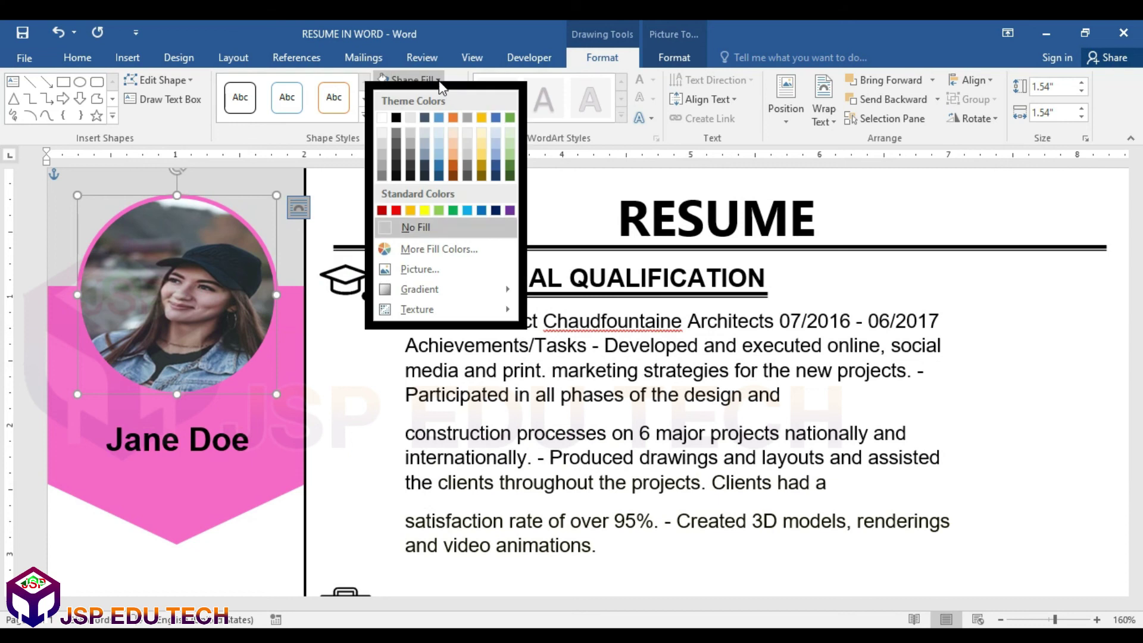
{"action": "left_click", "coordinate": [421, 272]}
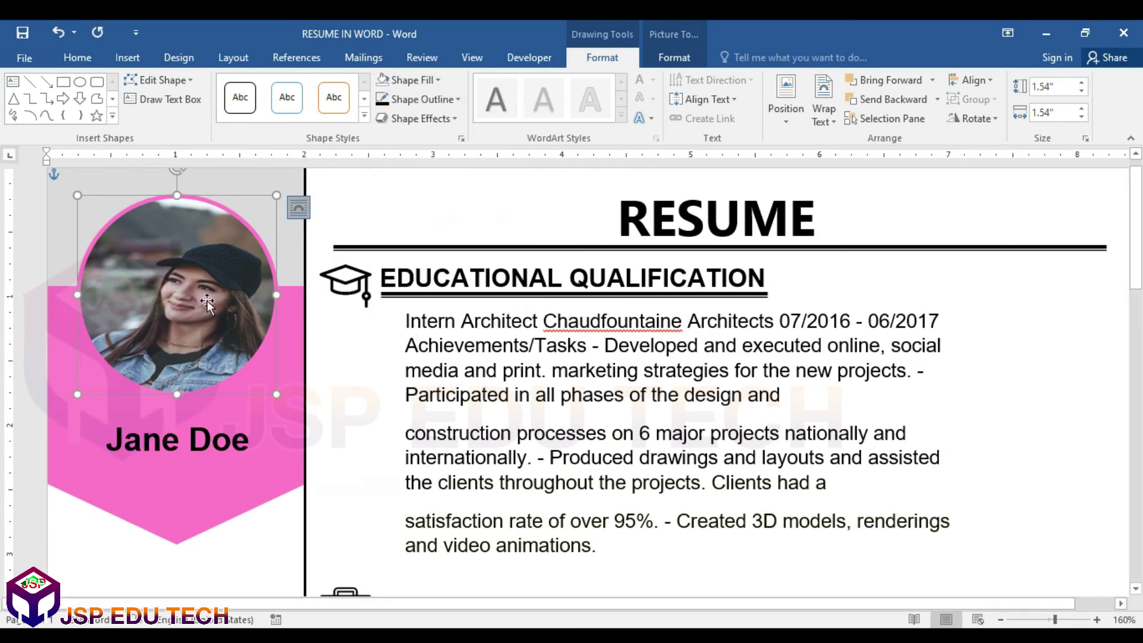
{"action": "right_click", "coordinate": [177, 275]}
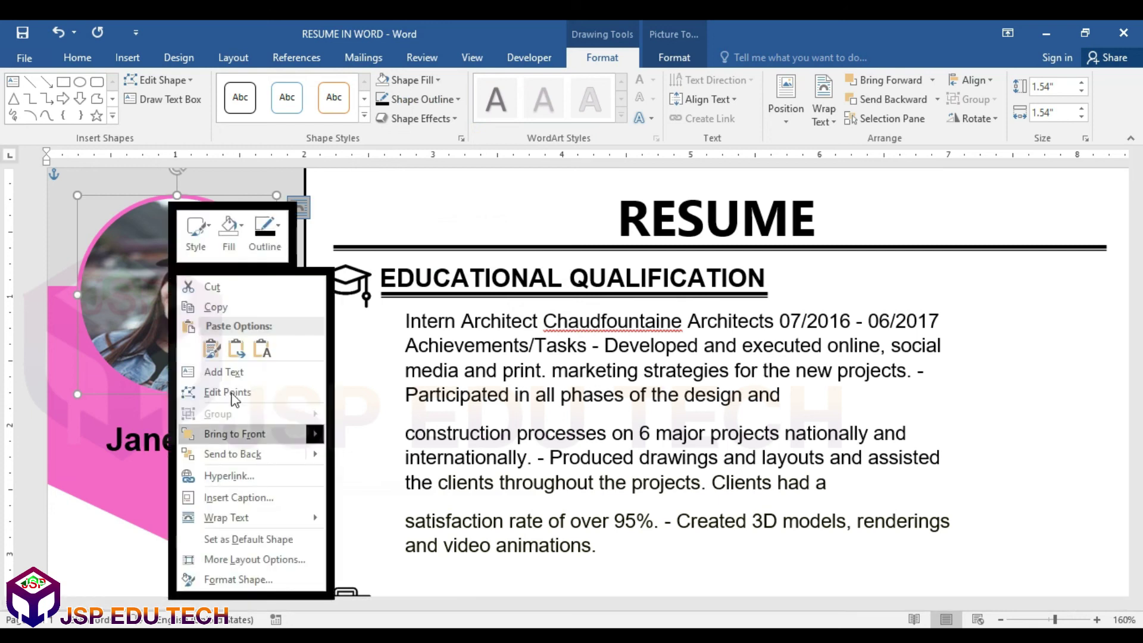
{"action": "mouse_move", "coordinate": [240, 457]}
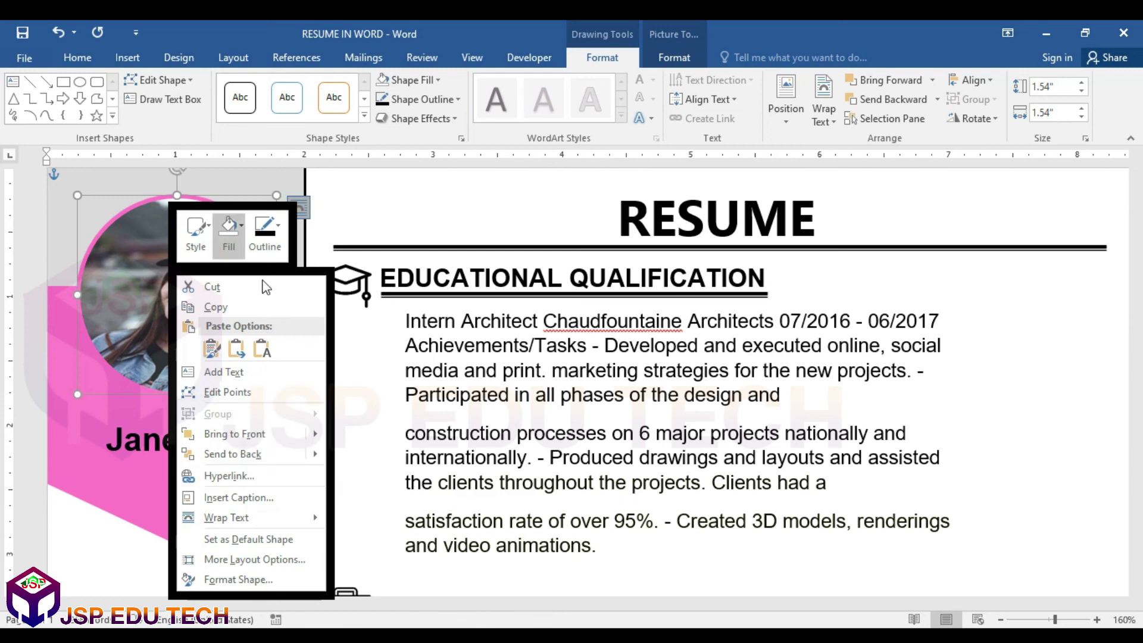
{"action": "left_click", "coordinate": [244, 226]}
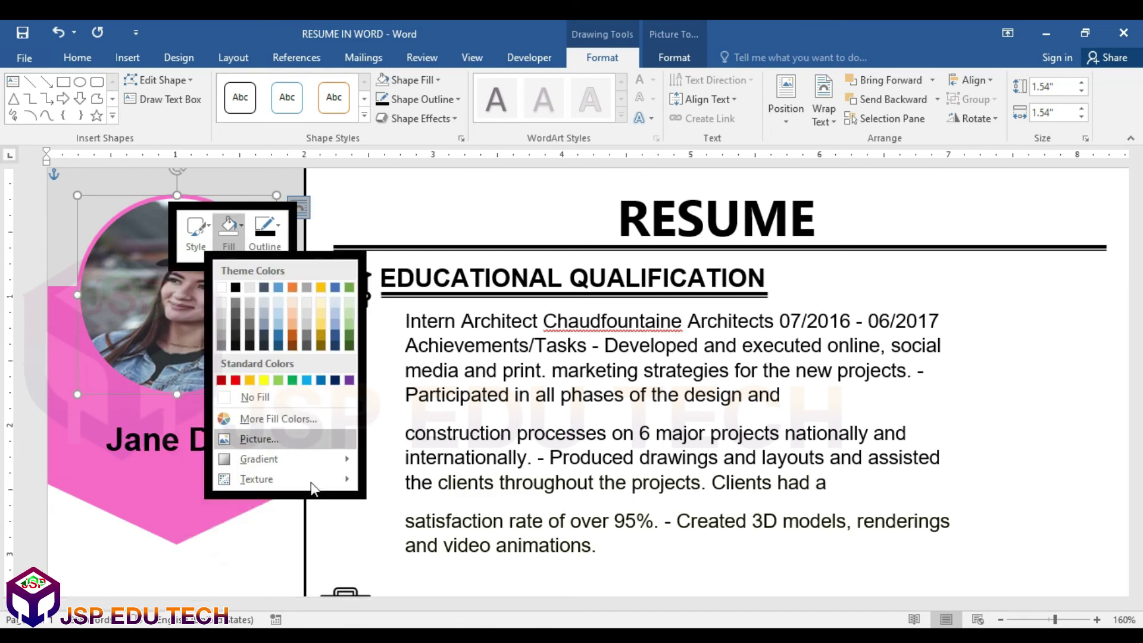
{"action": "left_click", "coordinate": [259, 439]}
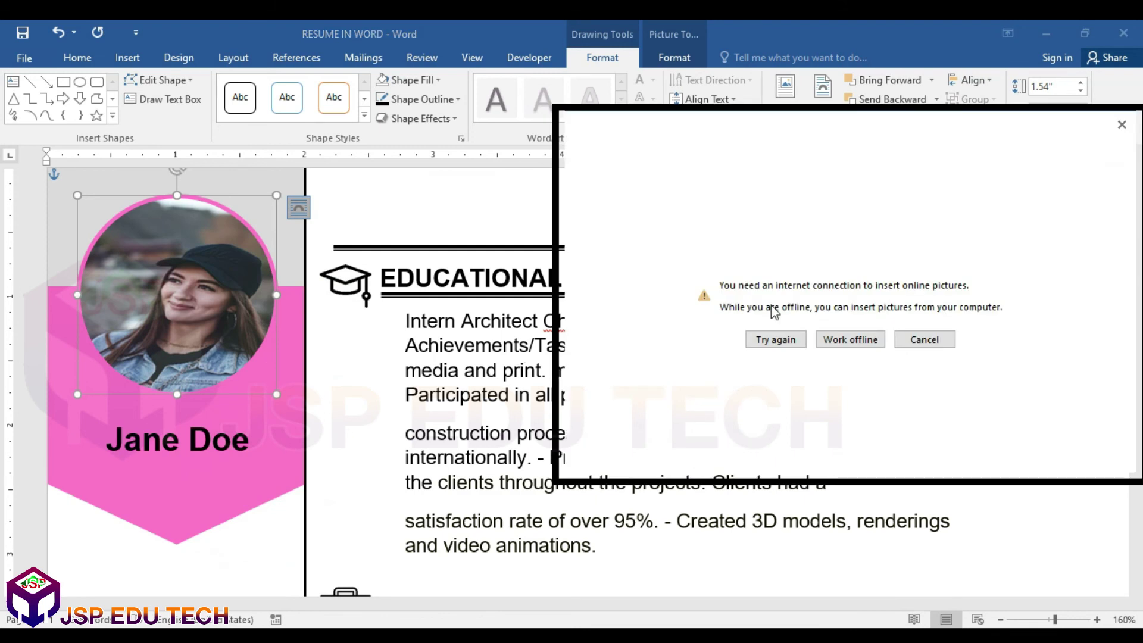
{"action": "left_click", "coordinate": [872, 344]}
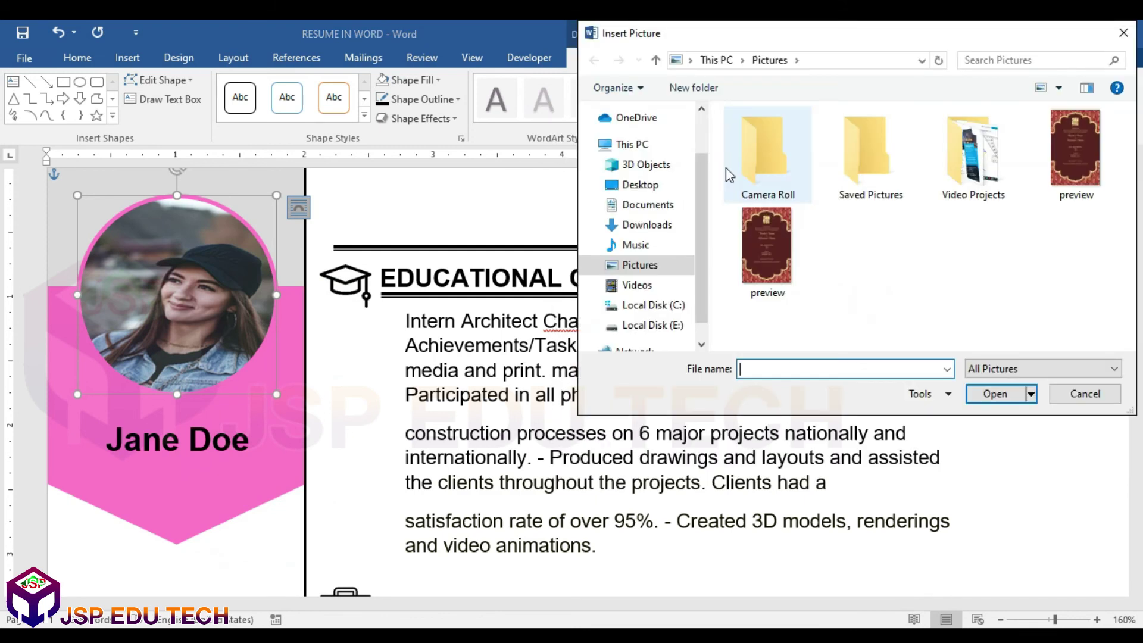
{"action": "left_click", "coordinate": [648, 188]}
{"action": "double_click", "coordinate": [866, 177]}
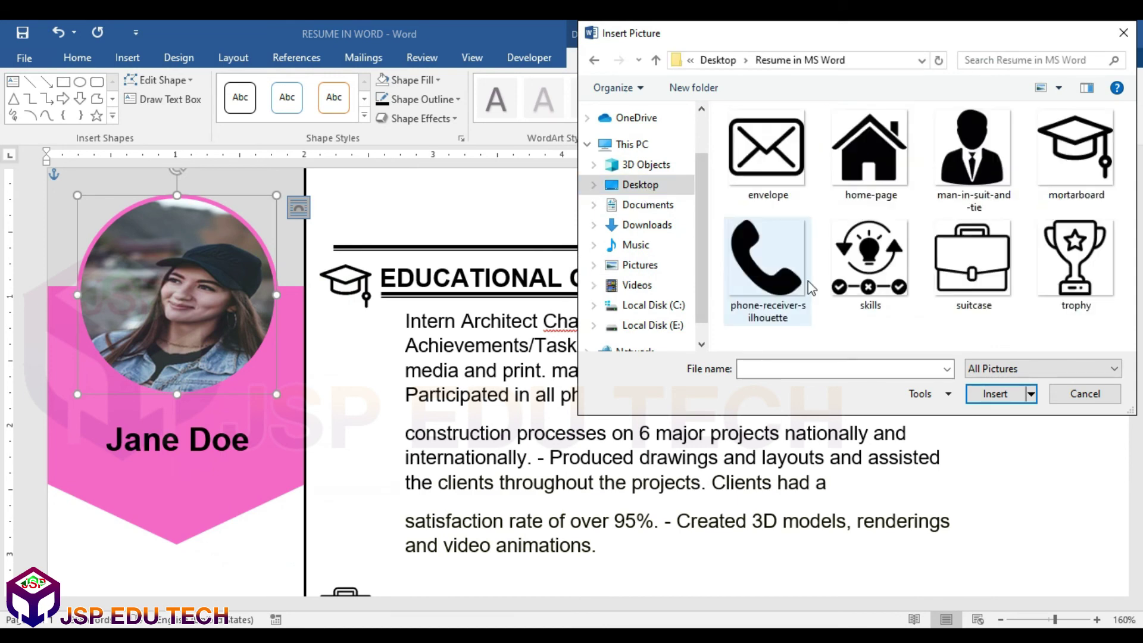
{"action": "left_click", "coordinate": [976, 147]}
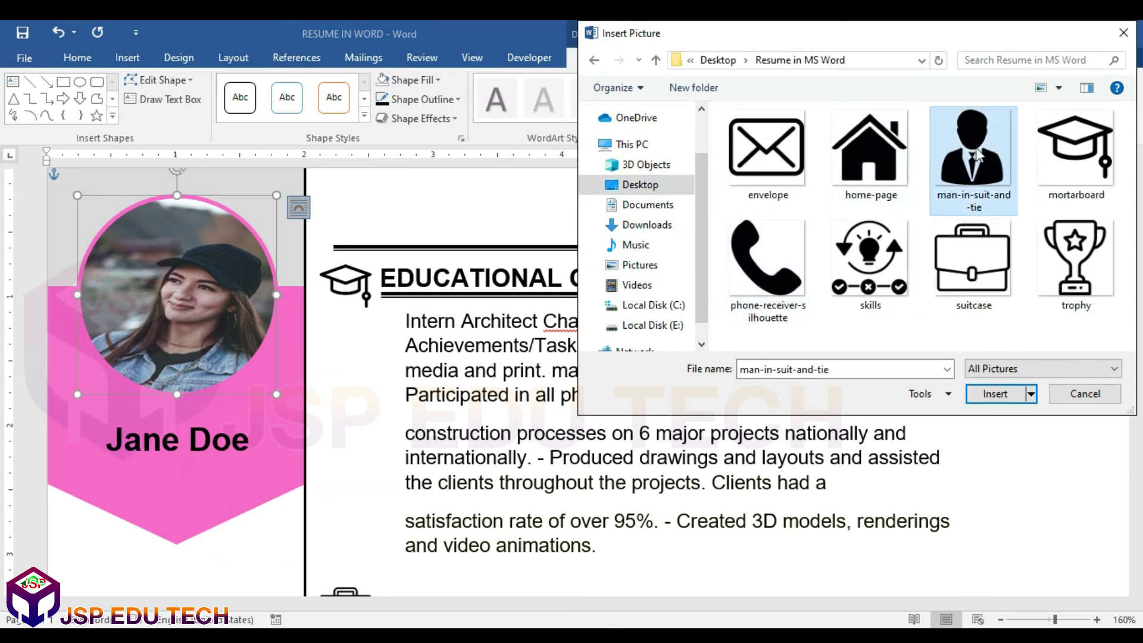
{"action": "left_click", "coordinate": [1010, 390]}
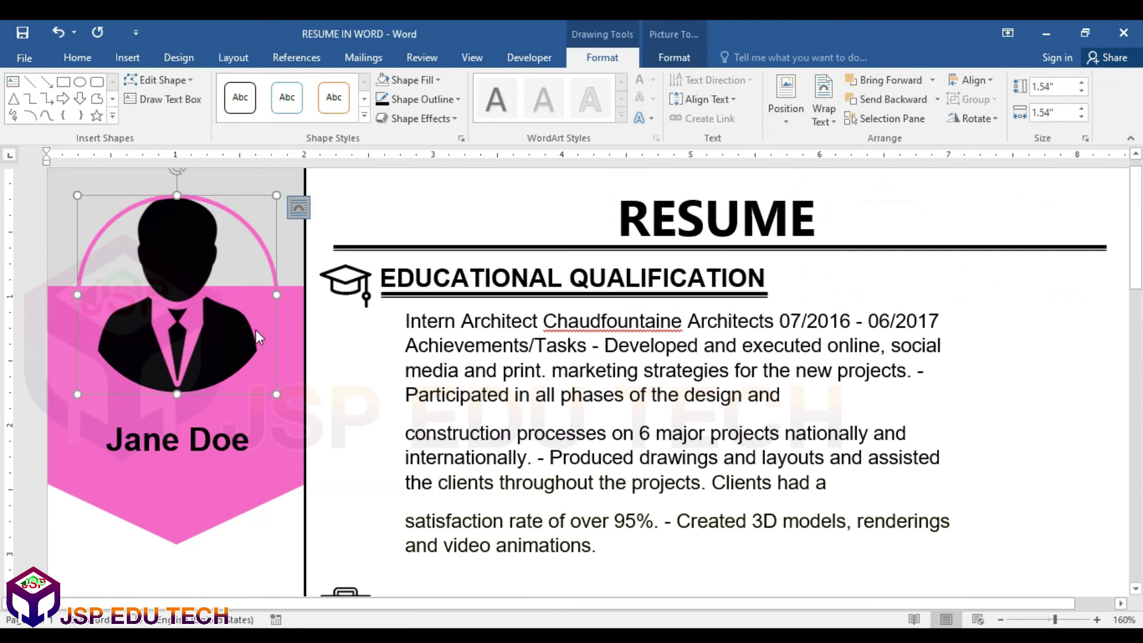
Select the ABOUT ME heading text in the sidebar.
{"action": "scroll", "coordinate": [147, 430], "scroll_direction": "down", "scroll_amount": 6}
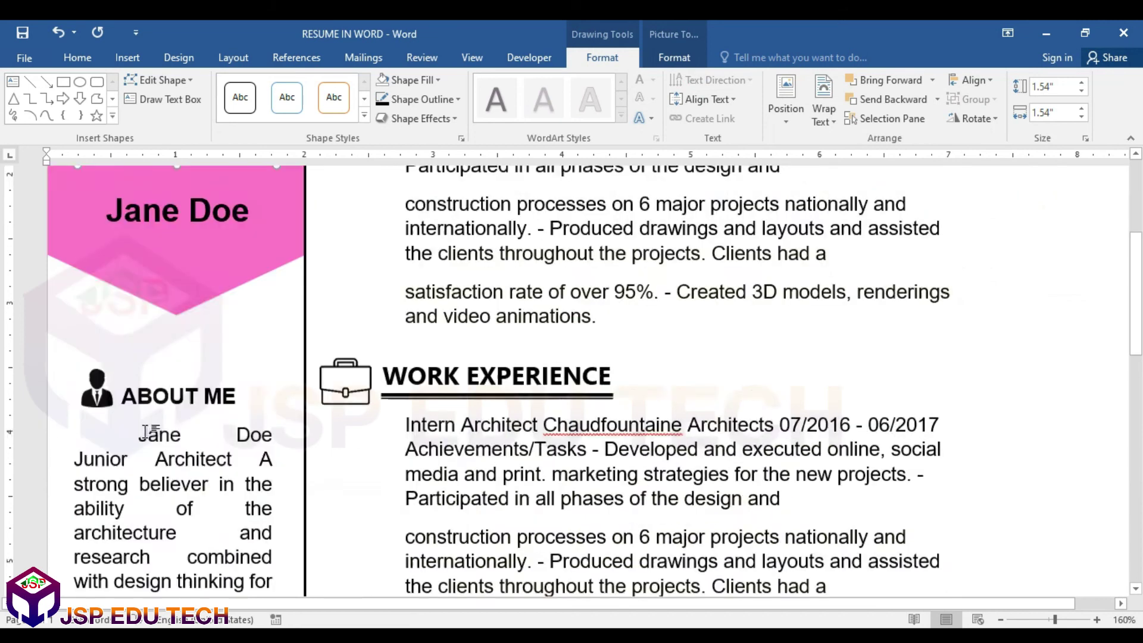
{"action": "scroll", "coordinate": [84, 393], "scroll_direction": "up", "scroll_amount": 2}
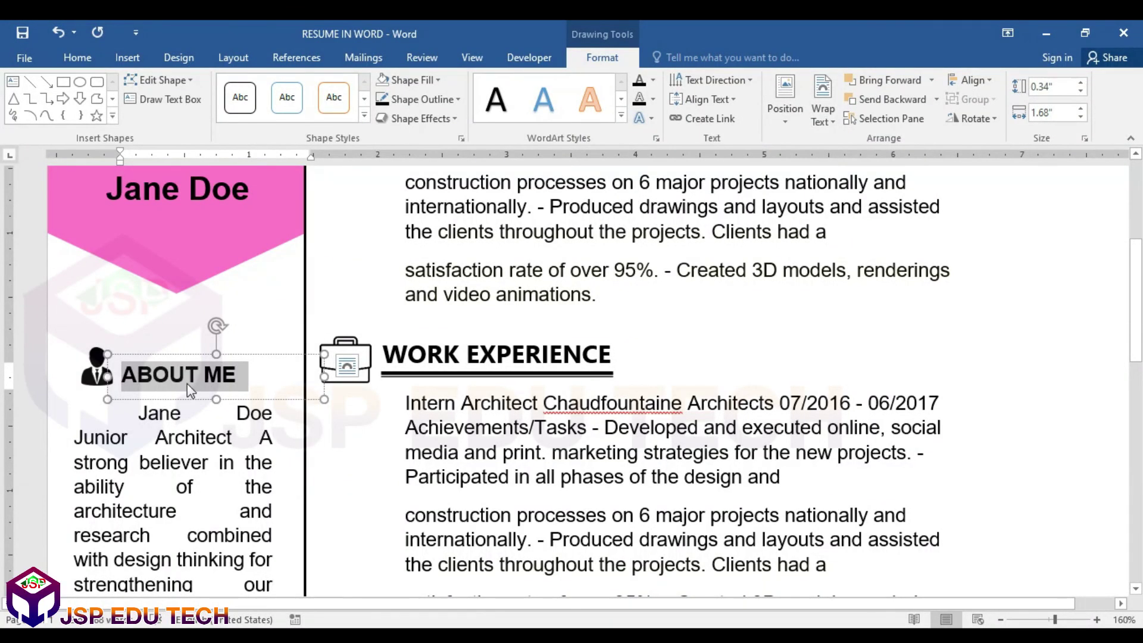
{"action": "left_click", "coordinate": [190, 388]}
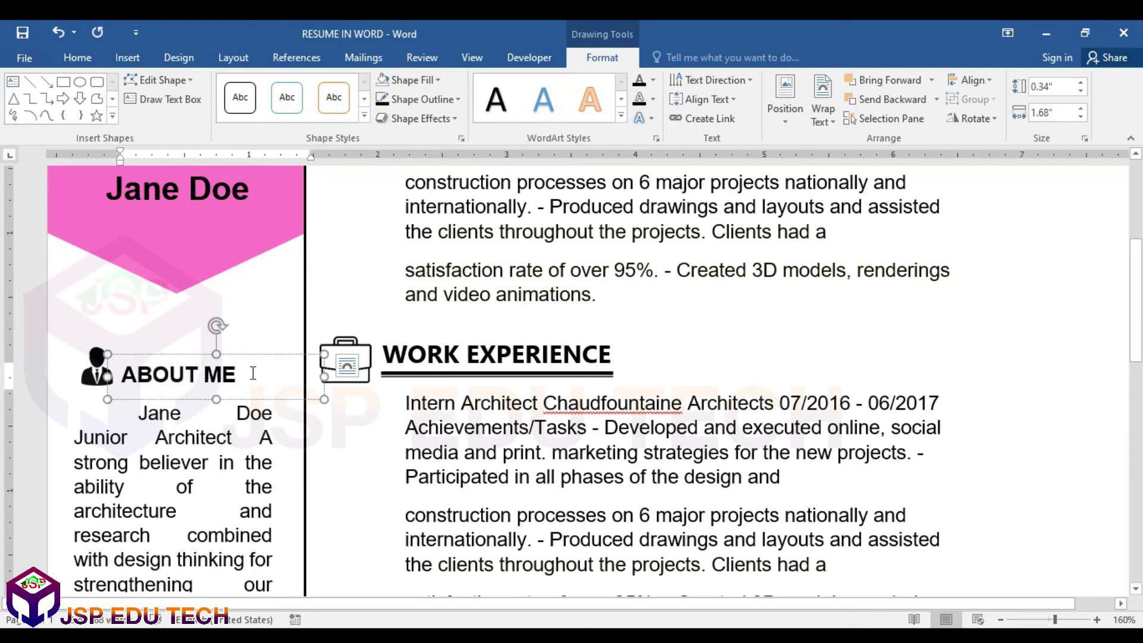
{"action": "left_click_drag", "start_coordinate": [253, 374], "coordinate": [136, 359]}
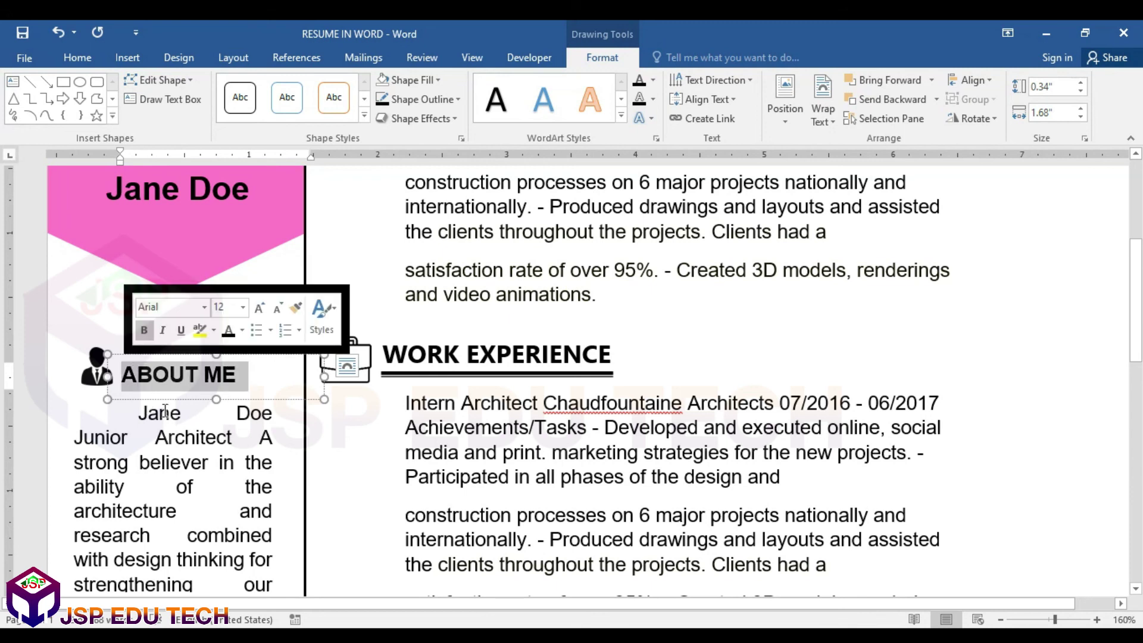
Try replacing the whole paragraph under ABOUT ME with "asdflasfjal", and undo the replacement.
{"action": "scroll", "coordinate": [173, 405], "scroll_direction": "down", "scroll_amount": 3}
{"action": "left_click", "coordinate": [160, 322]}
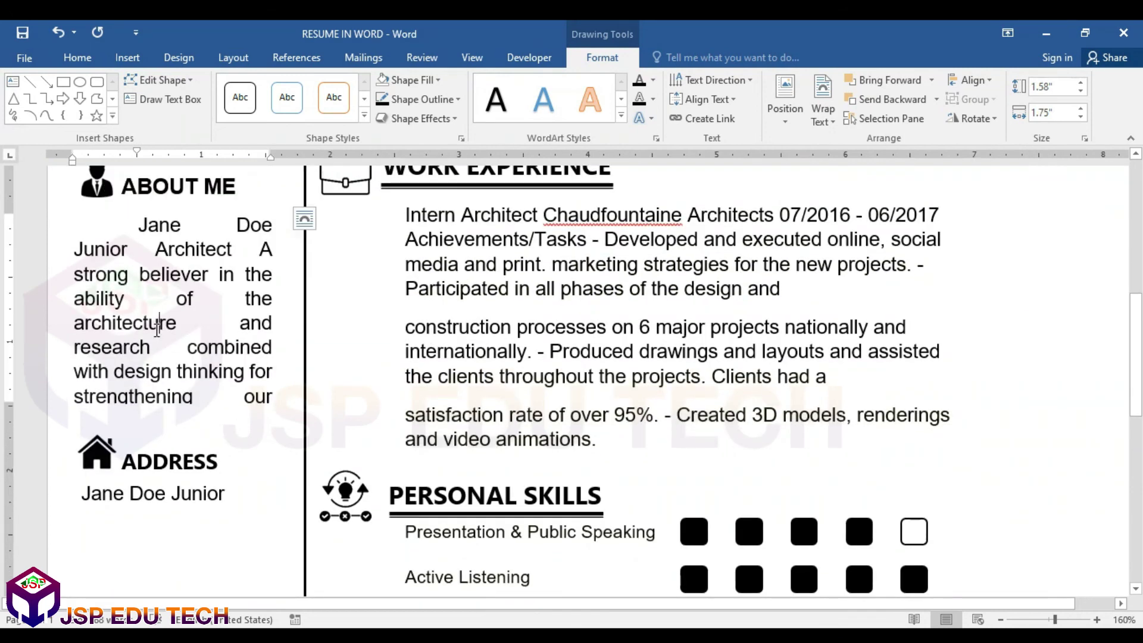
{"action": "scroll", "coordinate": [196, 385], "scroll_direction": "up", "scroll_amount": 4}
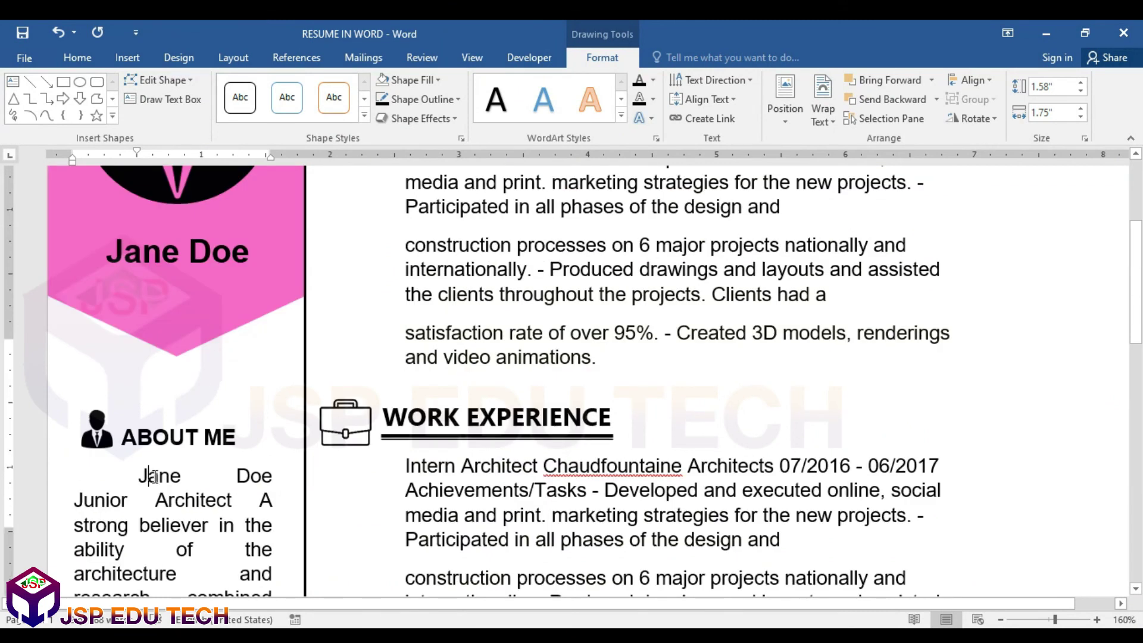
{"action": "scroll", "coordinate": [149, 476], "scroll_direction": "down", "scroll_amount": 4}
{"action": "left_click", "coordinate": [153, 479]}
{"action": "key", "text": "ctrl+a"}
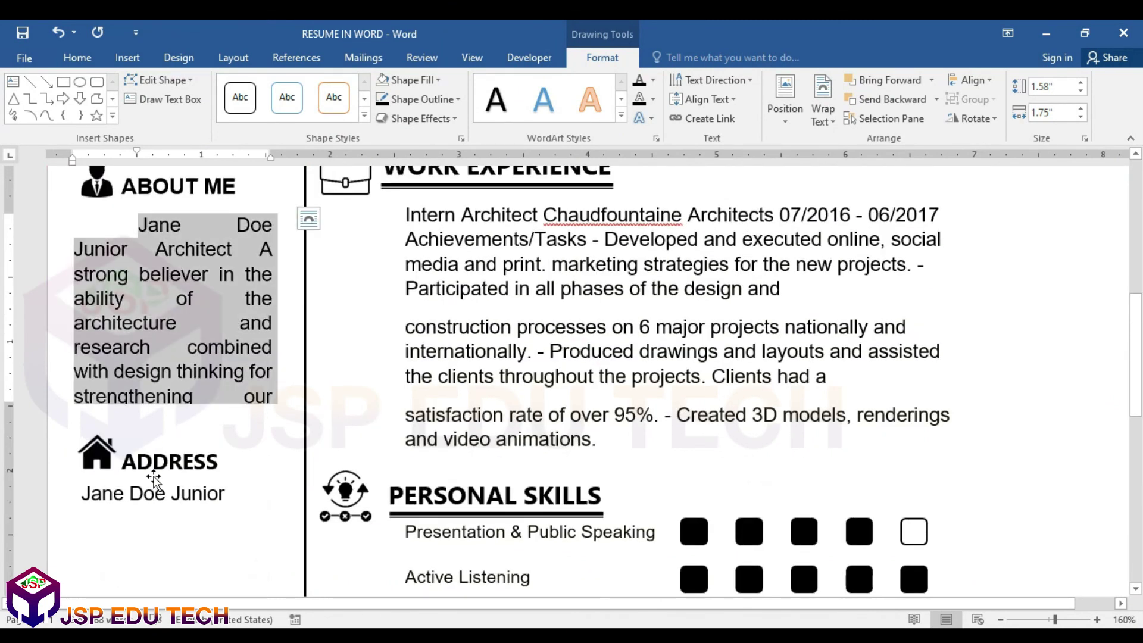
{"action": "type", "text": "asdflasfjal"}
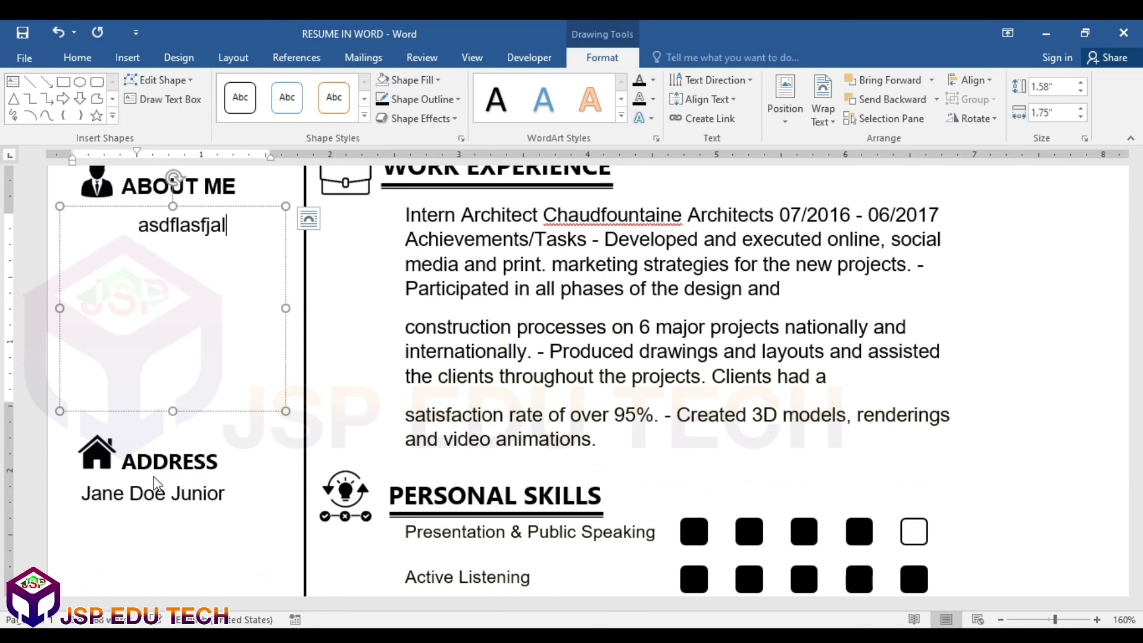
{"action": "key", "text": "ctrl+z"}
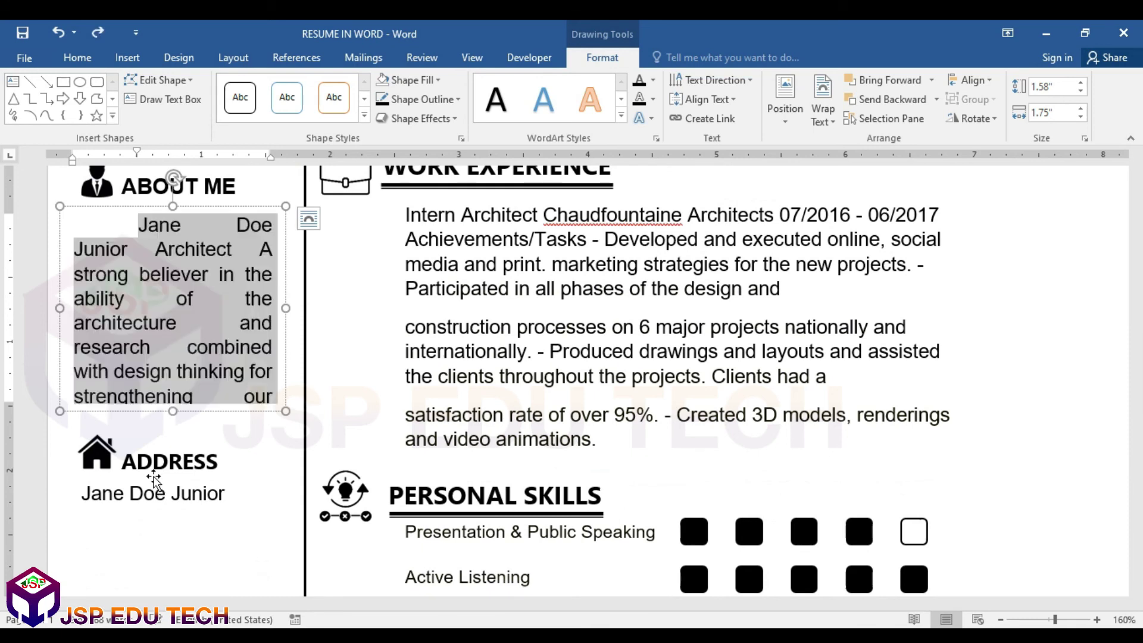
Review the resume from the header and educational qualification text down to the awards and closing lines.
{"action": "scroll", "coordinate": [514, 433], "scroll_direction": "up", "scroll_amount": 7}
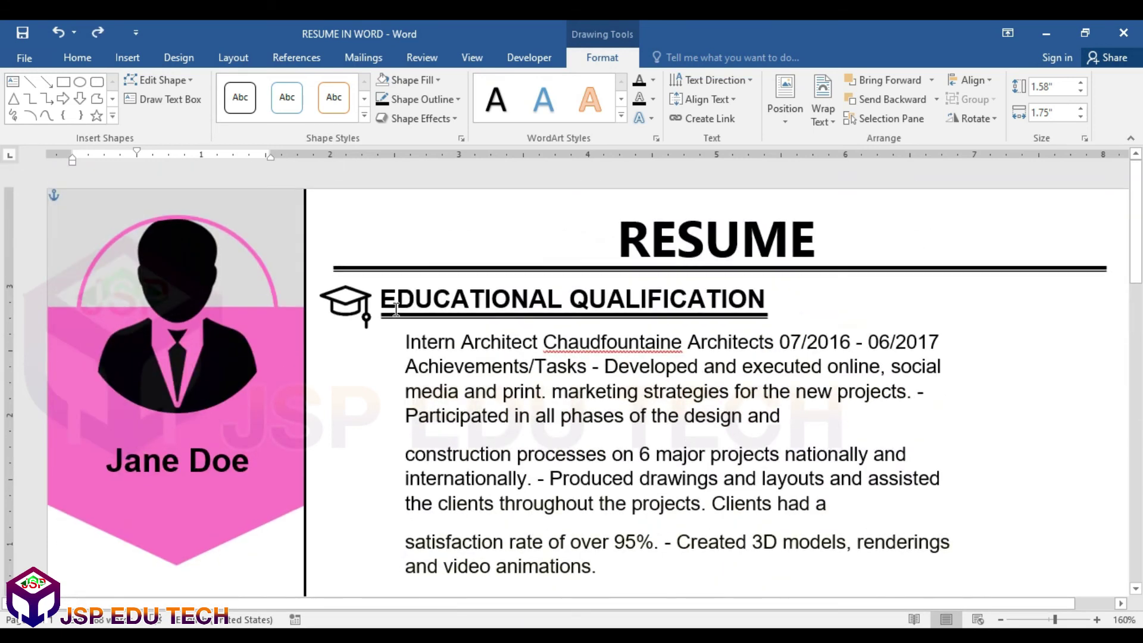
{"action": "left_click", "coordinate": [455, 342]}
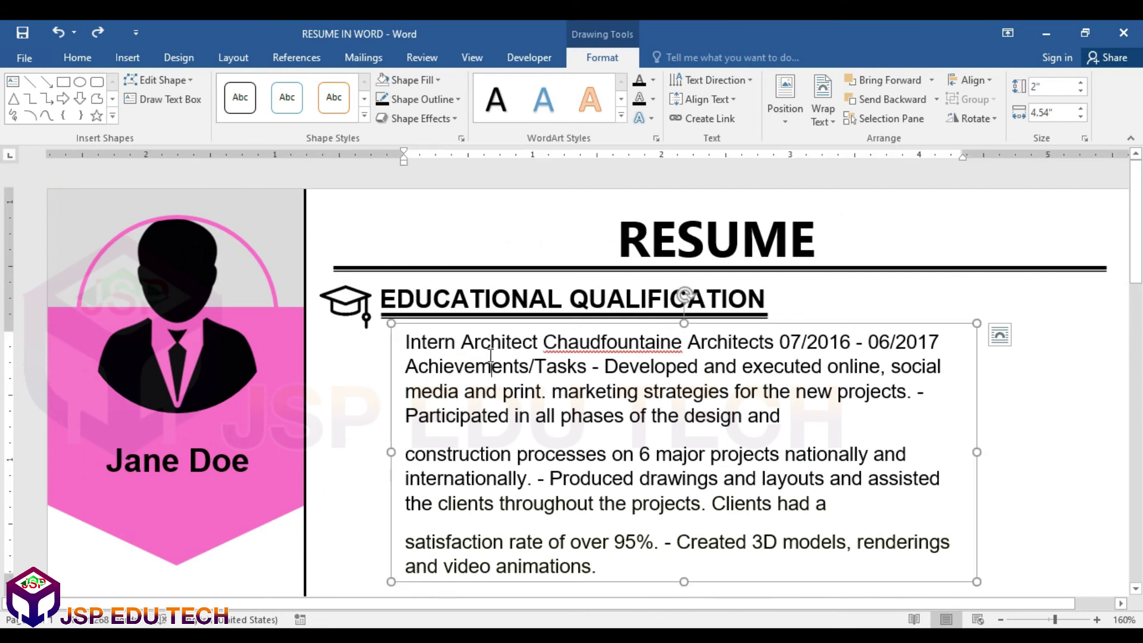
{"action": "scroll", "coordinate": [492, 355], "scroll_direction": "down", "scroll_amount": 10}
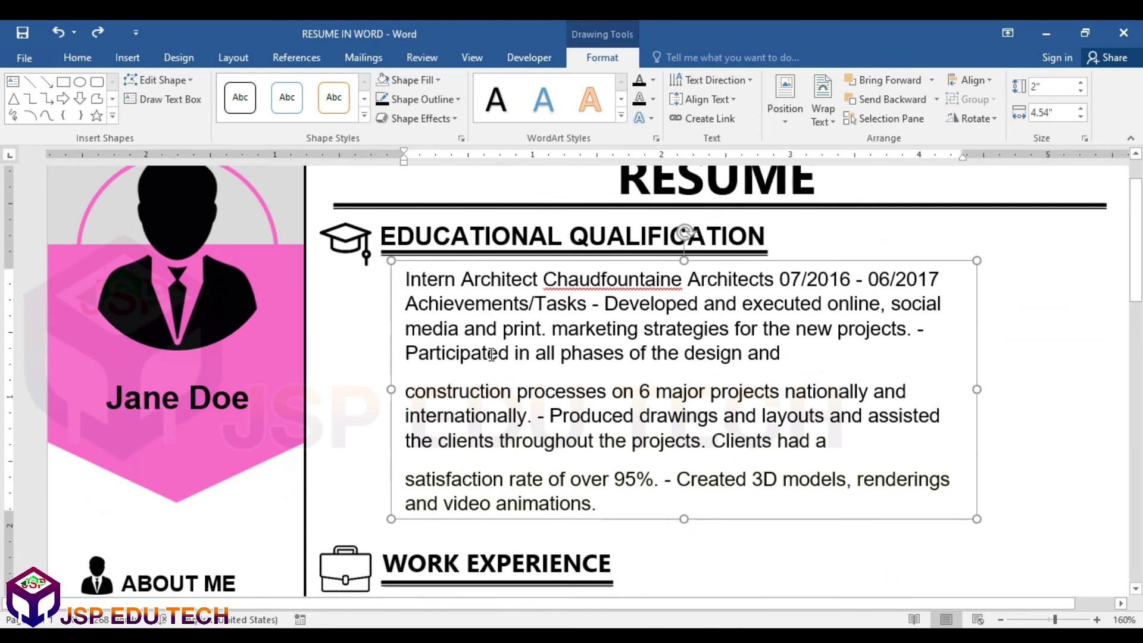
{"action": "scroll", "coordinate": [491, 355], "scroll_direction": "down", "scroll_amount": 3}
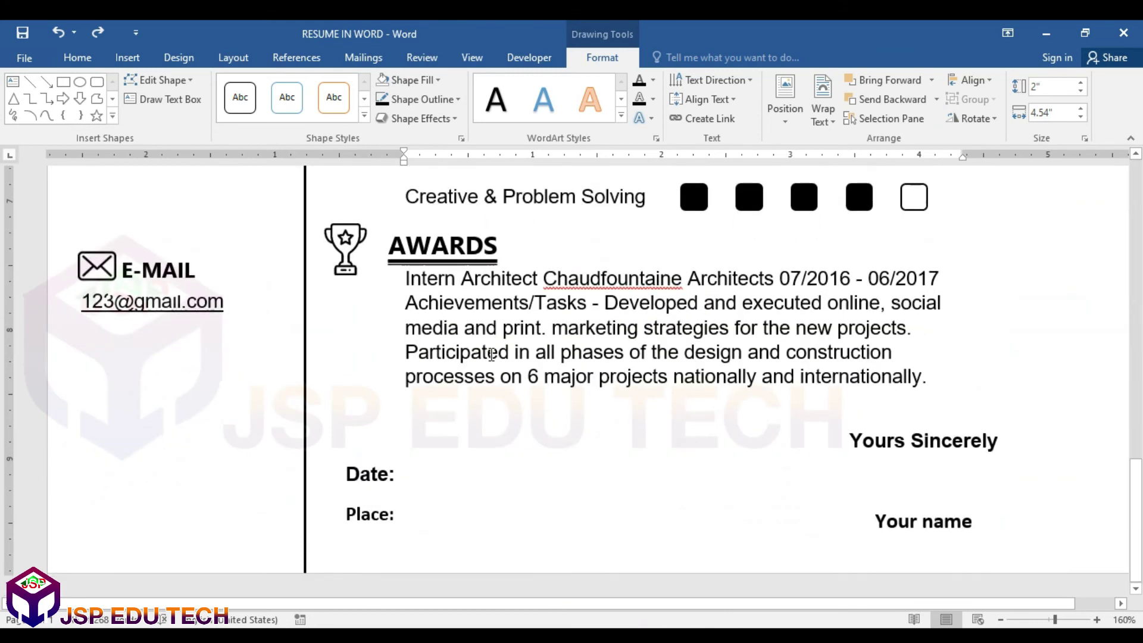